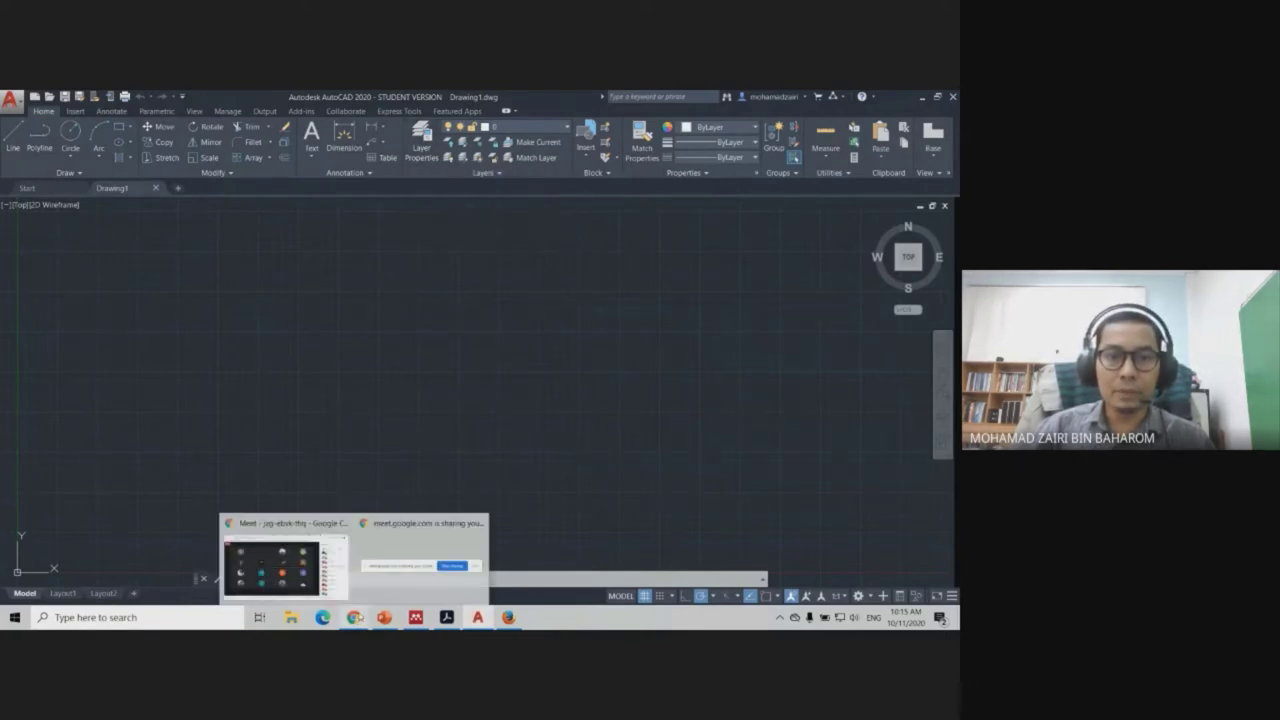
Switch from the empty AutoCAD drawing to the DMM1413 Engineering Drawing & CAD class page in Chrome.
{"action": "left_click", "coordinate": [419, 544]}
{"action": "left_click", "coordinate": [588, 585]}
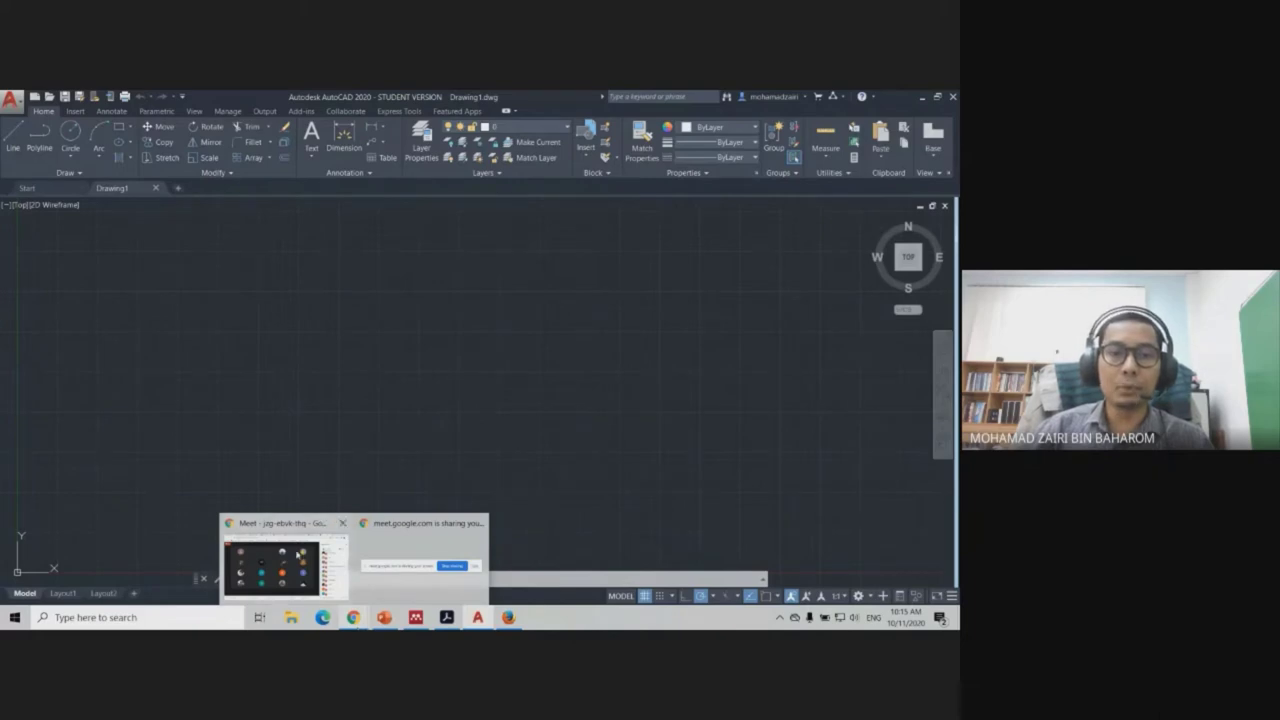
{"action": "left_click", "coordinate": [285, 565]}
{"action": "left_click", "coordinate": [681, 100]}
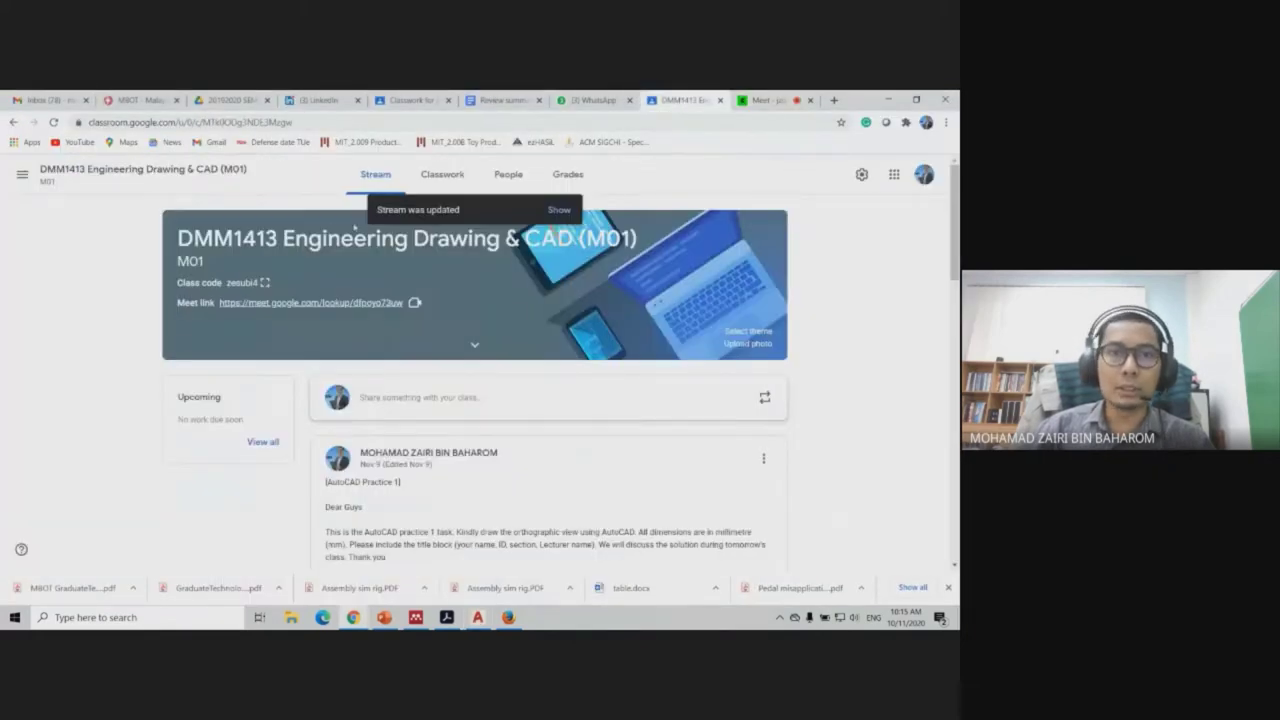
Under Classwork, expand ASSIGNMENT 3 and open Assignment 3_DMM1413.pdf.
{"action": "left_click", "coordinate": [436, 177]}
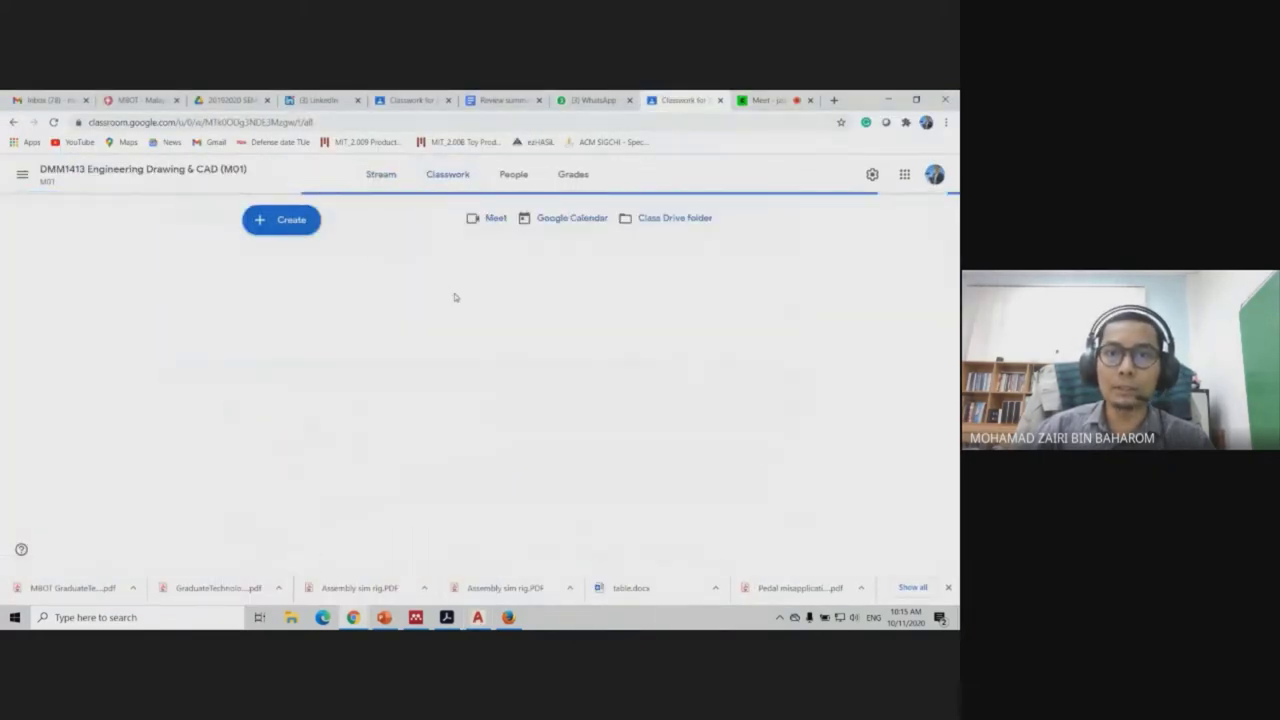
{"action": "left_click", "coordinate": [342, 276]}
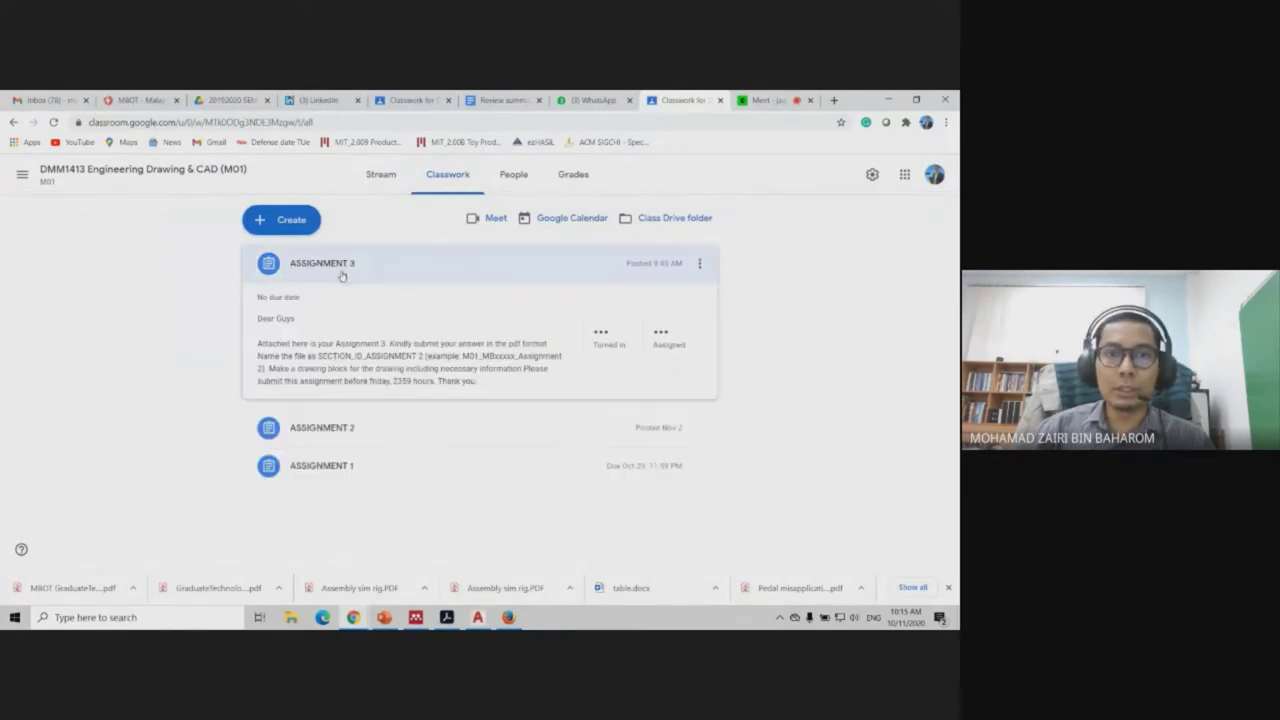
{"action": "left_click", "coordinate": [355, 451]}
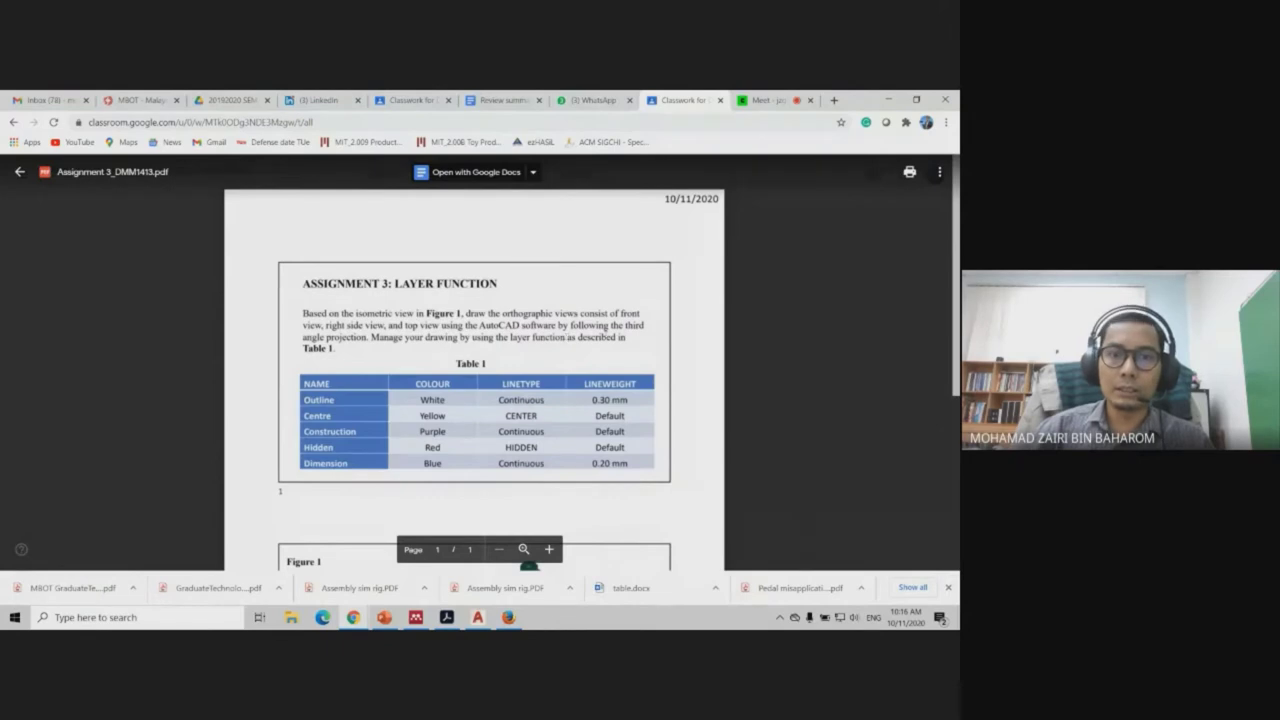
Zoom the Assignment 3 PDF, read Table 1 and Figure 1, then go back to AutoCAD.
{"action": "key", "text": "ctrl+plus"}
{"action": "key", "text": "ctrl+plus"}
{"action": "key", "text": "ctrl+plus"}
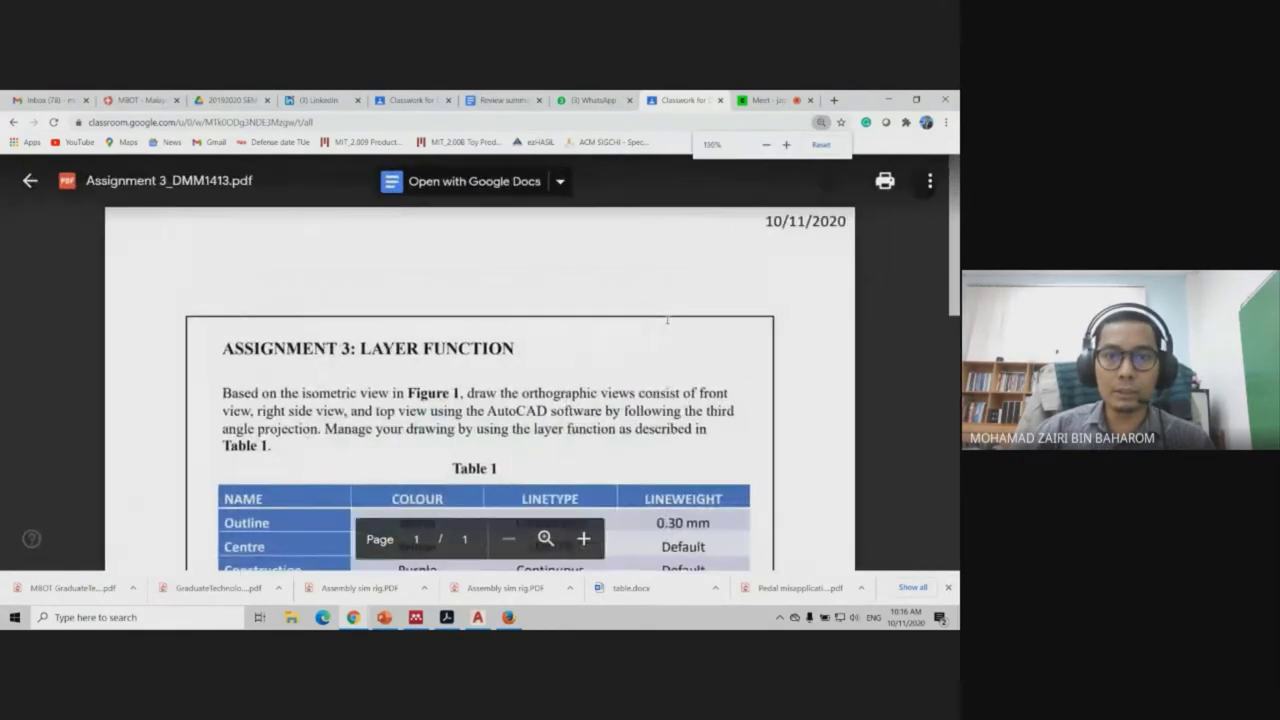
{"action": "key", "text": "ctrl+plus"}
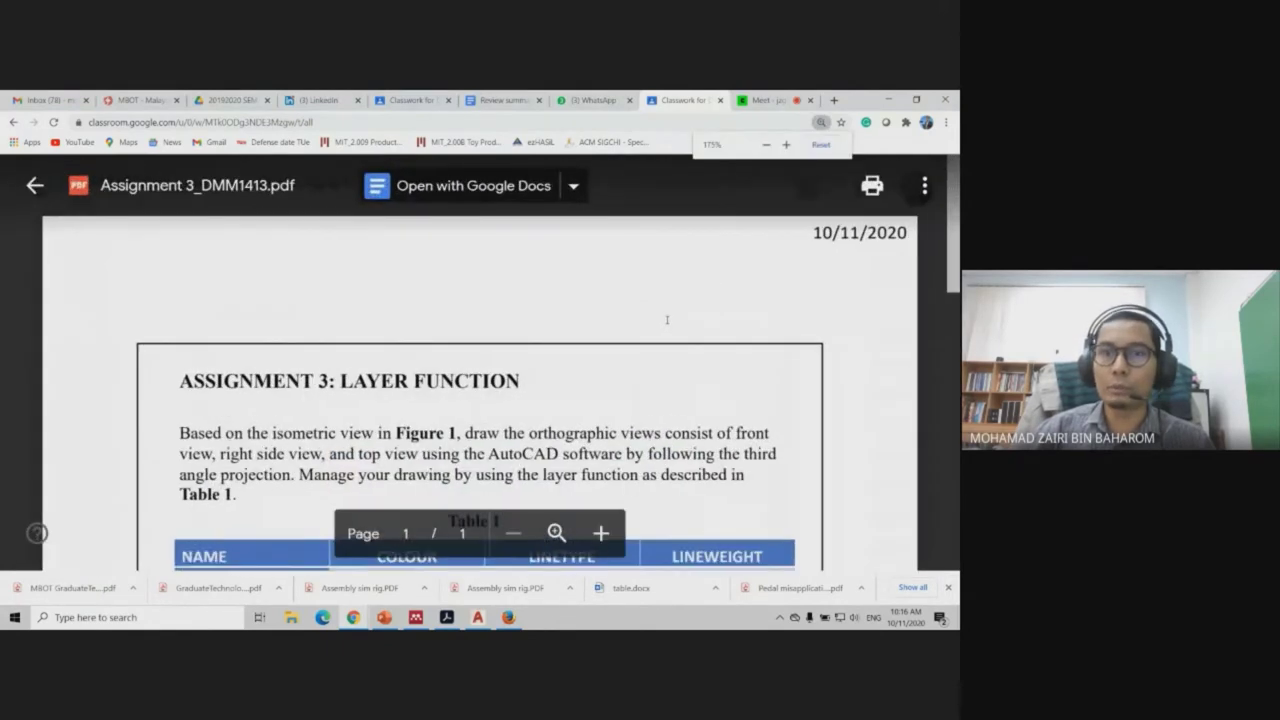
{"action": "scroll", "coordinate": [667, 320], "scroll_direction": "down", "scroll_amount": 2}
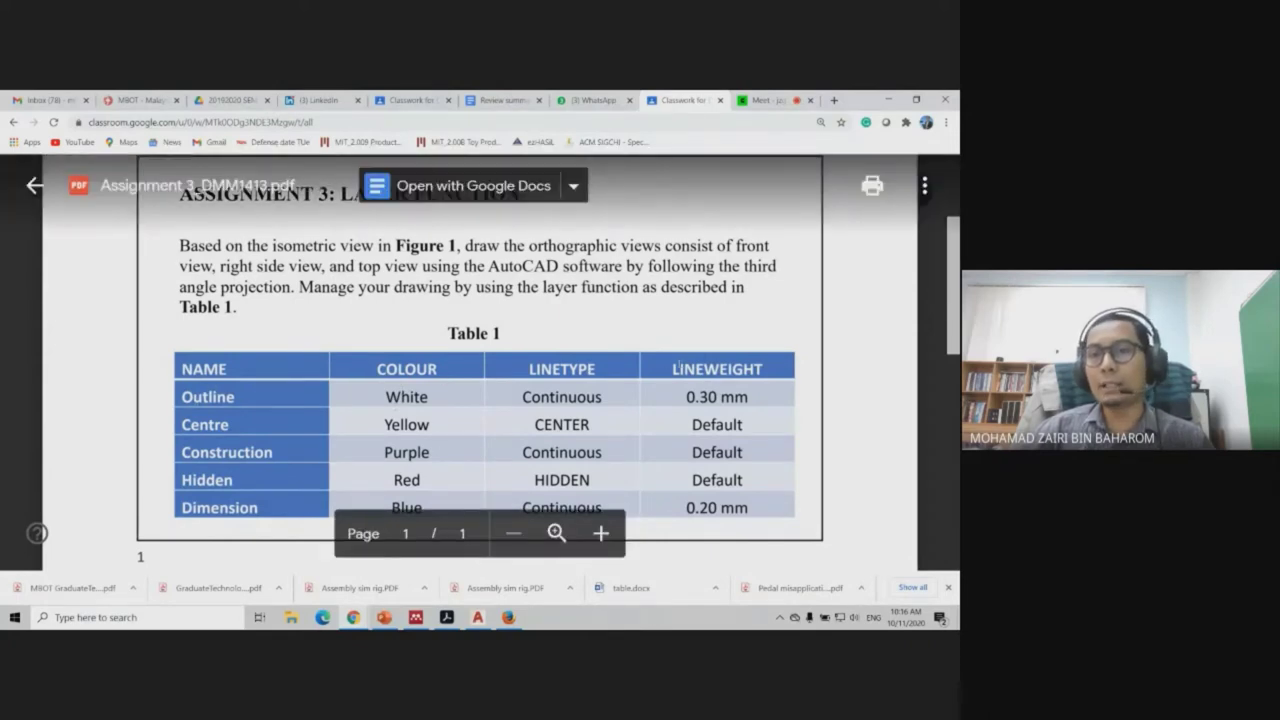
{"action": "scroll", "coordinate": [677, 368], "scroll_direction": "down", "scroll_amount": 2}
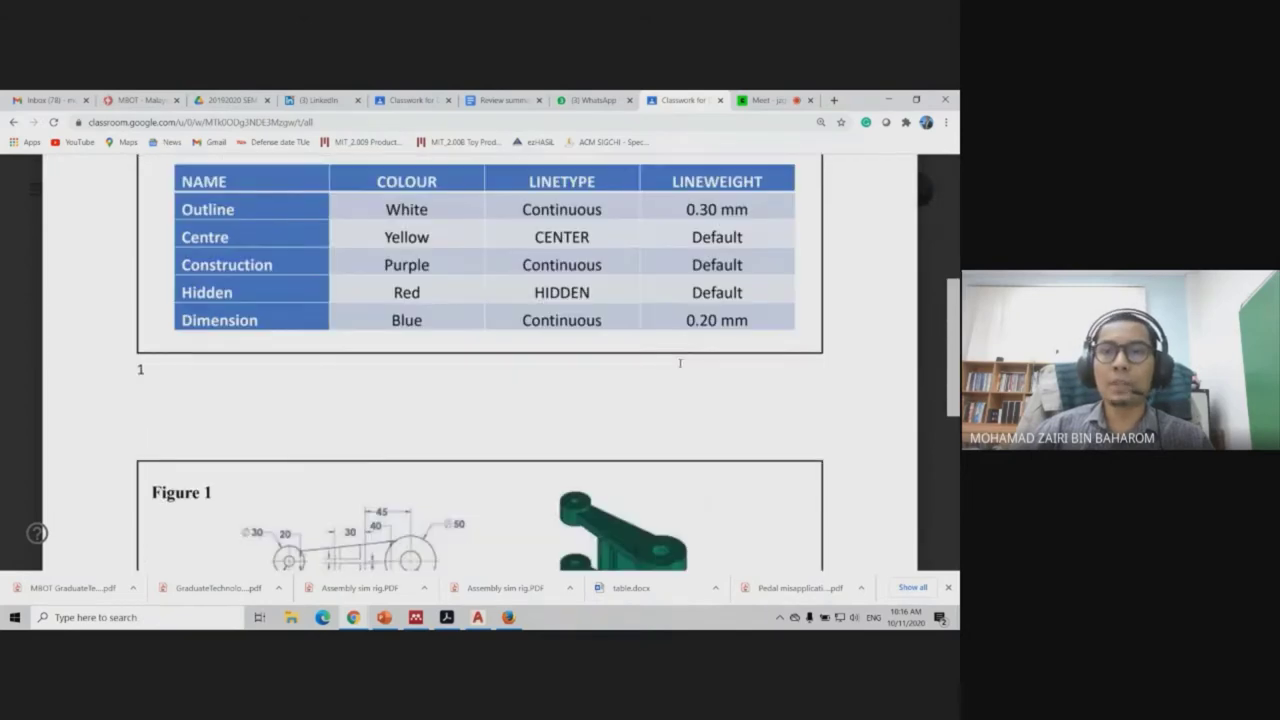
{"action": "scroll", "coordinate": [678, 366], "scroll_direction": "down", "scroll_amount": 3}
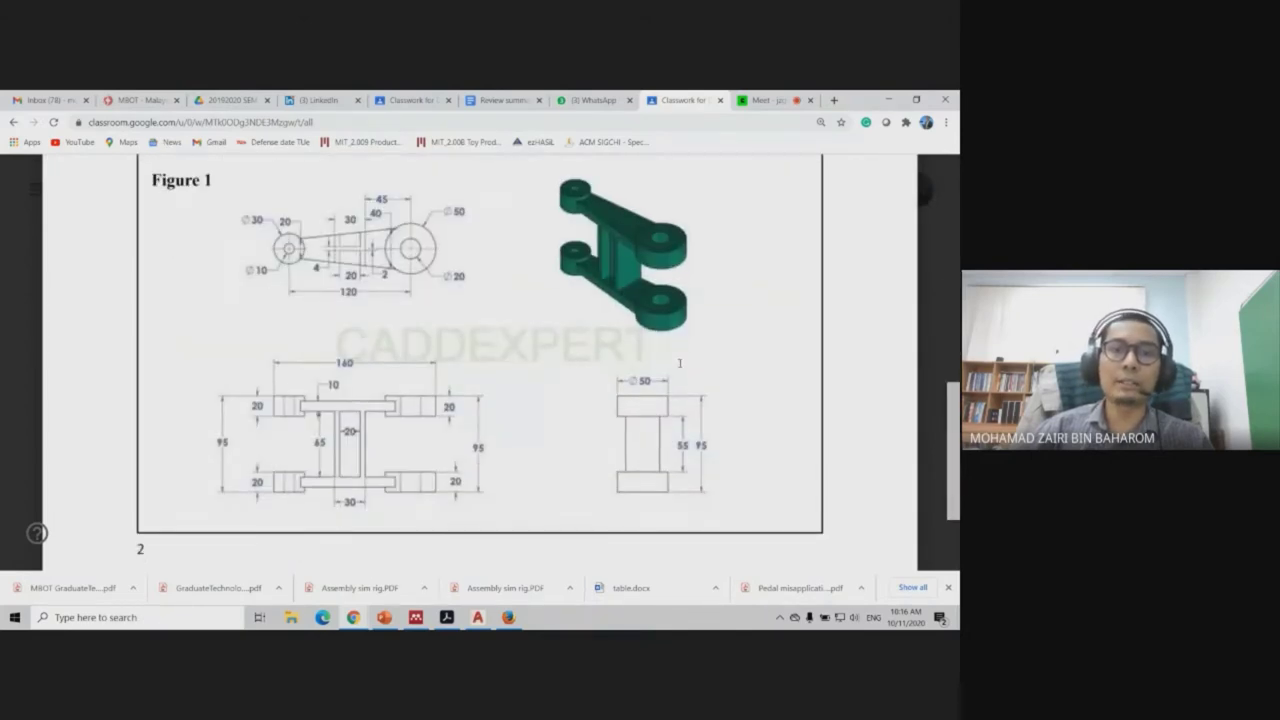
{"action": "scroll", "coordinate": [679, 363], "scroll_direction": "up", "scroll_amount": 1}
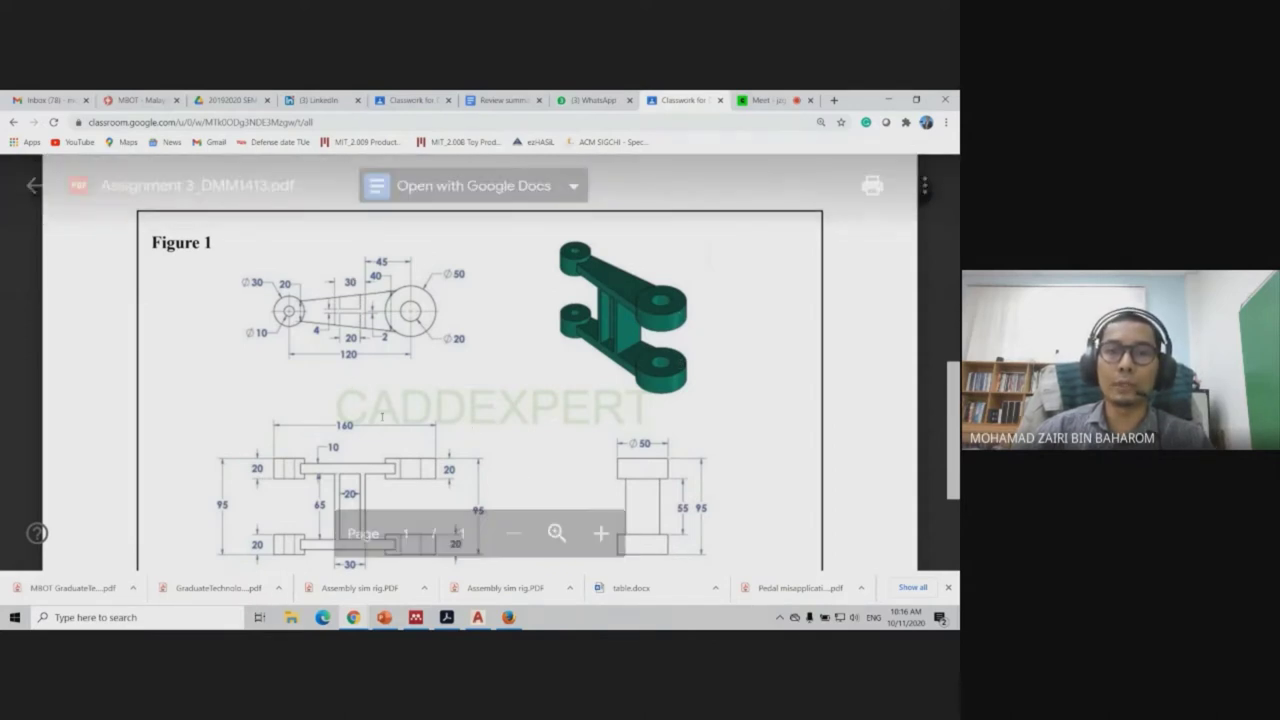
{"action": "scroll", "coordinate": [400, 447], "scroll_direction": "up", "scroll_amount": 3}
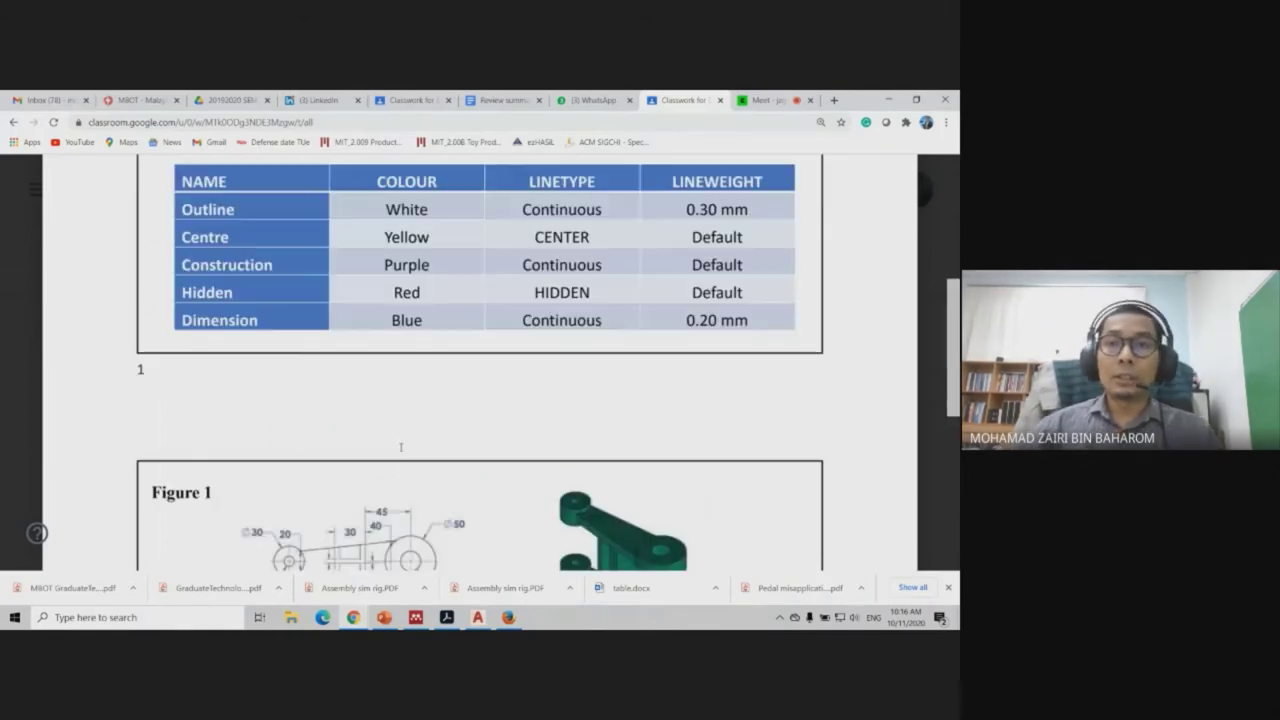
{"action": "scroll", "coordinate": [300, 430], "scroll_direction": "up", "scroll_amount": 2}
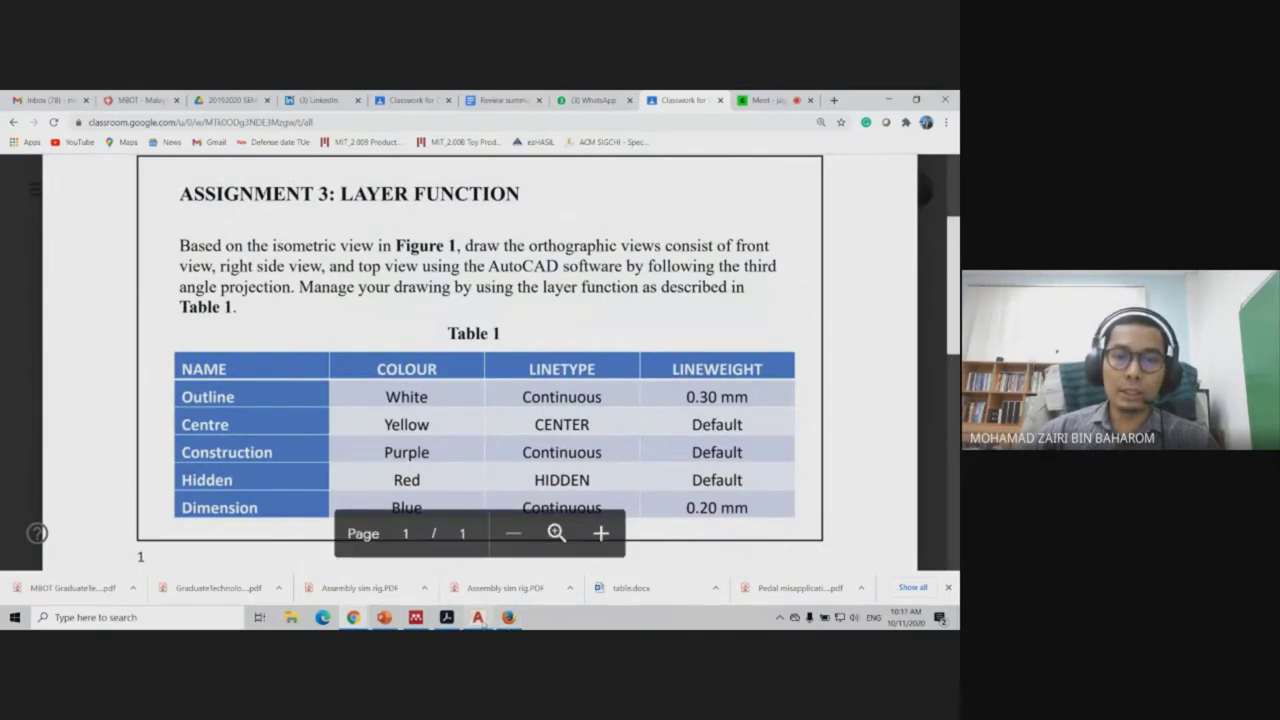
{"action": "left_click", "coordinate": [478, 617]}
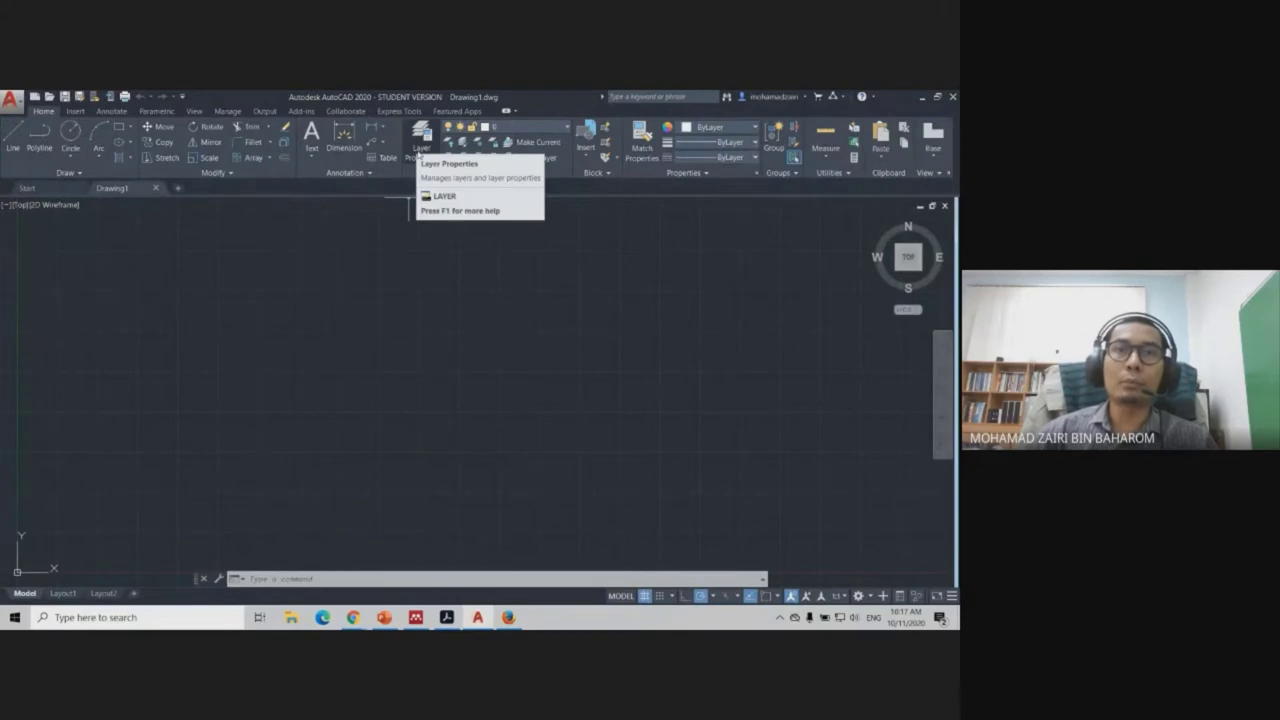
Open Layer Properties from the Home tab's Layers panel.
{"action": "left_click", "coordinate": [420, 154]}
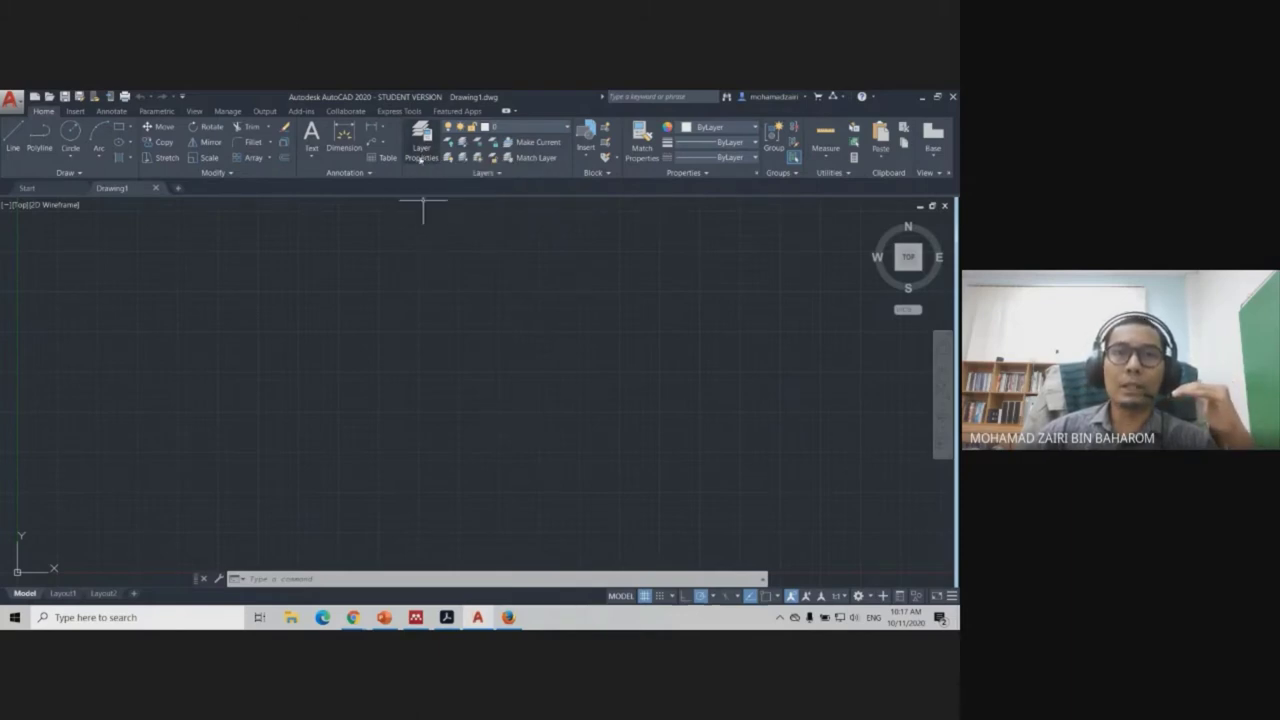
{"action": "left_click", "coordinate": [420, 158]}
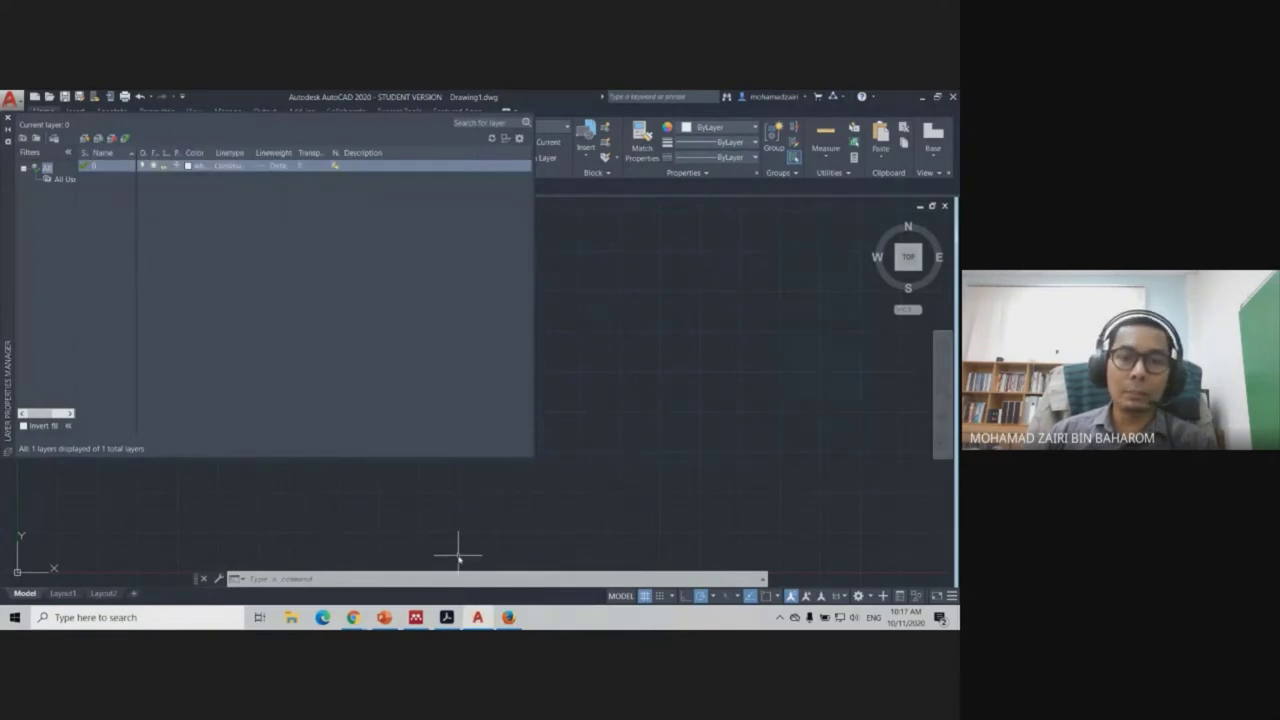
{"action": "left_click", "coordinate": [352, 617]}
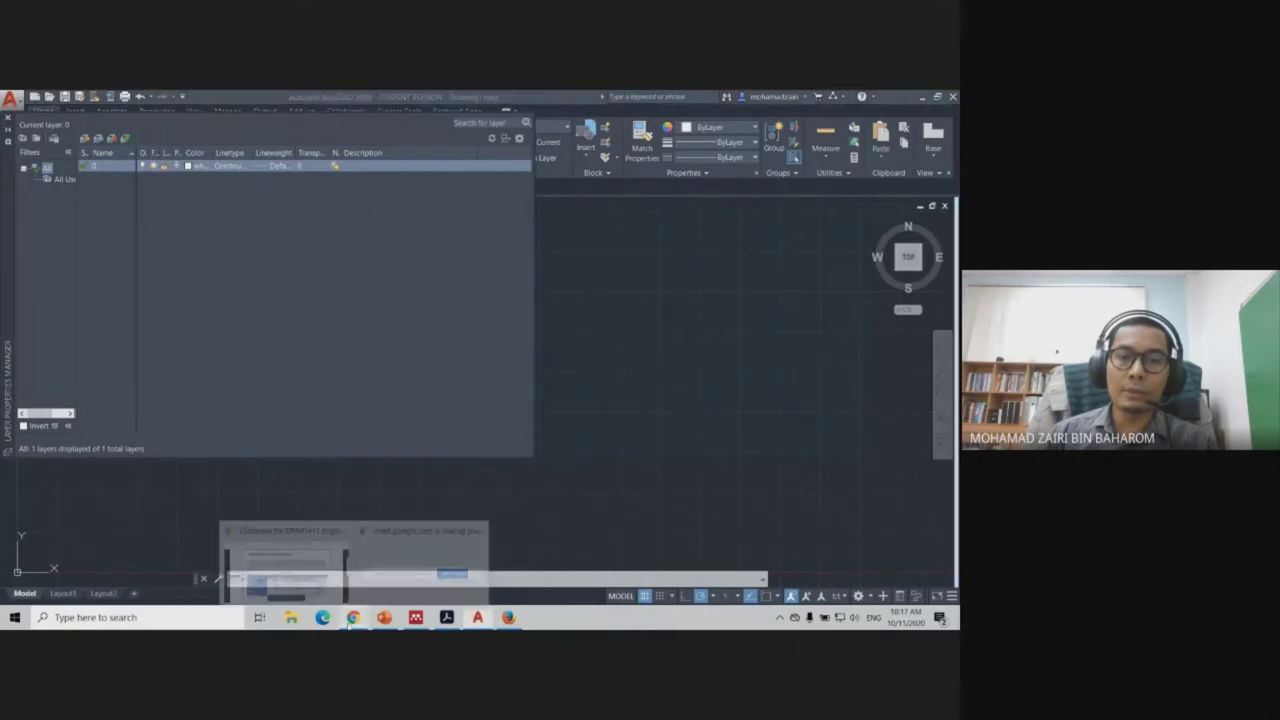
{"action": "left_click", "coordinate": [320, 583]}
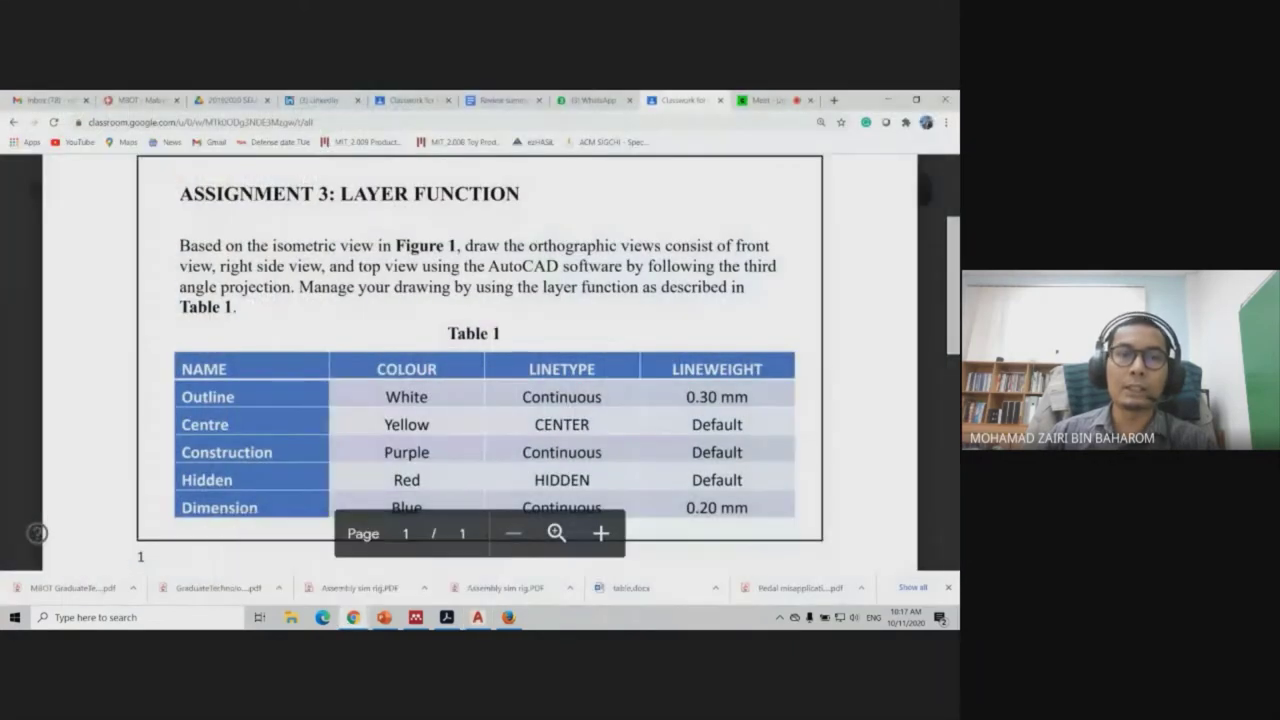
{"action": "mouse_move", "coordinate": [480, 400]}
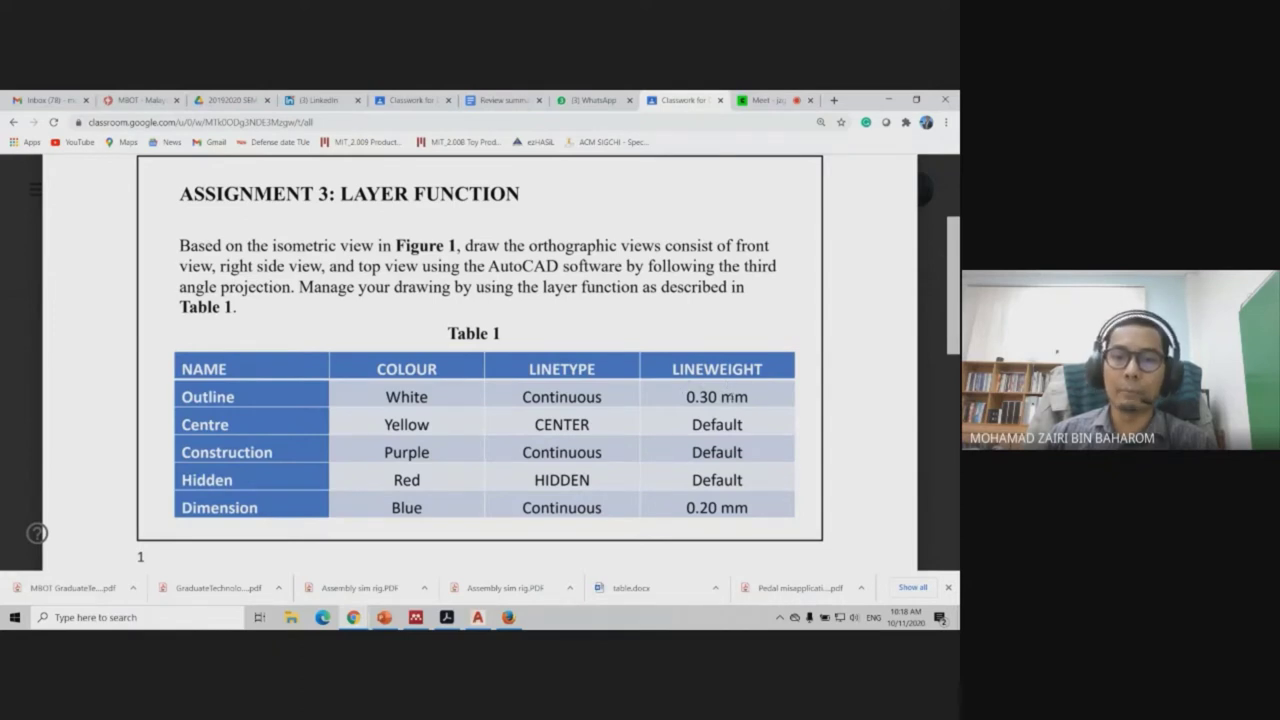
{"action": "left_click", "coordinate": [478, 617]}
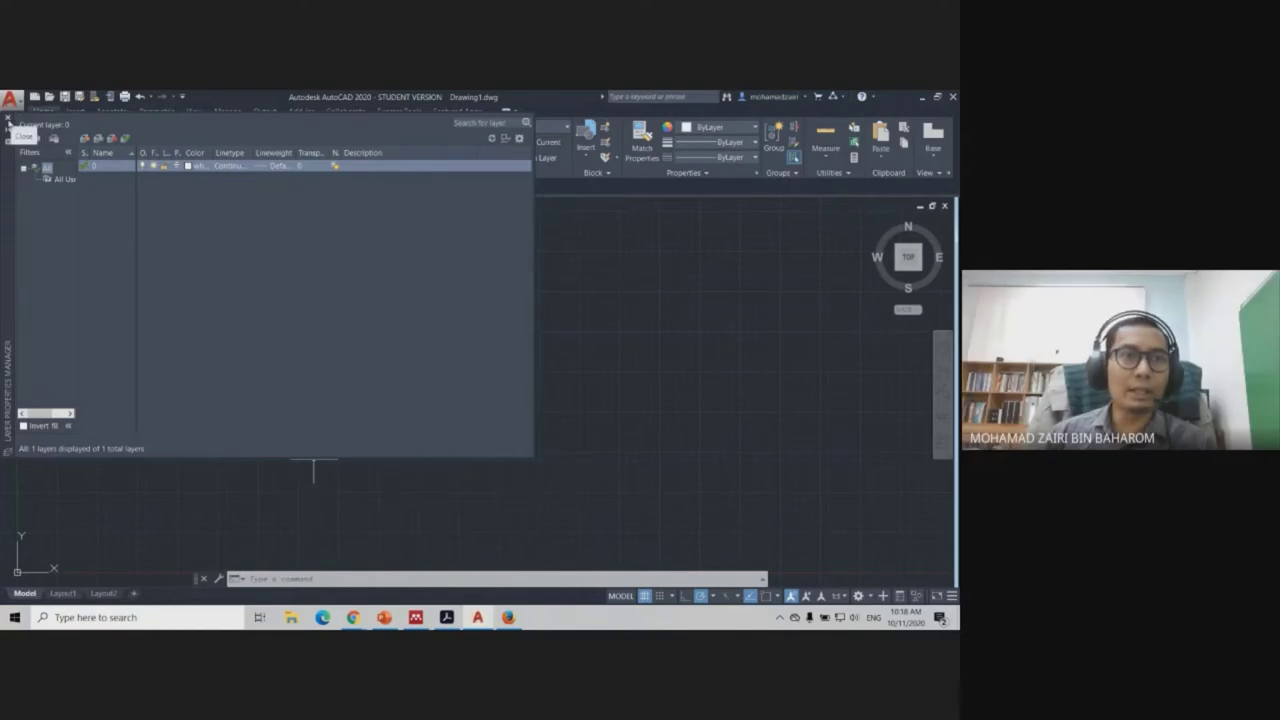
{"action": "left_click", "coordinate": [8, 119]}
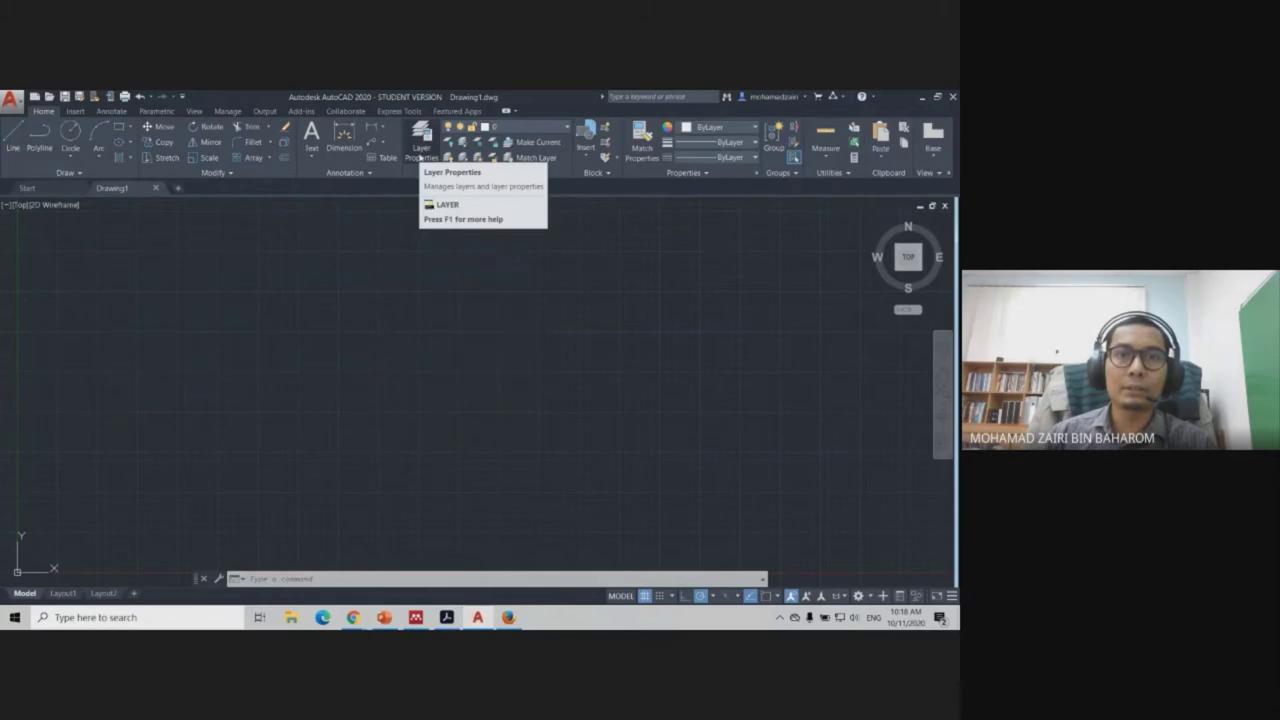
{"action": "left_click", "coordinate": [421, 145]}
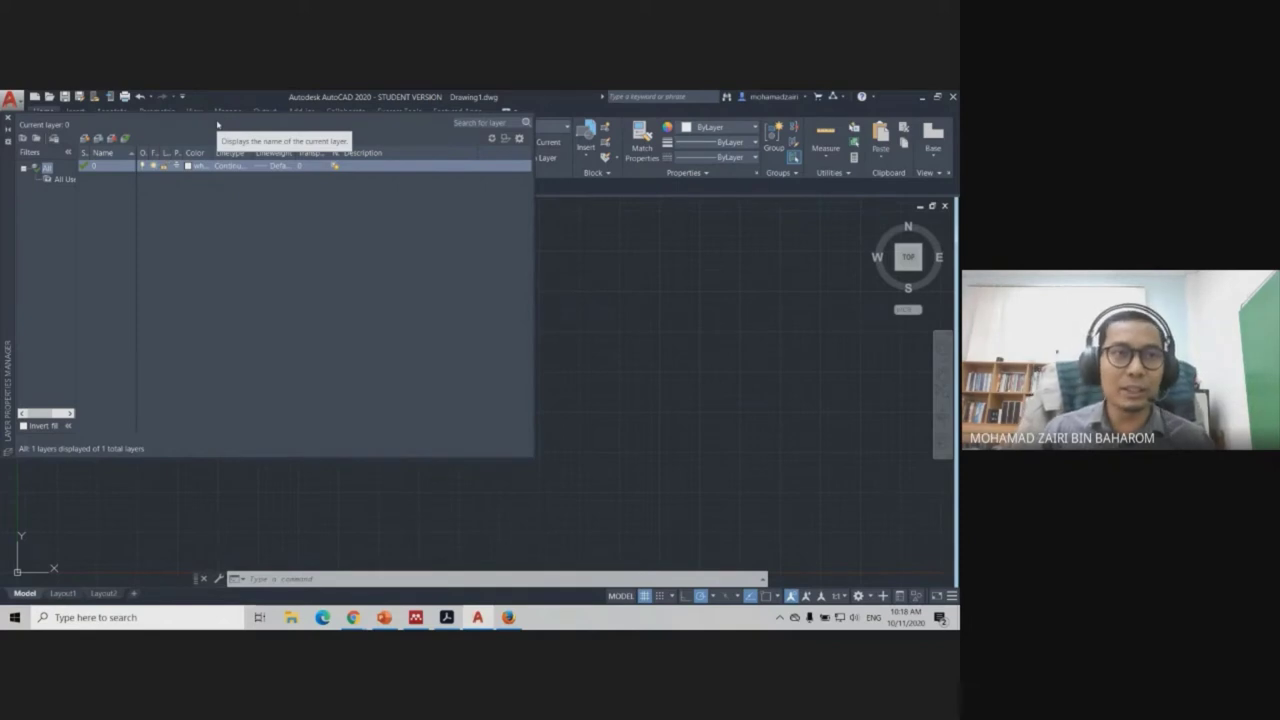
Create a new layer named Outline and cross-check it against the assignment PDF.
{"action": "left_click", "coordinate": [85, 139]}
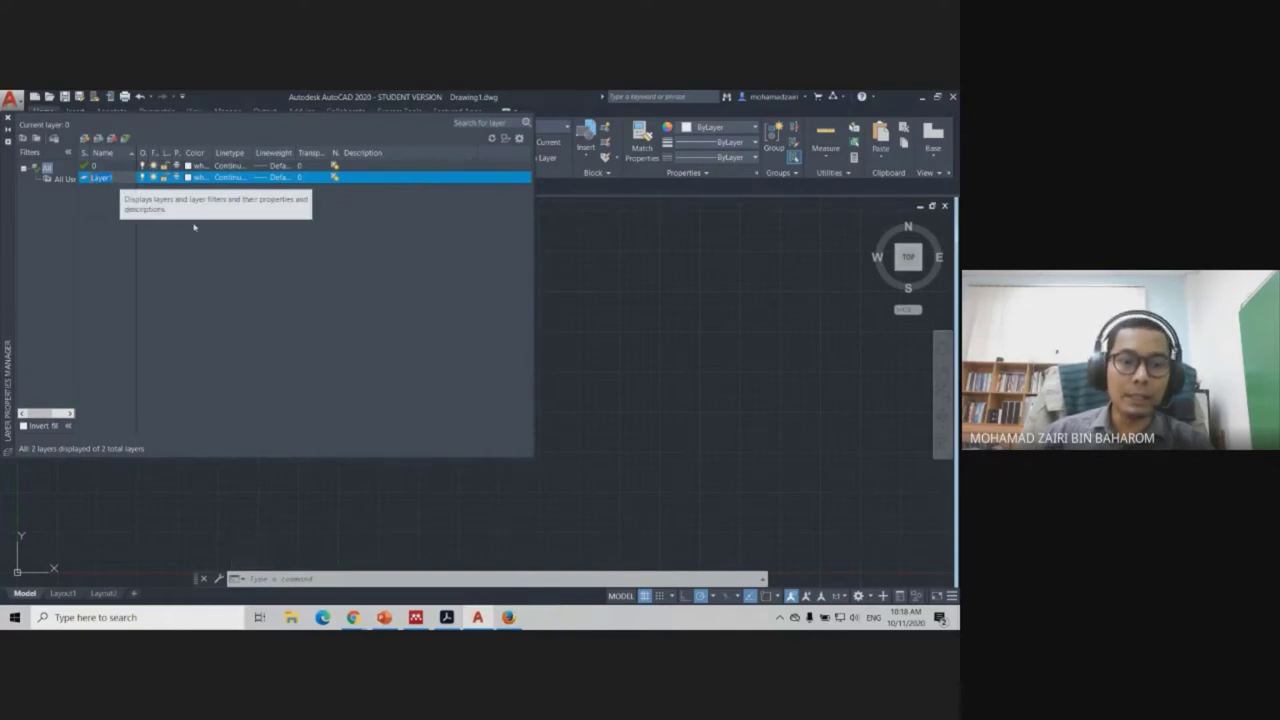
{"action": "type", "text": "Outlin"}
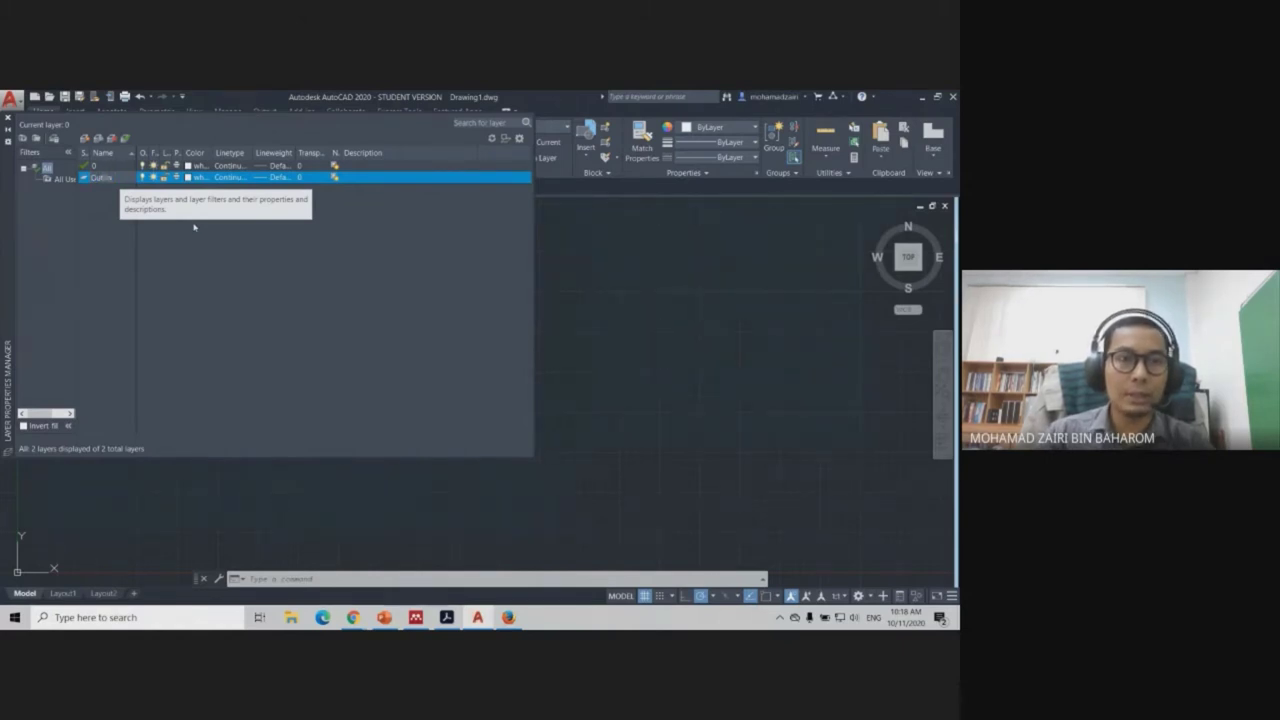
{"action": "type", "text": "e"}
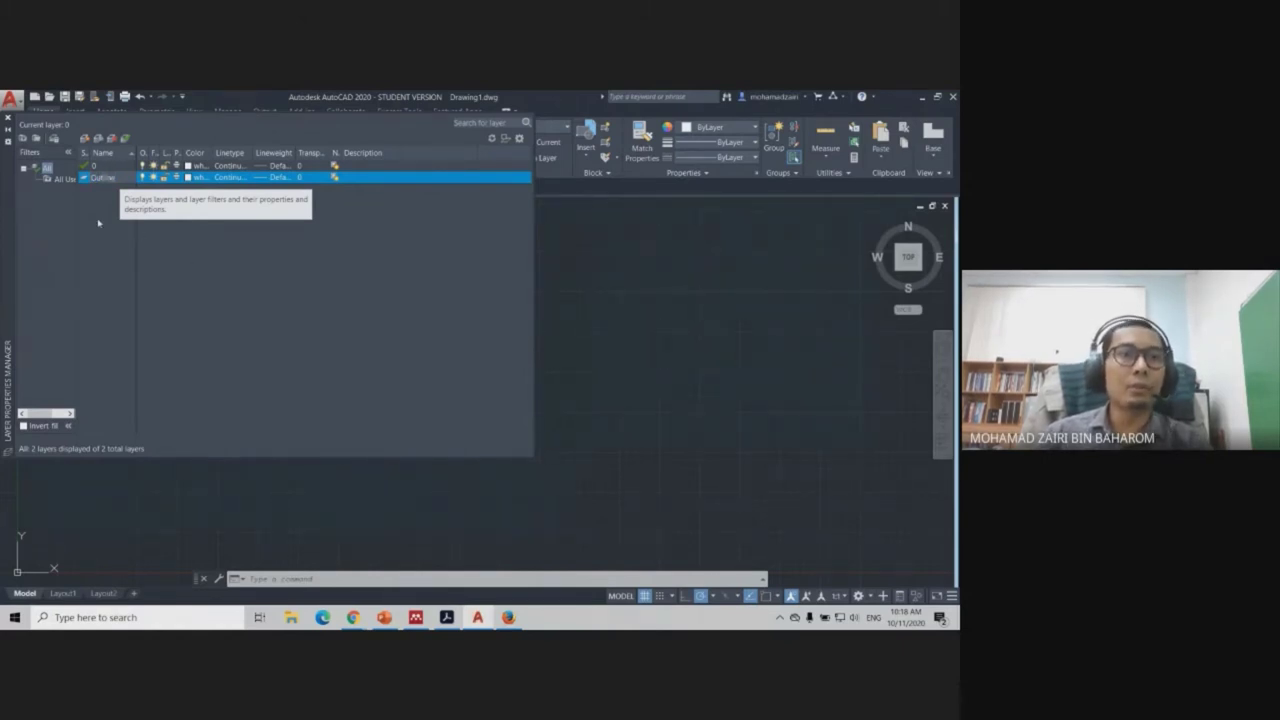
{"action": "key", "text": "Return"}
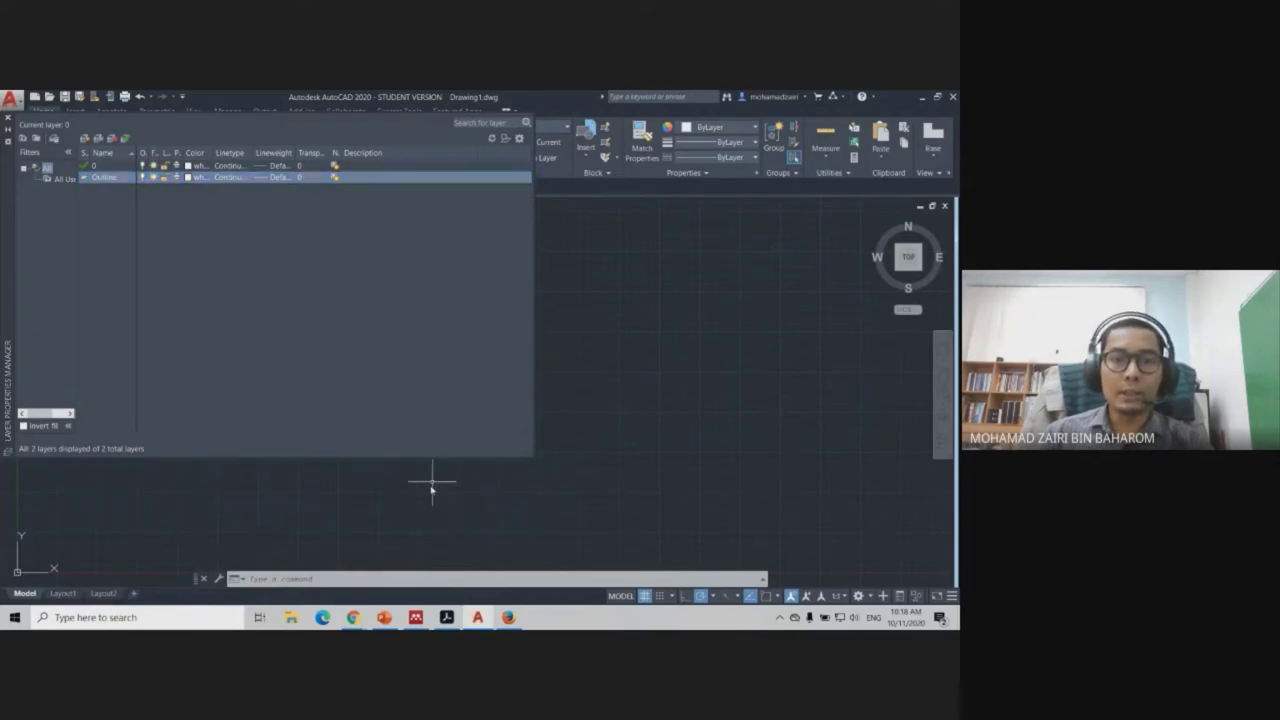
{"action": "mouse_move", "coordinate": [353, 617]}
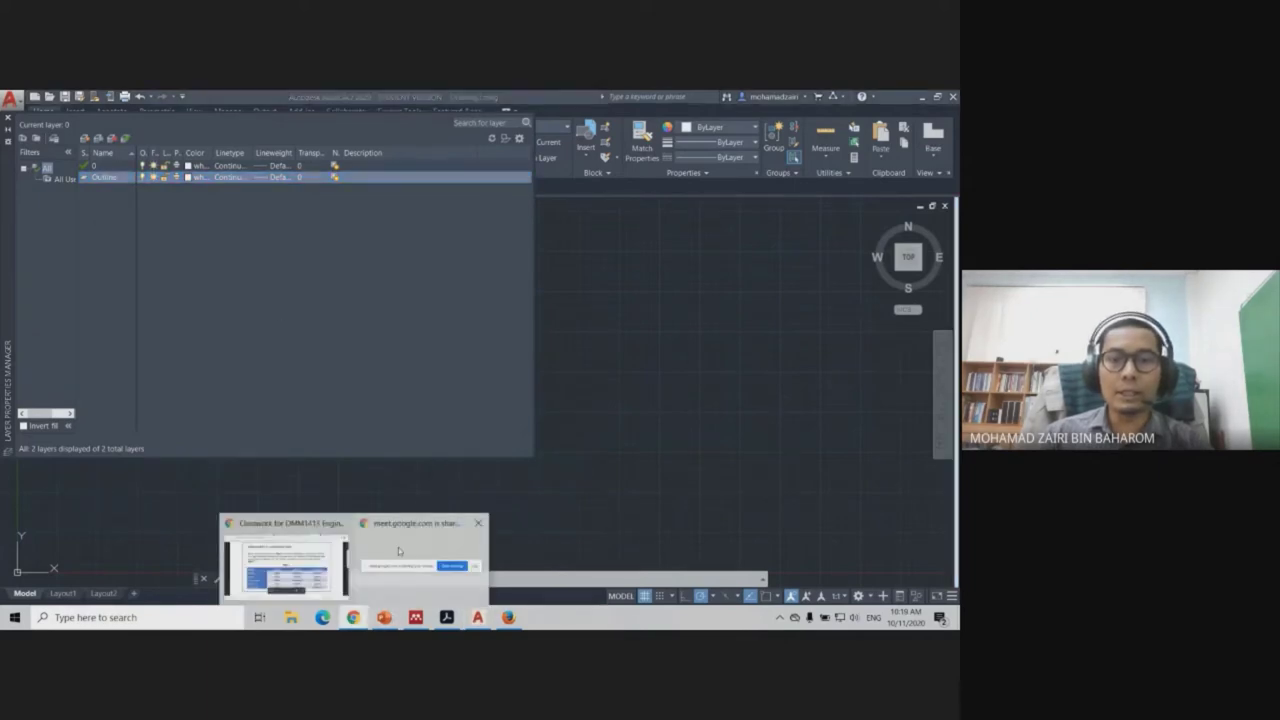
{"action": "left_click", "coordinate": [338, 553]}
{"action": "mouse_move", "coordinate": [420, 540]}
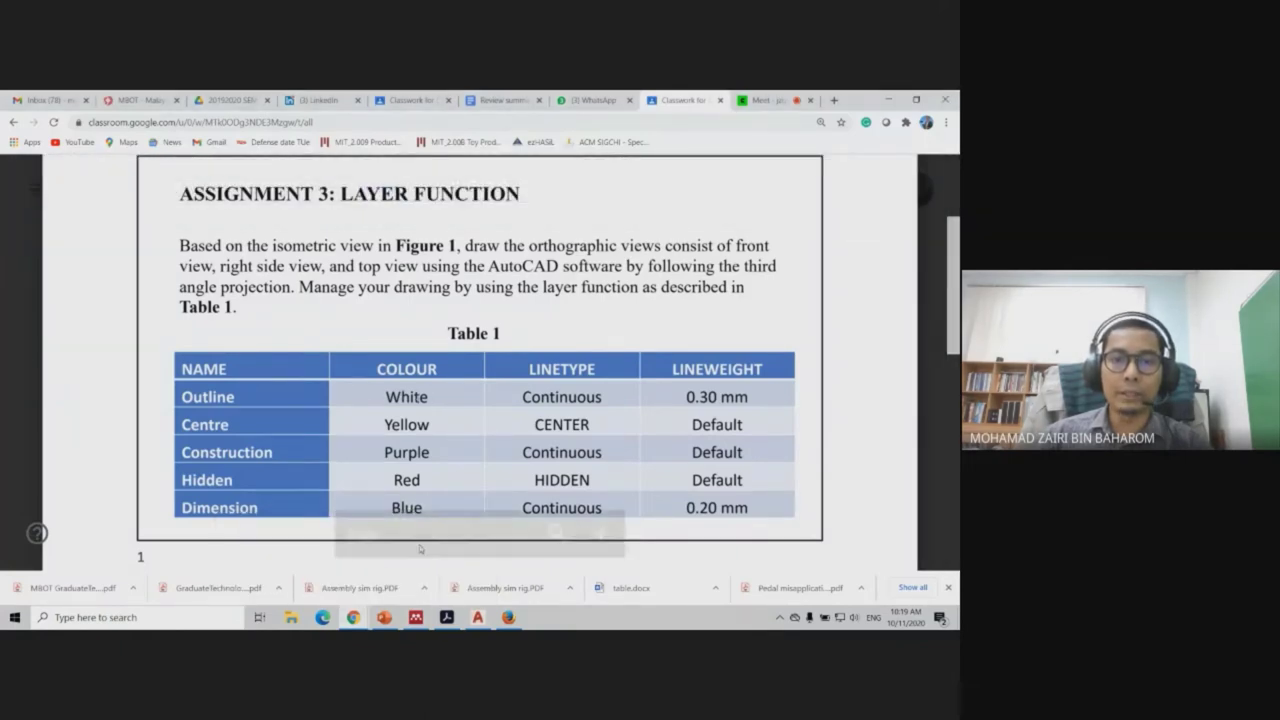
{"action": "key", "text": "alt+Tab"}
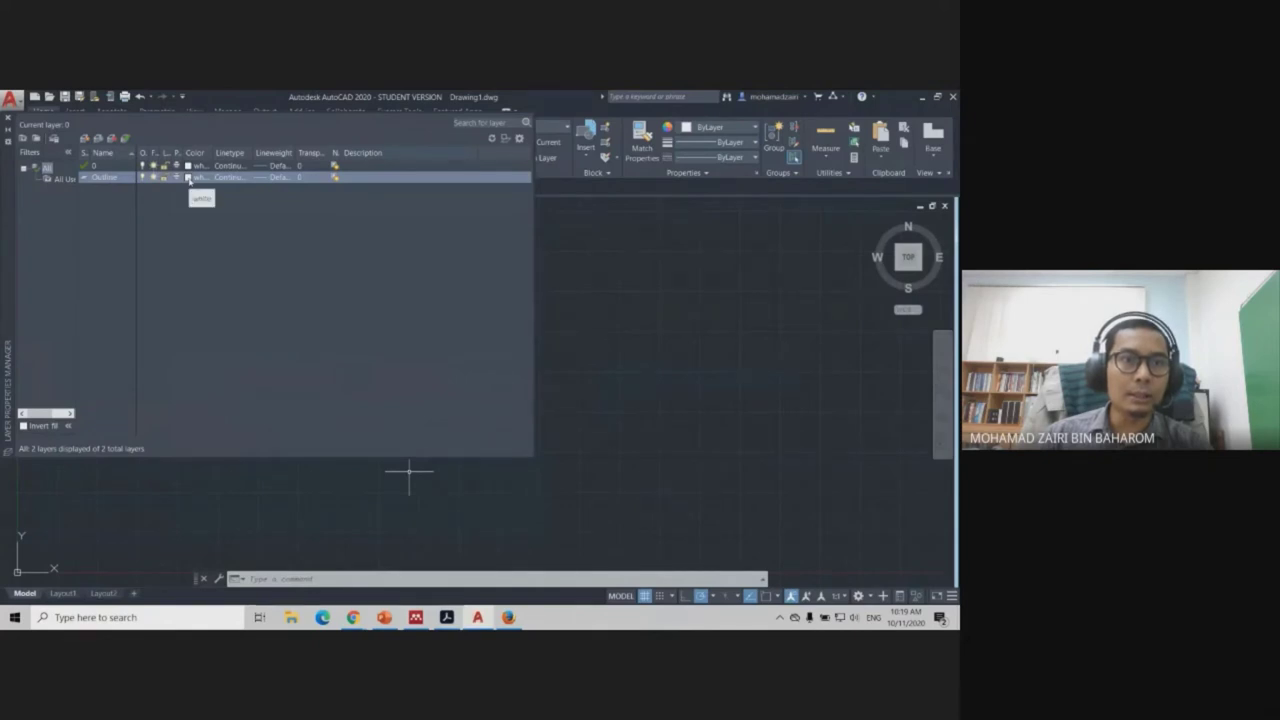
Keep the Outline layer's colour white, checking it against Table 1.
{"action": "left_click", "coordinate": [189, 178]}
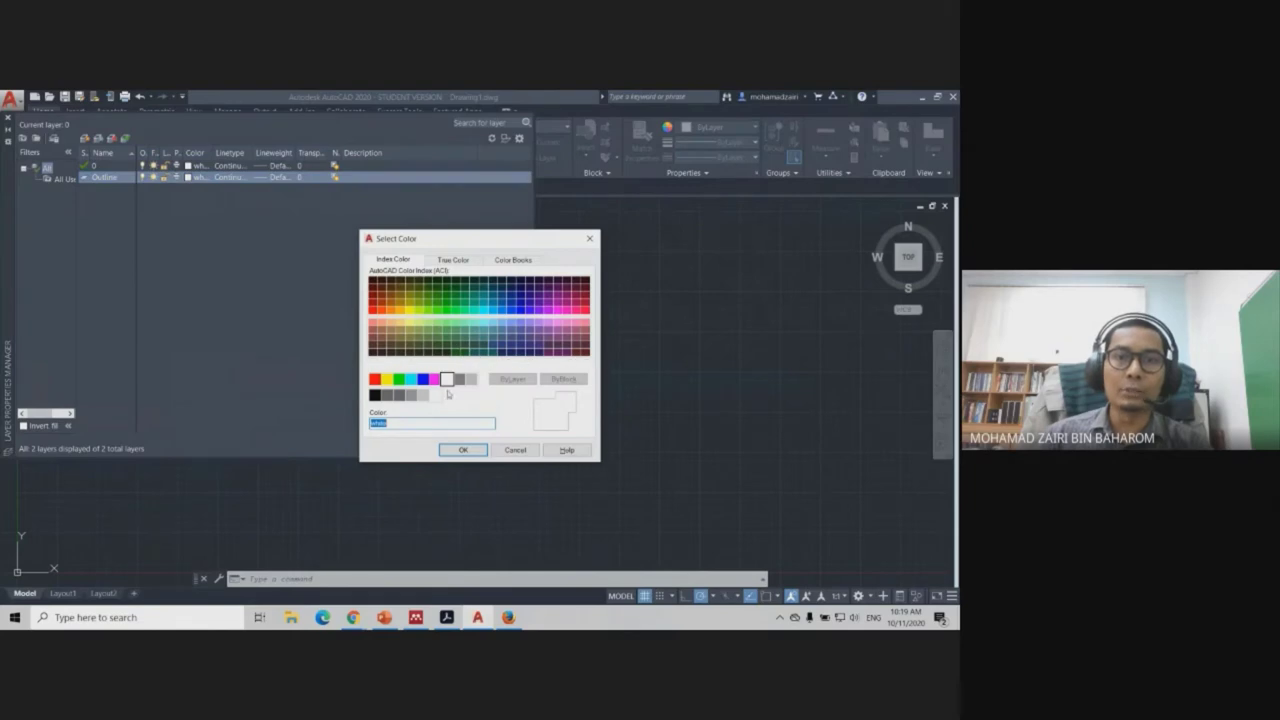
{"action": "left_click", "coordinate": [463, 450]}
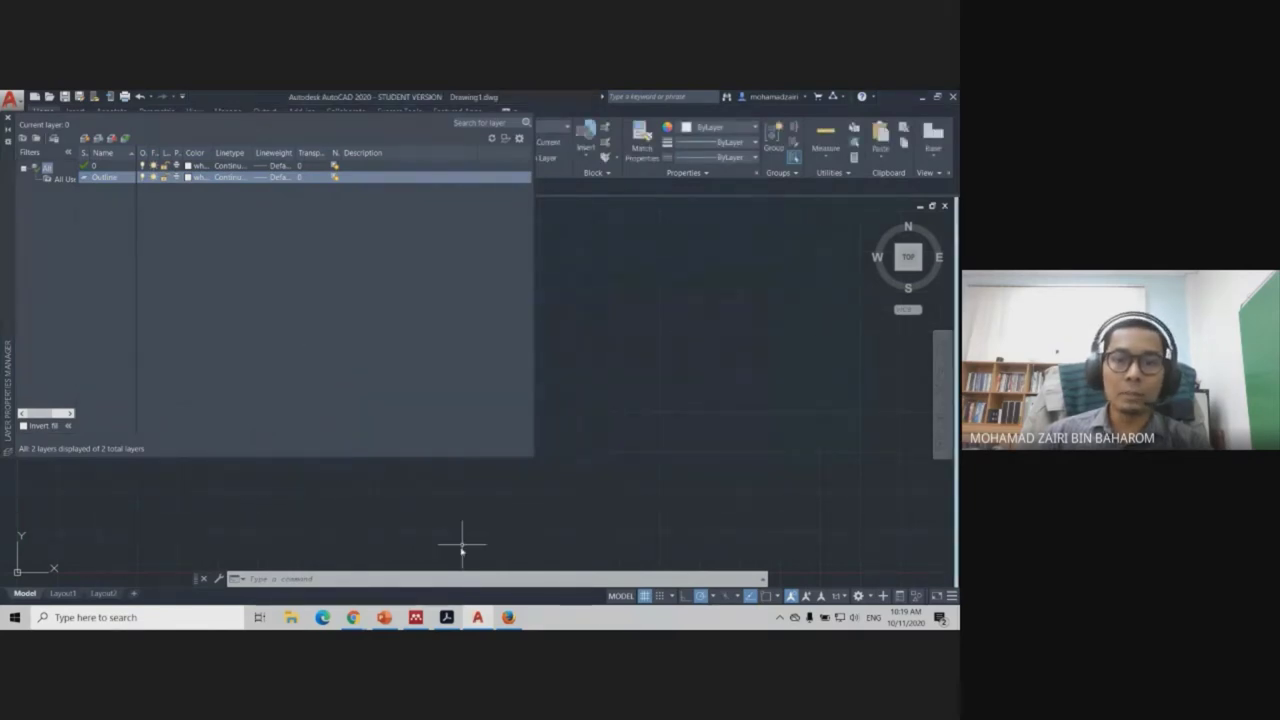
{"action": "mouse_move", "coordinate": [353, 617]}
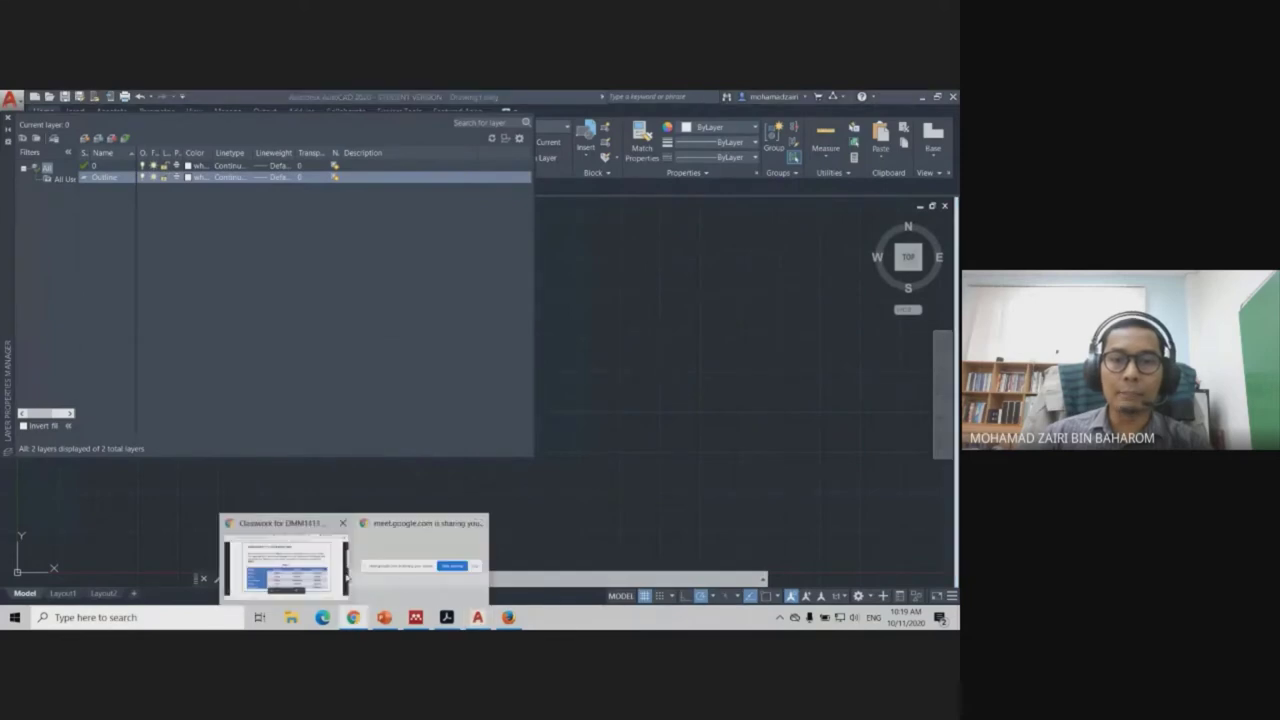
{"action": "left_click", "coordinate": [370, 530]}
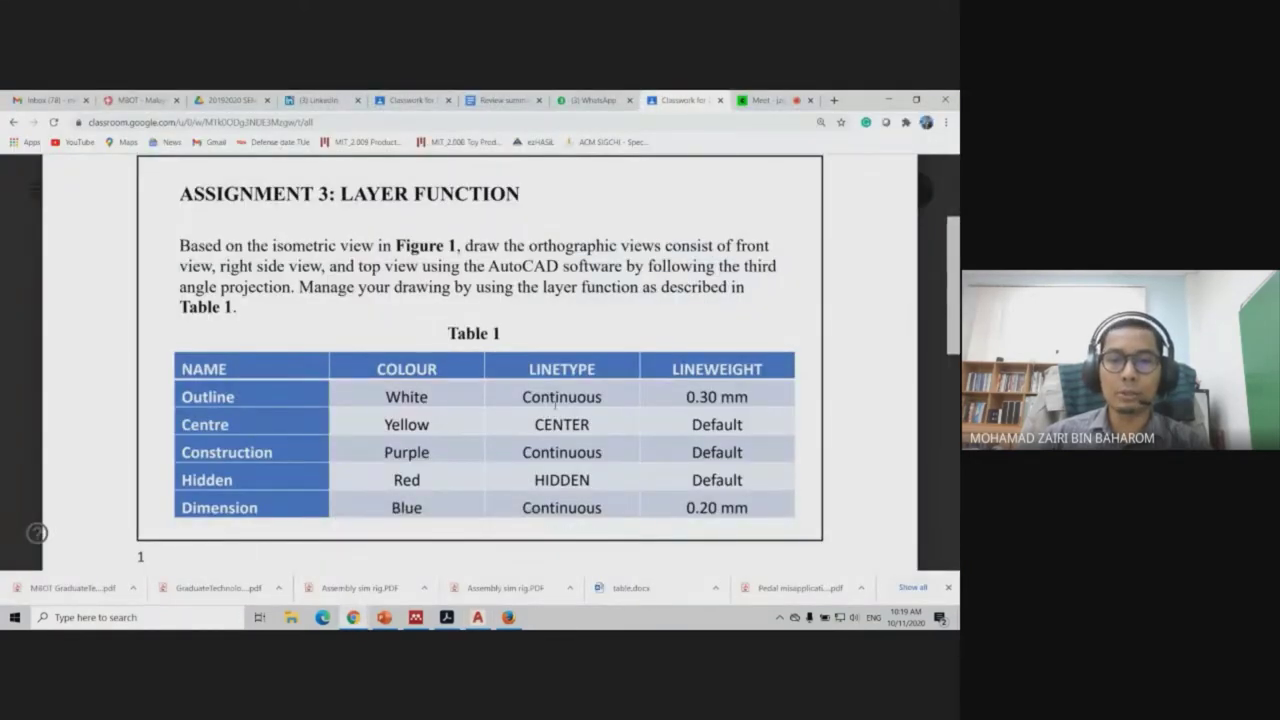
{"action": "left_click", "coordinate": [478, 617]}
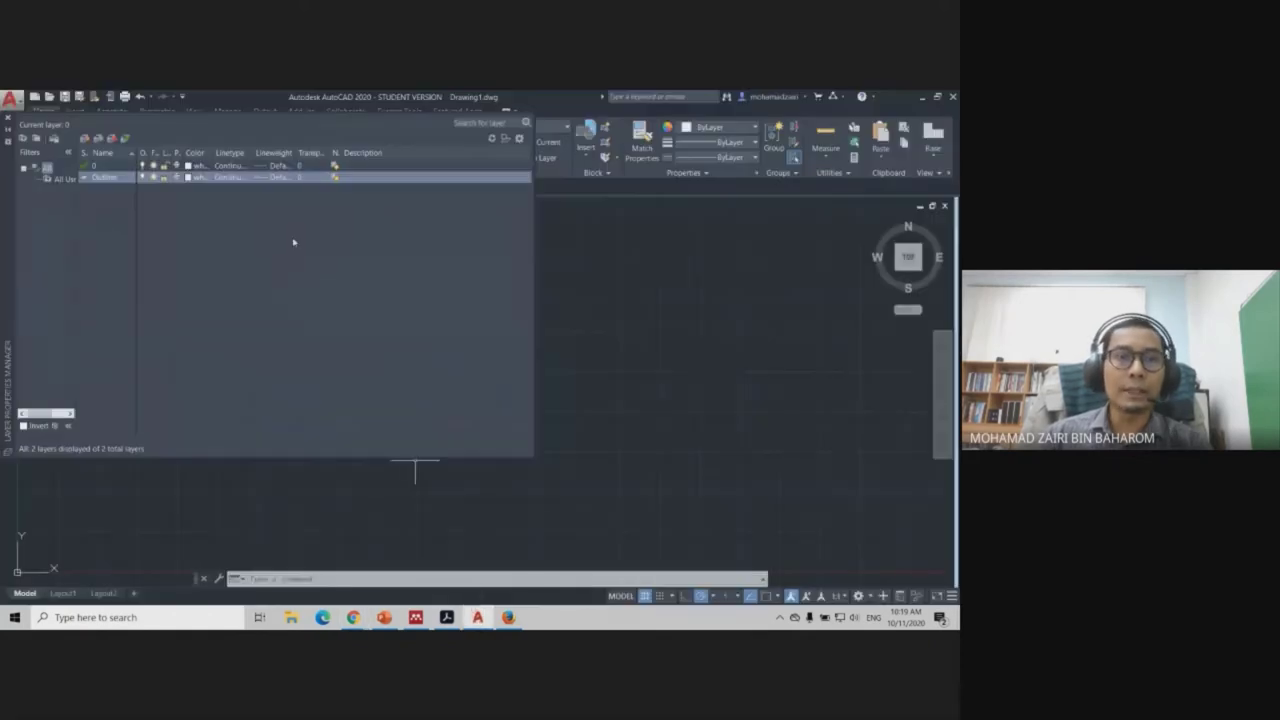
Keep Continuous as the Outline linetype, verify in the PDF, and return to AutoCAD.
{"action": "left_click", "coordinate": [233, 179]}
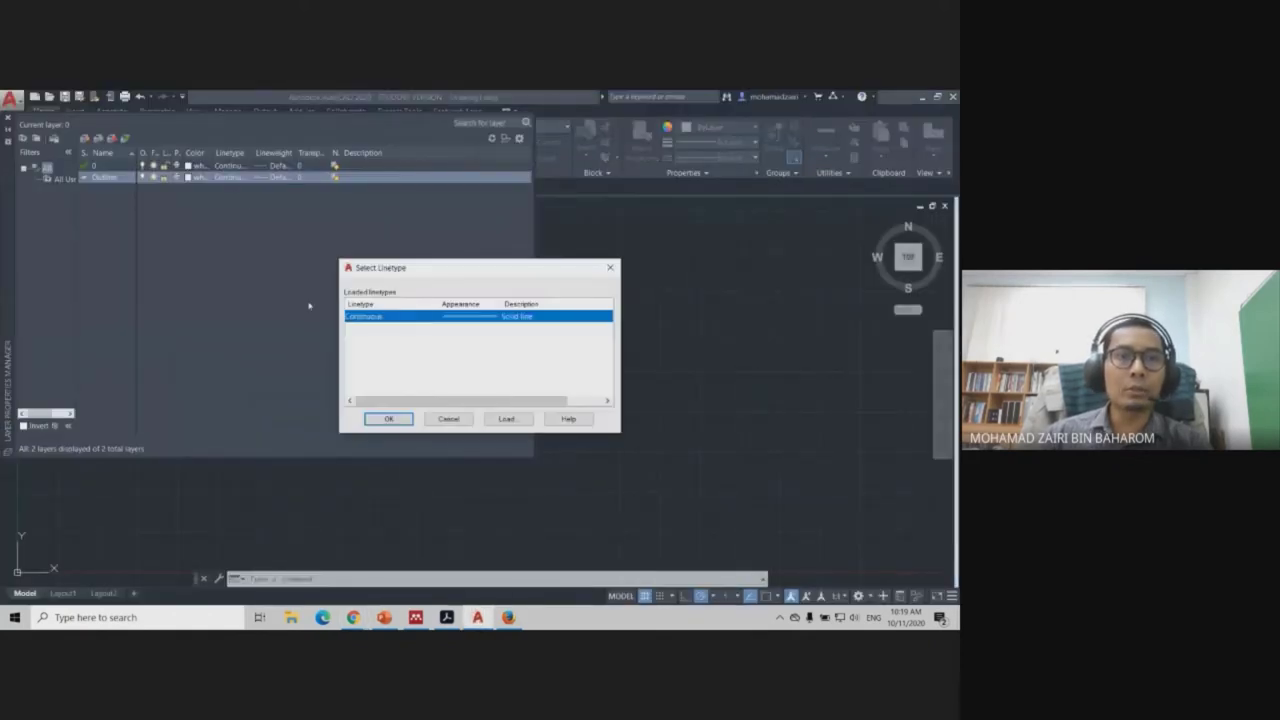
{"action": "left_click", "coordinate": [389, 418]}
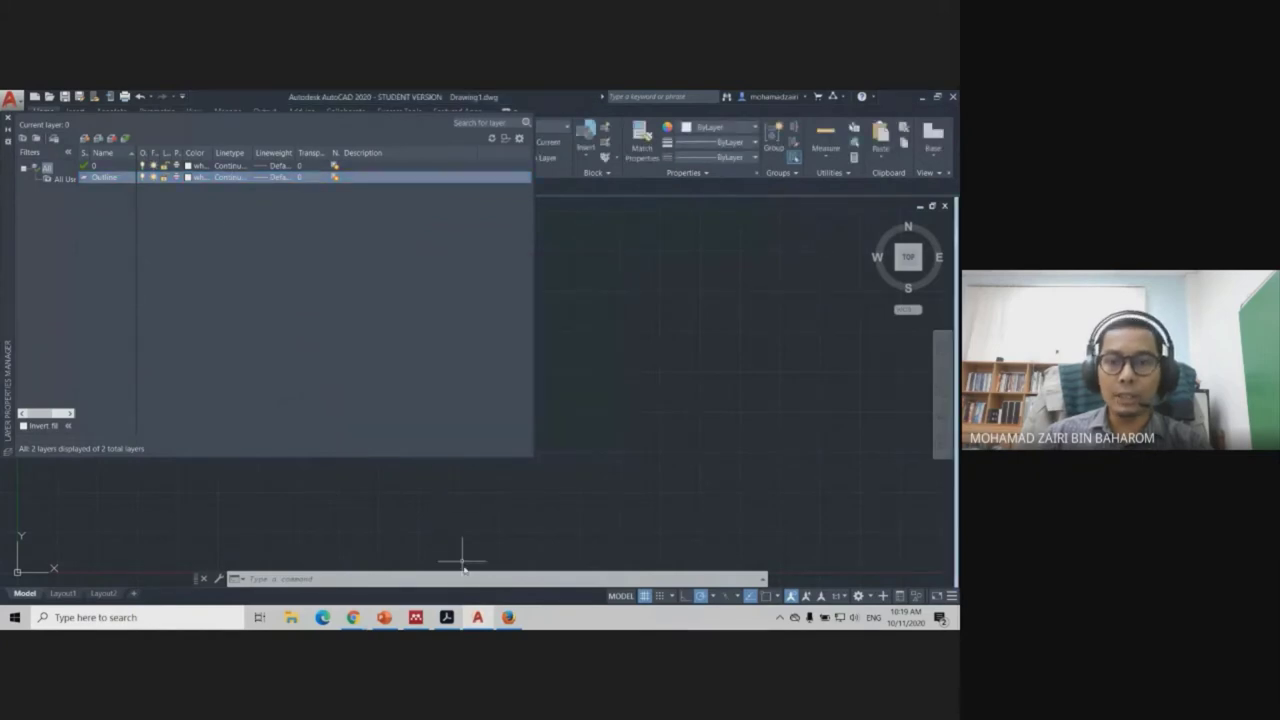
{"action": "left_click", "coordinate": [384, 617]}
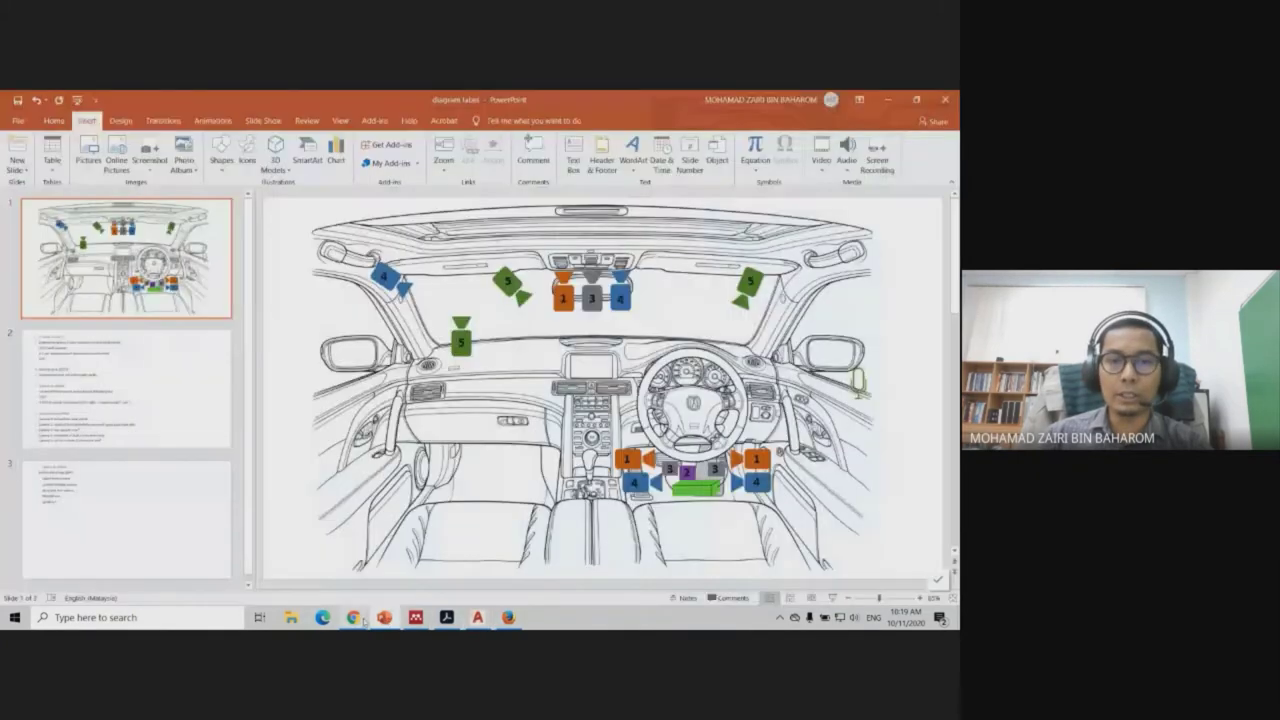
{"action": "mouse_move", "coordinate": [353, 617]}
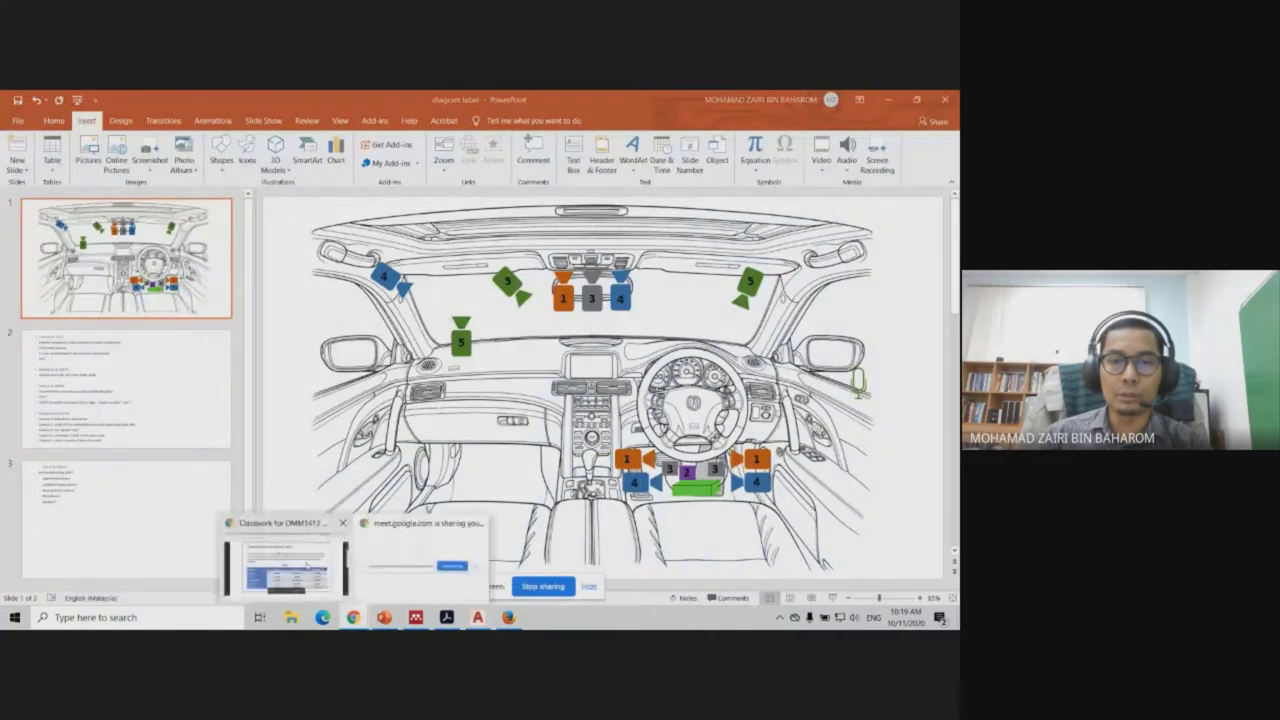
{"action": "left_click", "coordinate": [420, 555]}
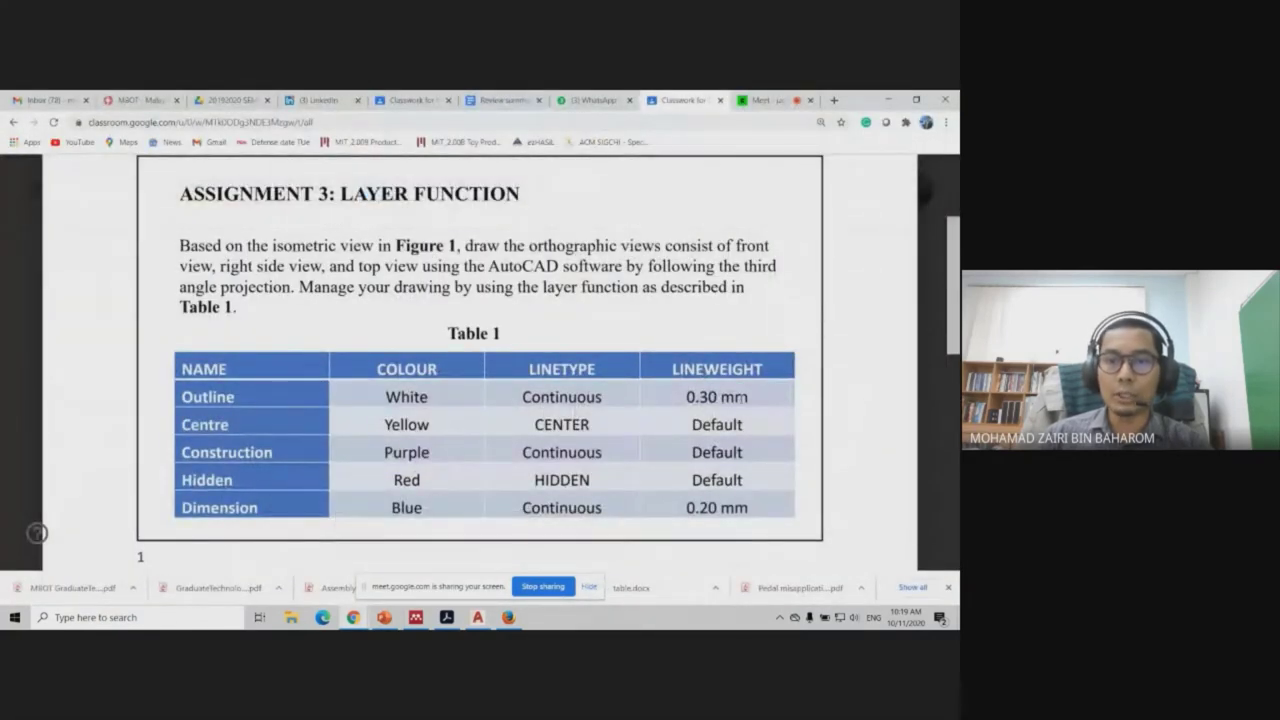
{"action": "mouse_move", "coordinate": [478, 617]}
{"action": "left_click", "coordinate": [478, 555]}
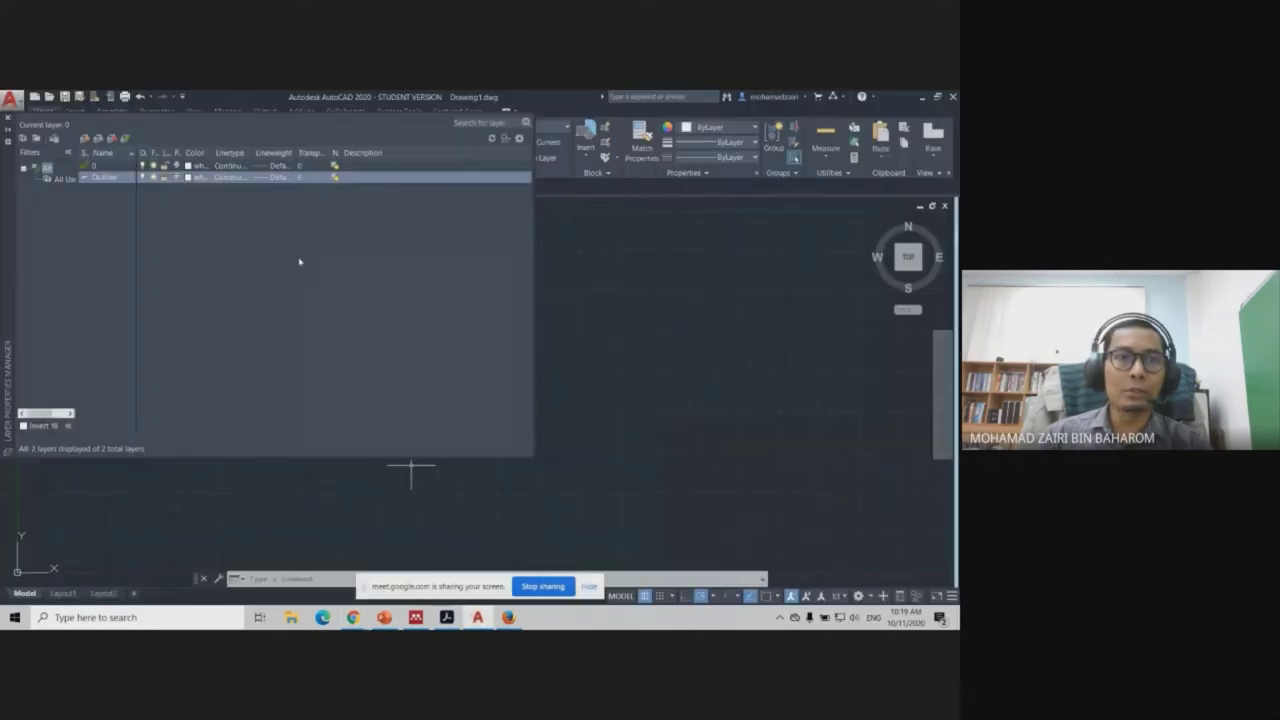
Give the Outline layer a 0.30 mm lineweight.
{"action": "left_click", "coordinate": [276, 178]}
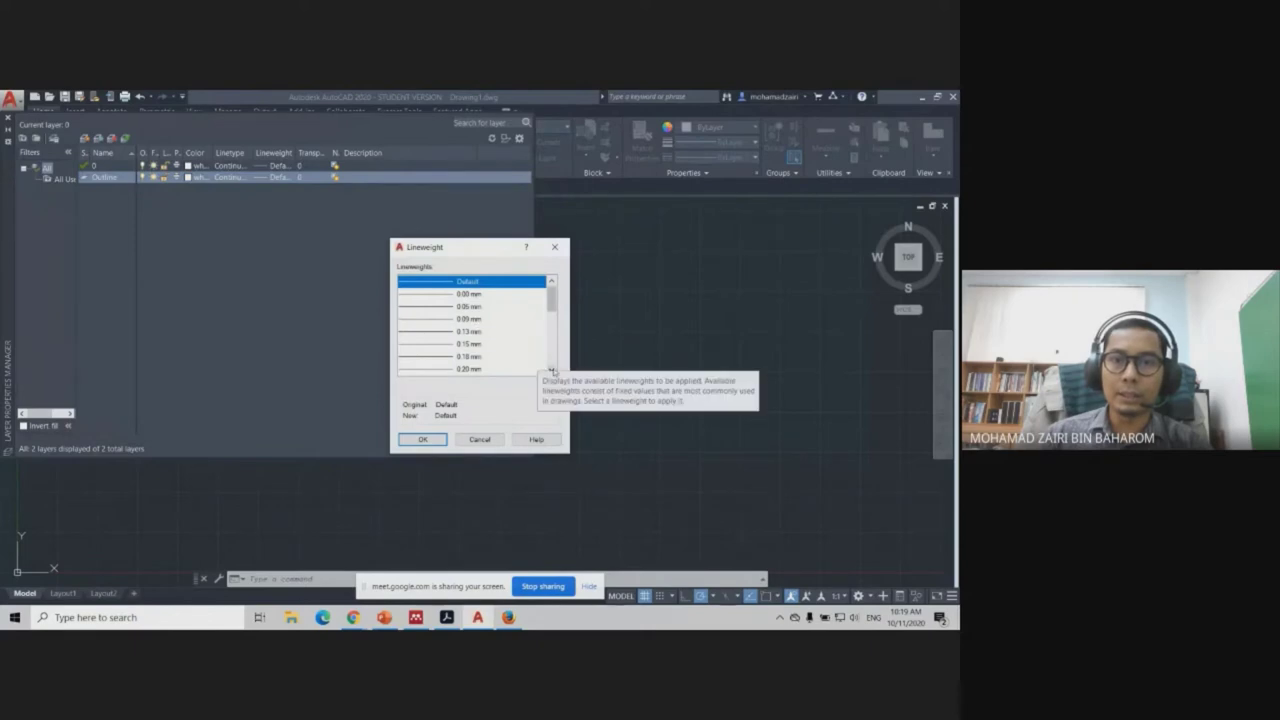
{"action": "scroll", "coordinate": [551, 368], "scroll_direction": "down", "scroll_amount": 1}
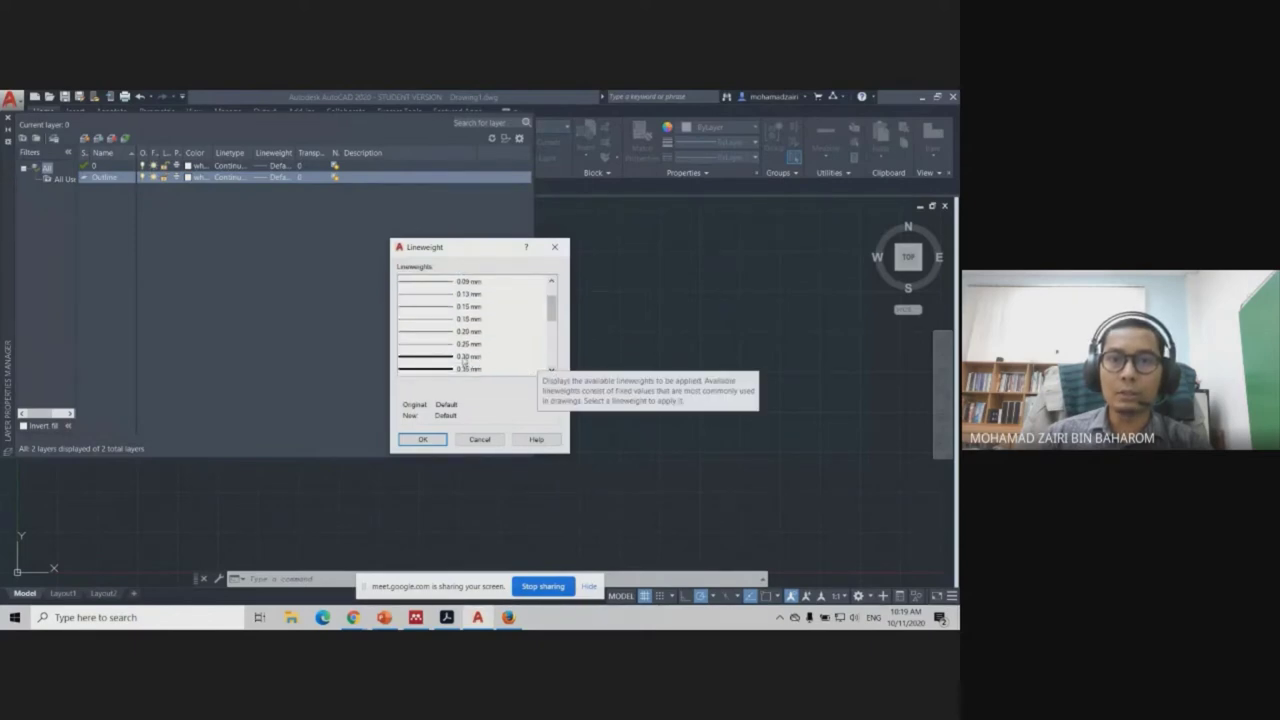
{"action": "left_click", "coordinate": [464, 357]}
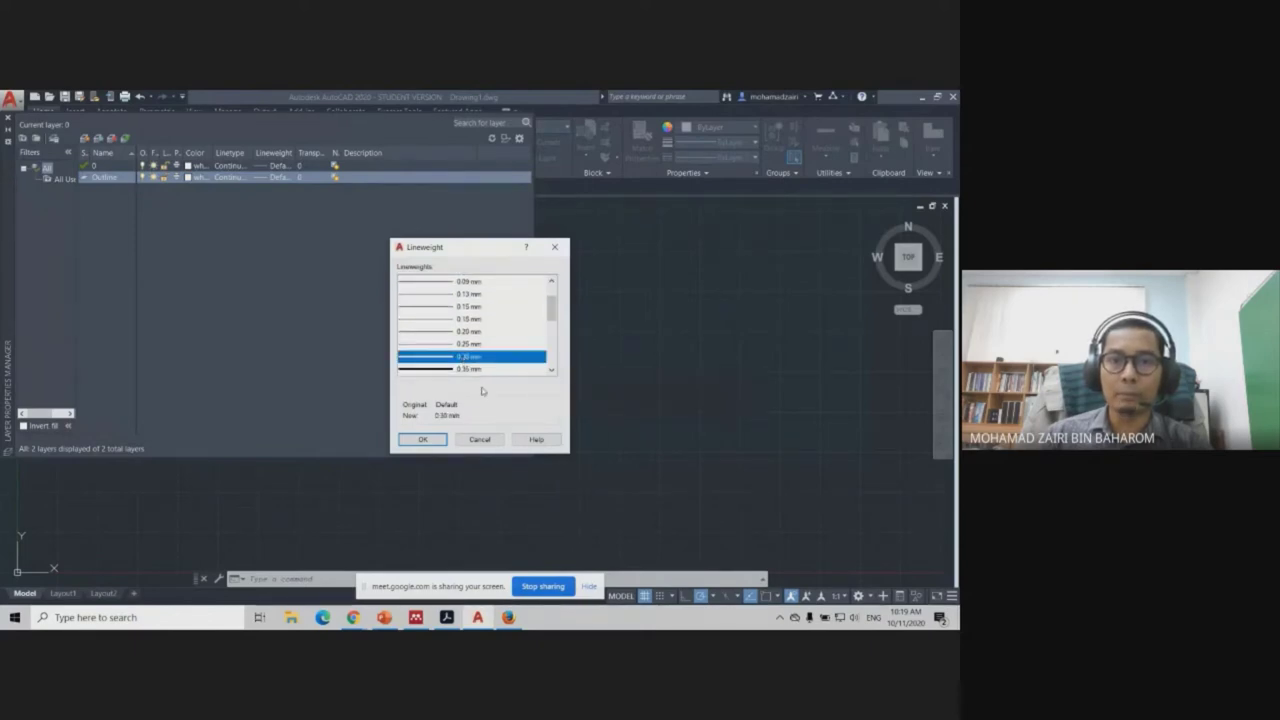
{"action": "left_click", "coordinate": [423, 440]}
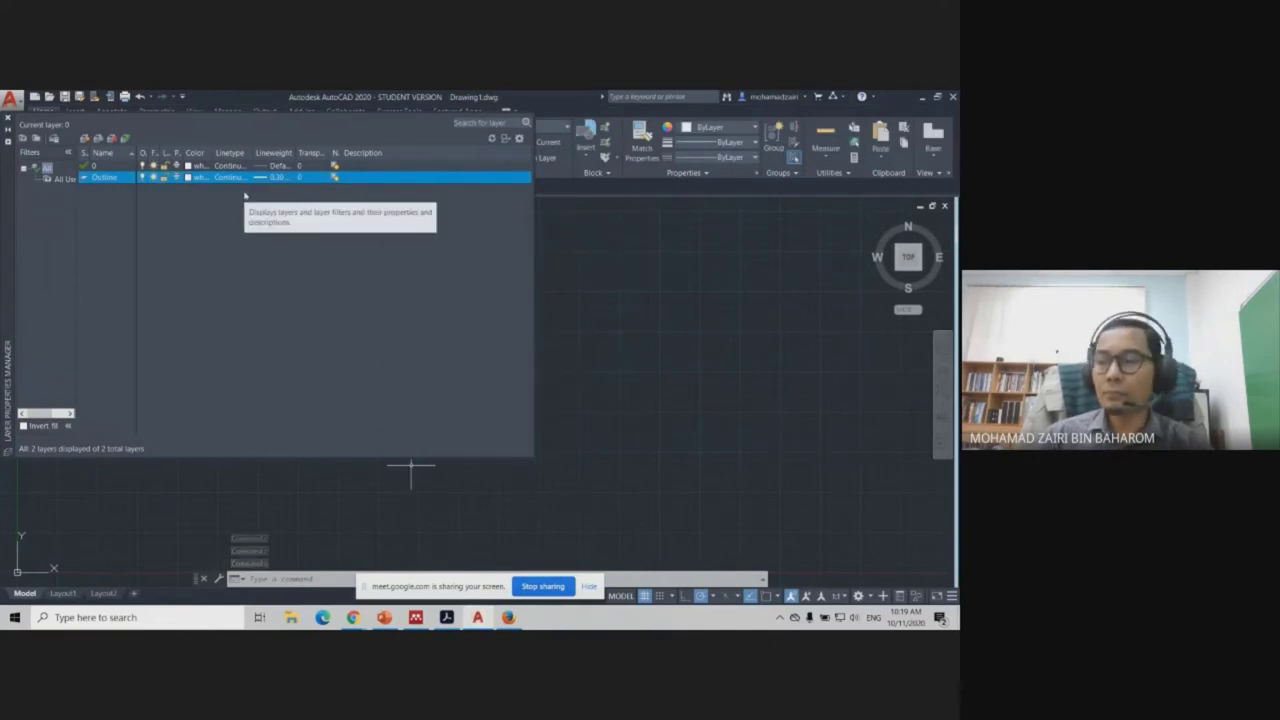
Add a new layer named centerline, checking the name in Table 1.
{"action": "left_click", "coordinate": [84, 139]}
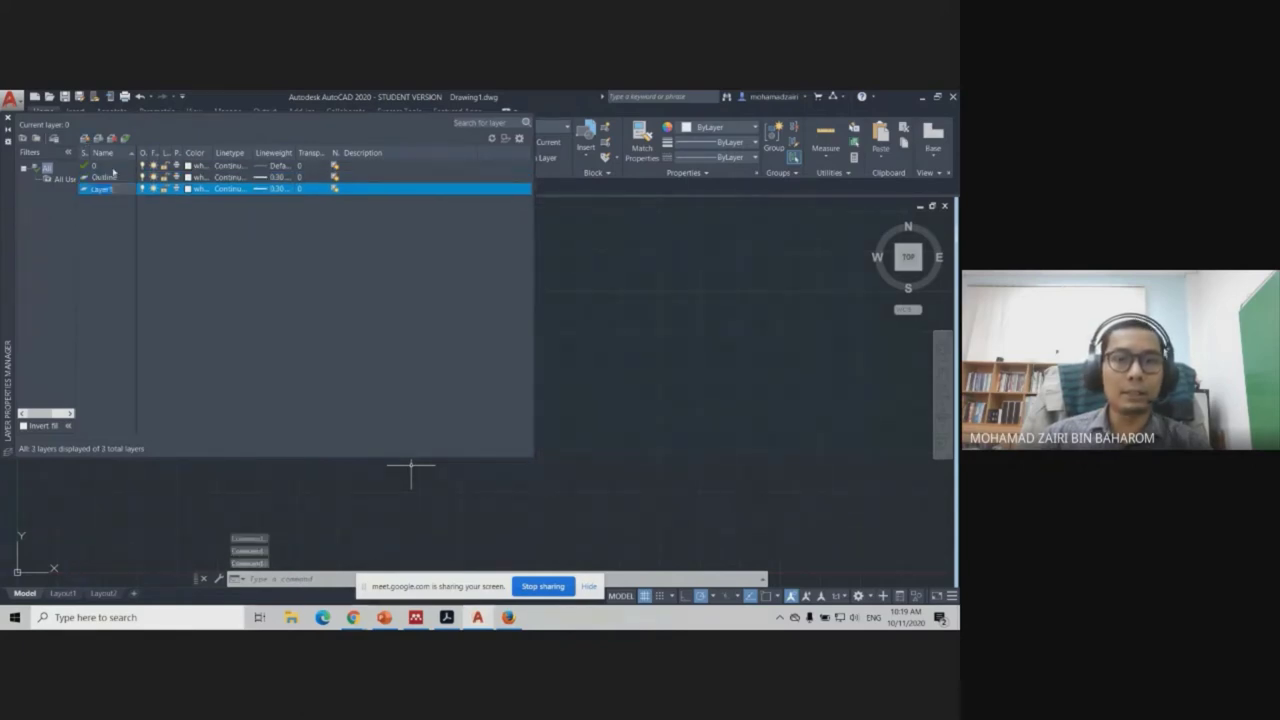
{"action": "mouse_move", "coordinate": [353, 617]}
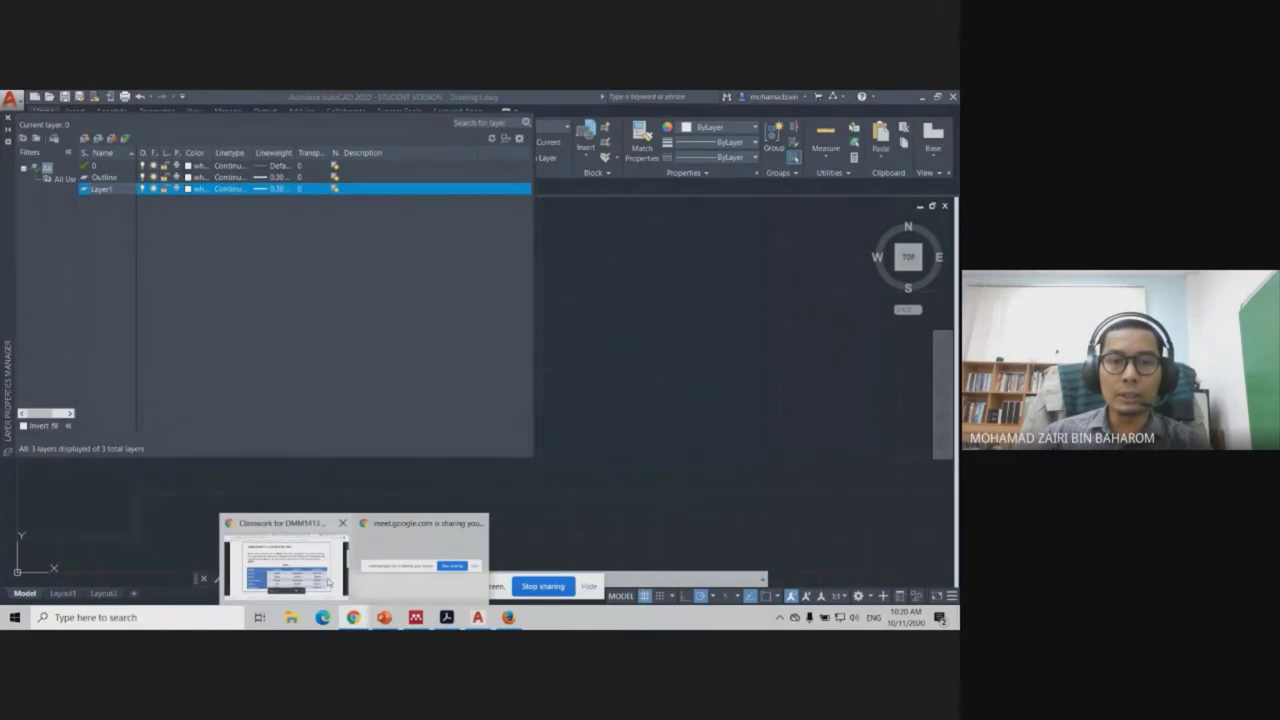
{"action": "left_click", "coordinate": [330, 583]}
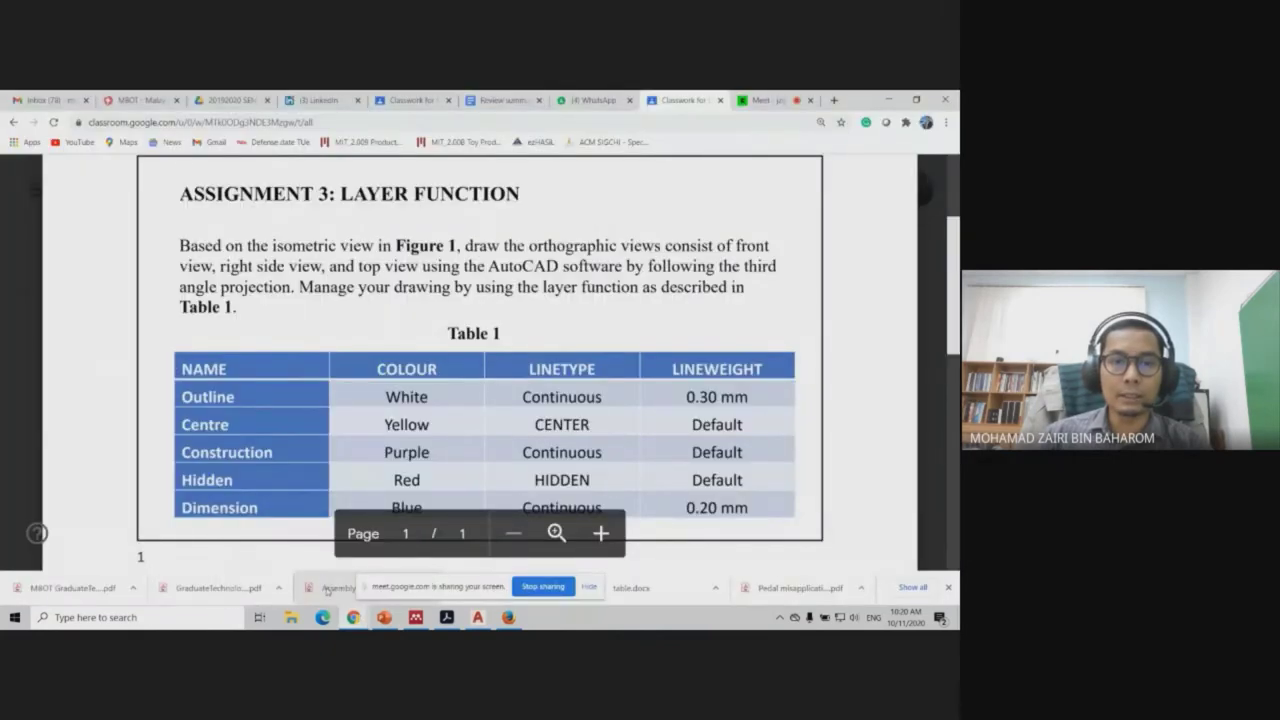
{"action": "left_click", "coordinate": [478, 617]}
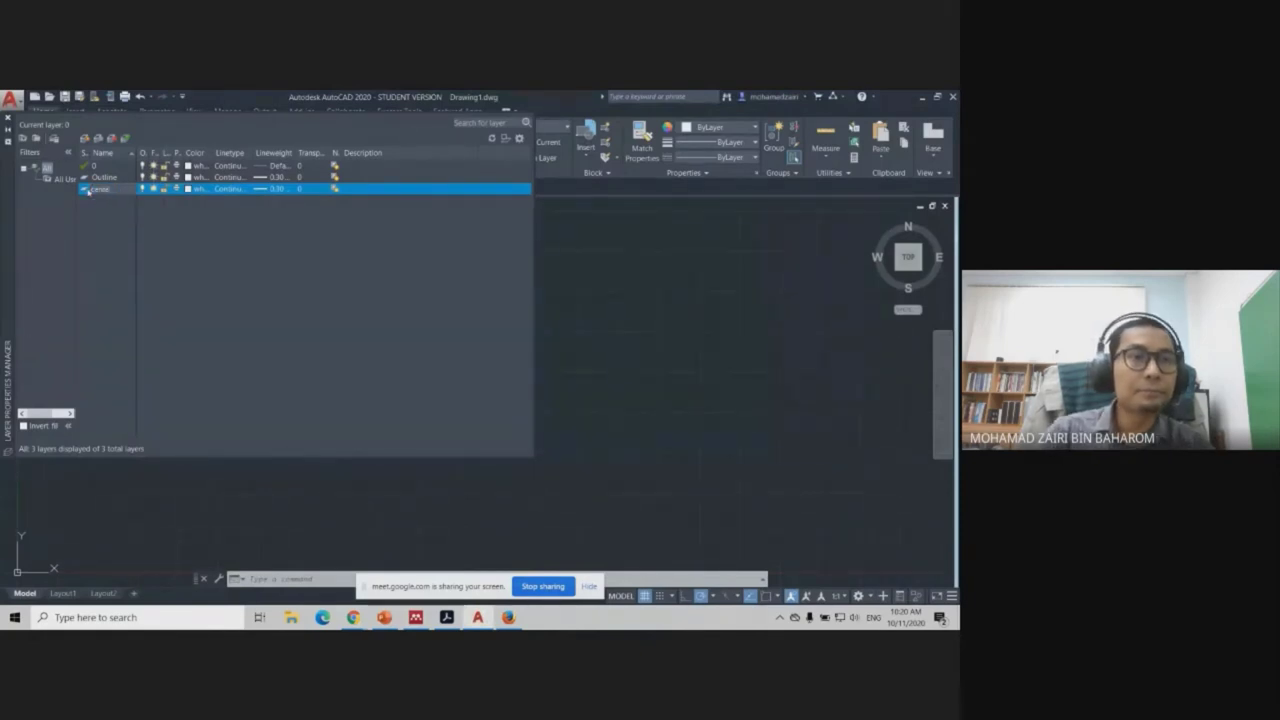
{"action": "type", "text": "center"}
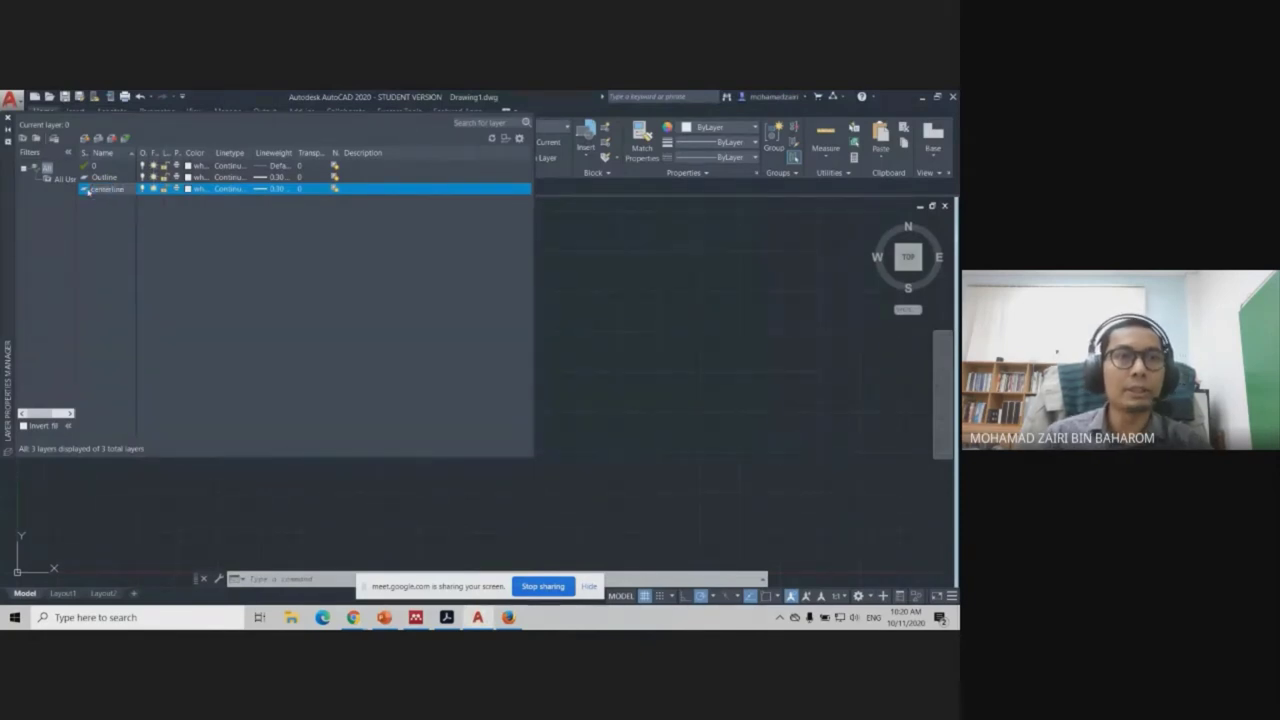
{"action": "key", "text": "Return"}
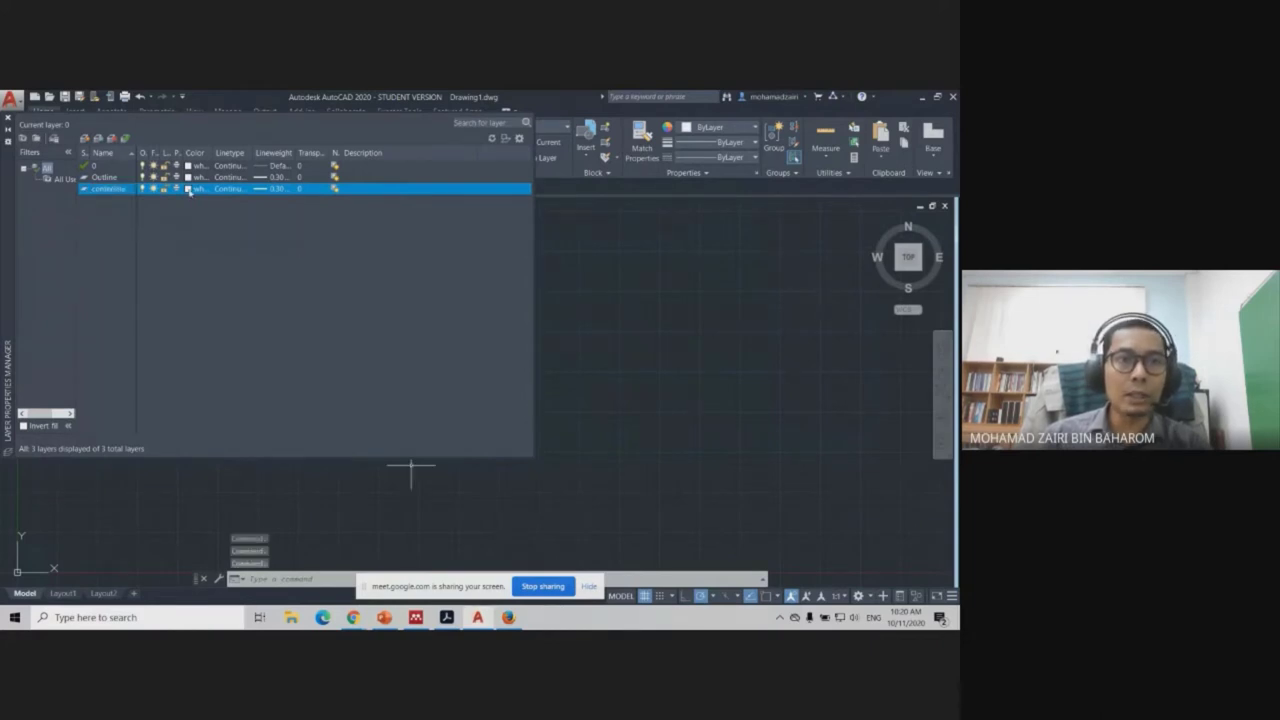
Colour the centerline layer yellow (index 50) and bring up its linetype list.
{"action": "left_click", "coordinate": [193, 188]}
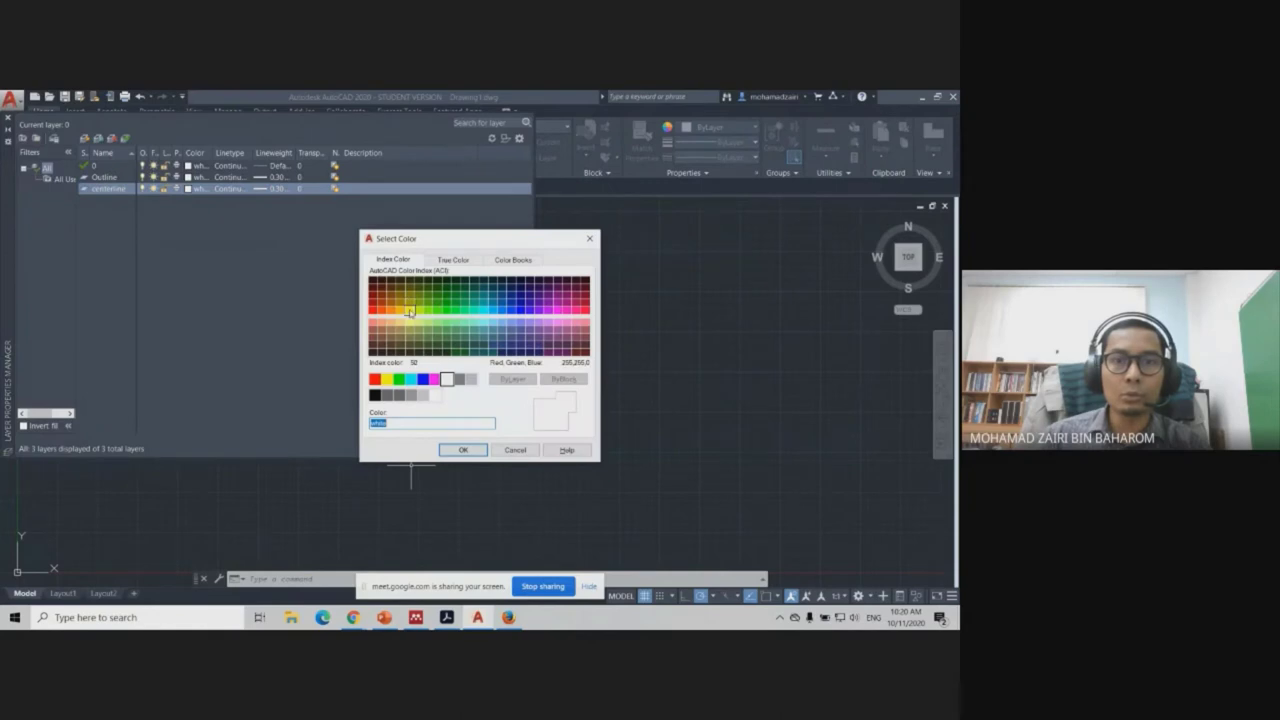
{"action": "left_click", "coordinate": [409, 309]}
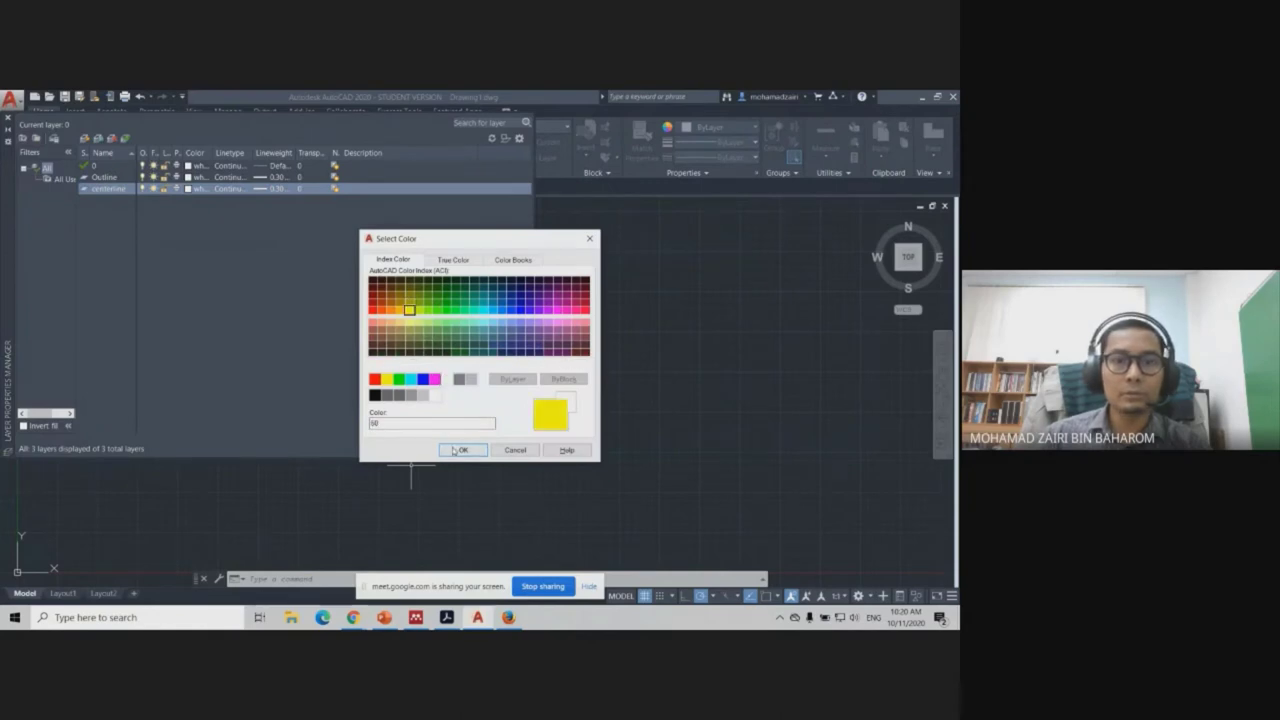
{"action": "left_click", "coordinate": [455, 450]}
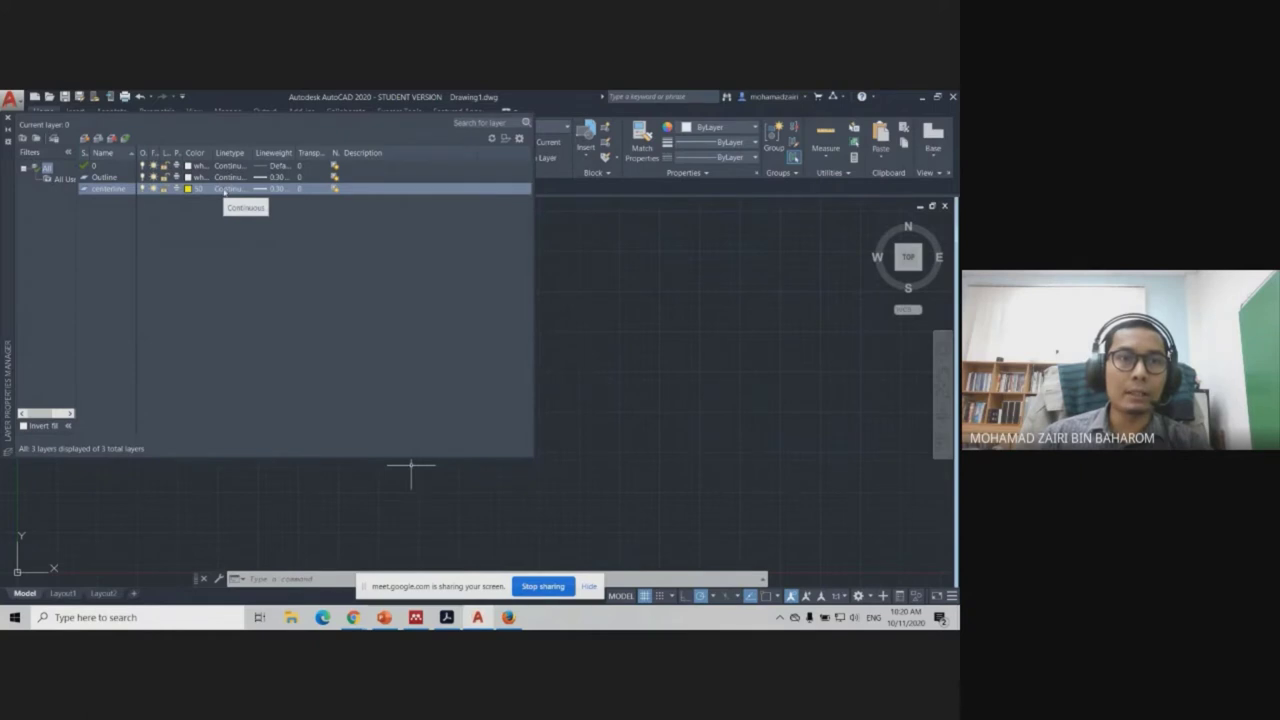
{"action": "left_click", "coordinate": [226, 189]}
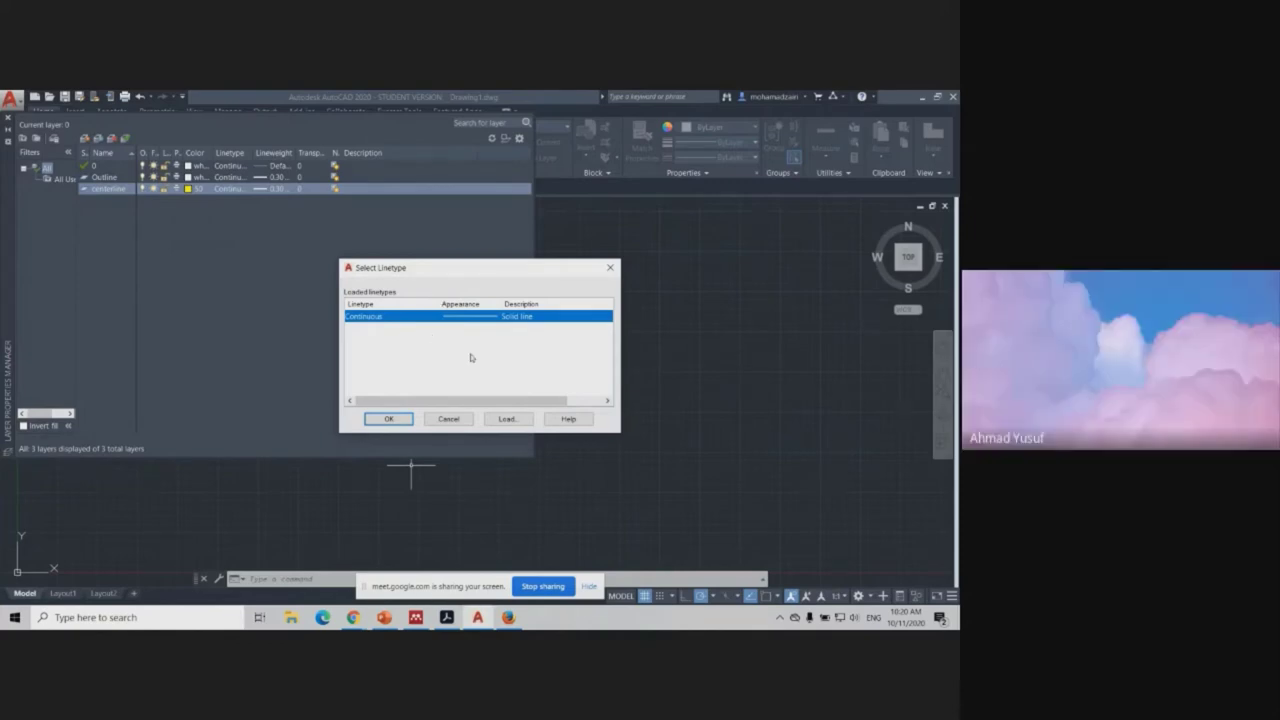
Load the CENTER linetype and assign it to the centerline layer.
{"action": "left_click", "coordinate": [500, 420]}
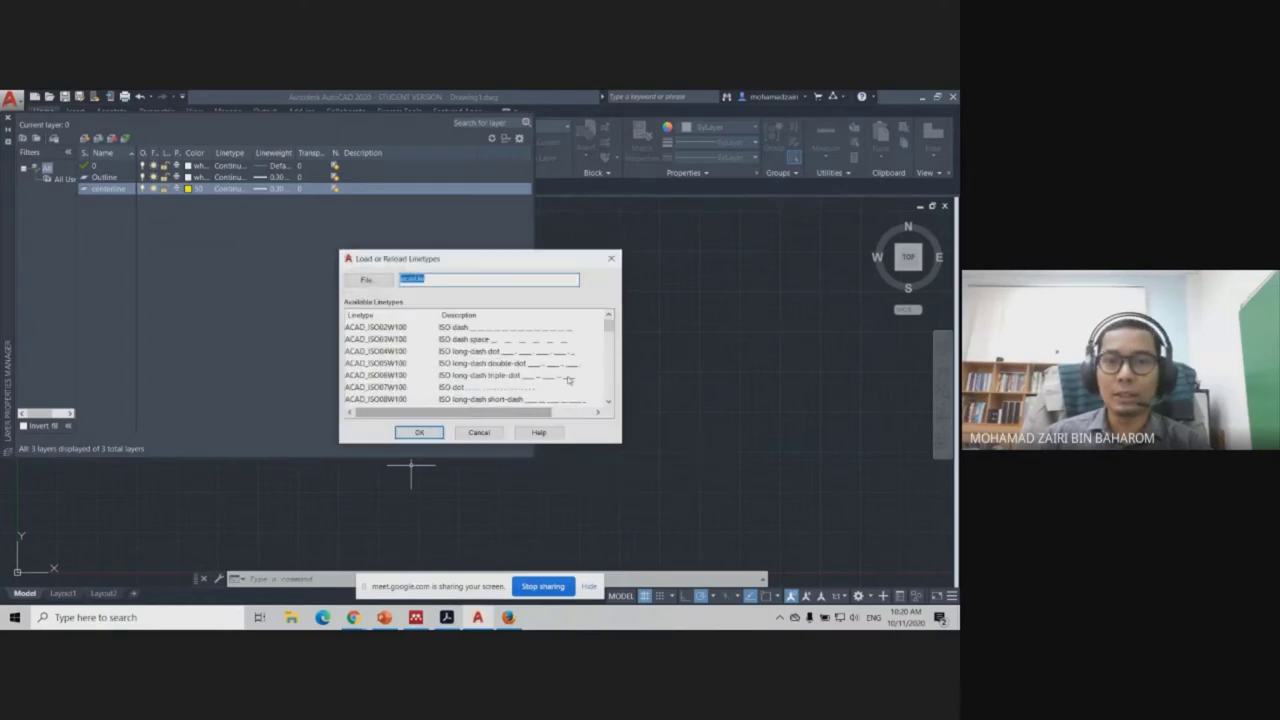
{"action": "scroll", "coordinate": [608, 345], "scroll_direction": "down", "scroll_amount": 1}
{"action": "scroll", "coordinate": [608, 345], "scroll_direction": "down", "scroll_amount": 2}
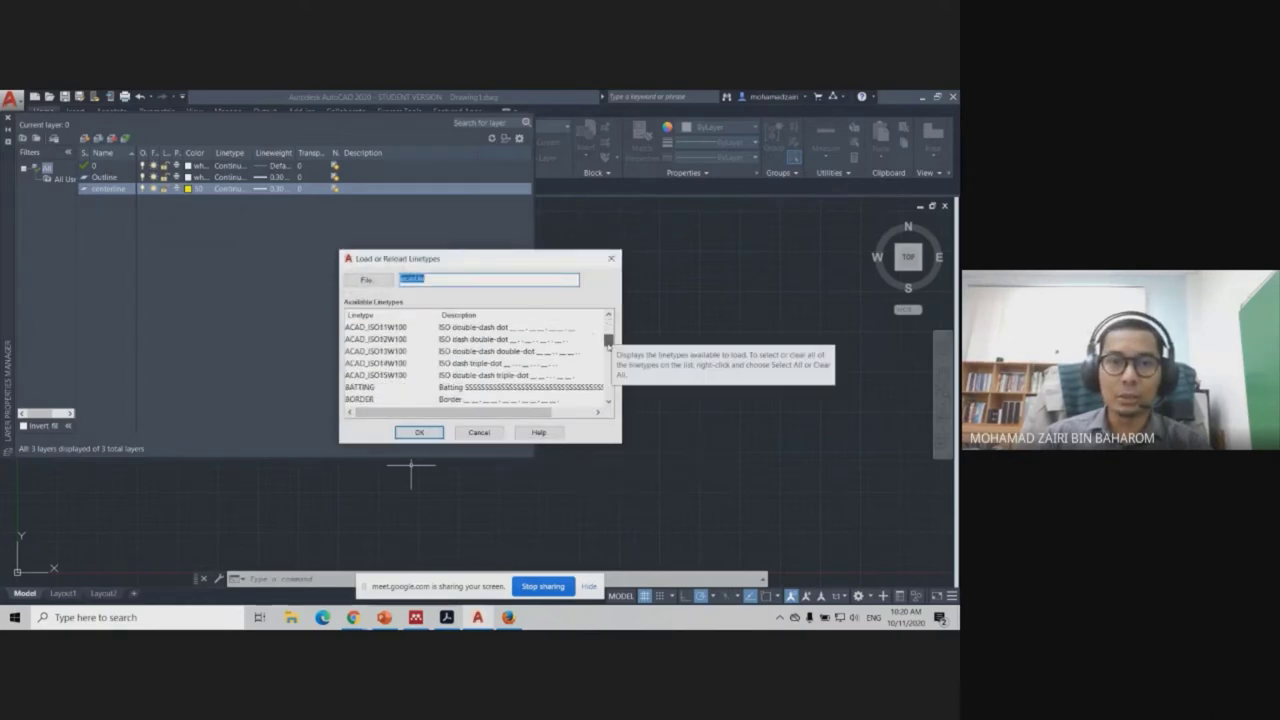
{"action": "mouse_move", "coordinate": [608, 343]}
{"action": "left_mouse_down"}
{"action": "mouse_move", "coordinate": [607, 395]}
{"action": "mouse_move", "coordinate": [604, 360]}
{"action": "left_mouse_up"}
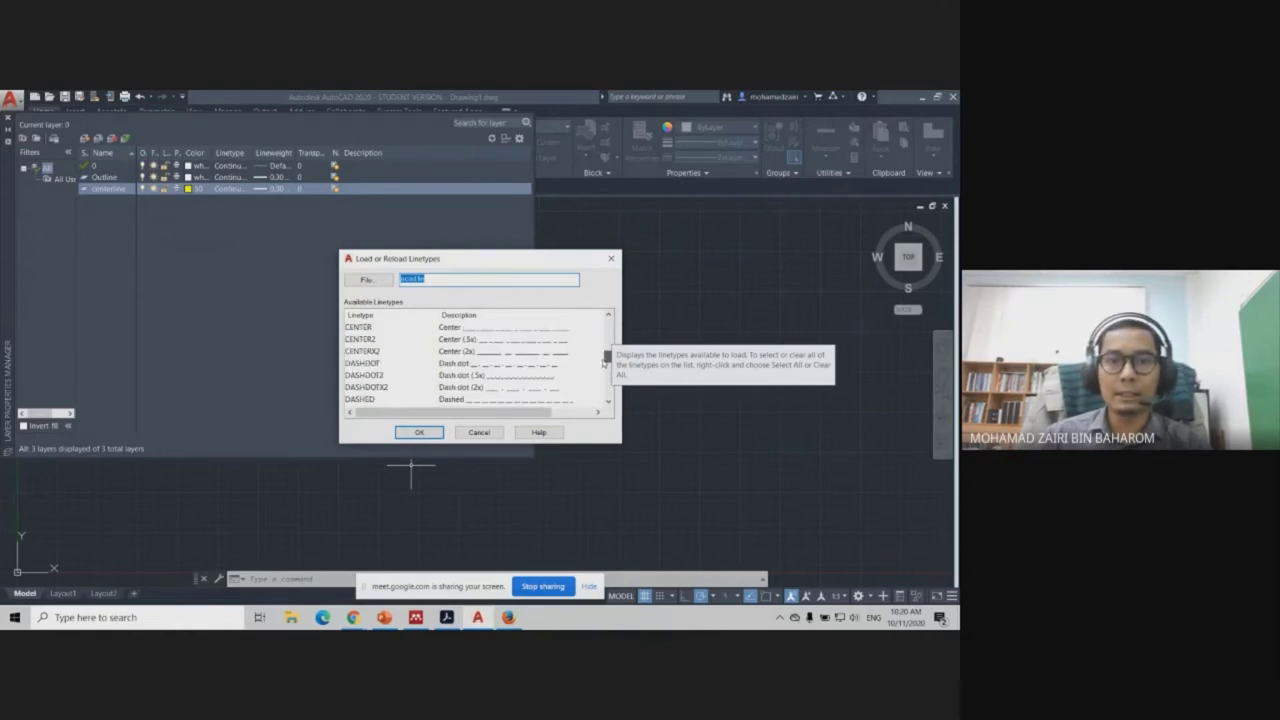
{"action": "left_click_drag", "start_coordinate": [604, 362], "coordinate": [444, 344]}
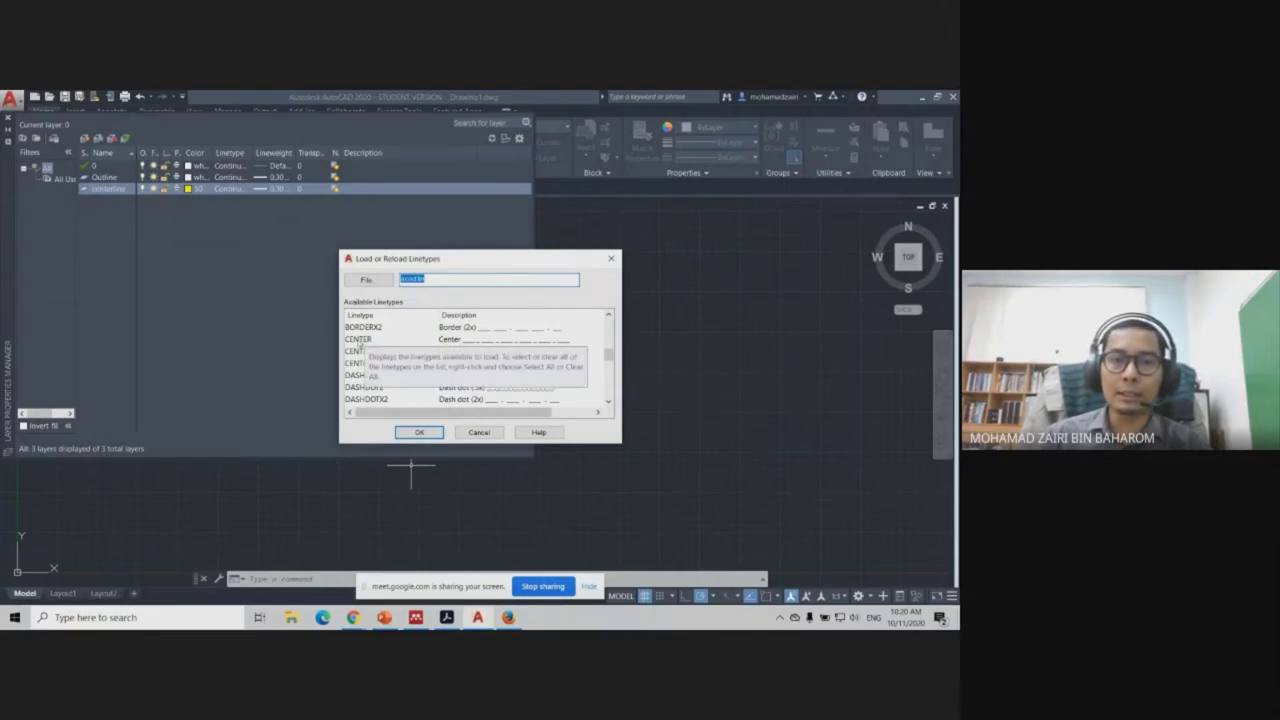
{"action": "left_click", "coordinate": [372, 339]}
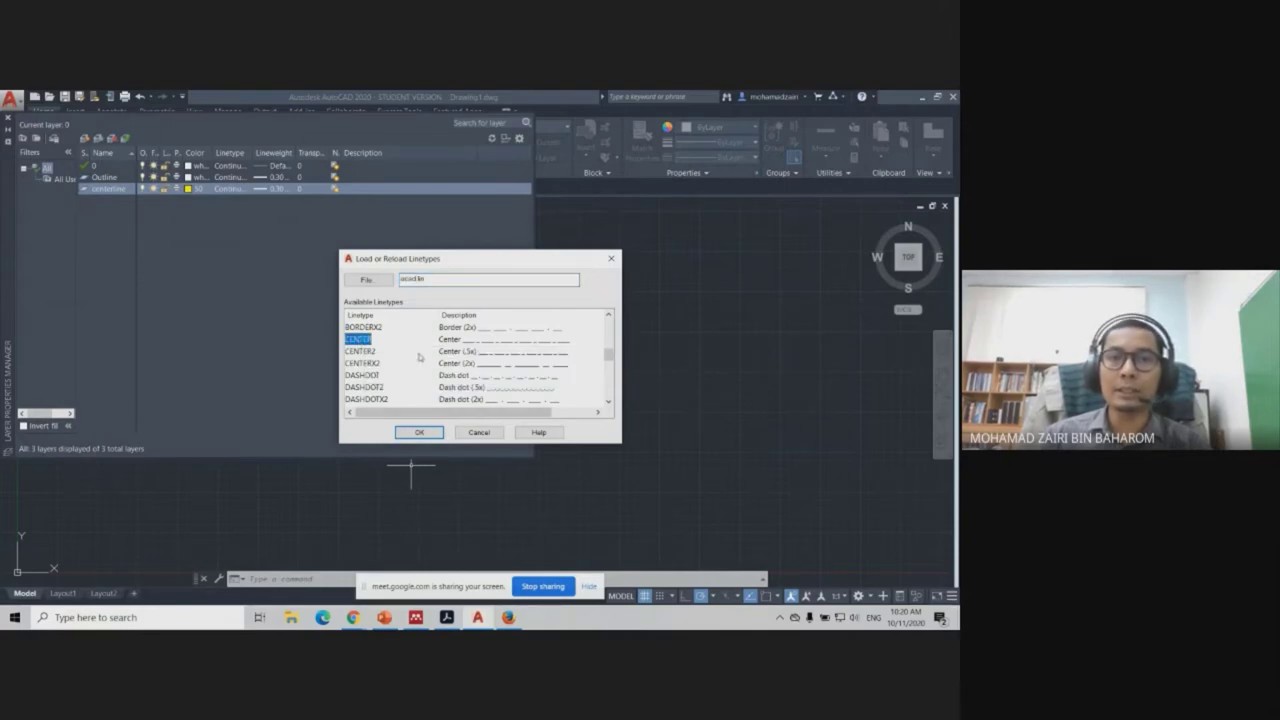
{"action": "left_click", "coordinate": [412, 433]}
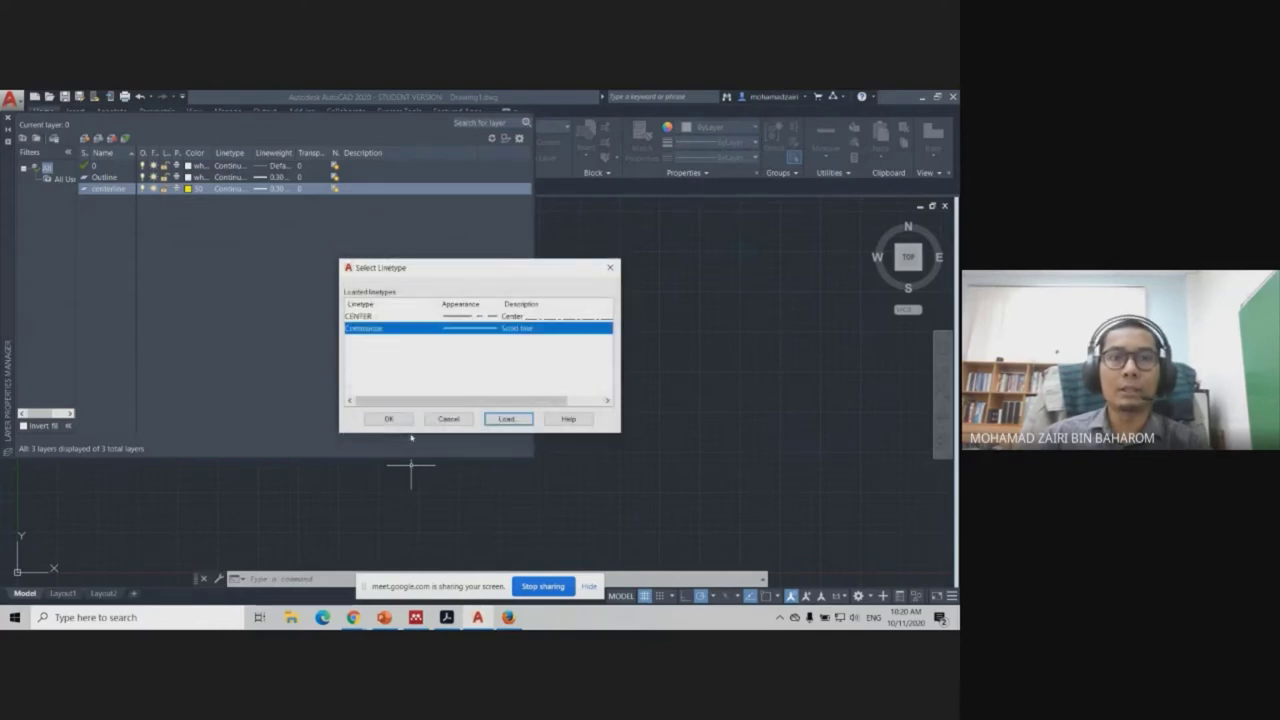
{"action": "left_click", "coordinate": [373, 317]}
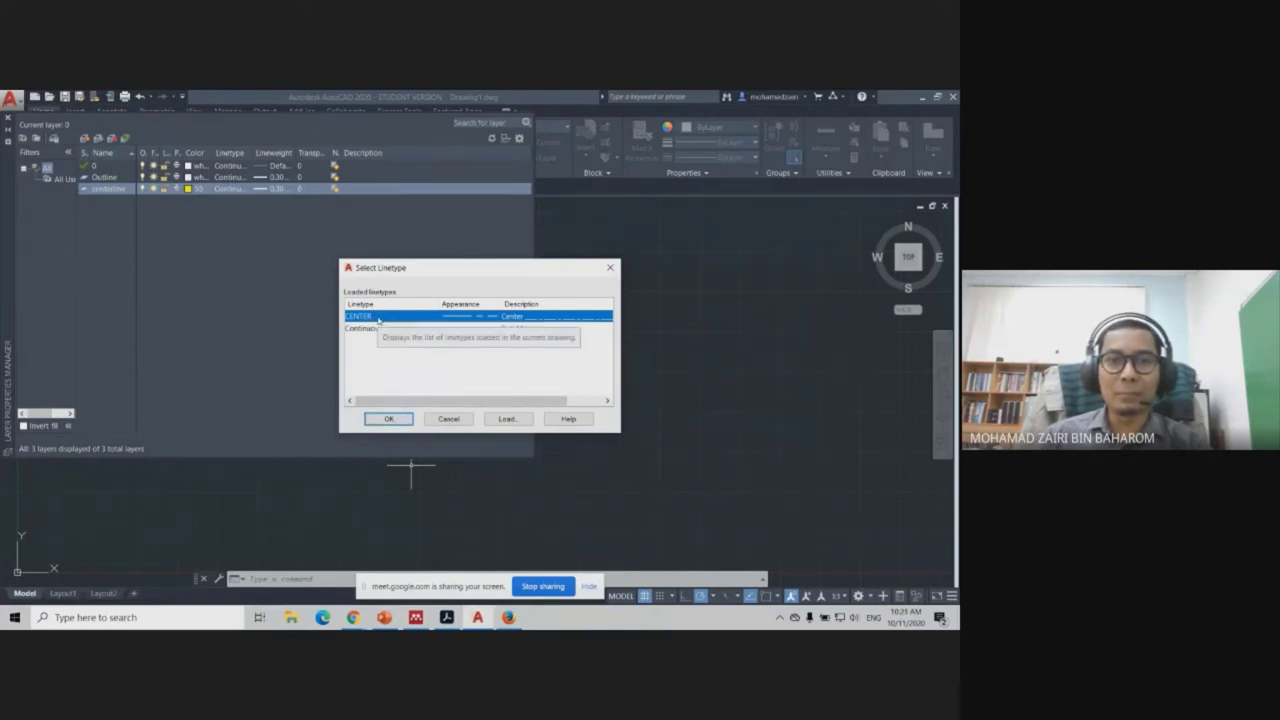
{"action": "left_click", "coordinate": [389, 418]}
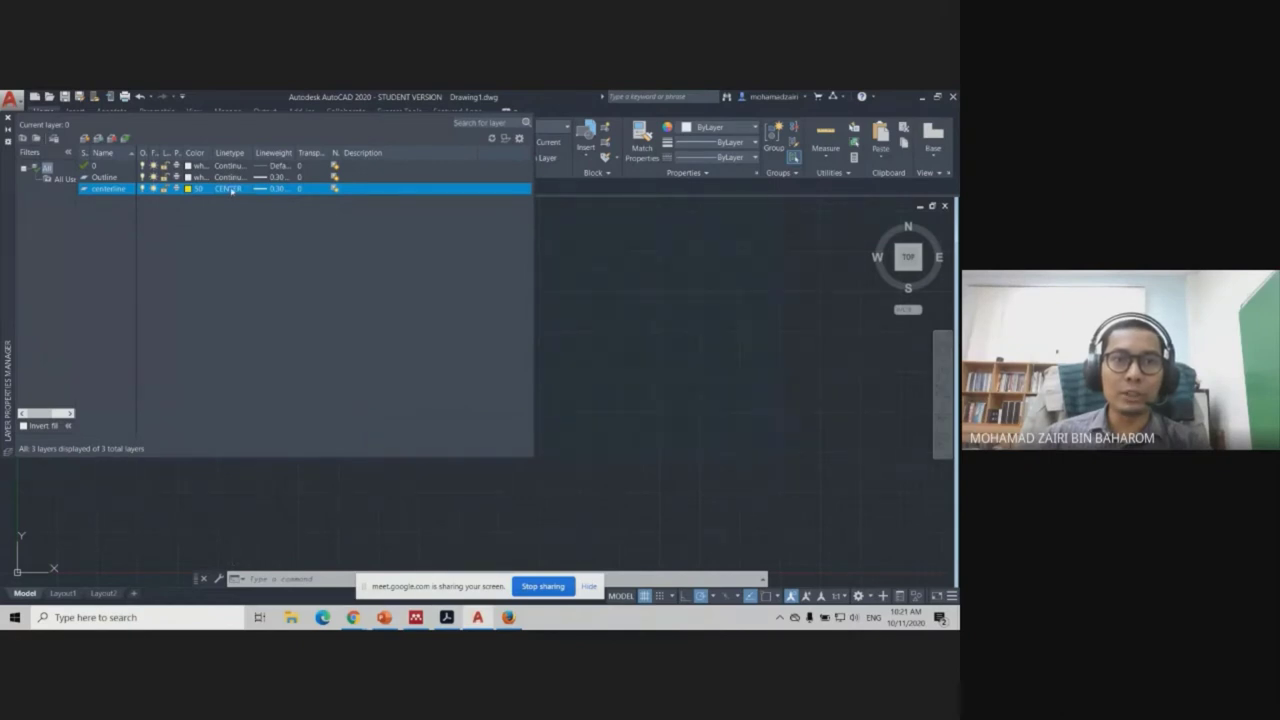
Recheck the loadable linetypes, keep CENTER, and compare against Table 1 in the PDF.
{"action": "left_click", "coordinate": [229, 188]}
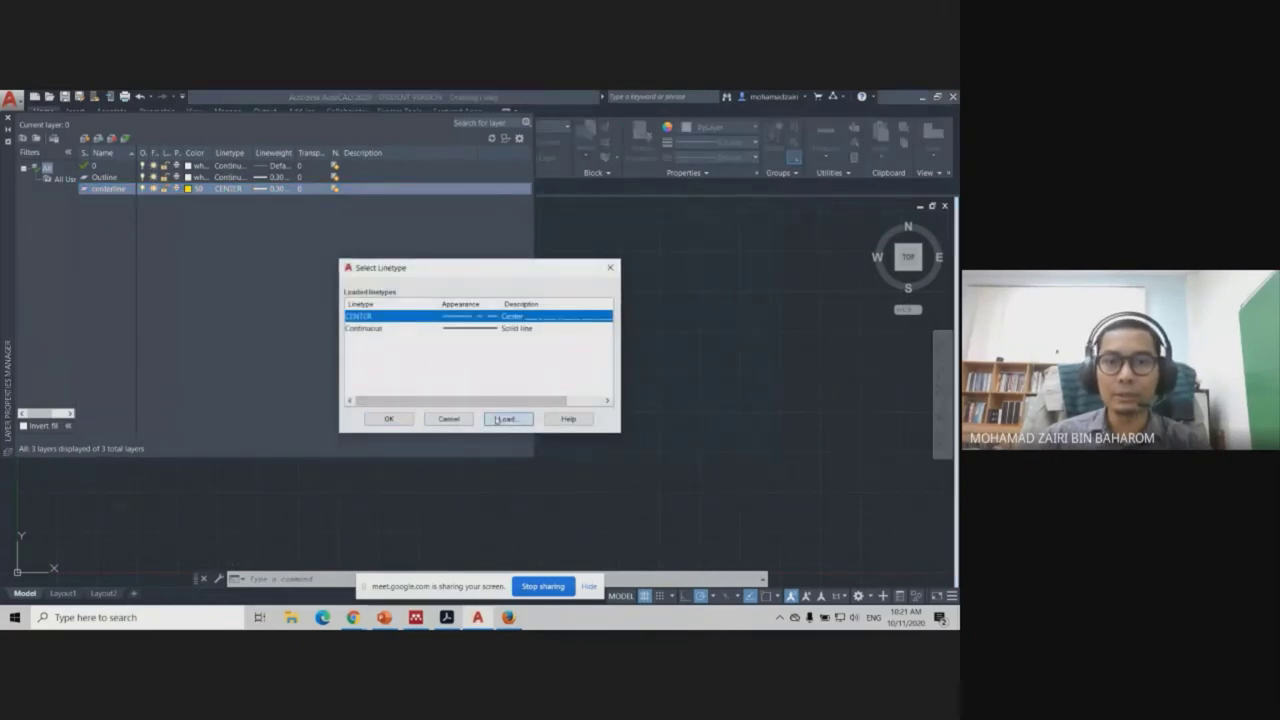
{"action": "left_click", "coordinate": [506, 419]}
{"action": "left_click_drag", "start_coordinate": [608, 327], "coordinate": [605, 352]}
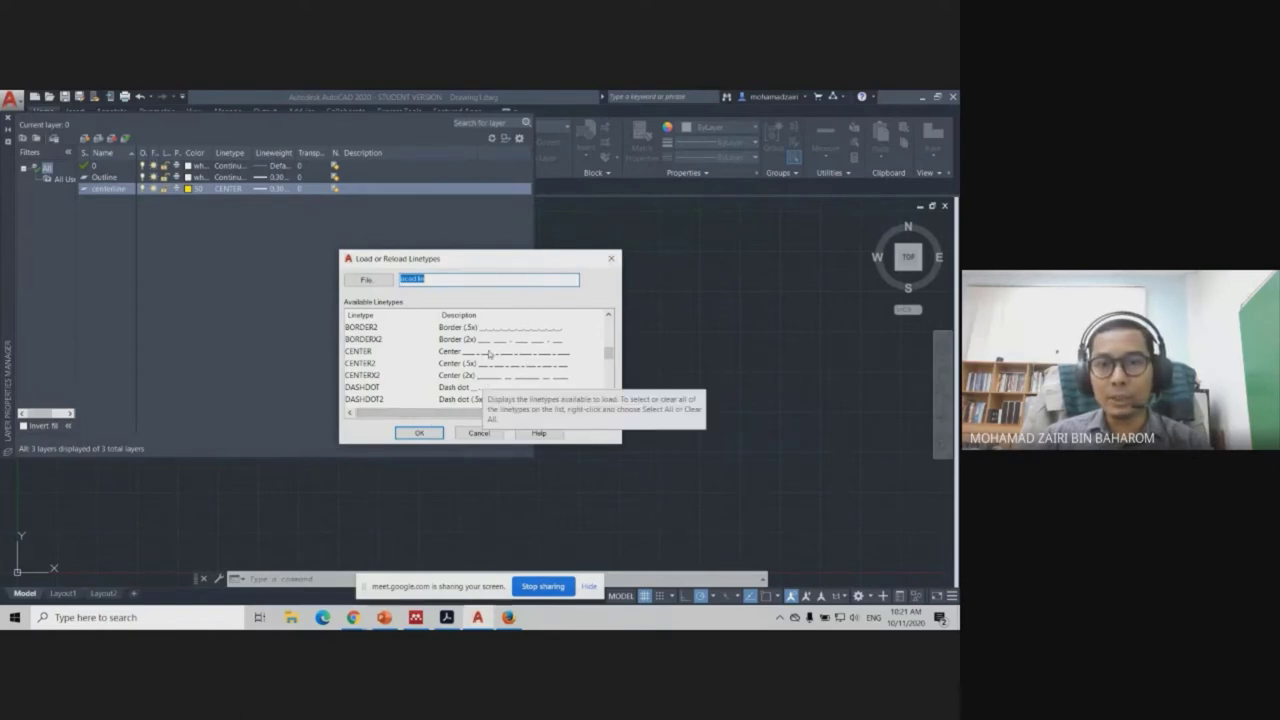
{"action": "left_click", "coordinate": [611, 258]}
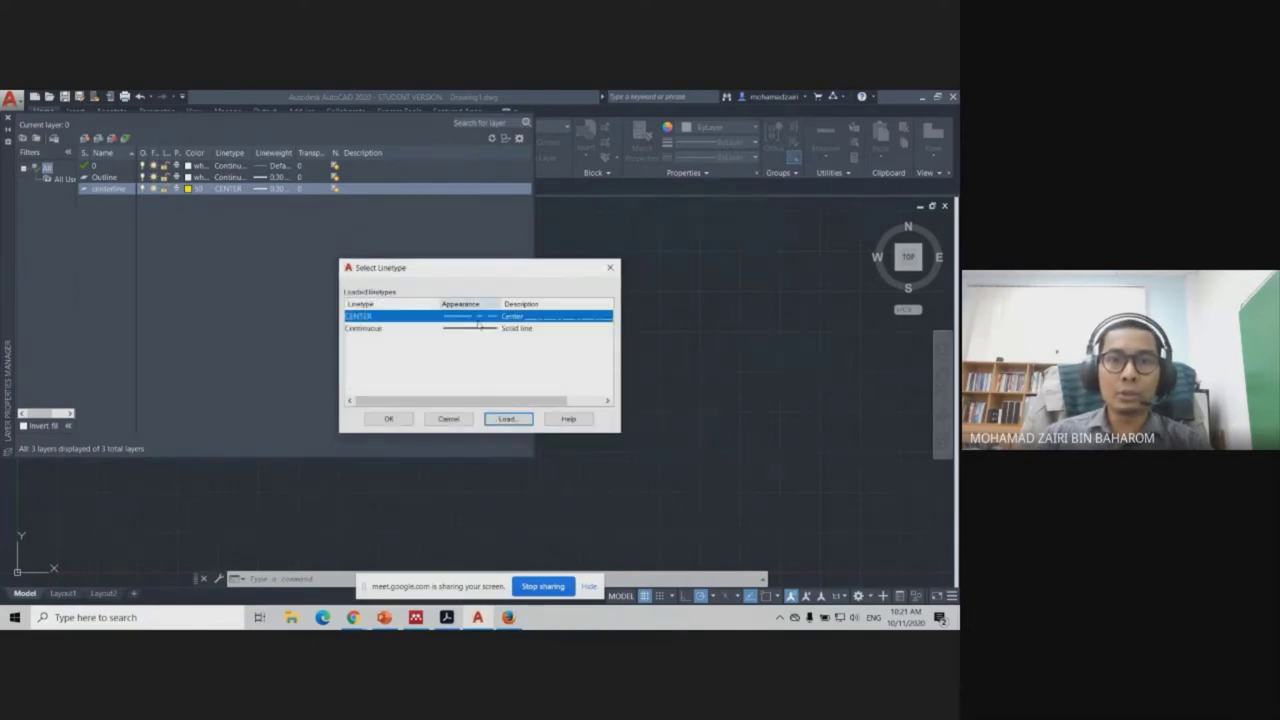
{"action": "left_click", "coordinate": [446, 419]}
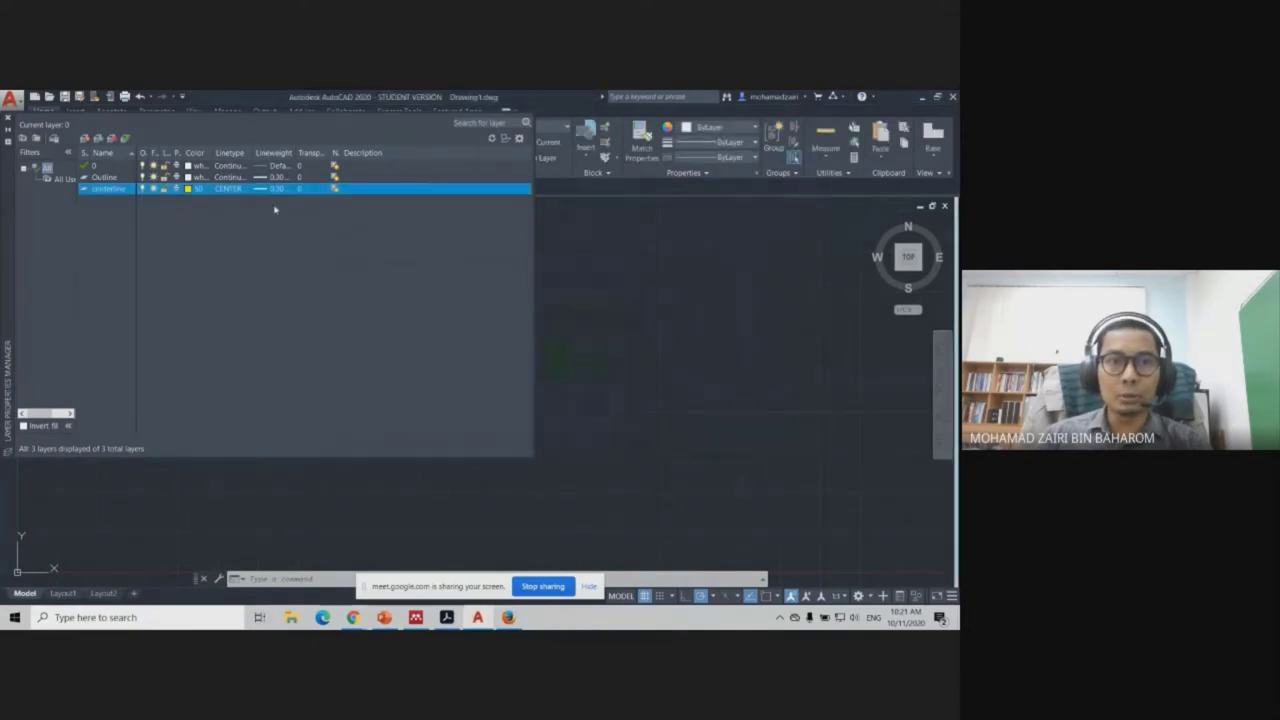
{"action": "mouse_move", "coordinate": [353, 617]}
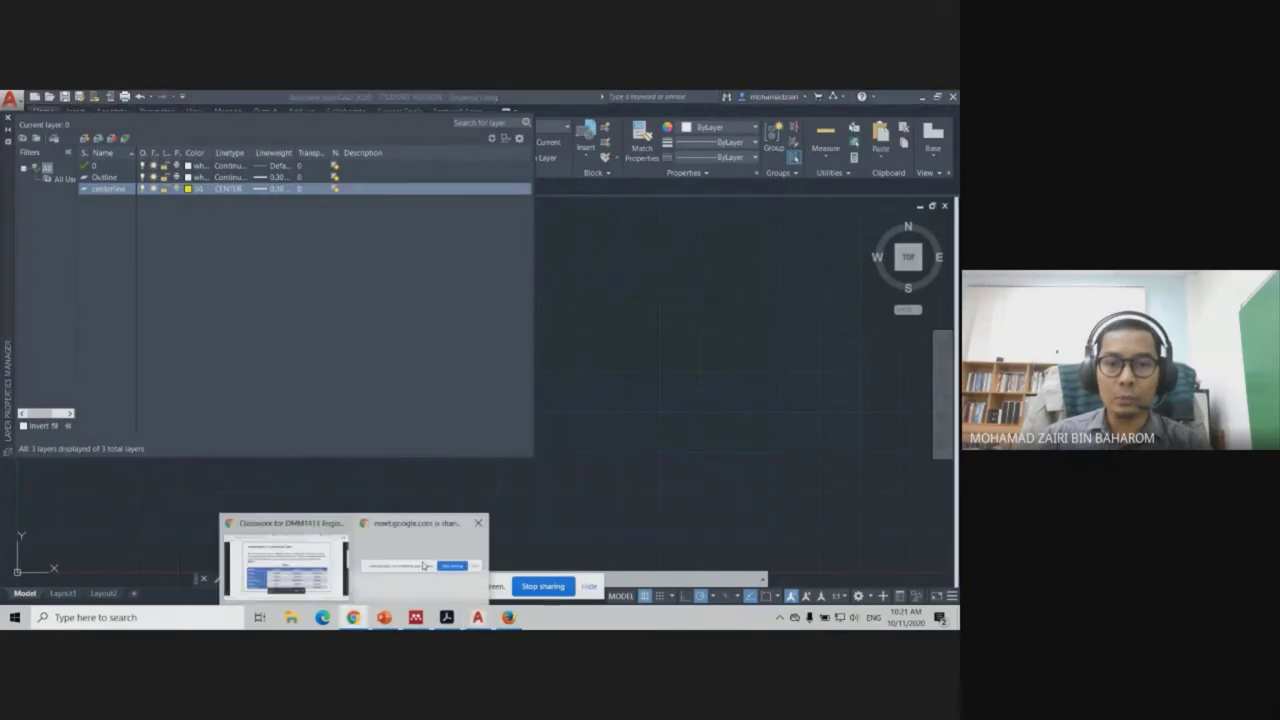
{"action": "left_click", "coordinate": [290, 553]}
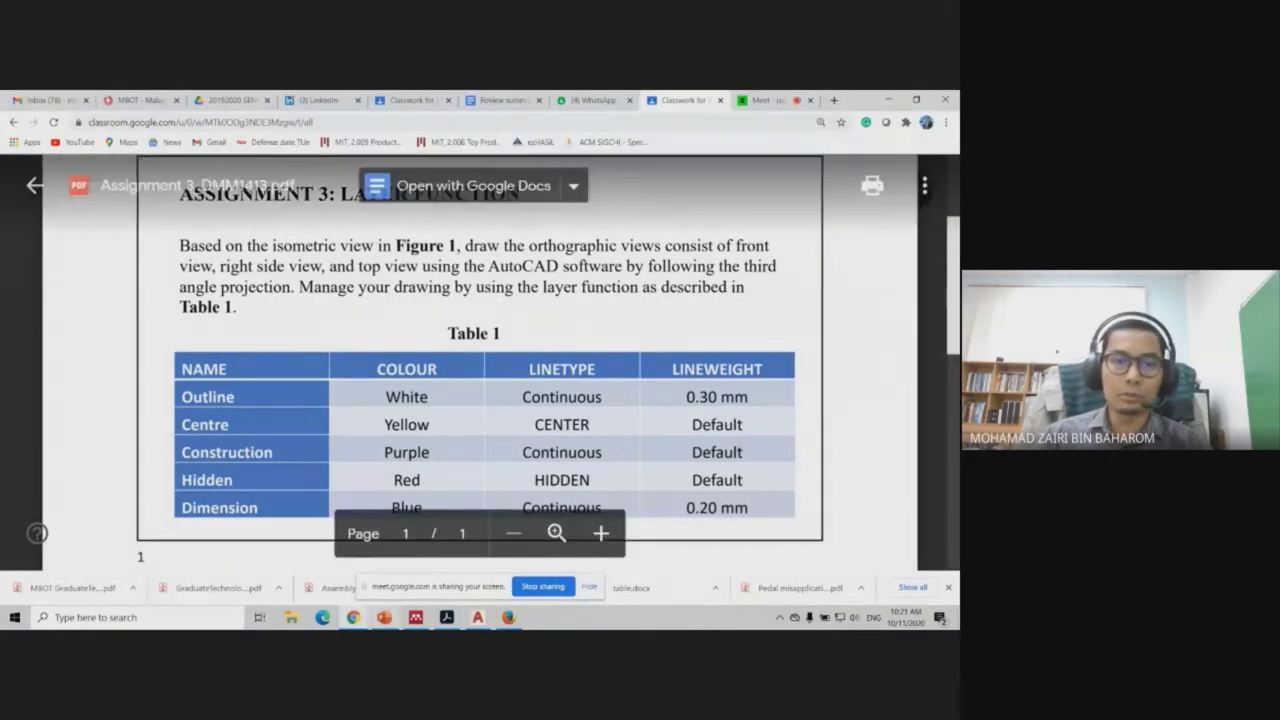
{"action": "left_click", "coordinate": [478, 618]}
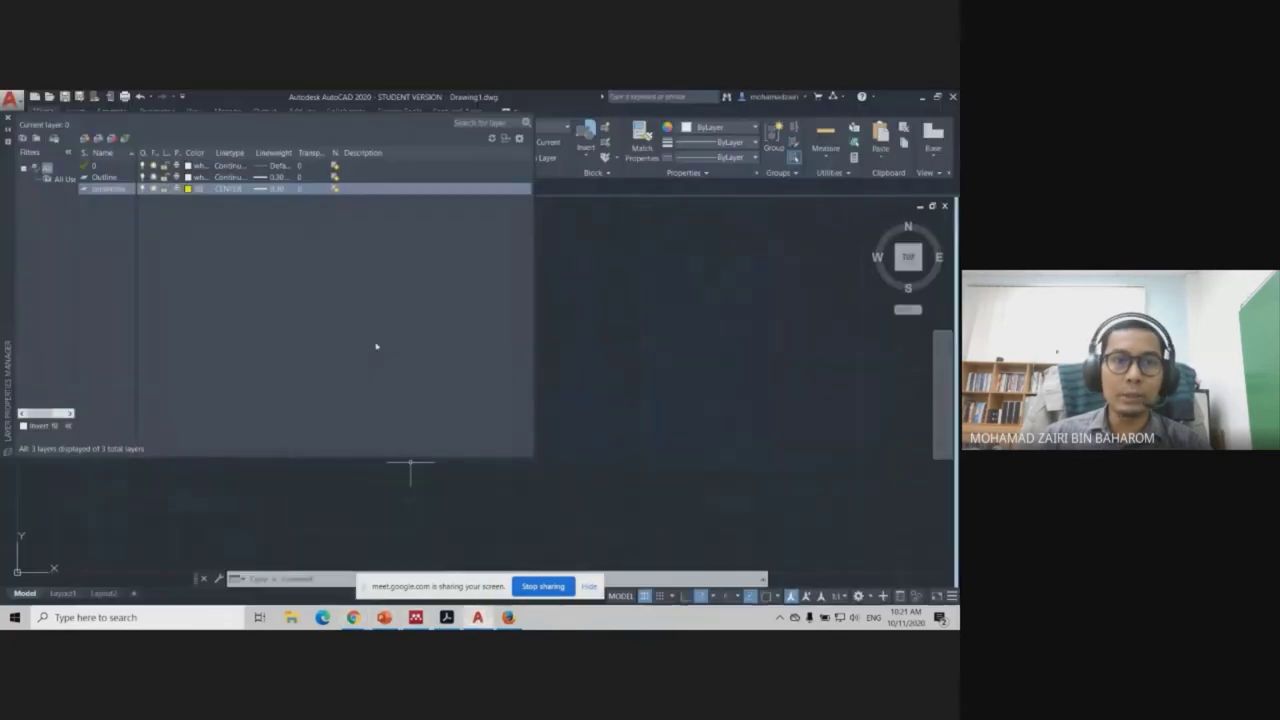
Set the centerline layer's lineweight to Default and add a fourth layer.
{"action": "left_click", "coordinate": [277, 192]}
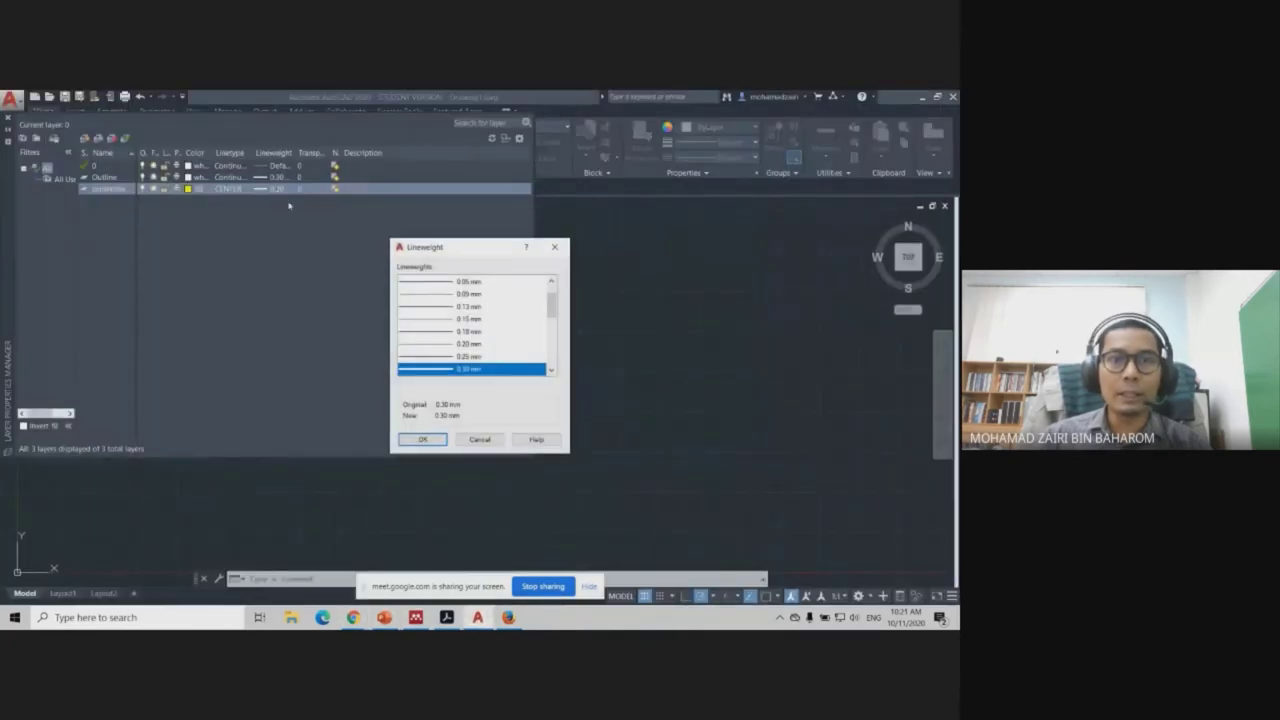
{"action": "left_click_drag", "start_coordinate": [549, 307], "coordinate": [549, 293]}
{"action": "left_click", "coordinate": [440, 284]}
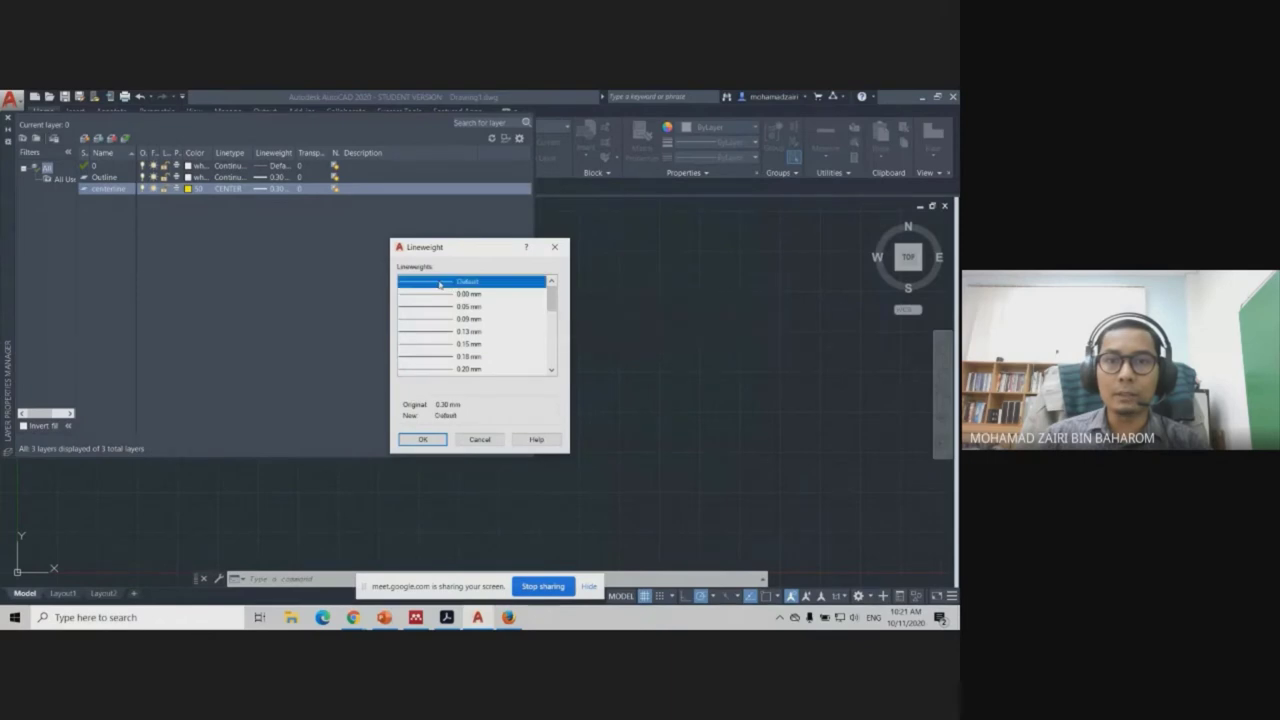
{"action": "left_click", "coordinate": [434, 440]}
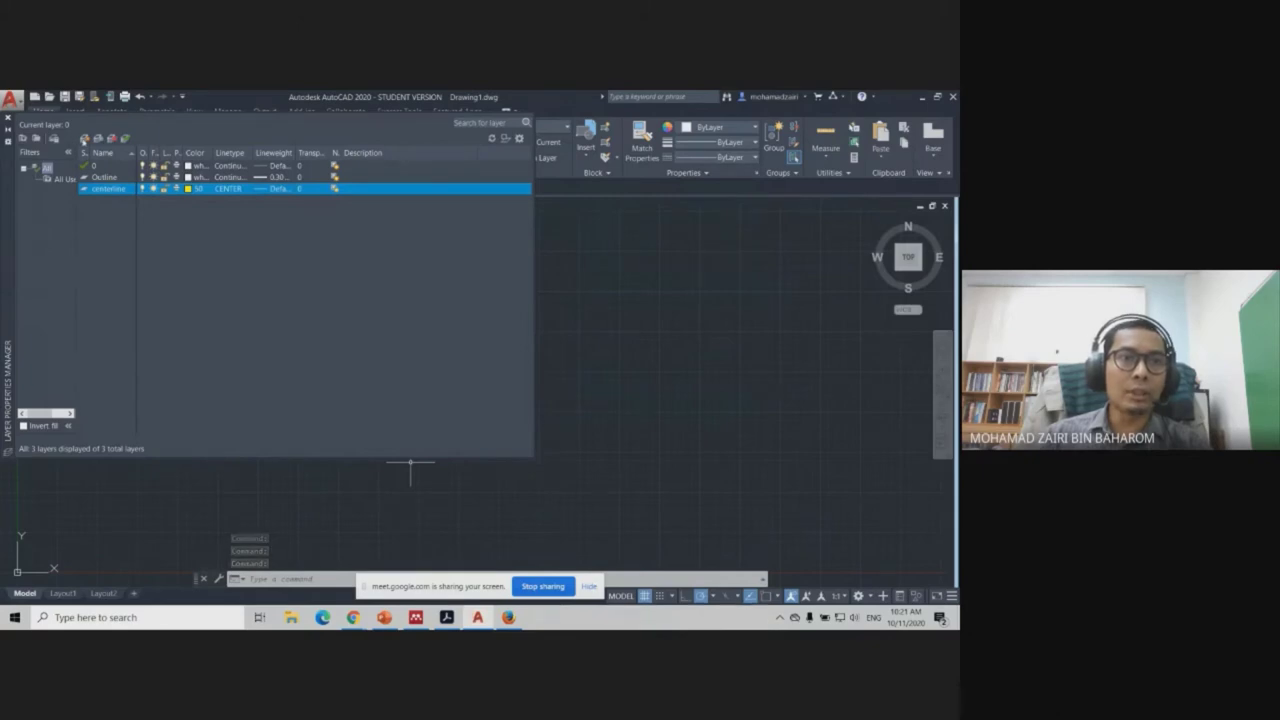
{"action": "left_click", "coordinate": [85, 140]}
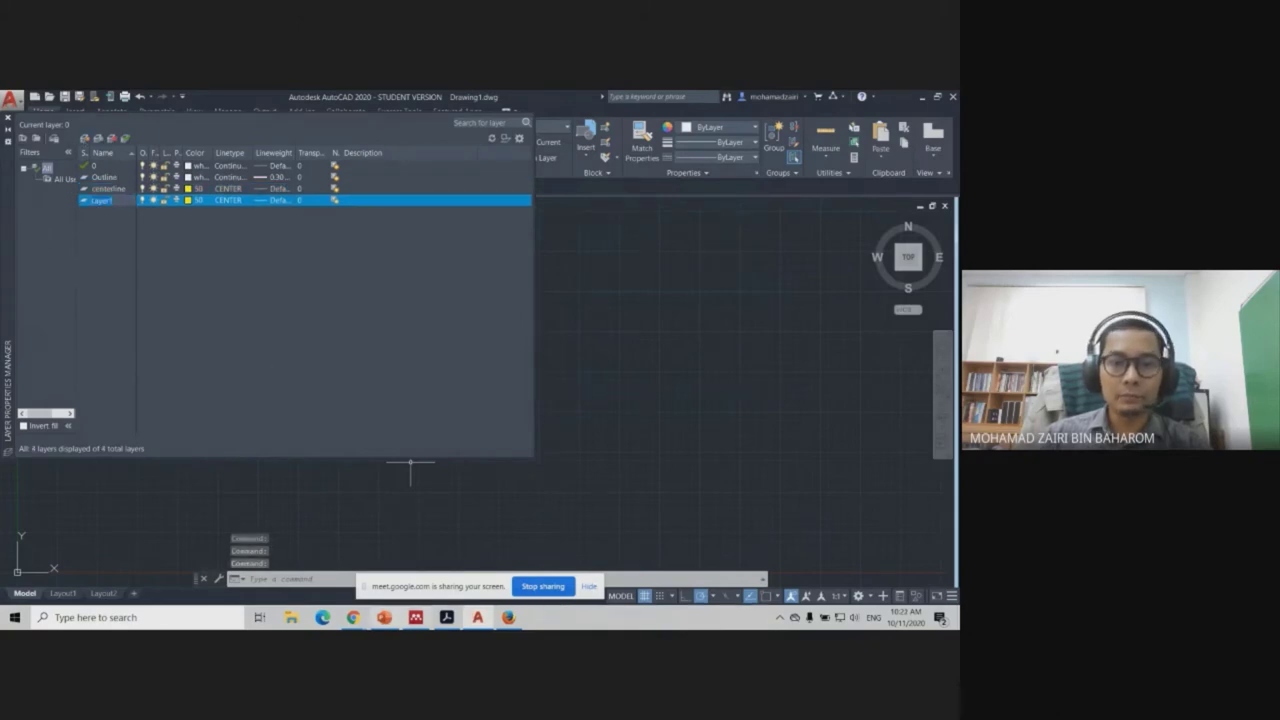
Check Table 1 in the PDF and rename the new layer to construction.
{"action": "left_click", "coordinate": [353, 617]}
{"action": "left_click", "coordinate": [295, 564]}
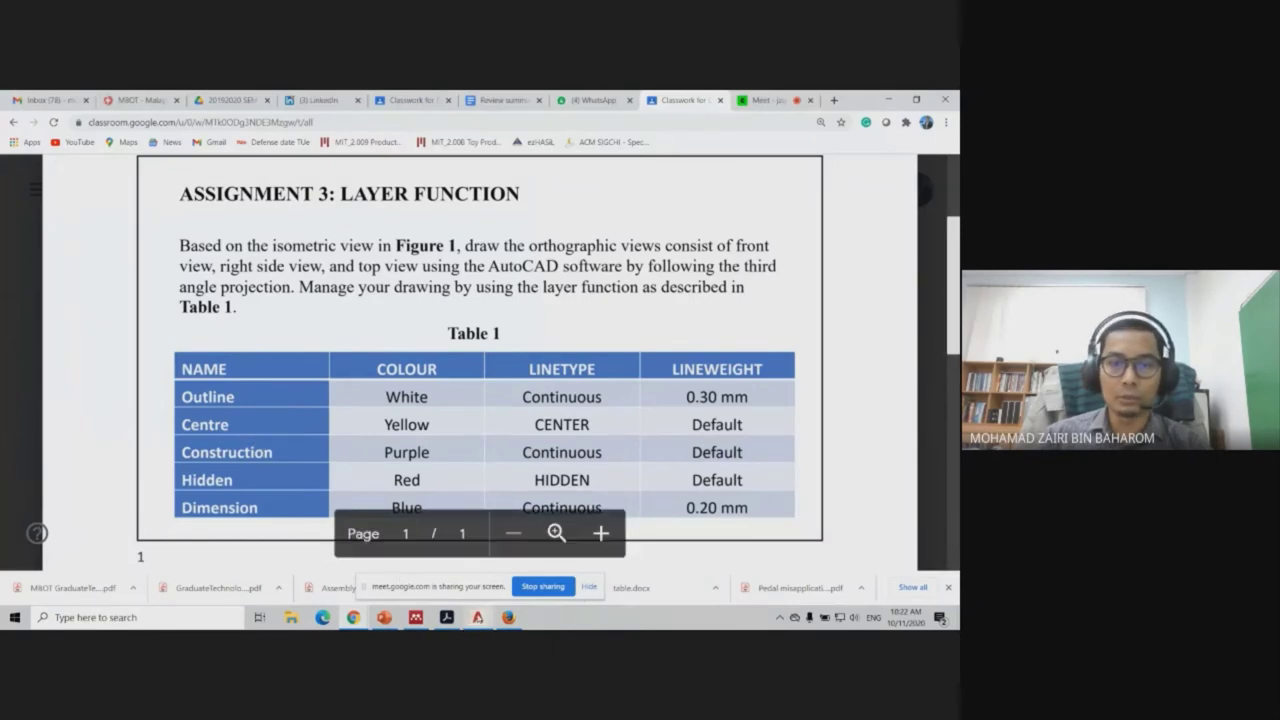
{"action": "key", "text": "alt+Tab"}
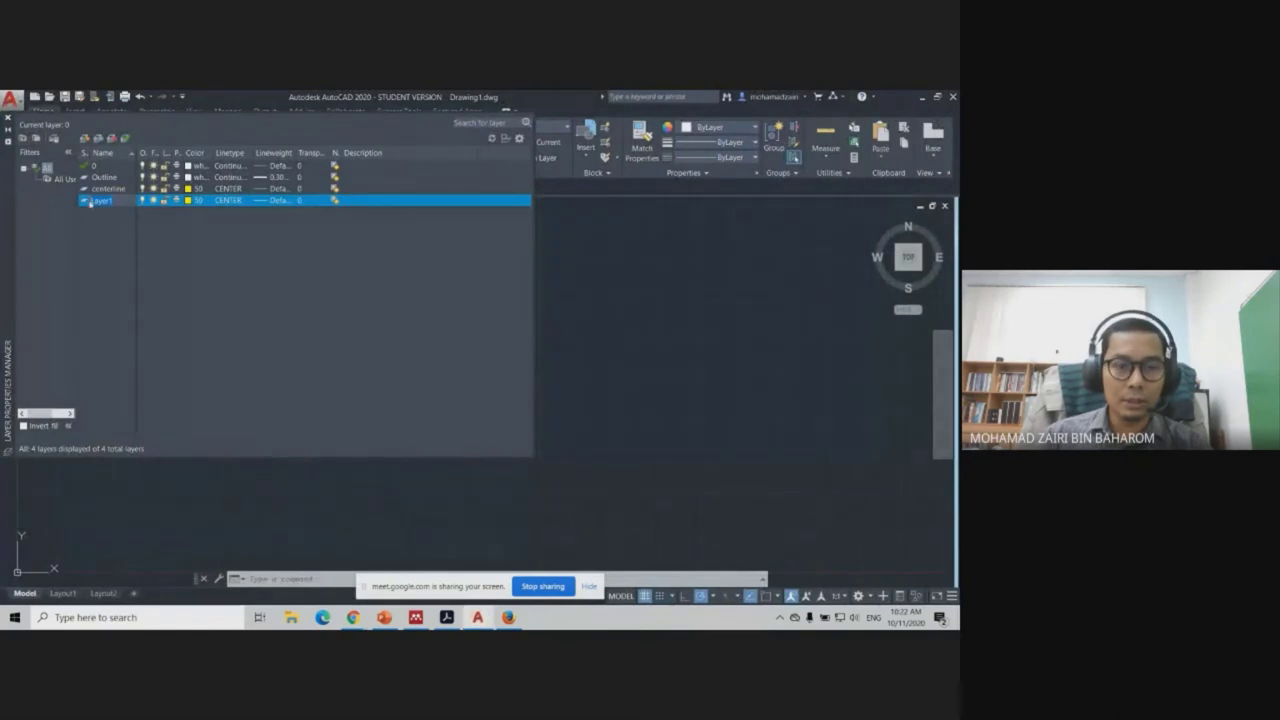
{"action": "double_click", "coordinate": [90, 201]}
{"action": "type", "text": "construct"}
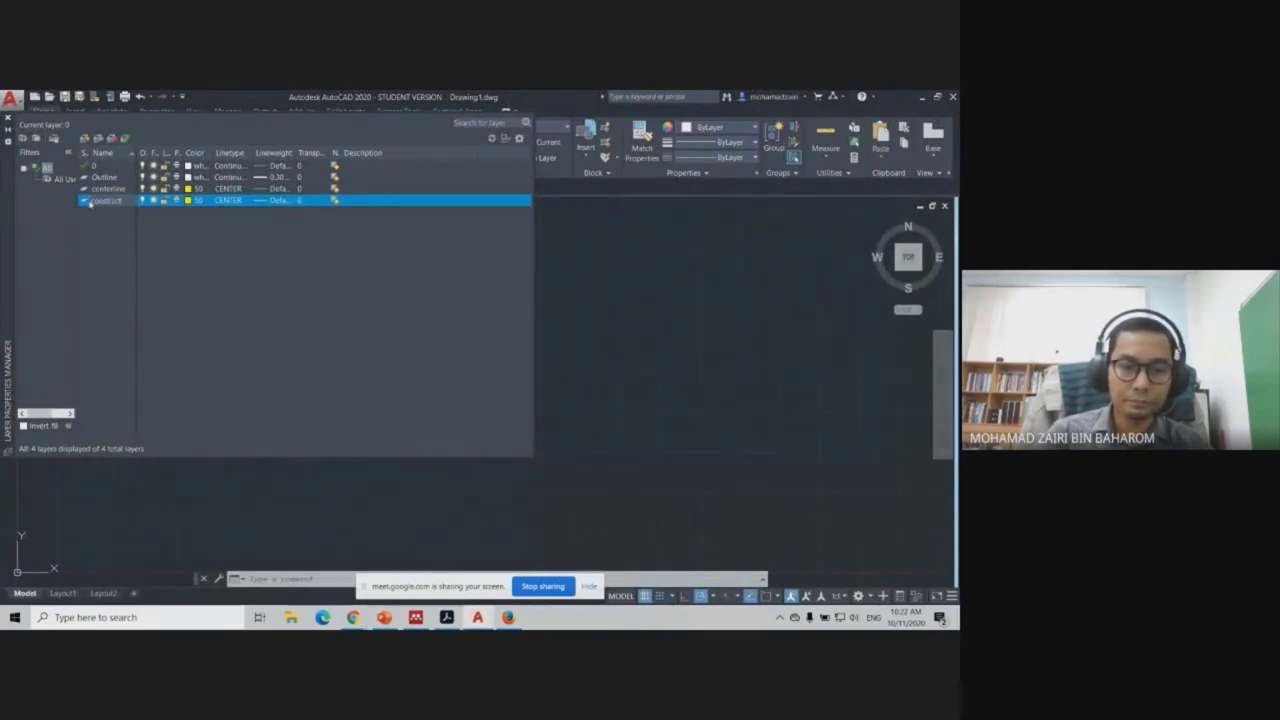
{"action": "type", "text": "ion"}
{"action": "key", "text": "Return"}
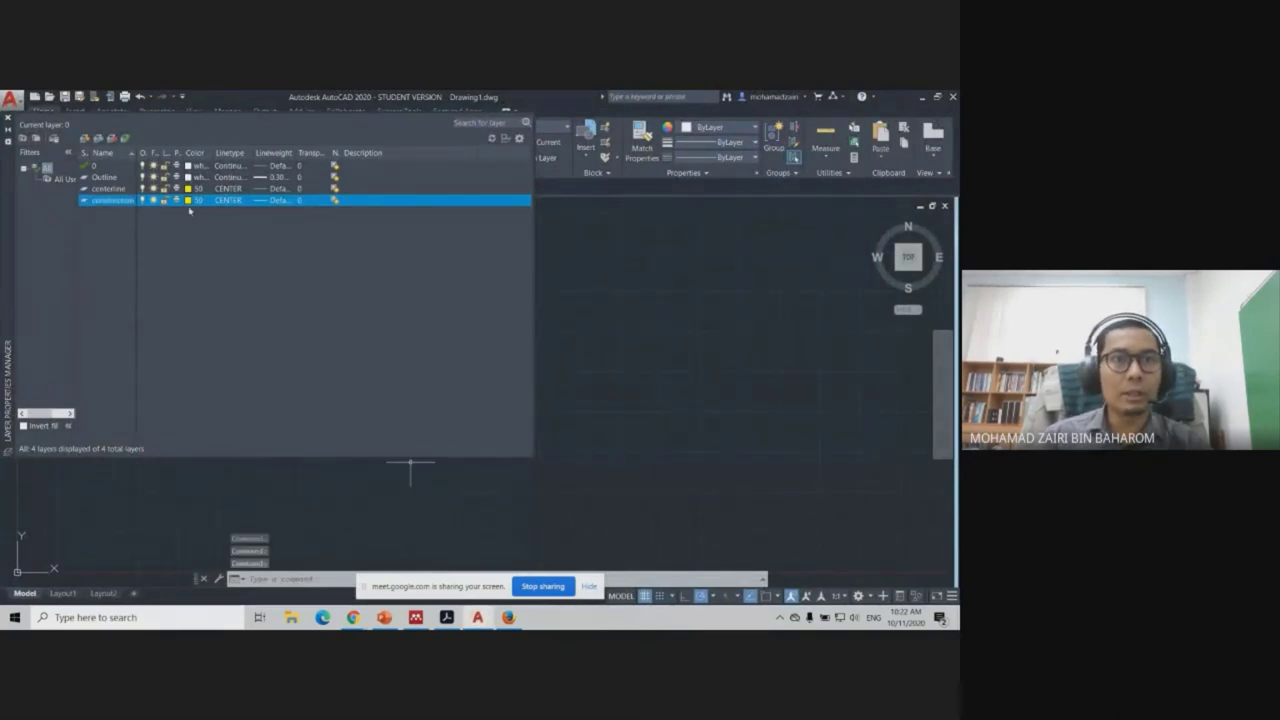
Make the construction layer magenta with Continuous linetype, then add a fifth layer.
{"action": "left_click", "coordinate": [189, 200]}
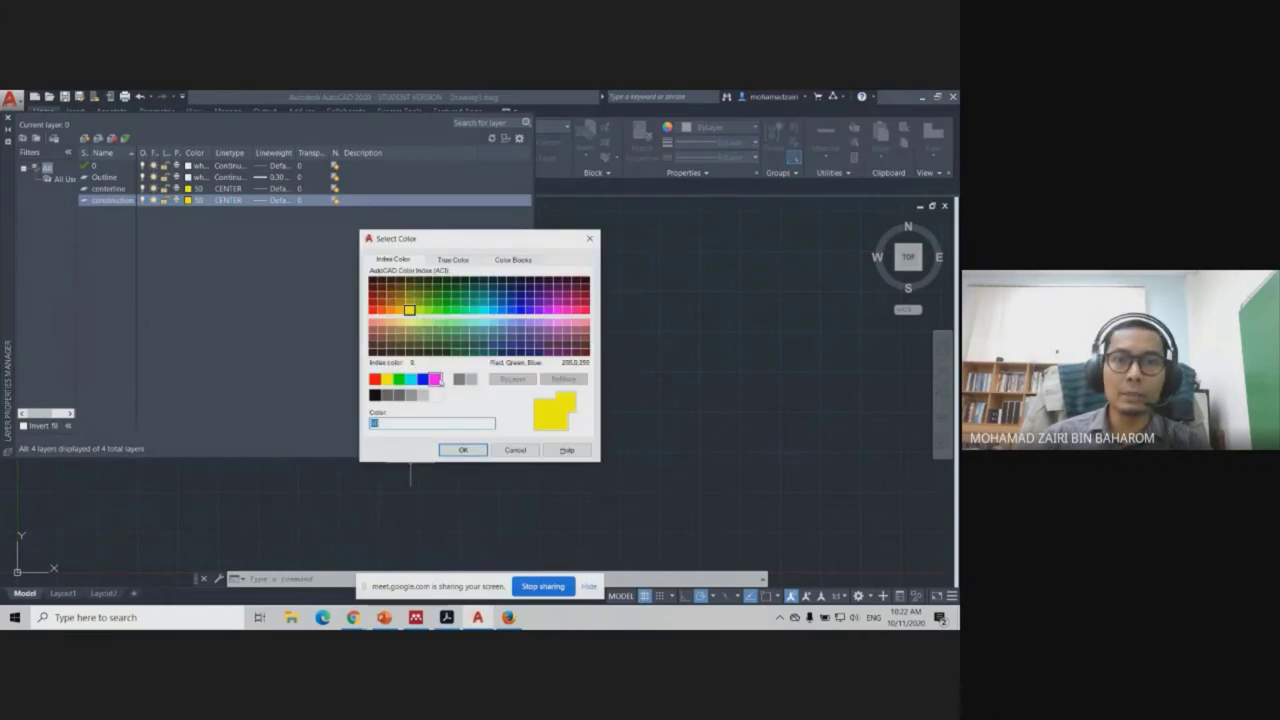
{"action": "left_click", "coordinate": [436, 379]}
{"action": "left_click", "coordinate": [463, 450]}
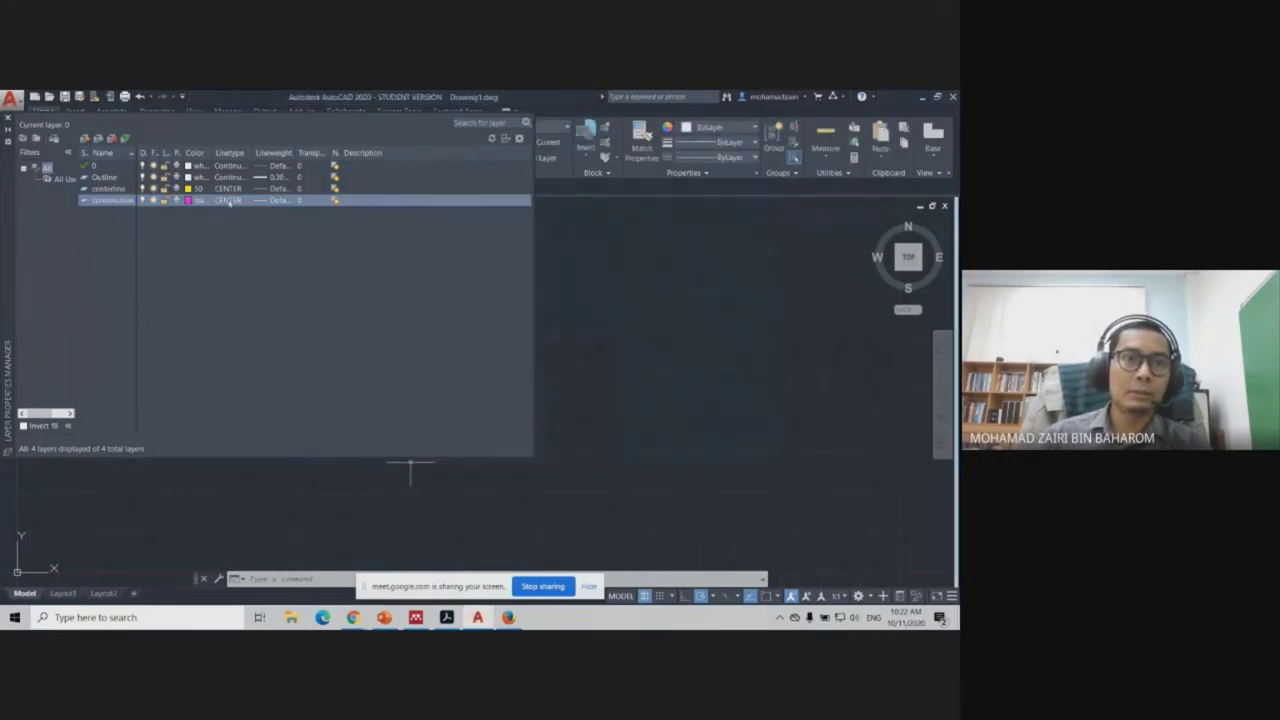
{"action": "left_click", "coordinate": [229, 200]}
{"action": "left_click", "coordinate": [371, 330]}
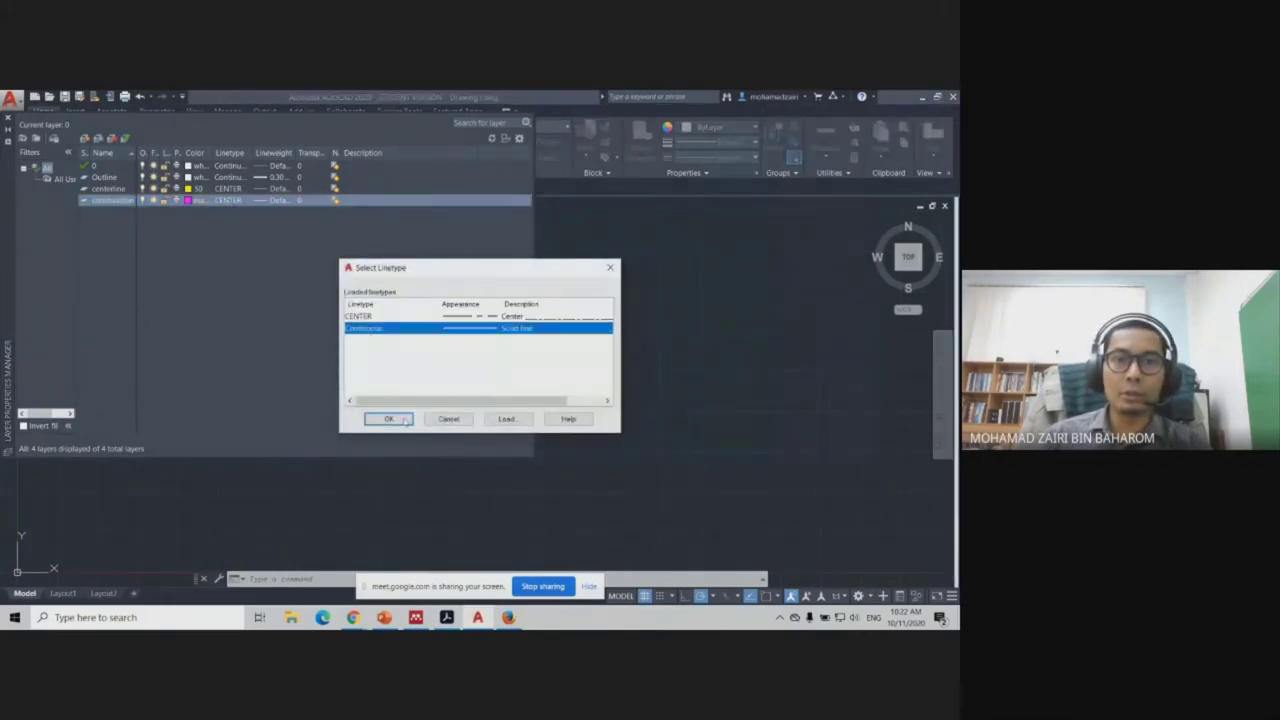
{"action": "left_click", "coordinate": [388, 418]}
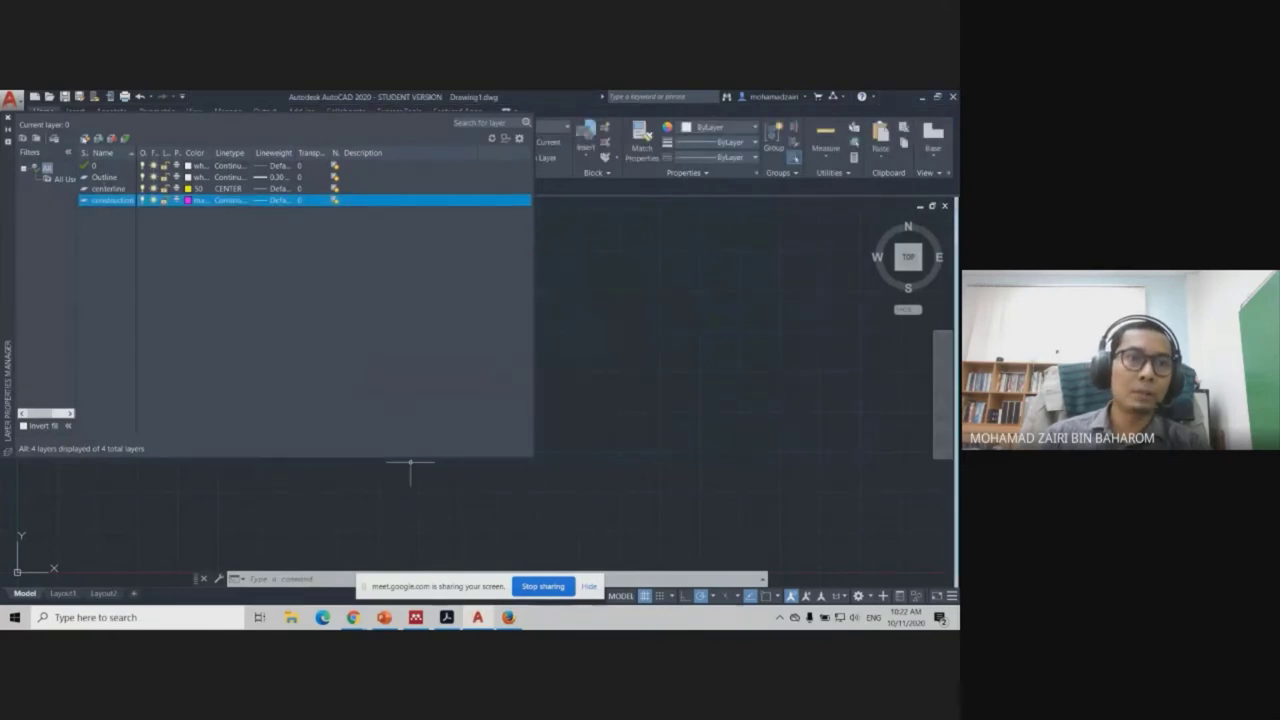
{"action": "left_click", "coordinate": [84, 138]}
{"action": "mouse_move", "coordinate": [353, 617]}
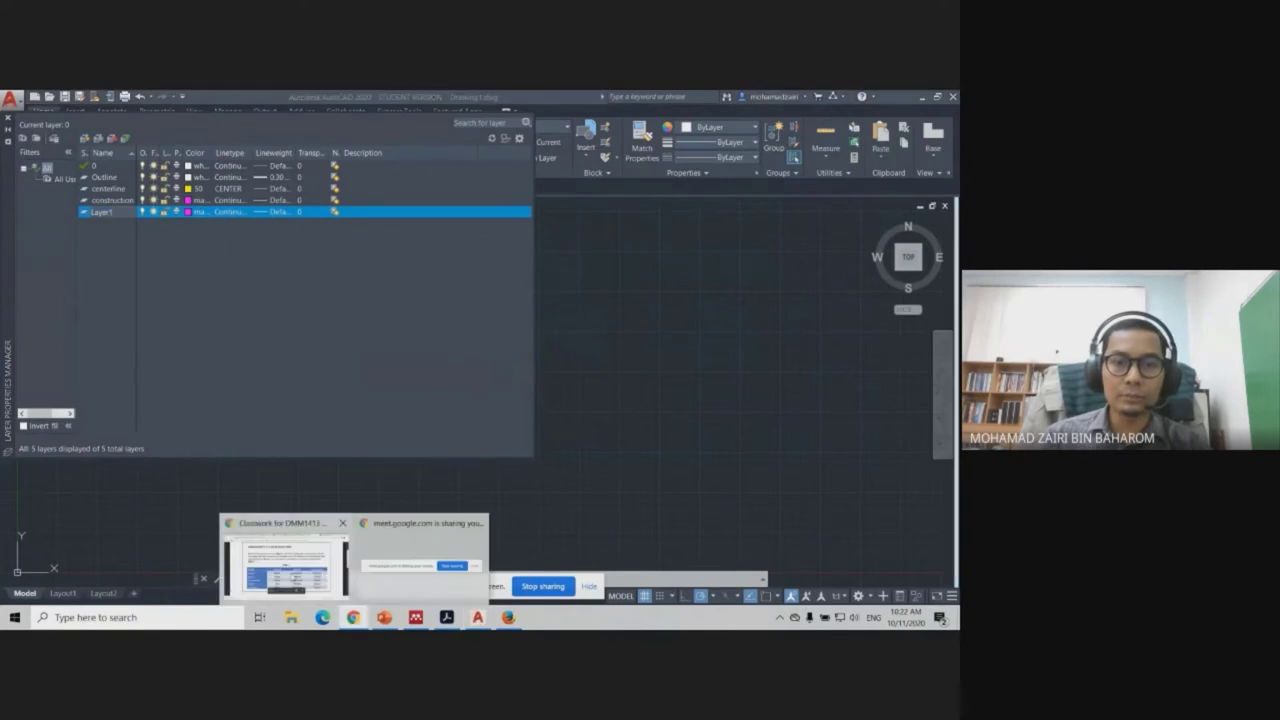
Rename the fifth layer to 'Hidden' and set its colour to red.
{"action": "left_click", "coordinate": [290, 555]}
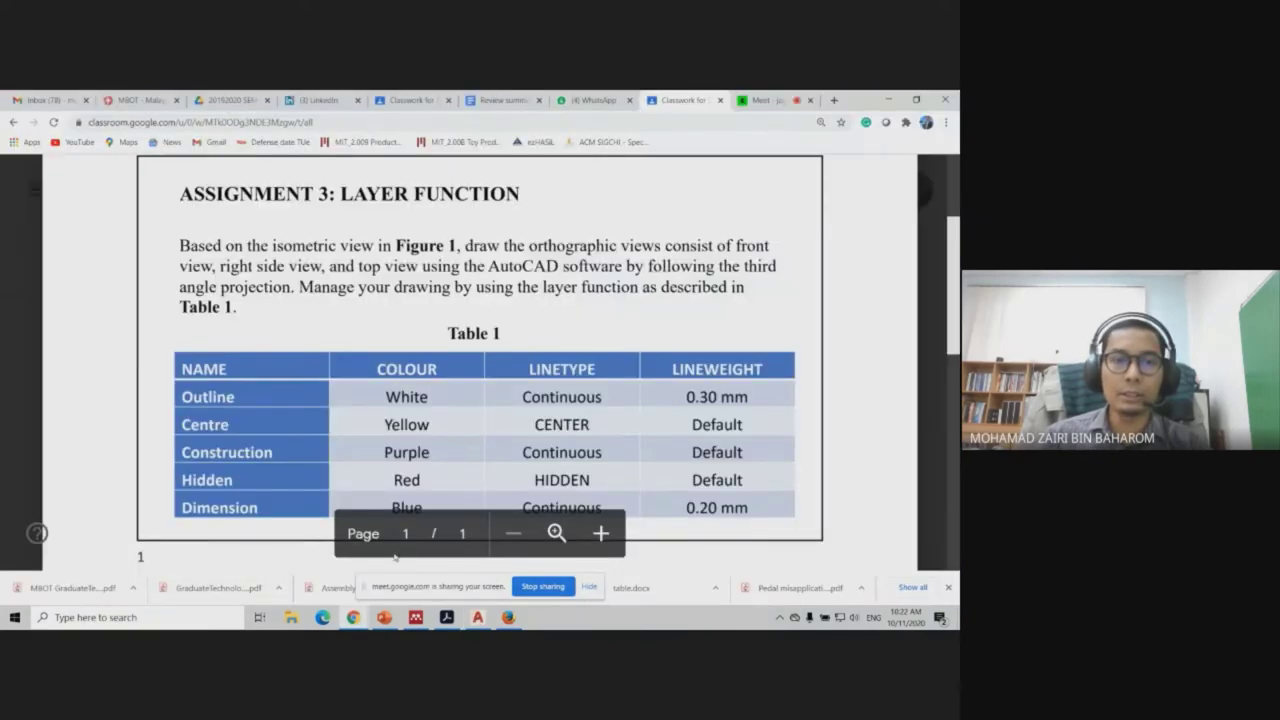
{"action": "left_click", "coordinate": [477, 617]}
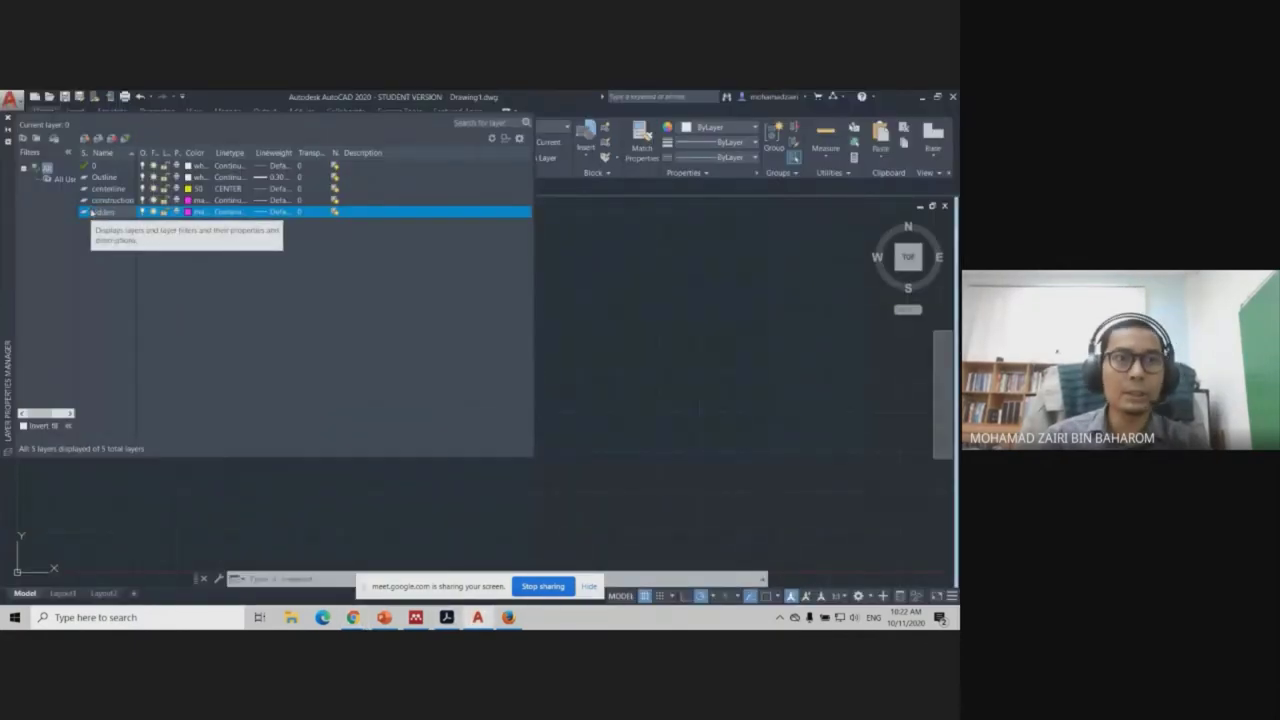
{"action": "type", "text": "Hidden"}
{"action": "key", "text": "Return"}
{"action": "left_click", "coordinate": [192, 212]}
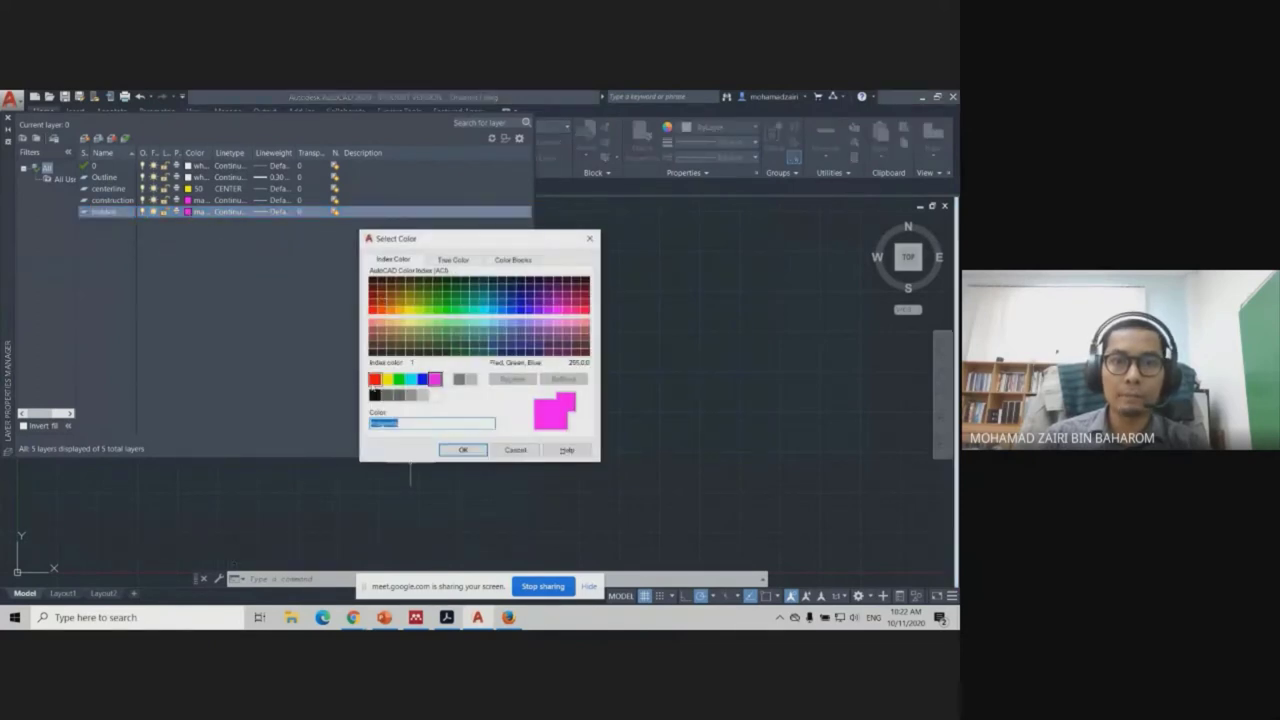
{"action": "left_click", "coordinate": [374, 379]}
{"action": "left_click", "coordinate": [449, 452]}
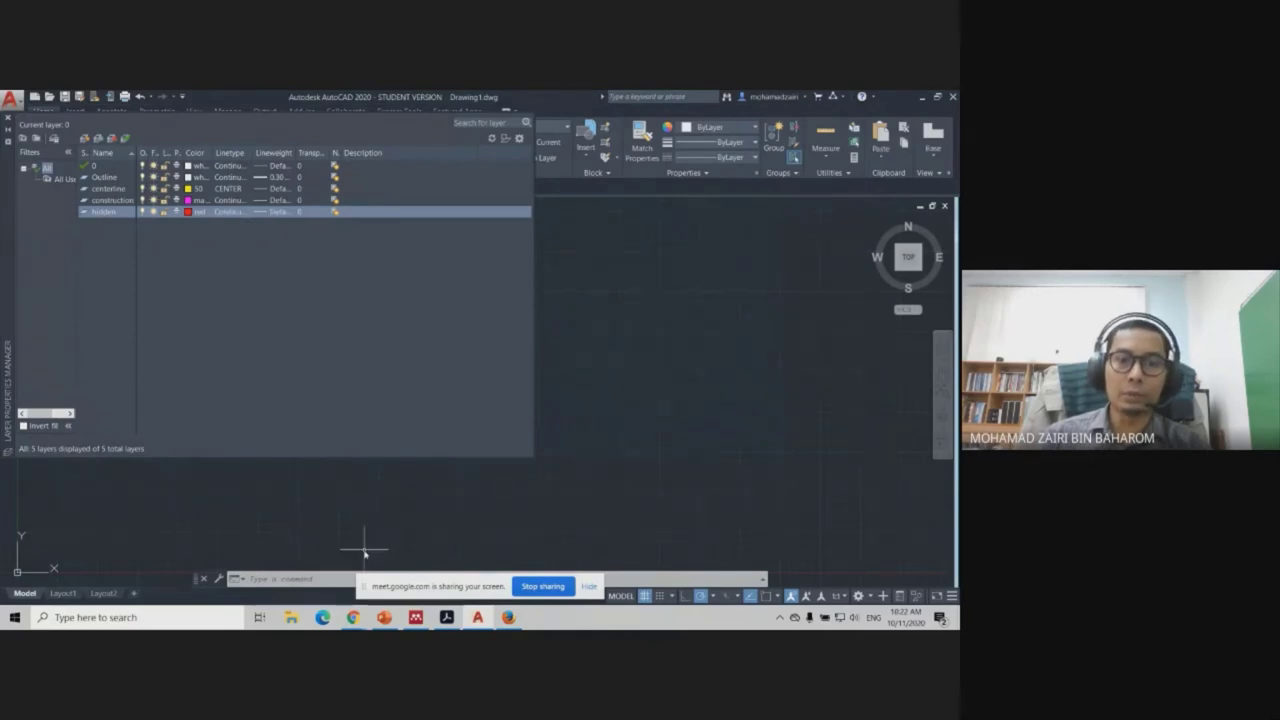
Load the HIDDEN linetype and assign it to the hidden layer.
{"action": "mouse_move", "coordinate": [353, 617]}
{"action": "left_click", "coordinate": [300, 550]}
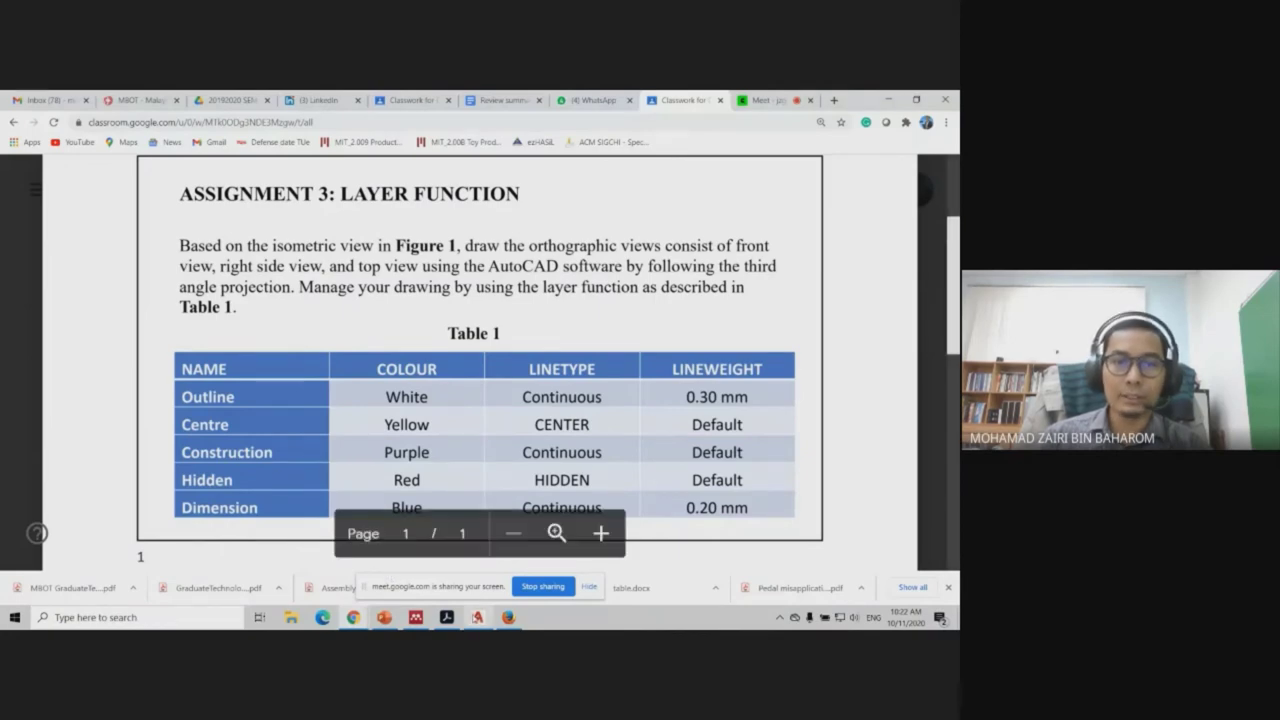
{"action": "left_click", "coordinate": [477, 617]}
{"action": "left_click", "coordinate": [249, 212]}
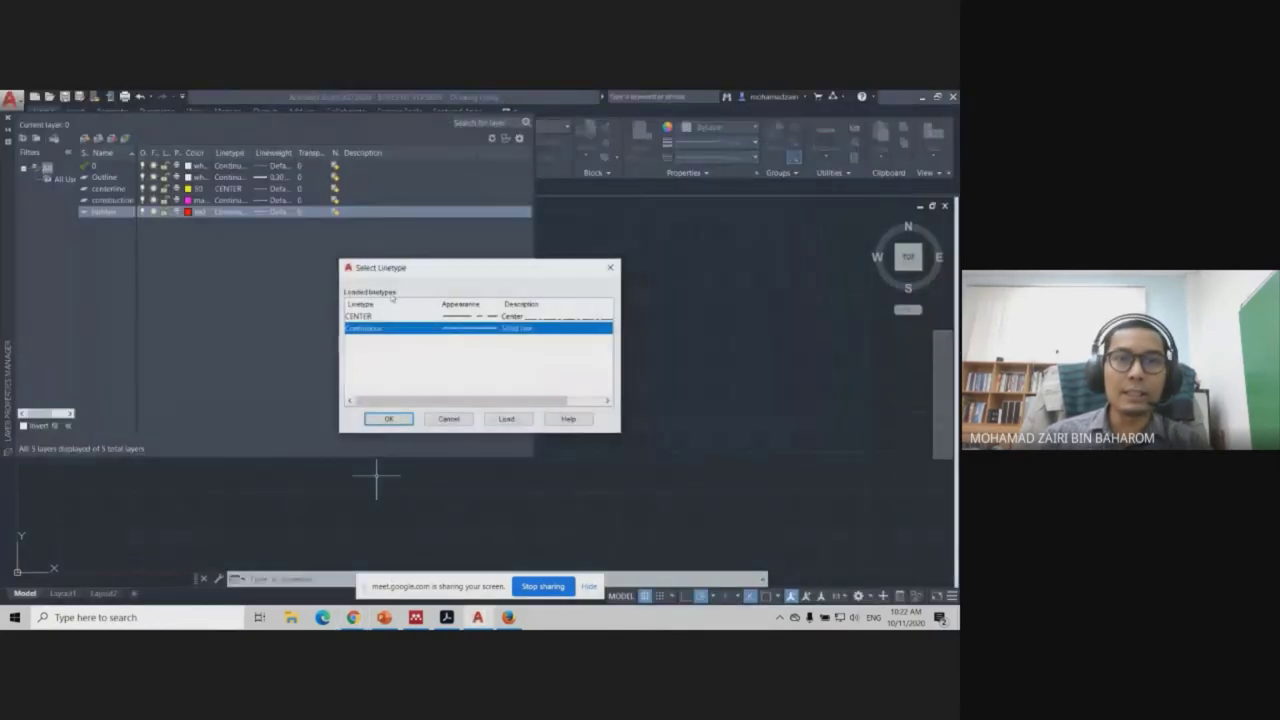
{"action": "left_click", "coordinate": [502, 419]}
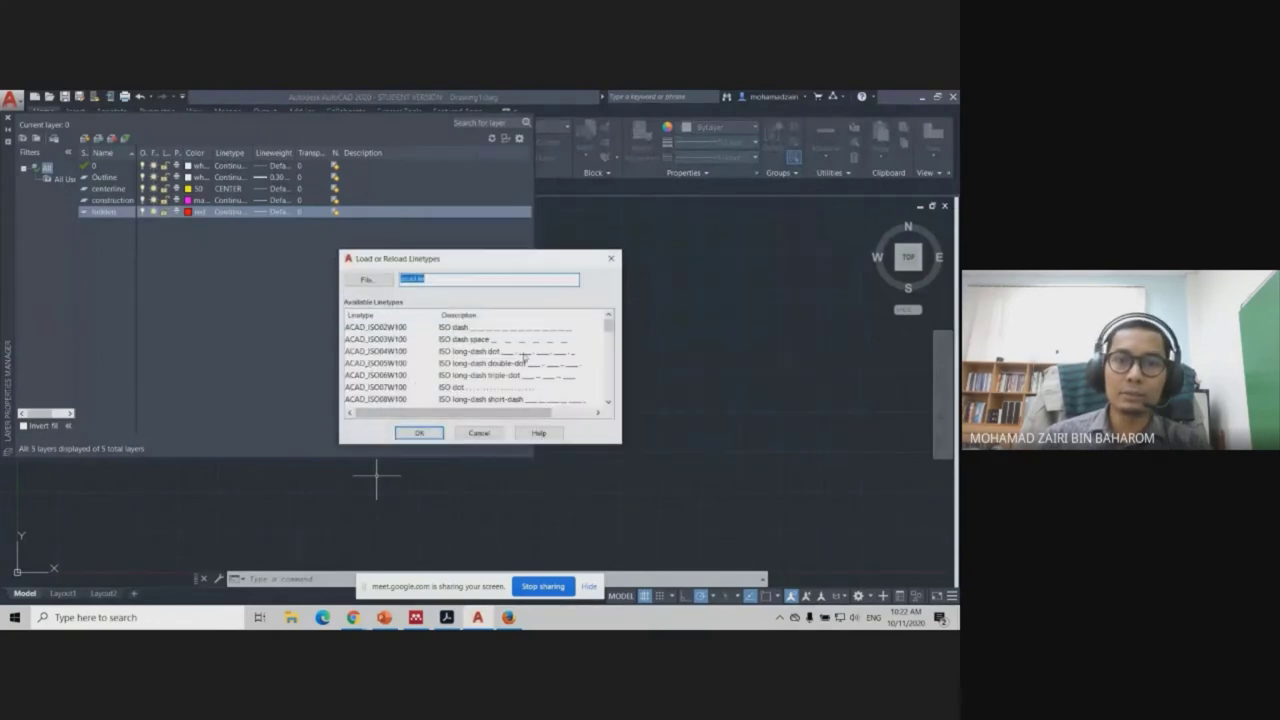
{"action": "left_click_drag", "start_coordinate": [608, 326], "coordinate": [606, 382]}
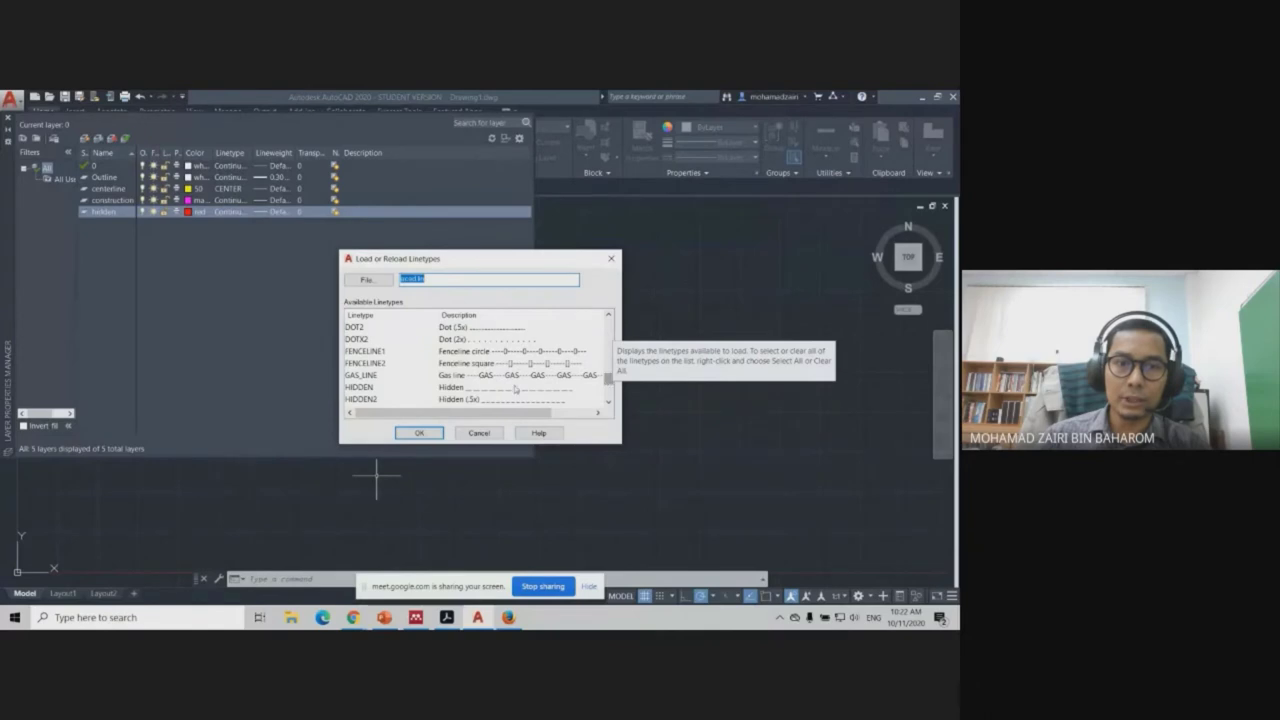
{"action": "left_click", "coordinate": [376, 390]}
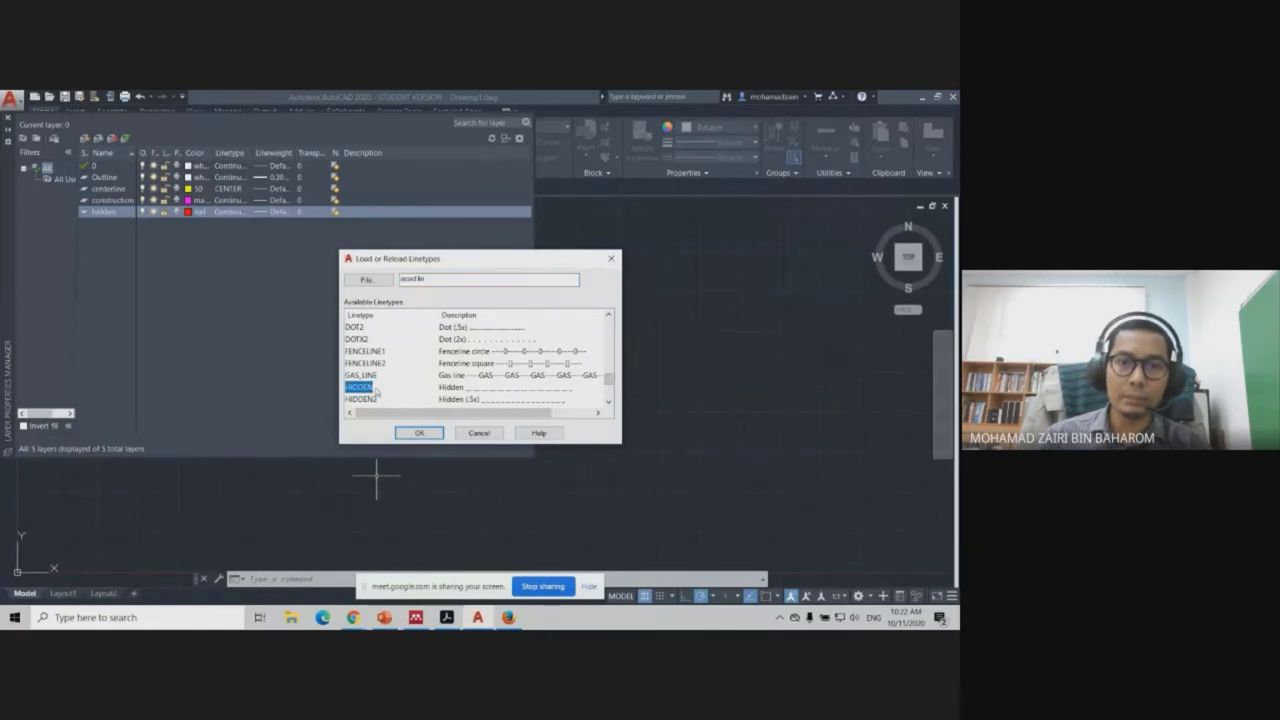
{"action": "left_click", "coordinate": [419, 432]}
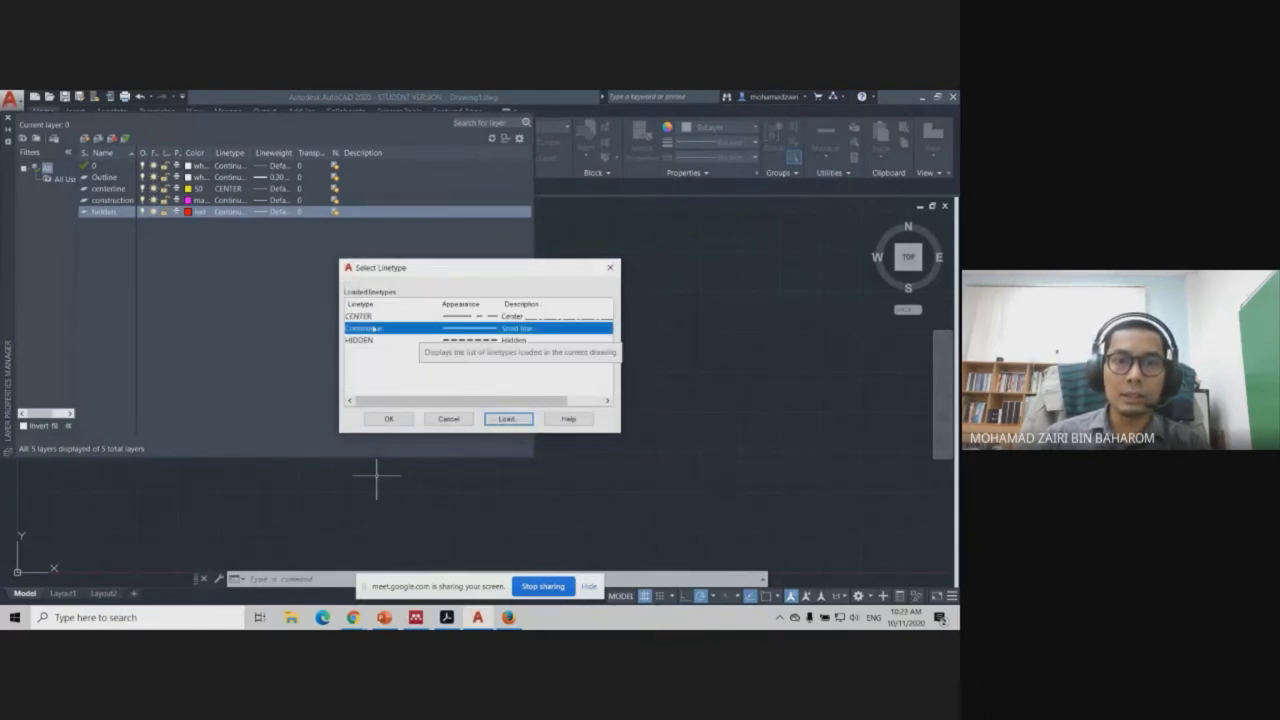
{"action": "left_click", "coordinate": [372, 340]}
{"action": "left_click", "coordinate": [389, 420]}
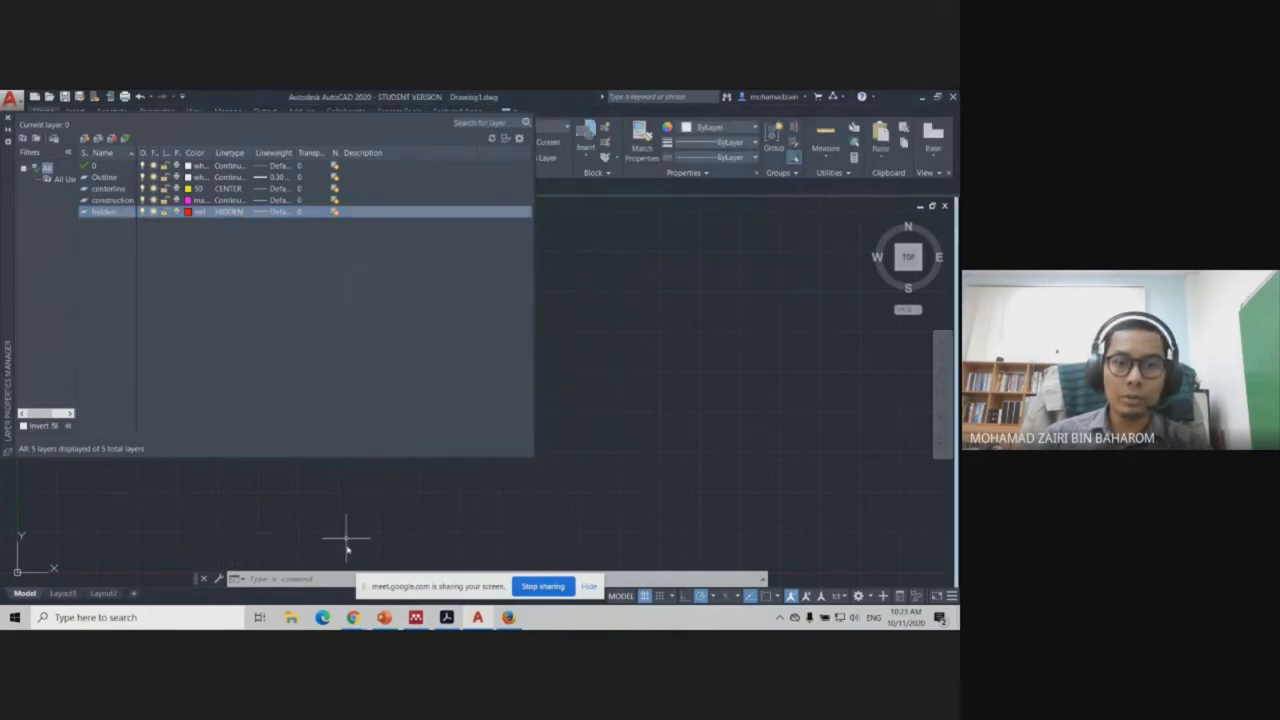
Add a new layer named 'dimension' coloured blue.
{"action": "left_click", "coordinate": [83, 139]}
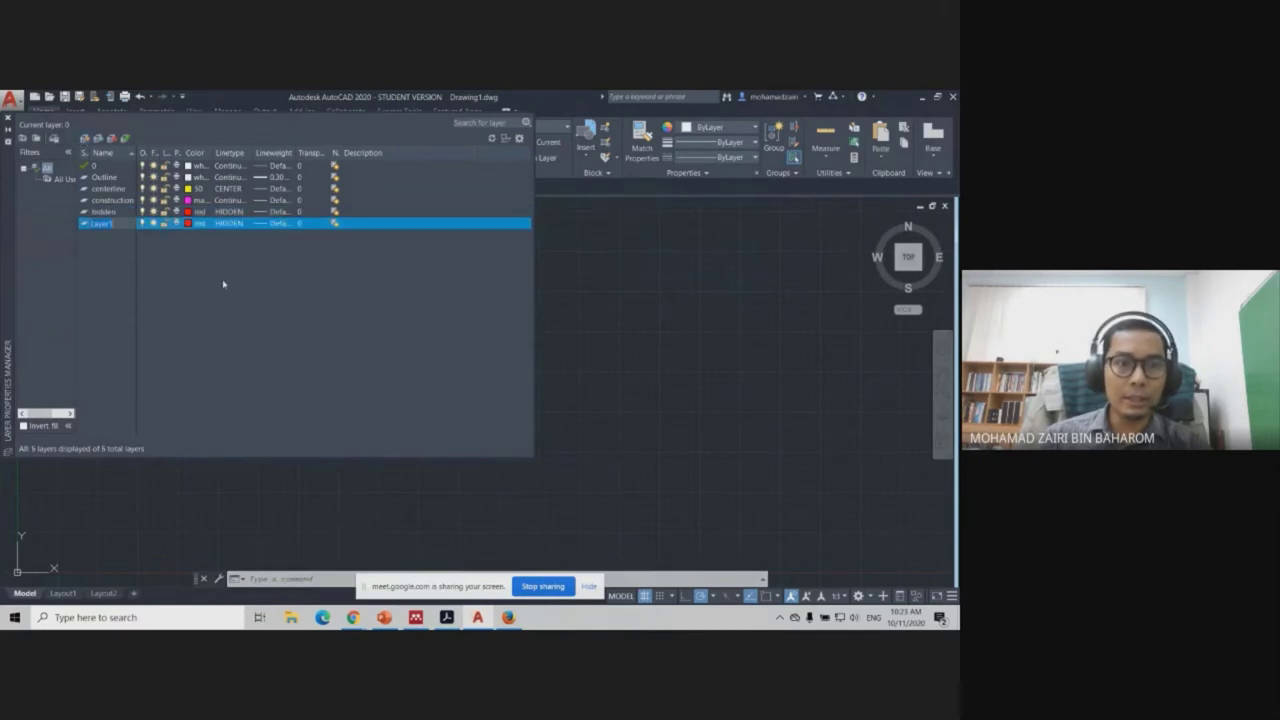
{"action": "type", "text": "dimension"}
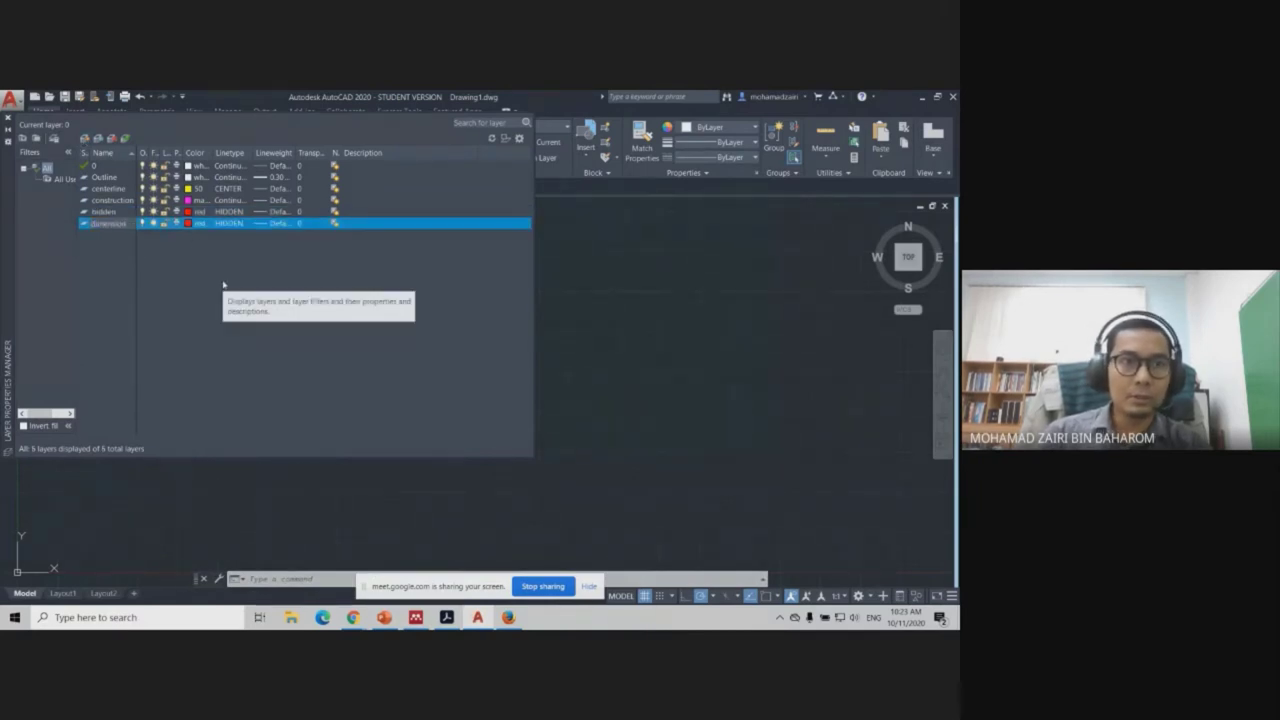
{"action": "left_click", "coordinate": [187, 223]}
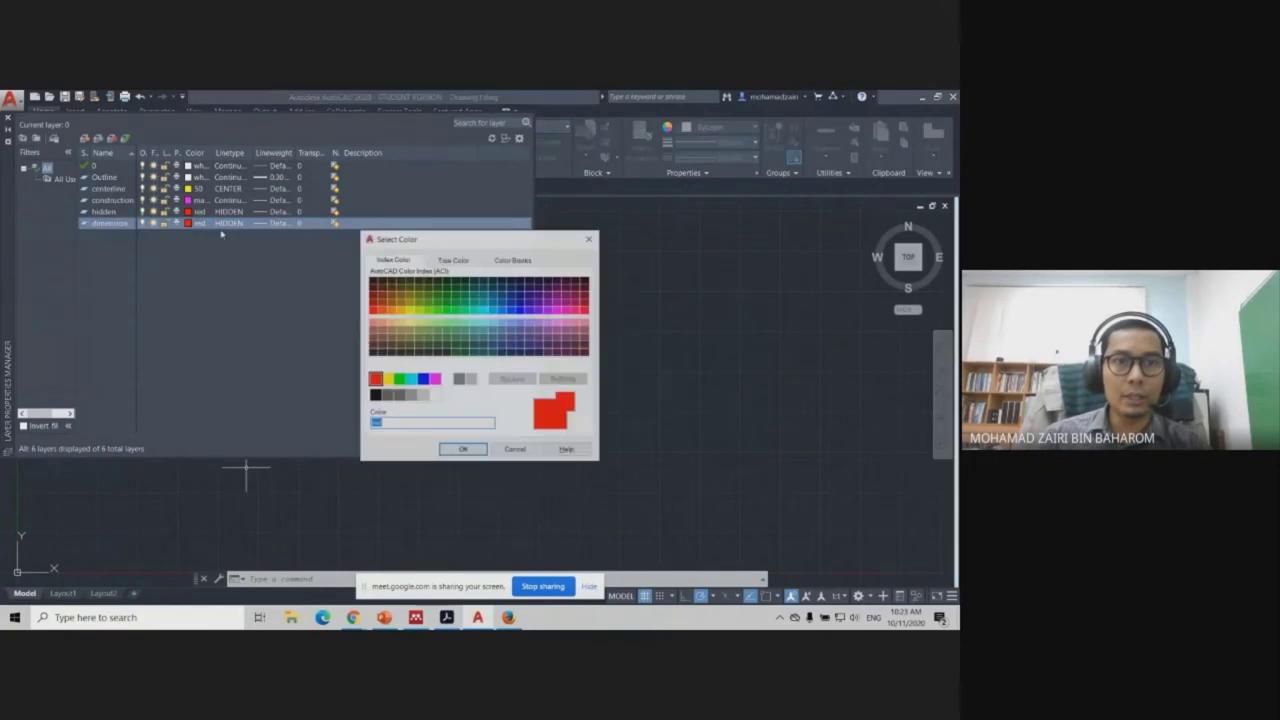
{"action": "left_click", "coordinate": [424, 378]}
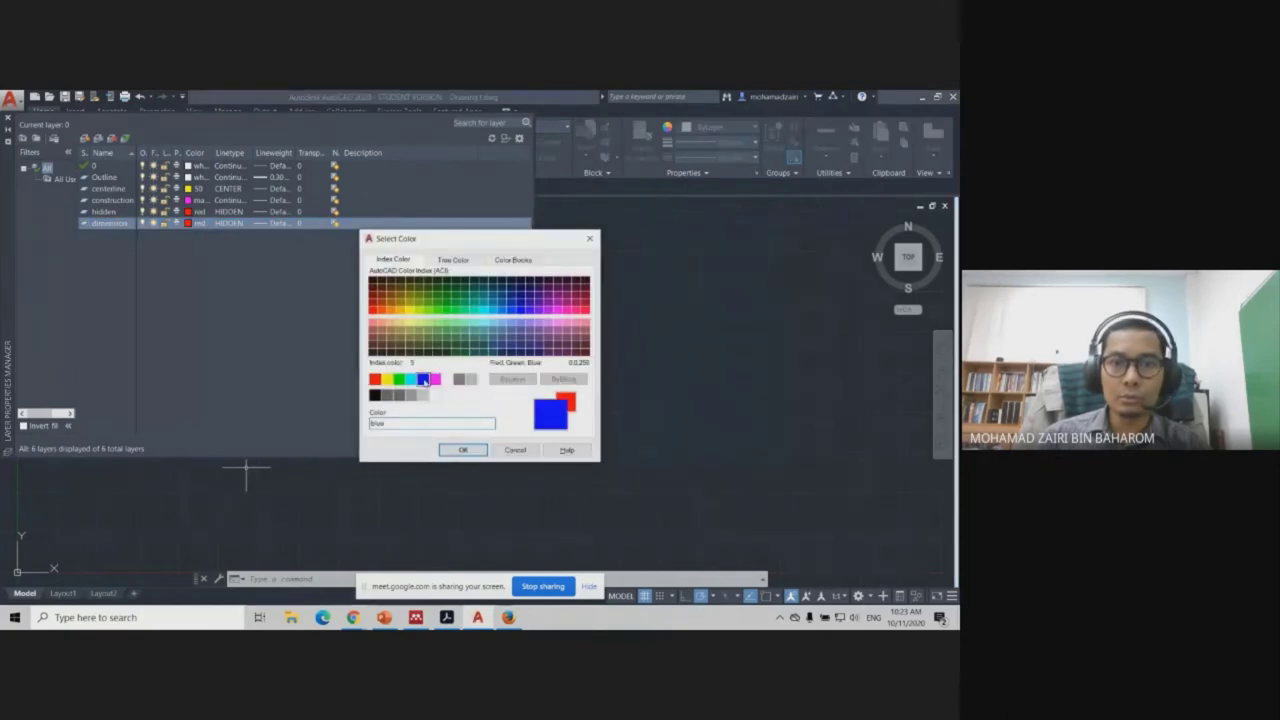
{"action": "left_click", "coordinate": [463, 449]}
{"action": "mouse_move", "coordinate": [353, 617]}
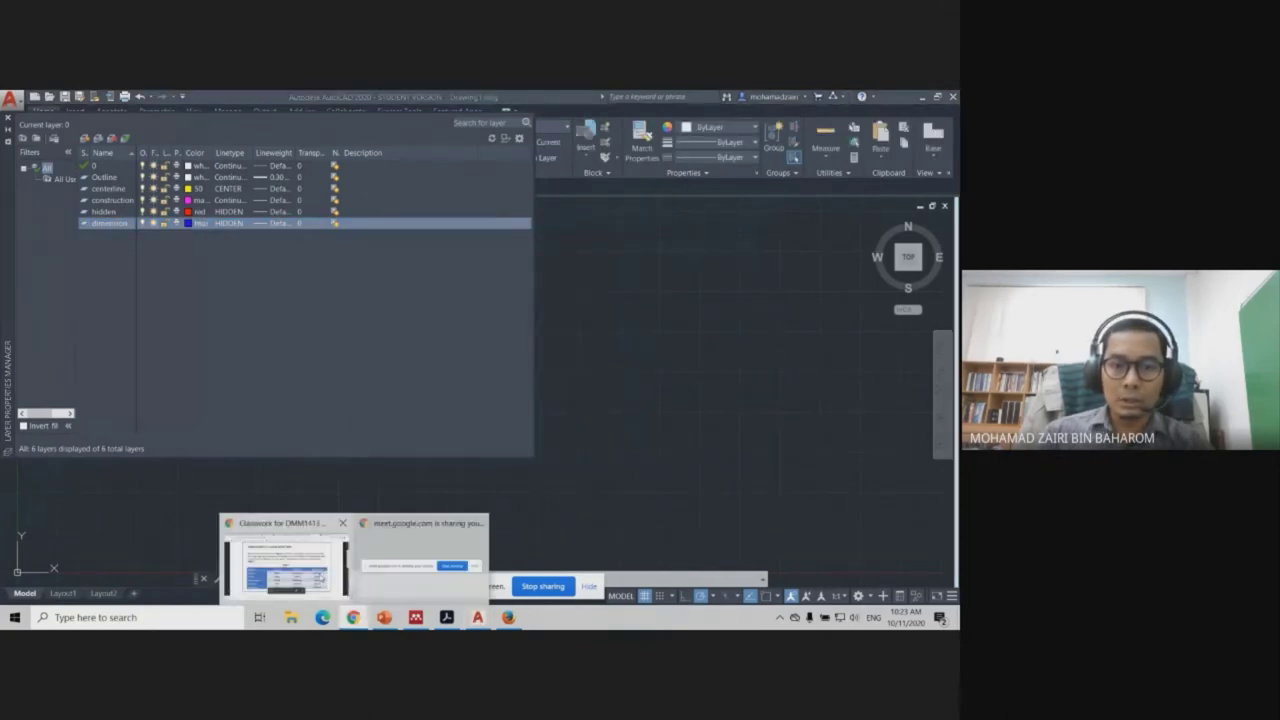
Give the dimension layer a Continuous linetype and a 0.20 mm lineweight.
{"action": "left_click", "coordinate": [336, 574]}
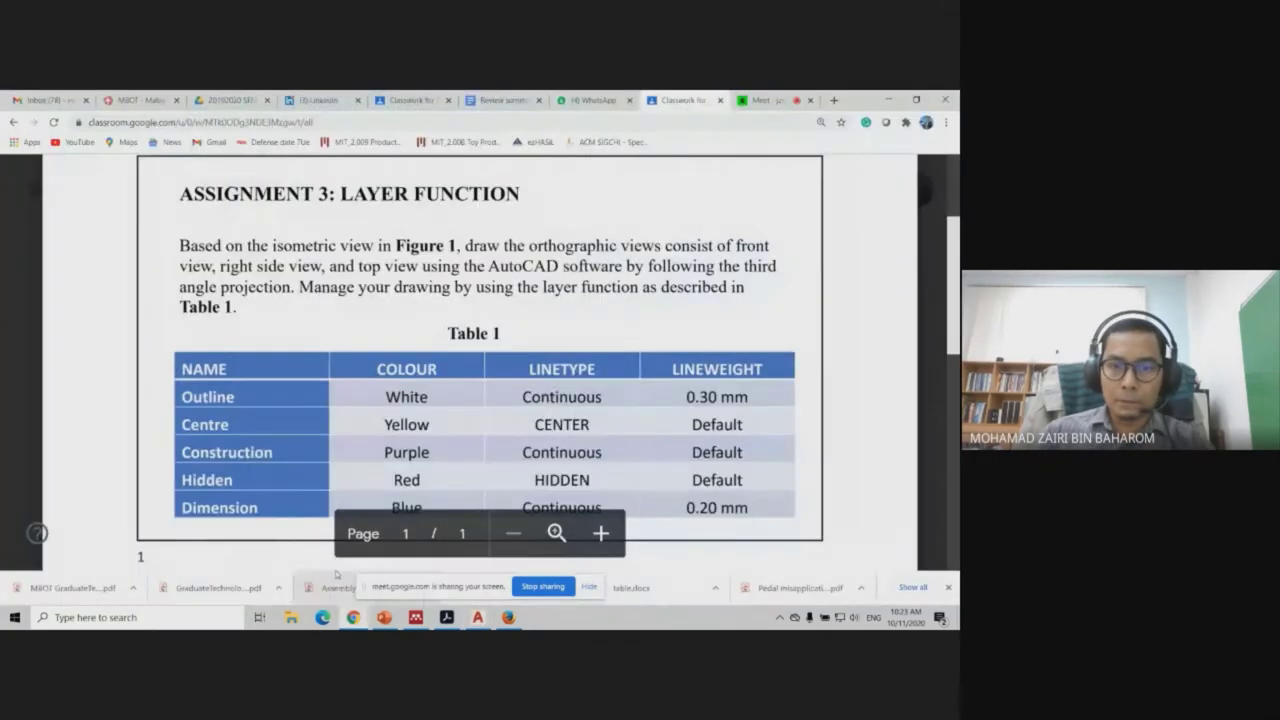
{"action": "left_click", "coordinate": [477, 617]}
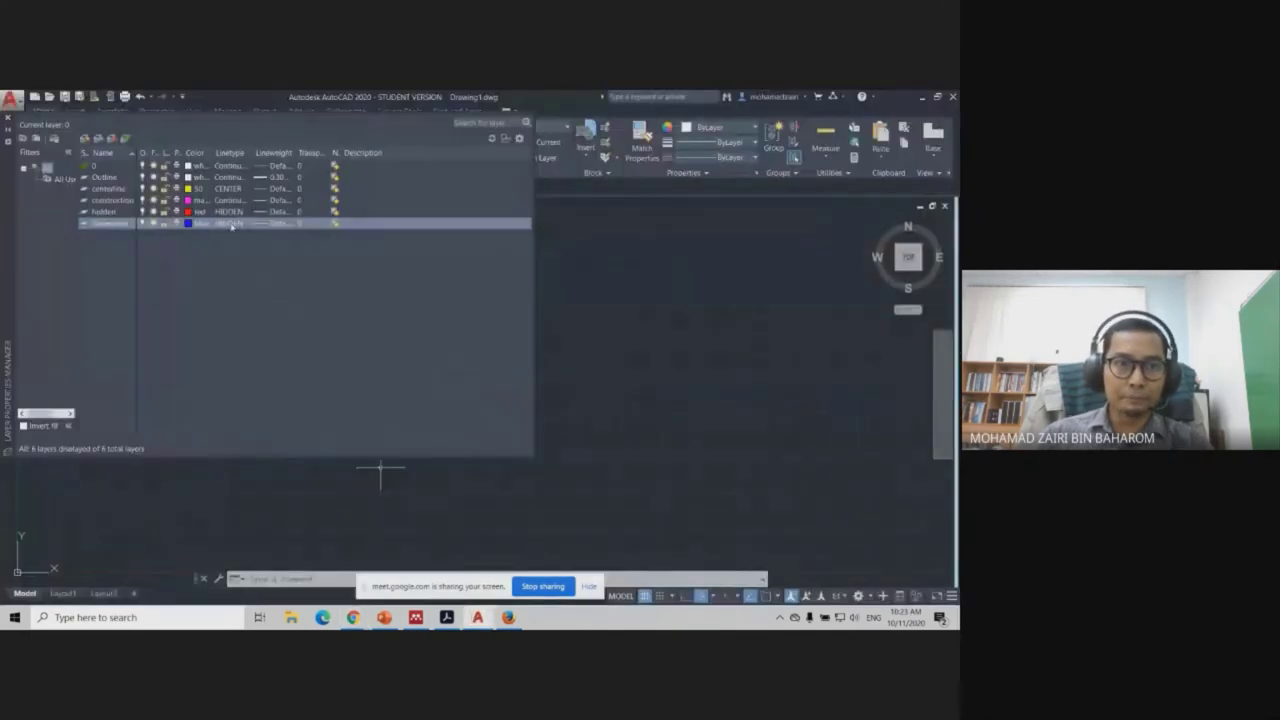
{"action": "left_click", "coordinate": [230, 224]}
{"action": "left_click", "coordinate": [367, 329]}
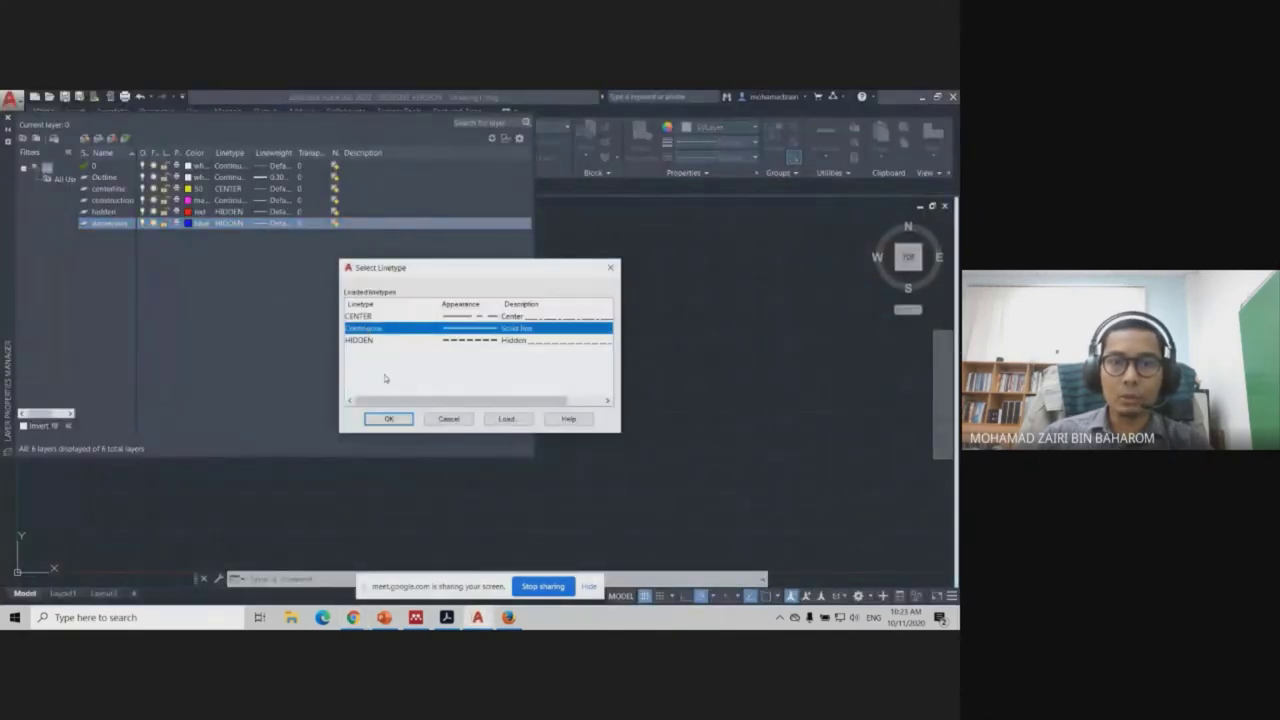
{"action": "left_click", "coordinate": [388, 418]}
{"action": "left_click", "coordinate": [274, 224]}
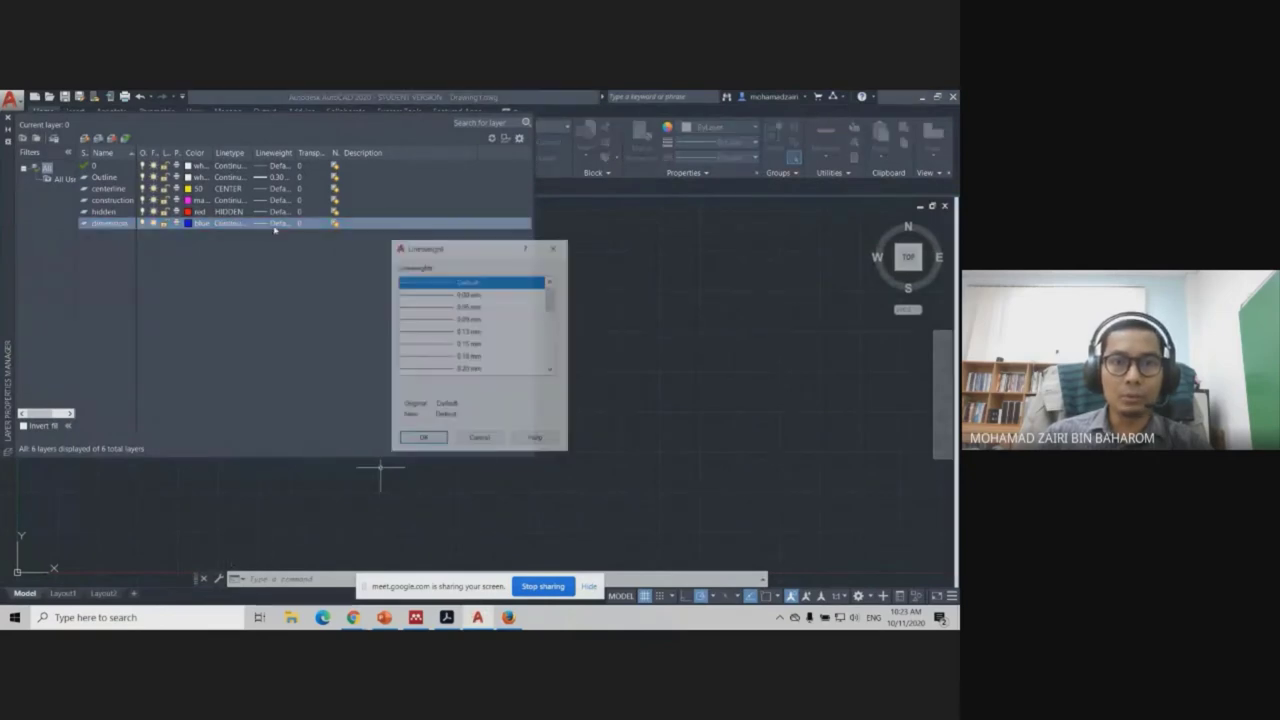
{"action": "left_click", "coordinate": [507, 368]}
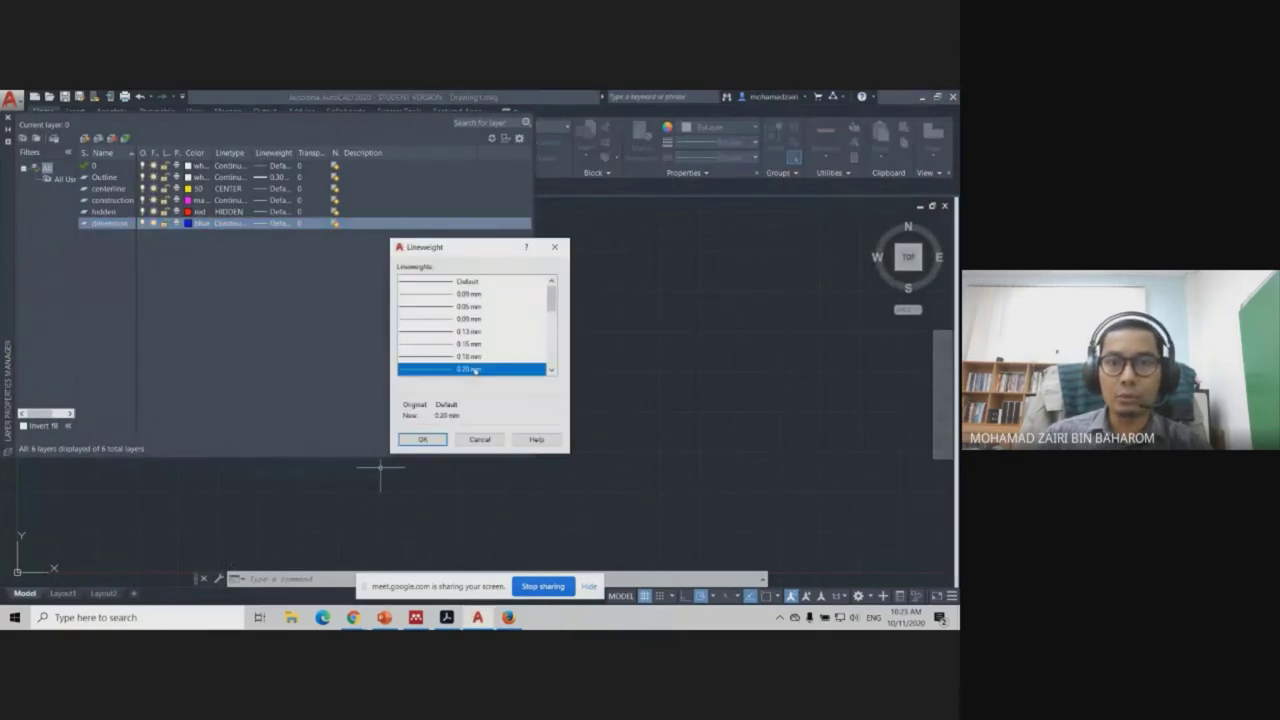
{"action": "left_click", "coordinate": [422, 439]}
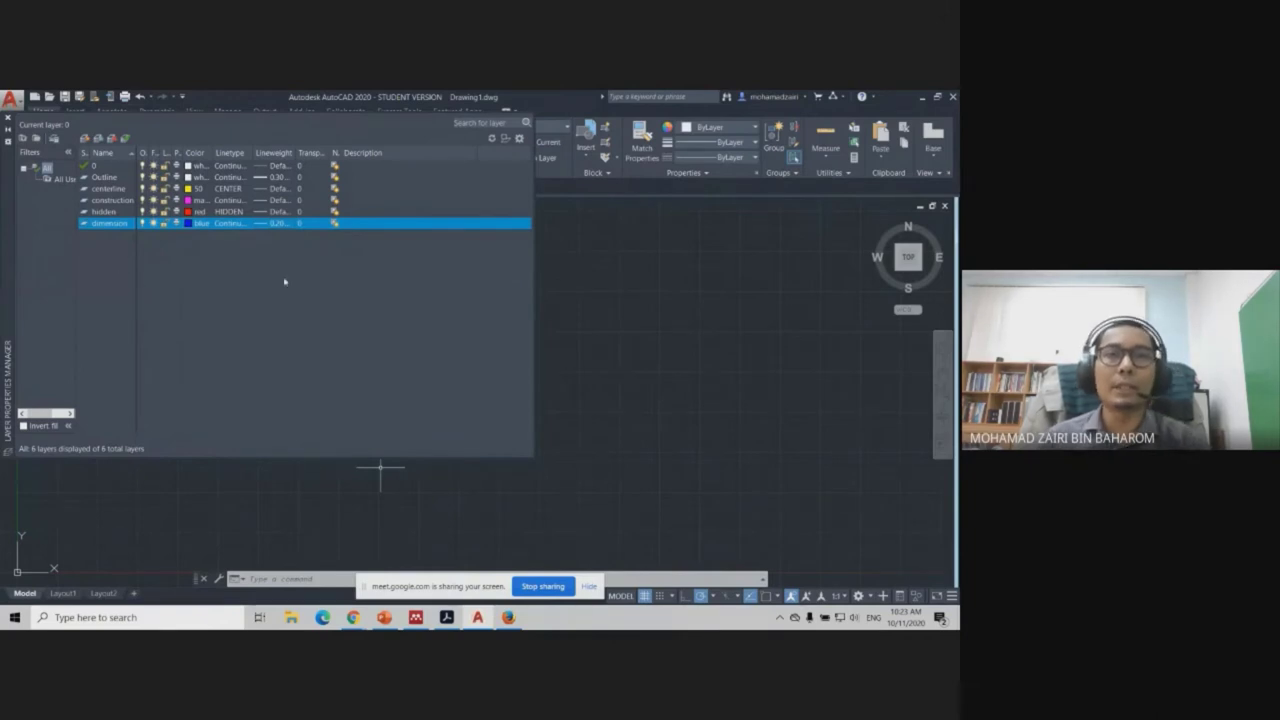
Widen the Layer Properties Manager to check the dimension layer's columns, then narrow the On column.
{"action": "left_click_drag", "start_coordinate": [533, 290], "coordinate": [646, 292]}
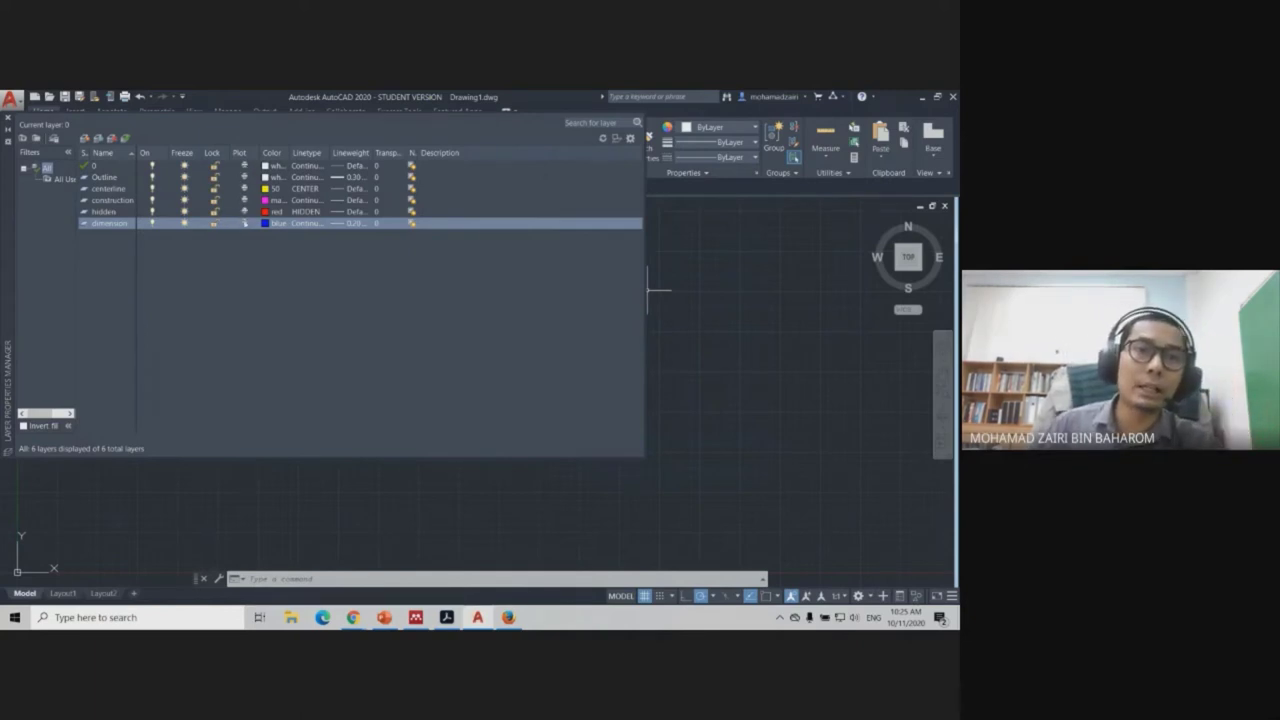
{"action": "left_click", "coordinate": [244, 223]}
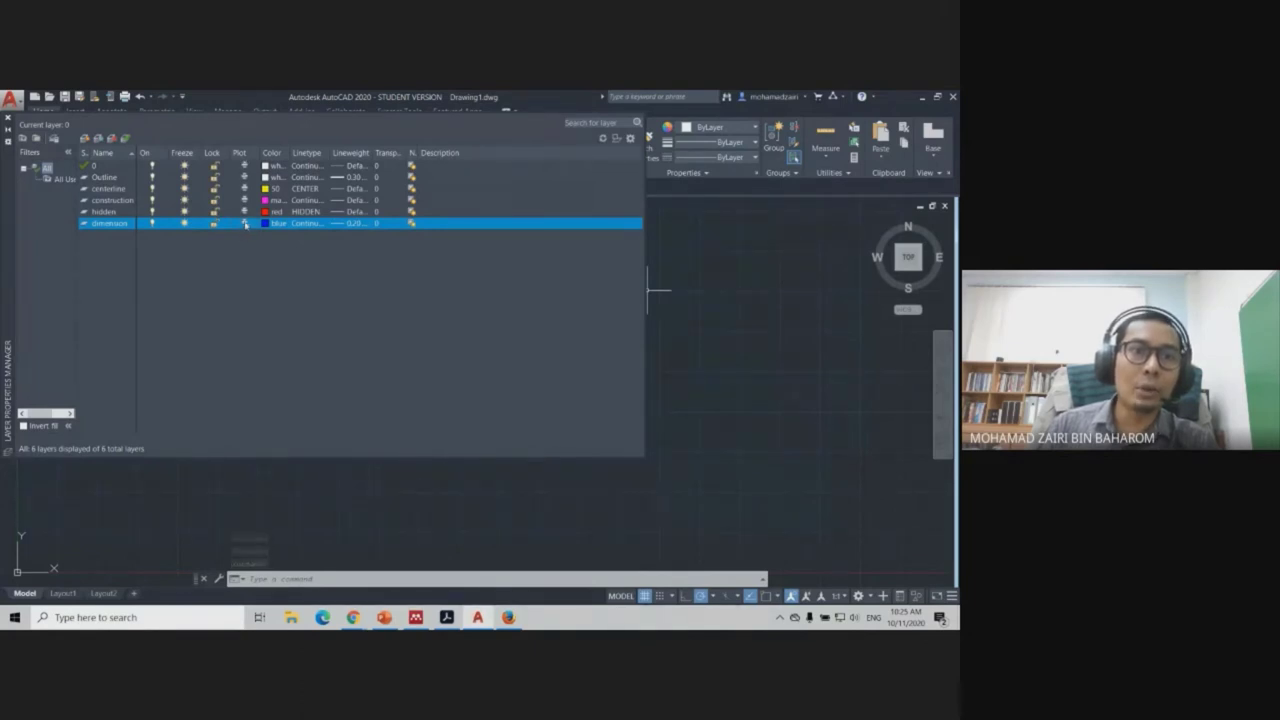
{"action": "left_click", "coordinate": [245, 224]}
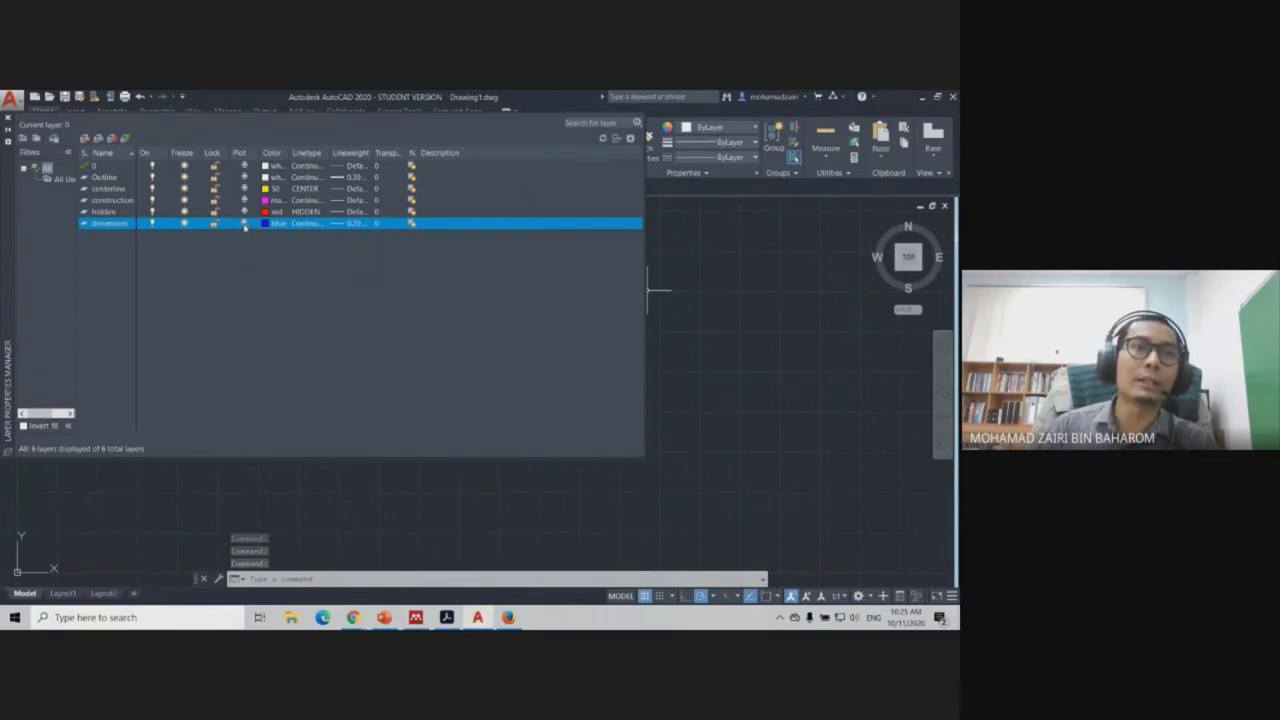
{"action": "left_click", "coordinate": [245, 224]}
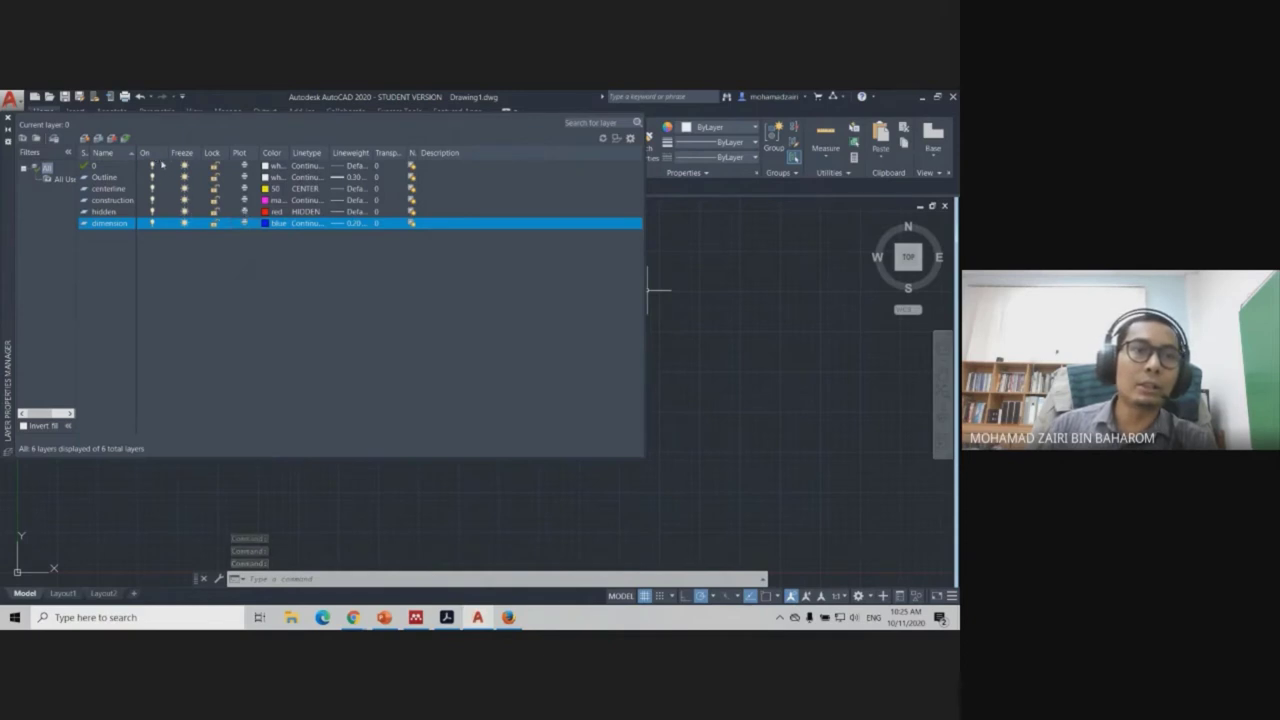
{"action": "left_click_drag", "start_coordinate": [167, 168], "coordinate": [164, 180]}
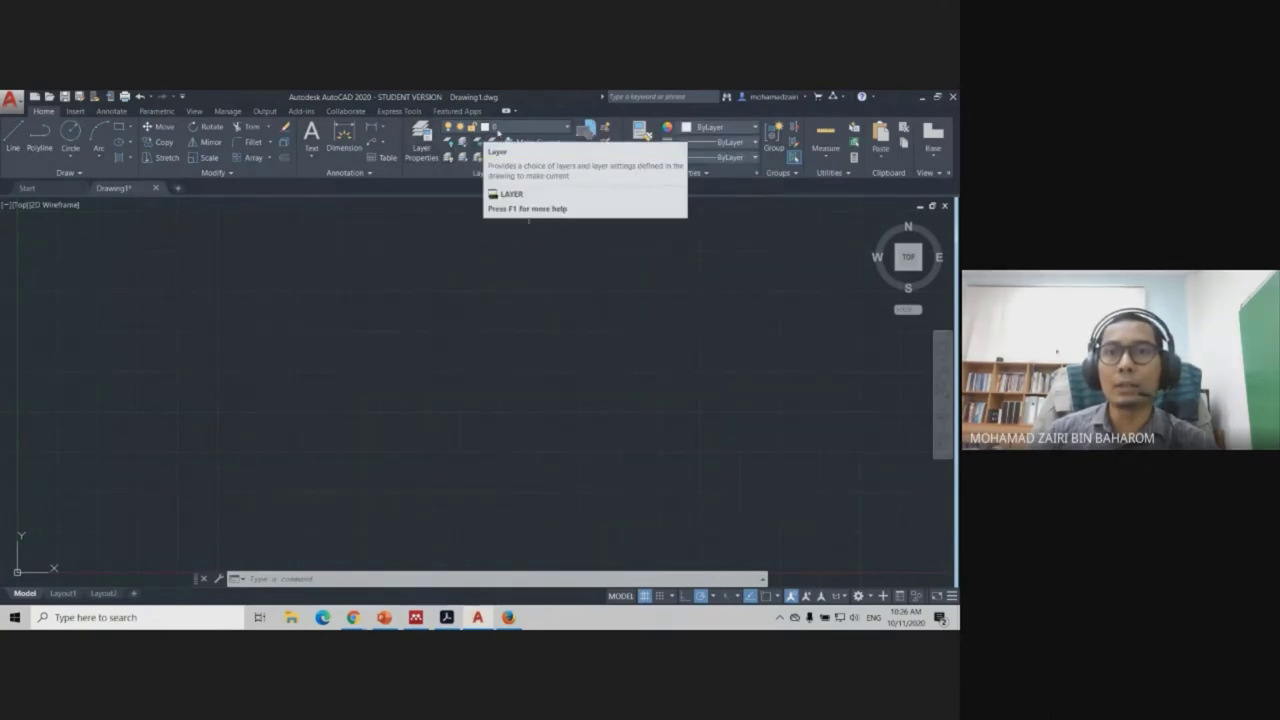
Choose Outline in the Layer drop-down as current, briefly trying centerline before switching back.
{"action": "left_click", "coordinate": [569, 128]}
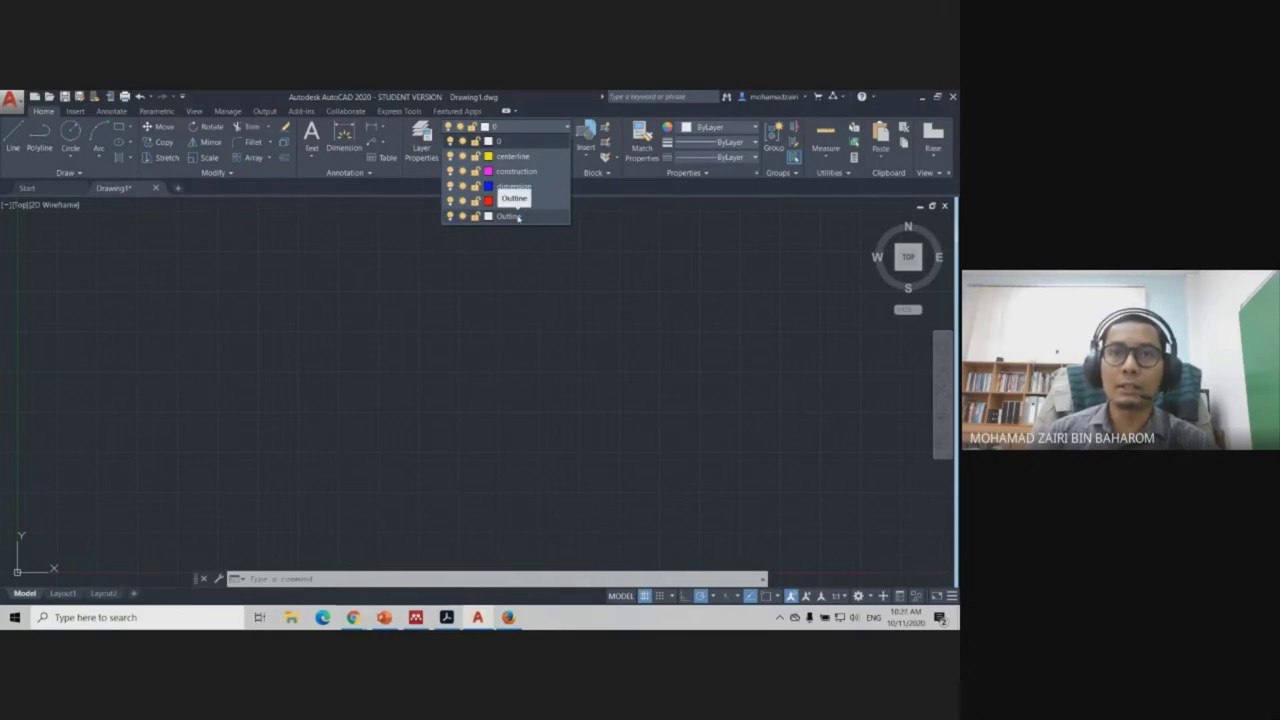
{"action": "left_click", "coordinate": [630, 195]}
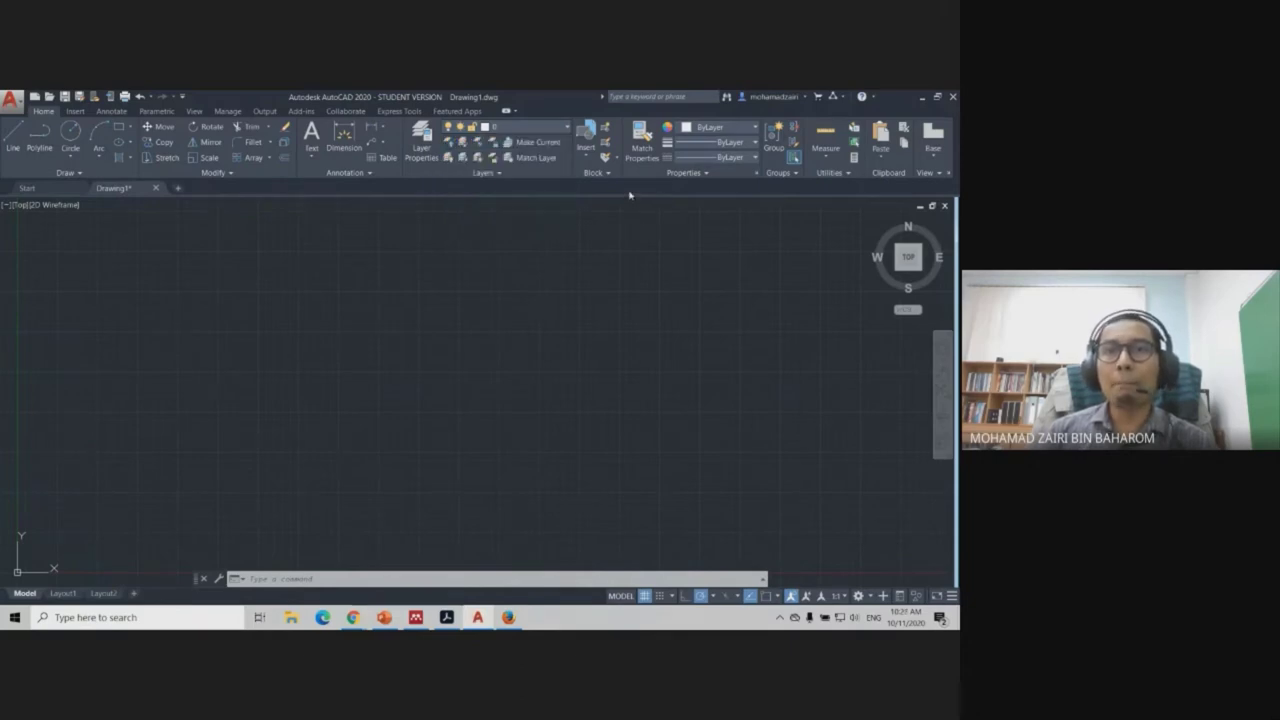
{"action": "left_click", "coordinate": [531, 128]}
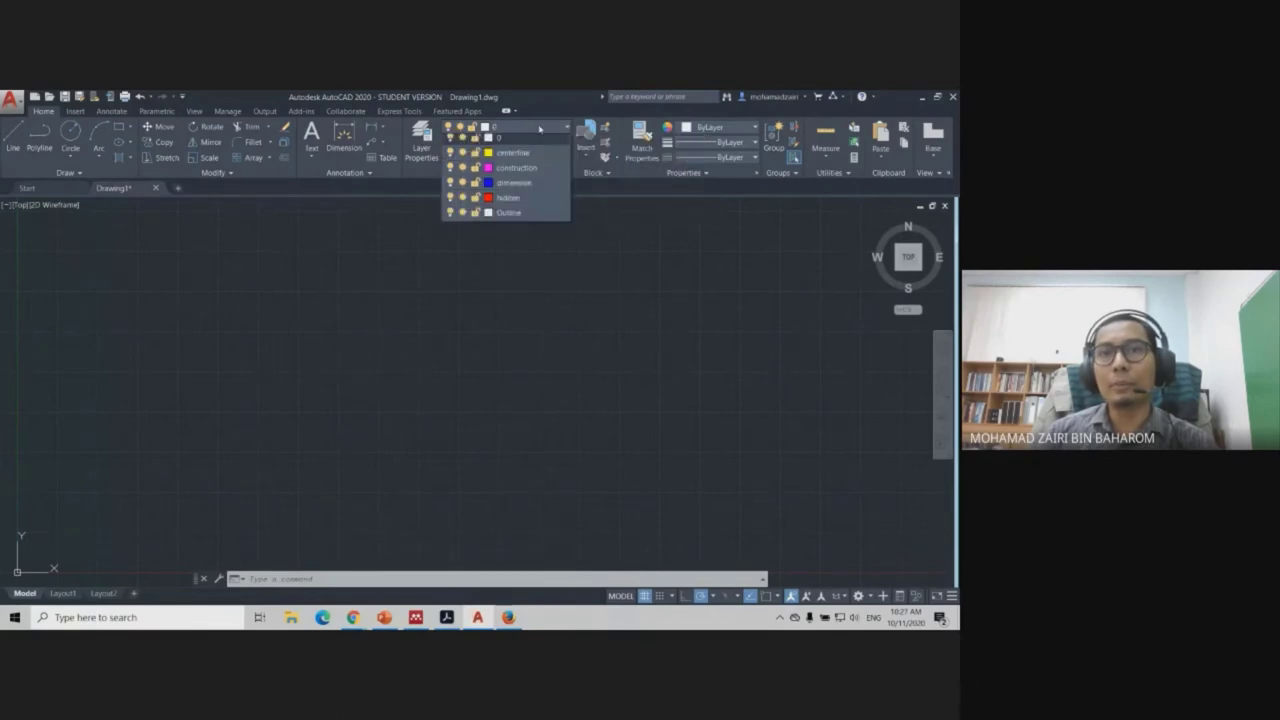
{"action": "left_click", "coordinate": [512, 217]}
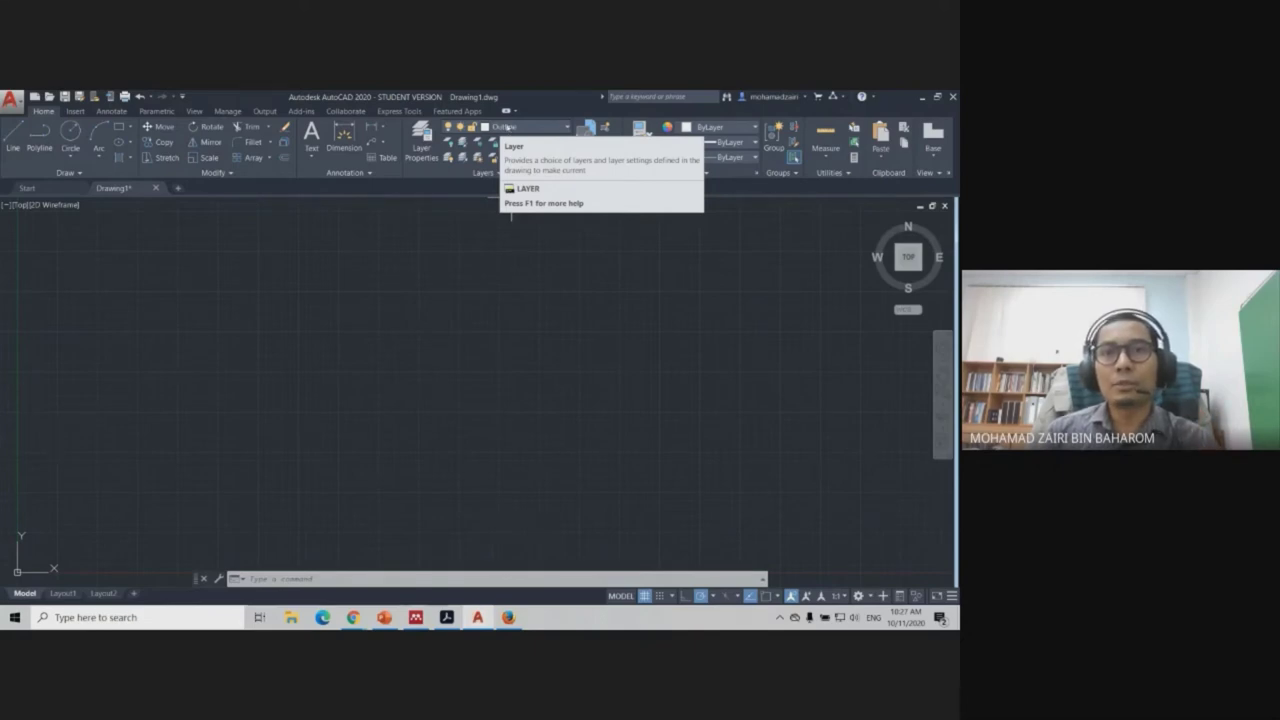
{"action": "left_click", "coordinate": [507, 128]}
{"action": "left_click", "coordinate": [505, 157]}
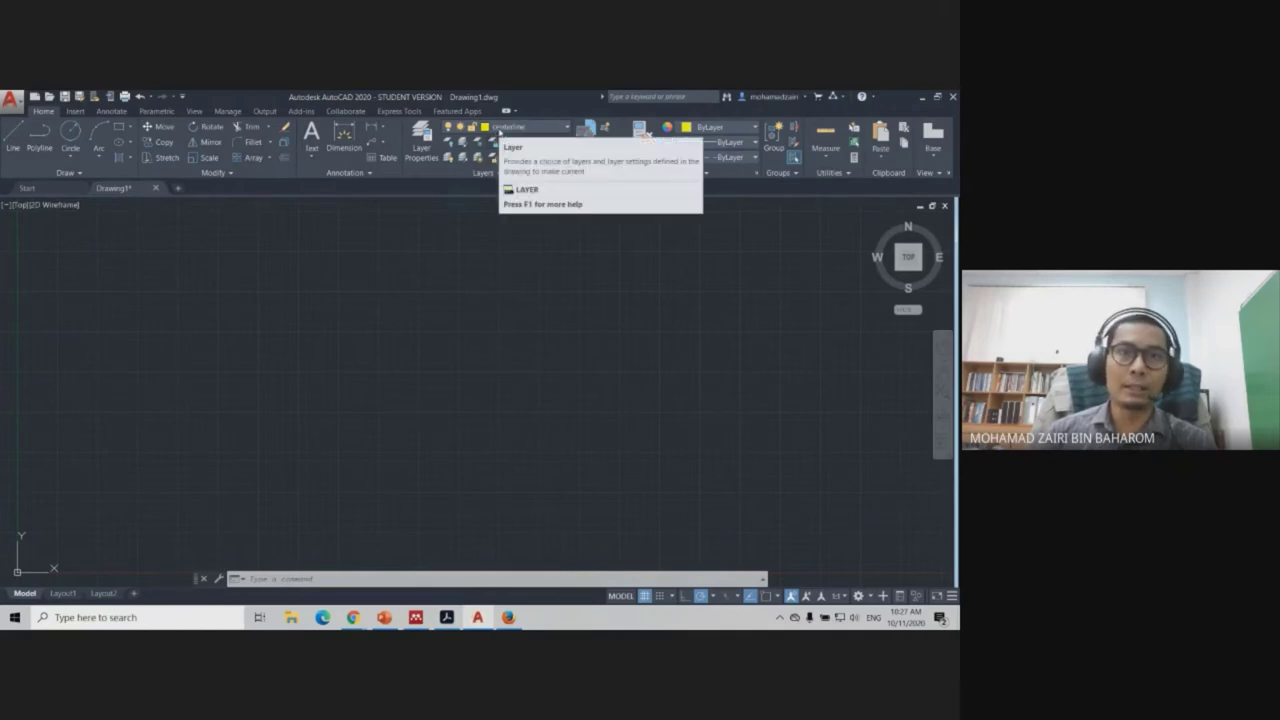
{"action": "left_click", "coordinate": [505, 128]}
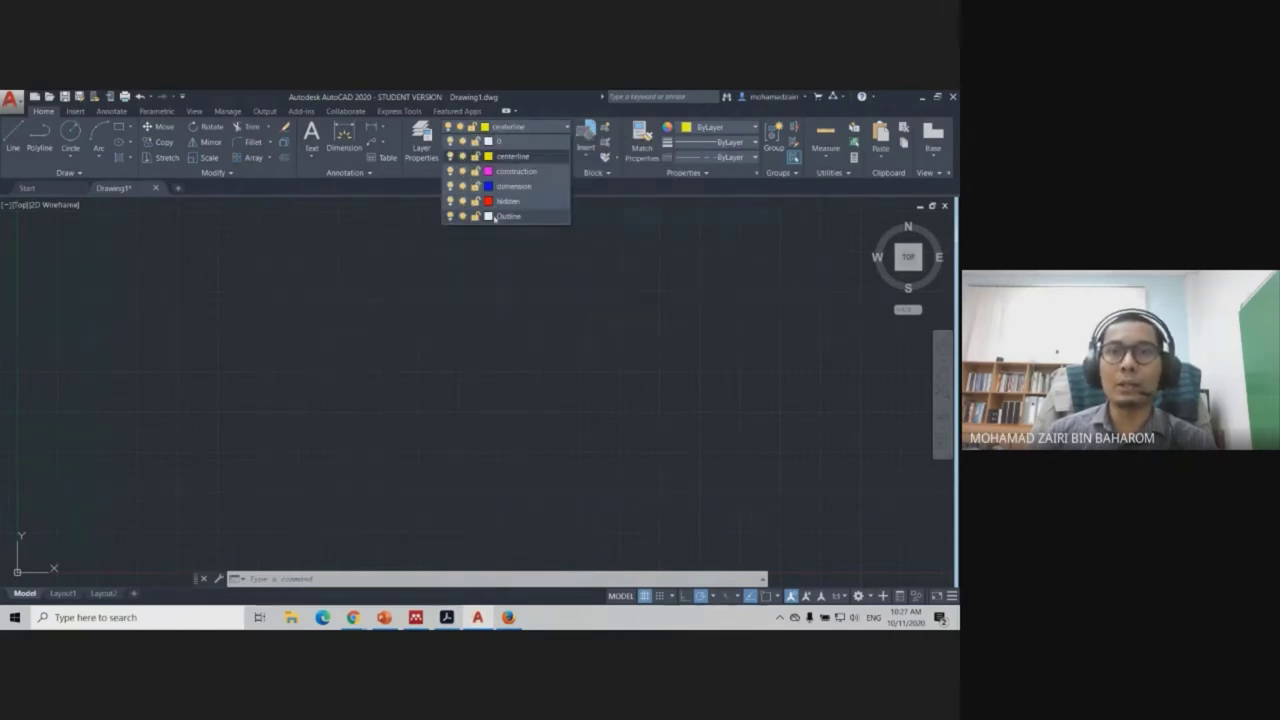
{"action": "left_click", "coordinate": [505, 215]}
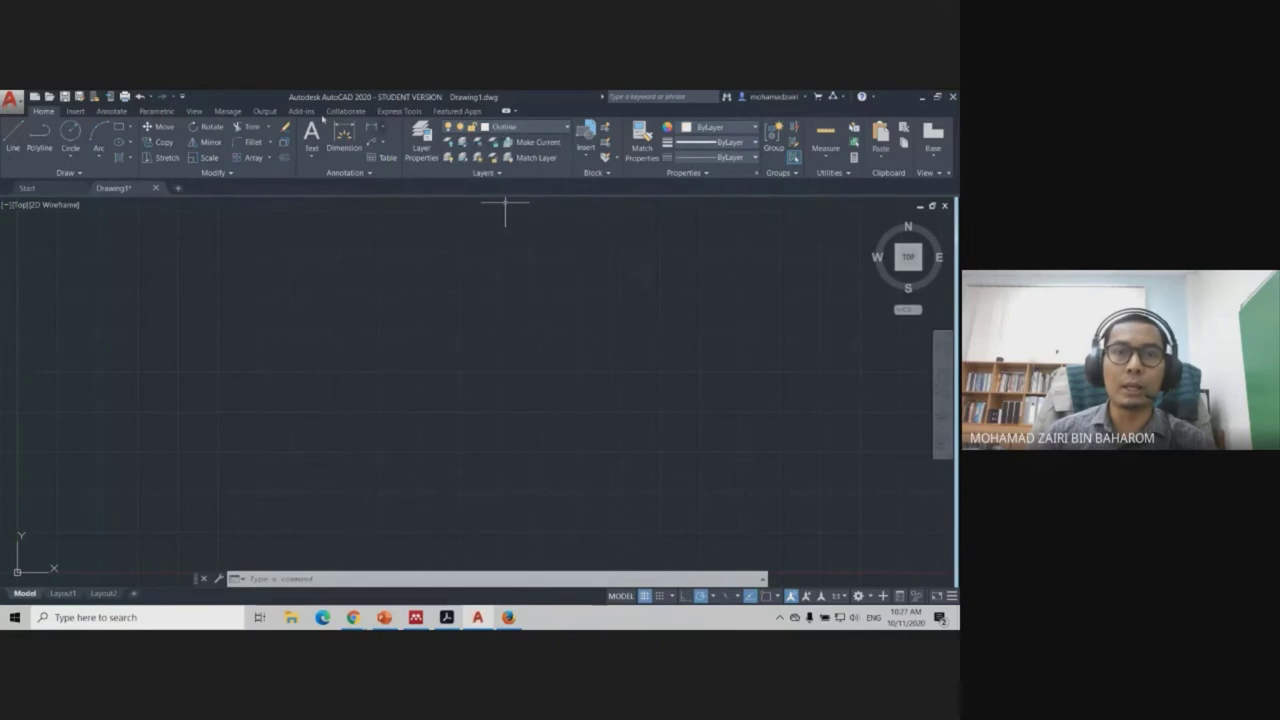
Draw a horizontal test line on the Outline layer and another below it on centerline.
{"action": "left_click", "coordinate": [13, 135]}
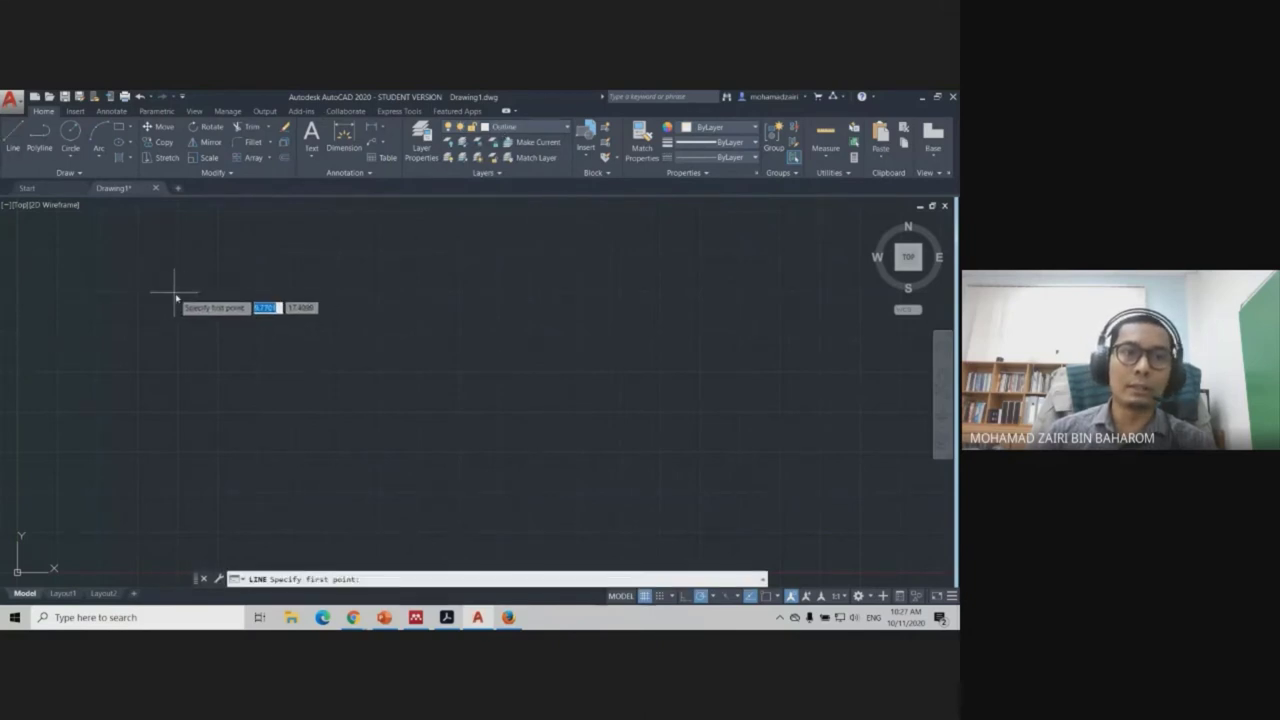
{"action": "left_click", "coordinate": [176, 293]}
{"action": "left_click", "coordinate": [594, 291]}
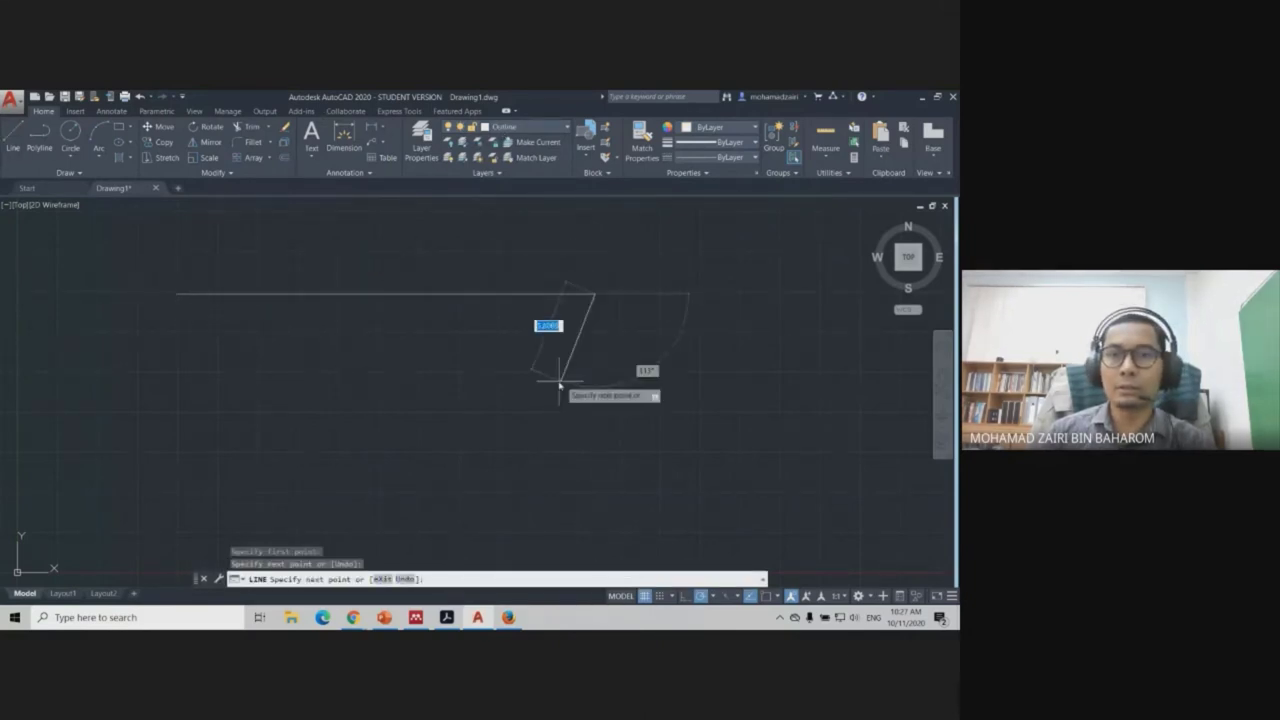
{"action": "key", "text": "Escape"}
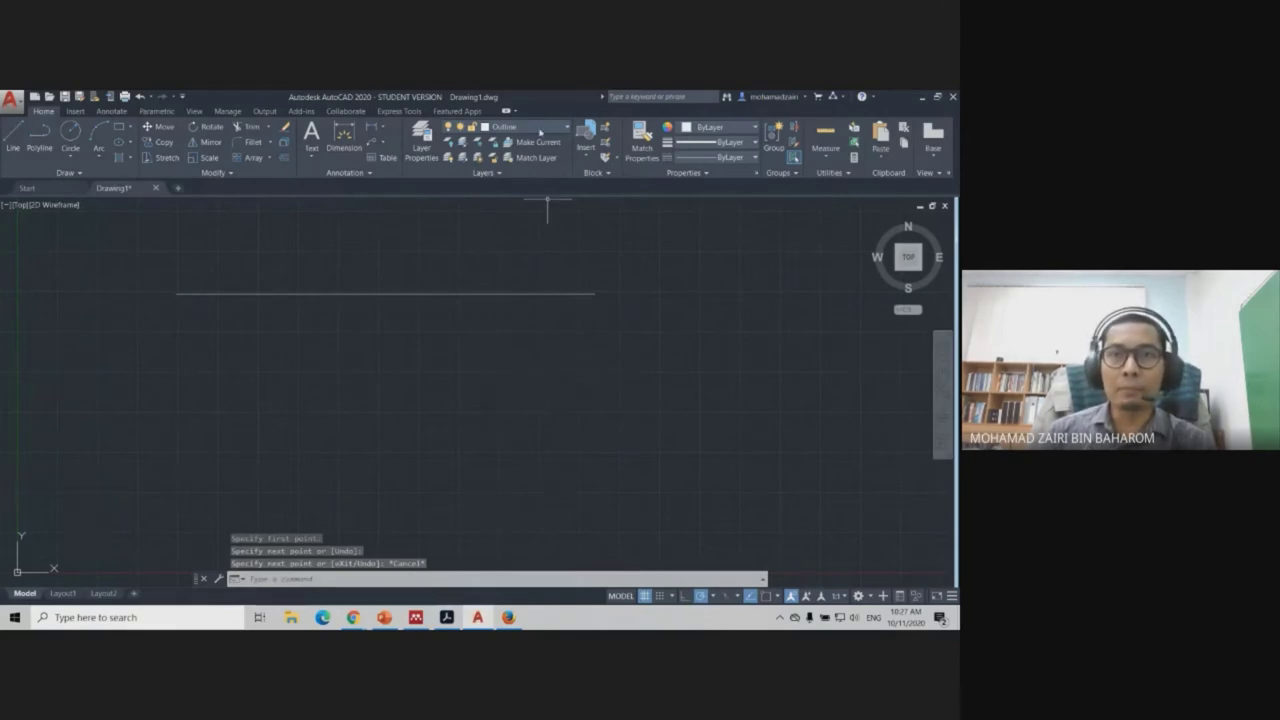
{"action": "left_click", "coordinate": [530, 127]}
{"action": "left_click", "coordinate": [527, 161]}
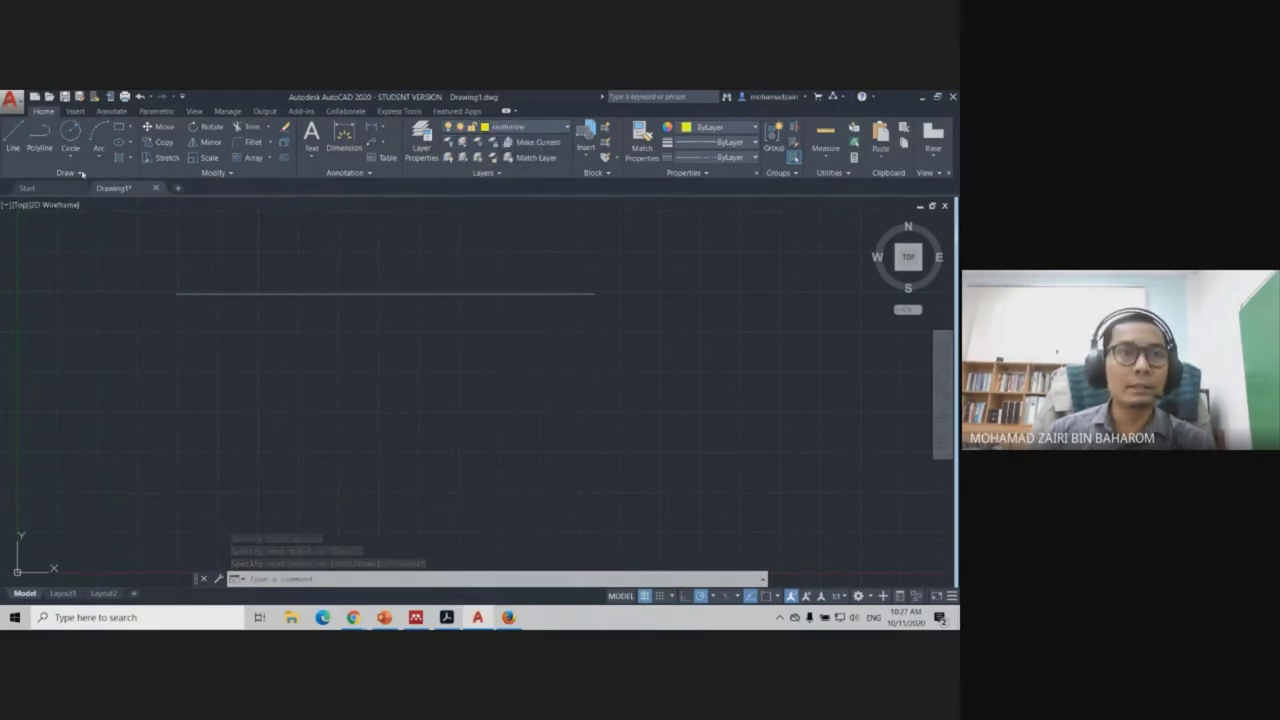
{"action": "left_click", "coordinate": [13, 135]}
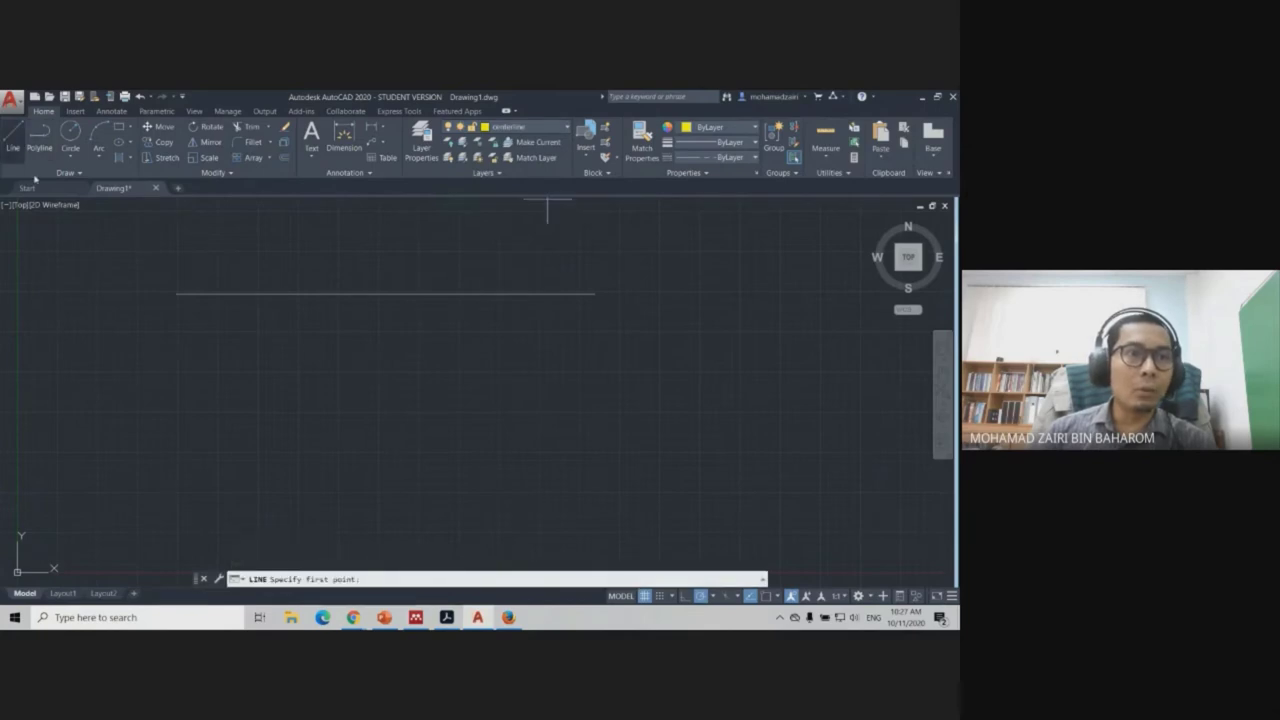
{"action": "left_click", "coordinate": [178, 360]}
{"action": "left_click", "coordinate": [598, 360]}
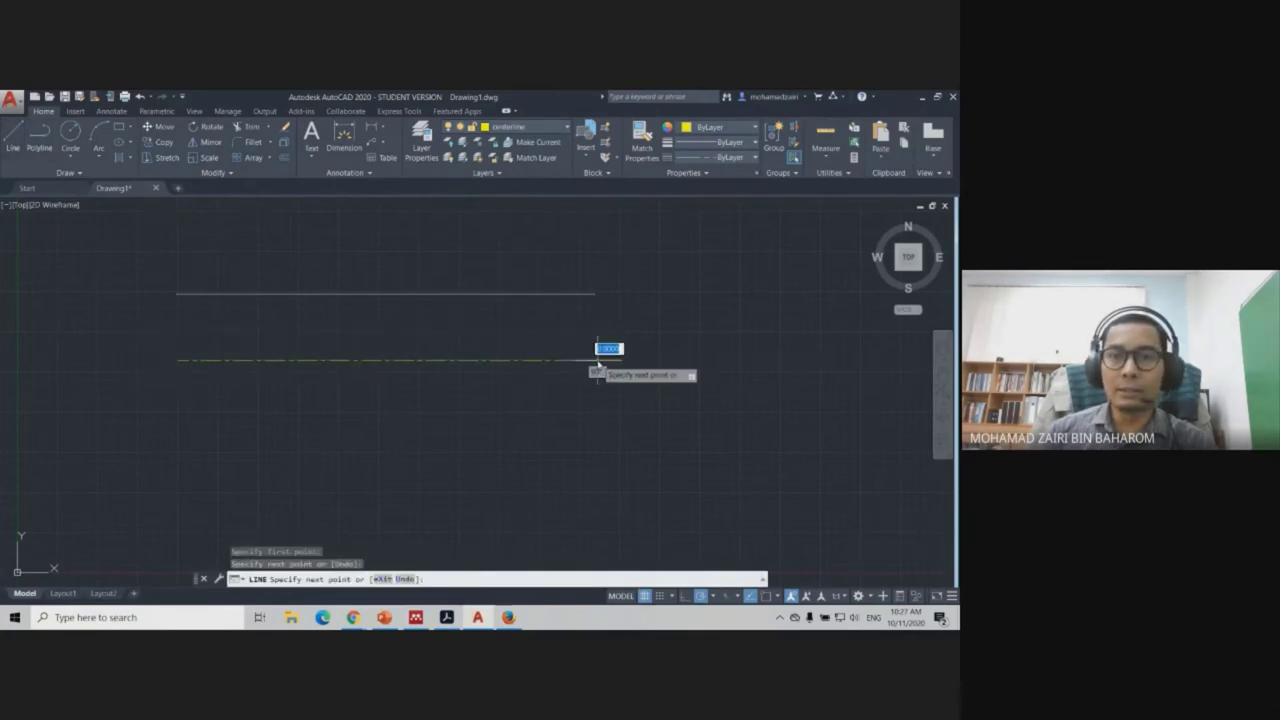
{"action": "key", "text": "Escape"}
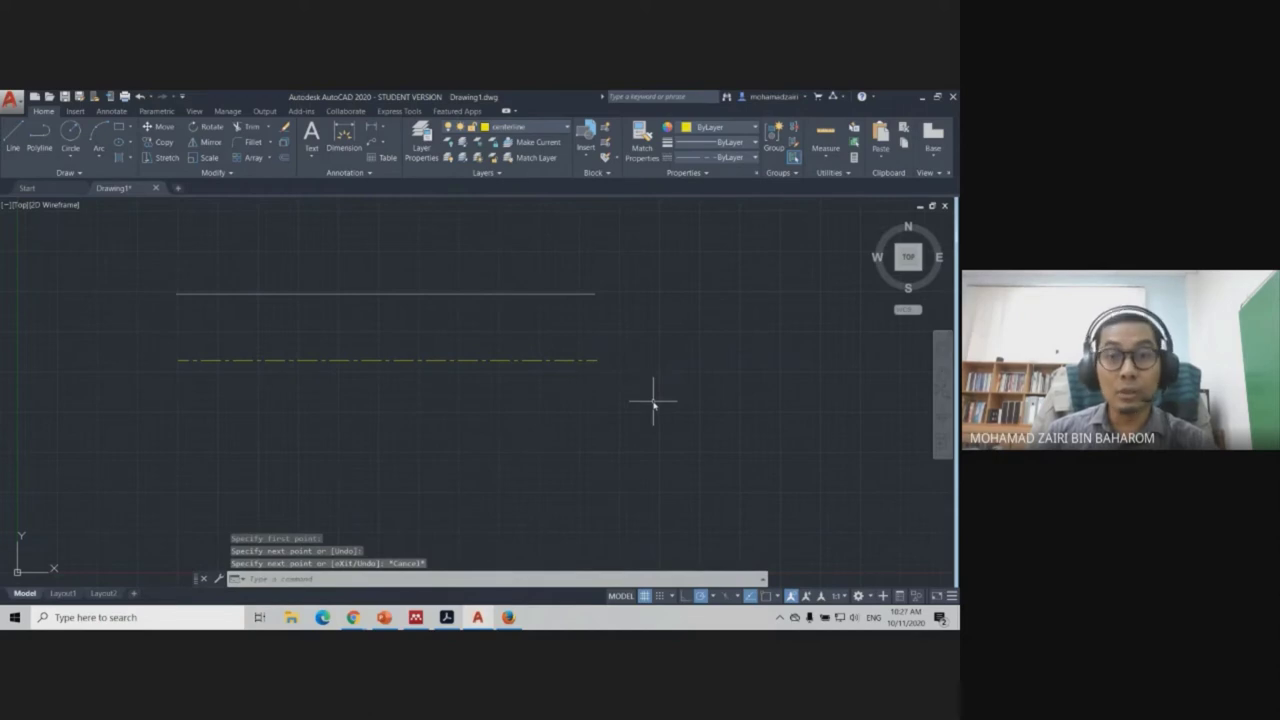
Draw two more horizontal test lines below, one on construction and one on hidden.
{"action": "left_click", "coordinate": [530, 127]}
{"action": "left_click", "coordinate": [513, 172]}
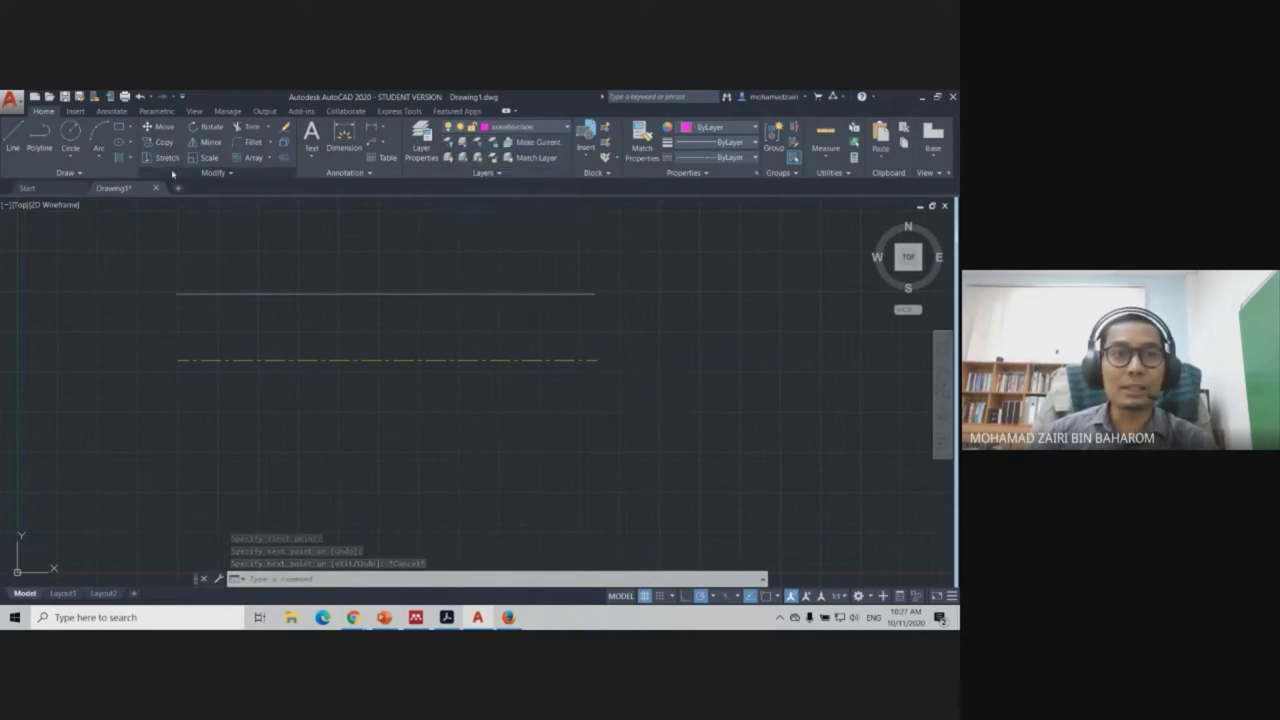
{"action": "left_click", "coordinate": [13, 138]}
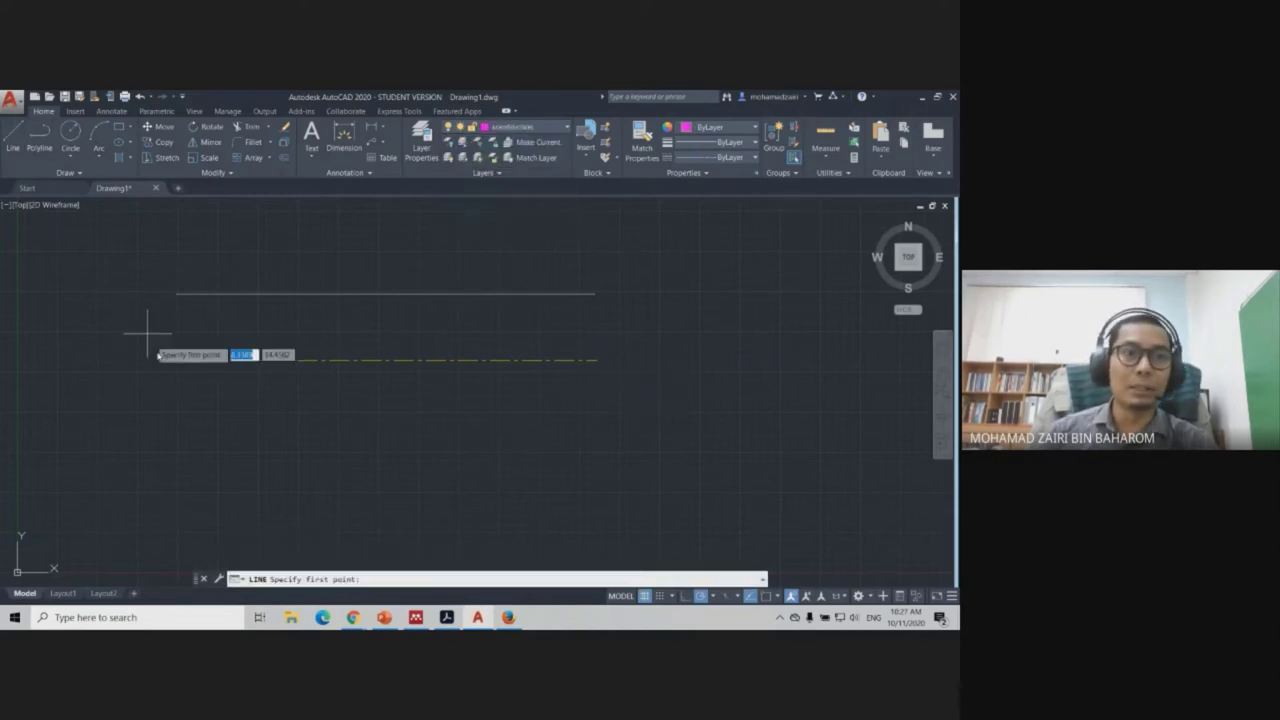
{"action": "left_click", "coordinate": [178, 428]}
{"action": "left_click", "coordinate": [591, 429]}
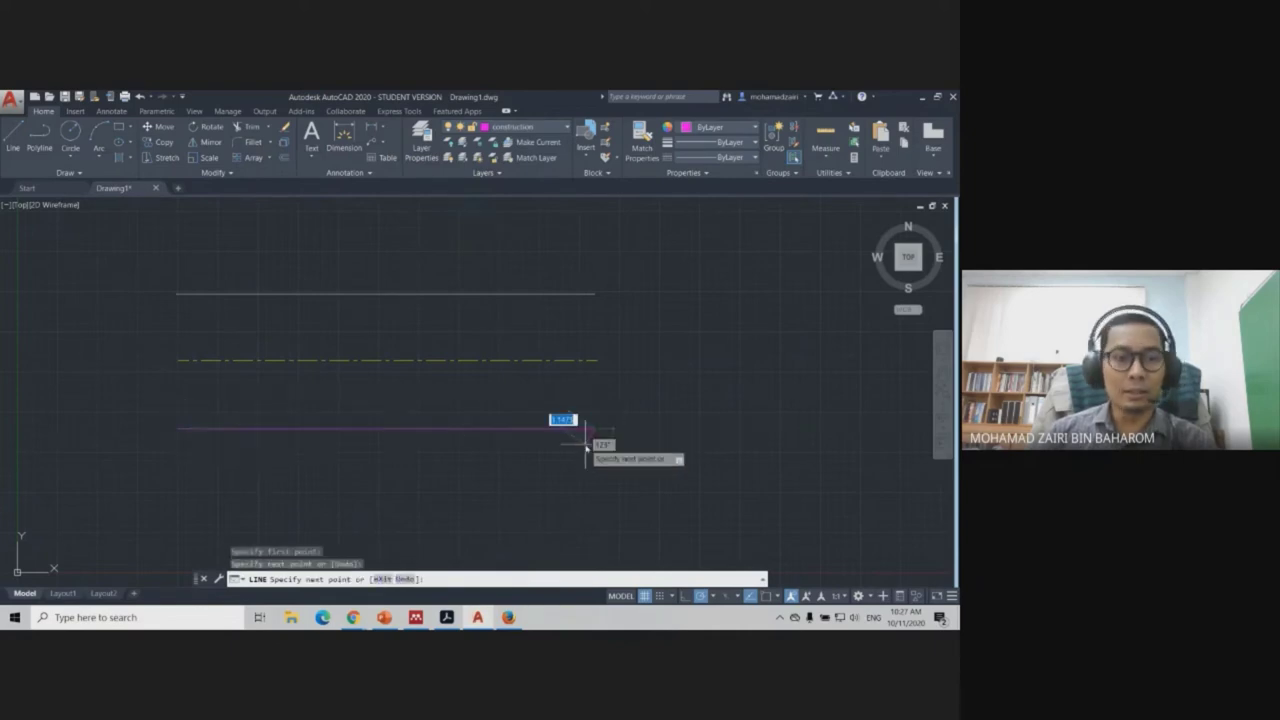
{"action": "key", "text": "Escape"}
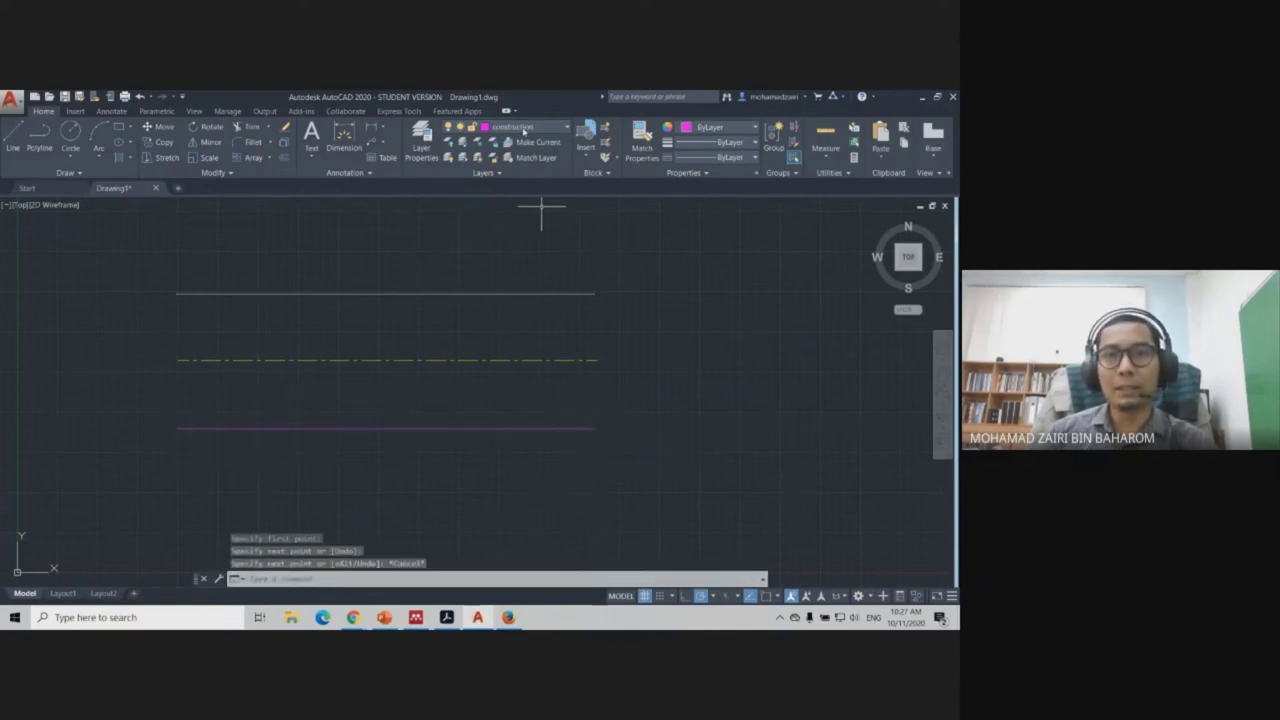
{"action": "left_click", "coordinate": [525, 127]}
{"action": "left_click", "coordinate": [504, 203]}
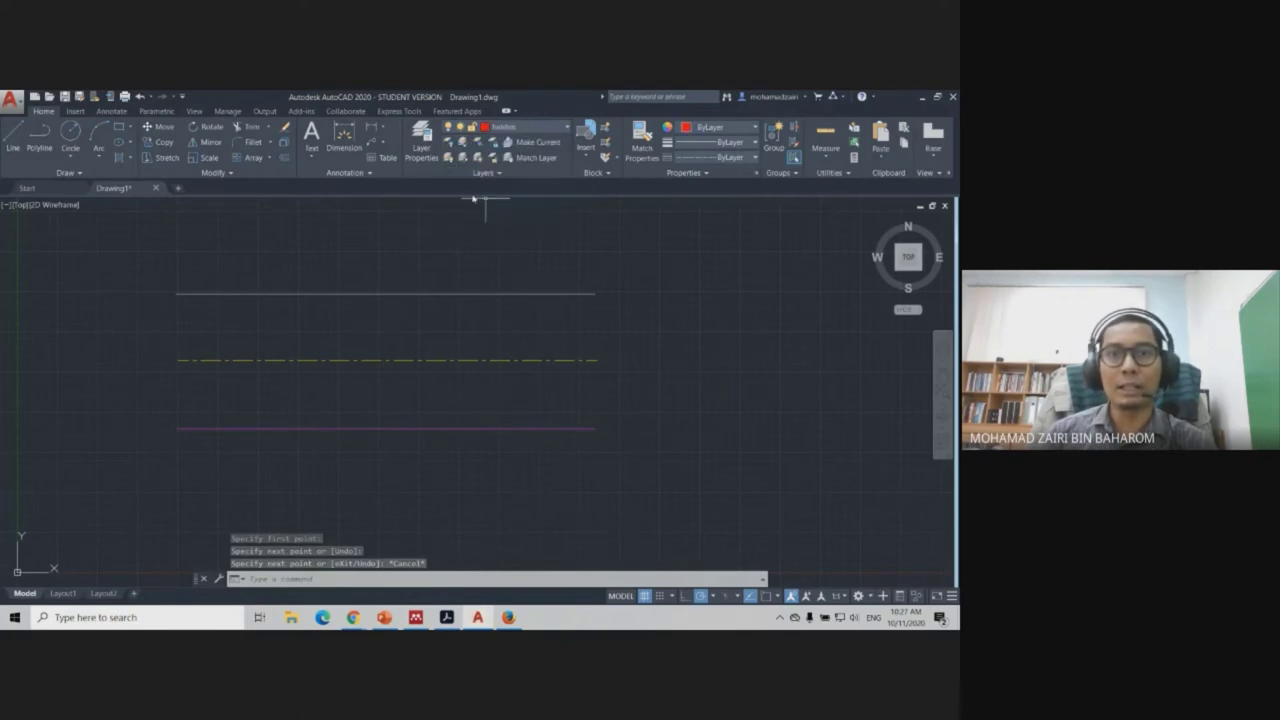
{"action": "left_click", "coordinate": [13, 137]}
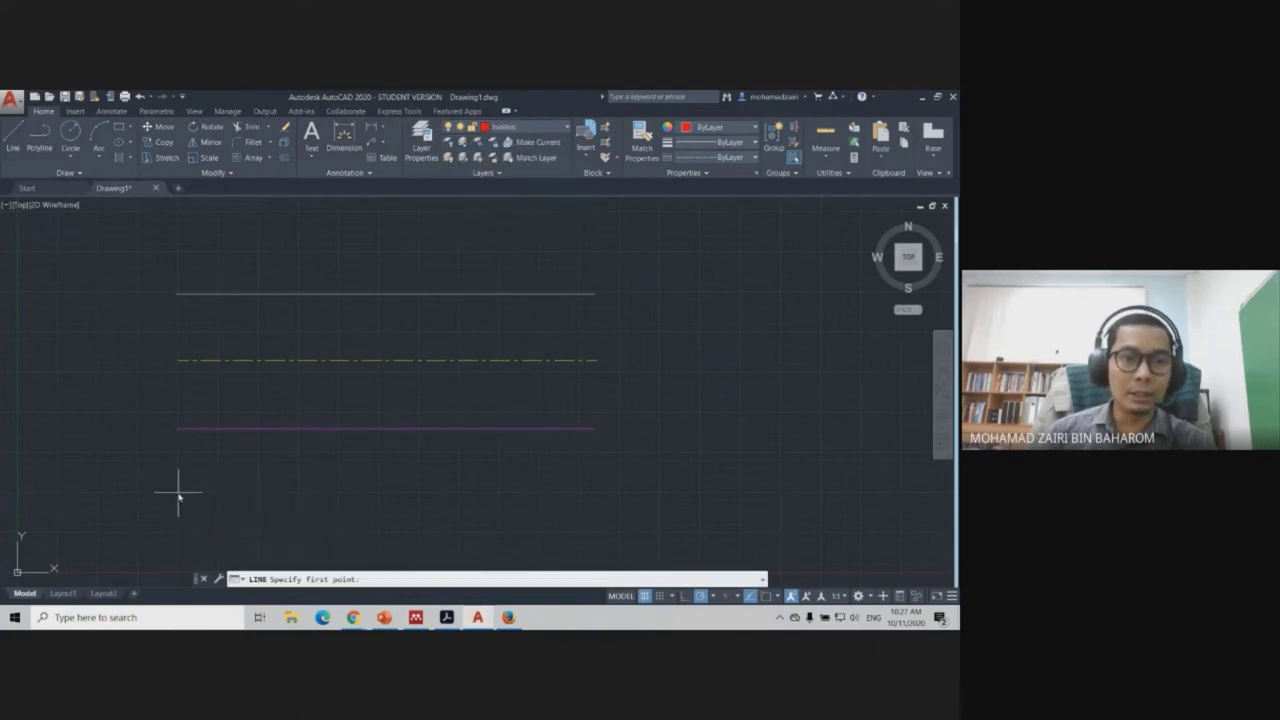
{"action": "left_click", "coordinate": [178, 491]}
{"action": "left_click", "coordinate": [598, 492]}
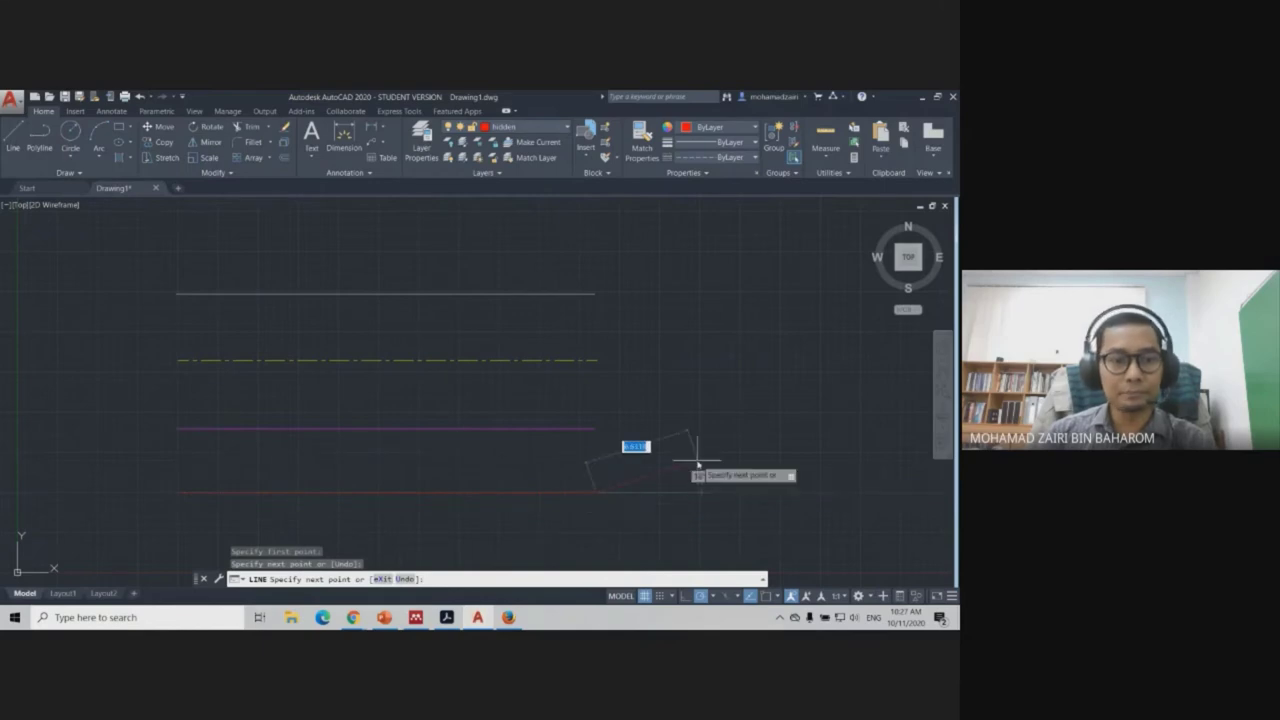
{"action": "key", "text": "Escape"}
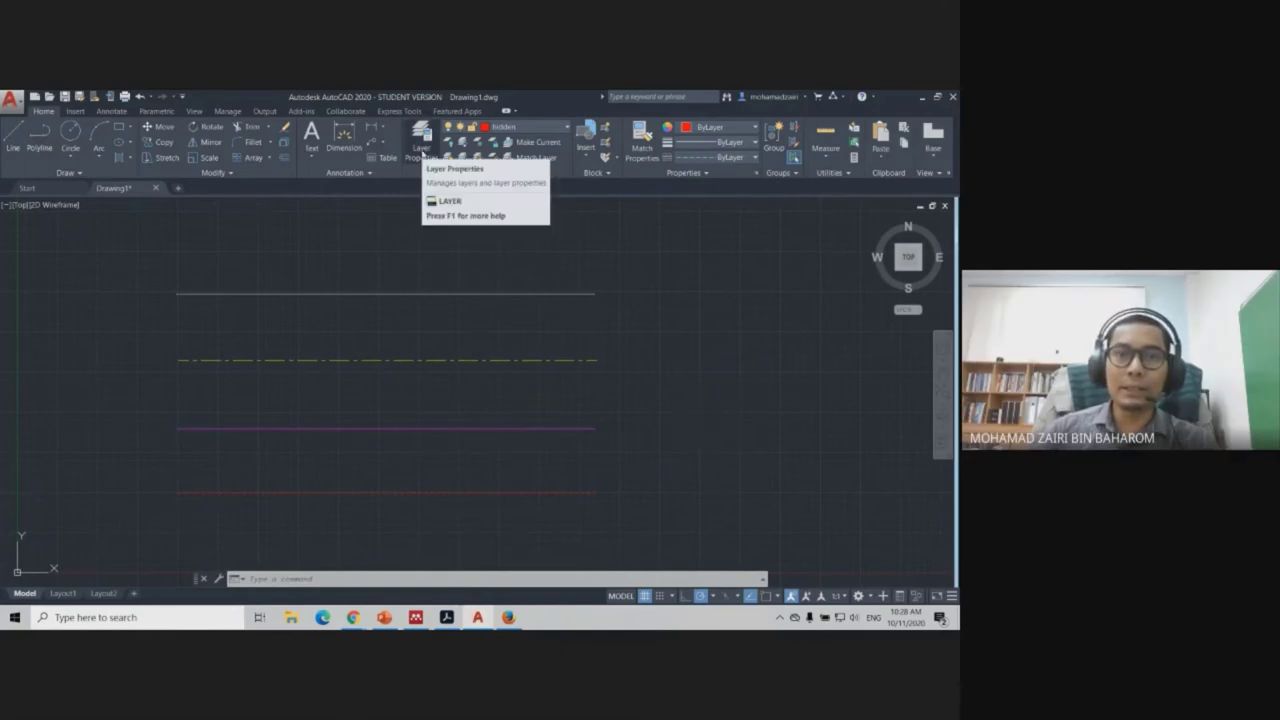
Make dimension the current layer and dimension the top Outline line, placed just above it.
{"action": "left_click", "coordinate": [568, 128]}
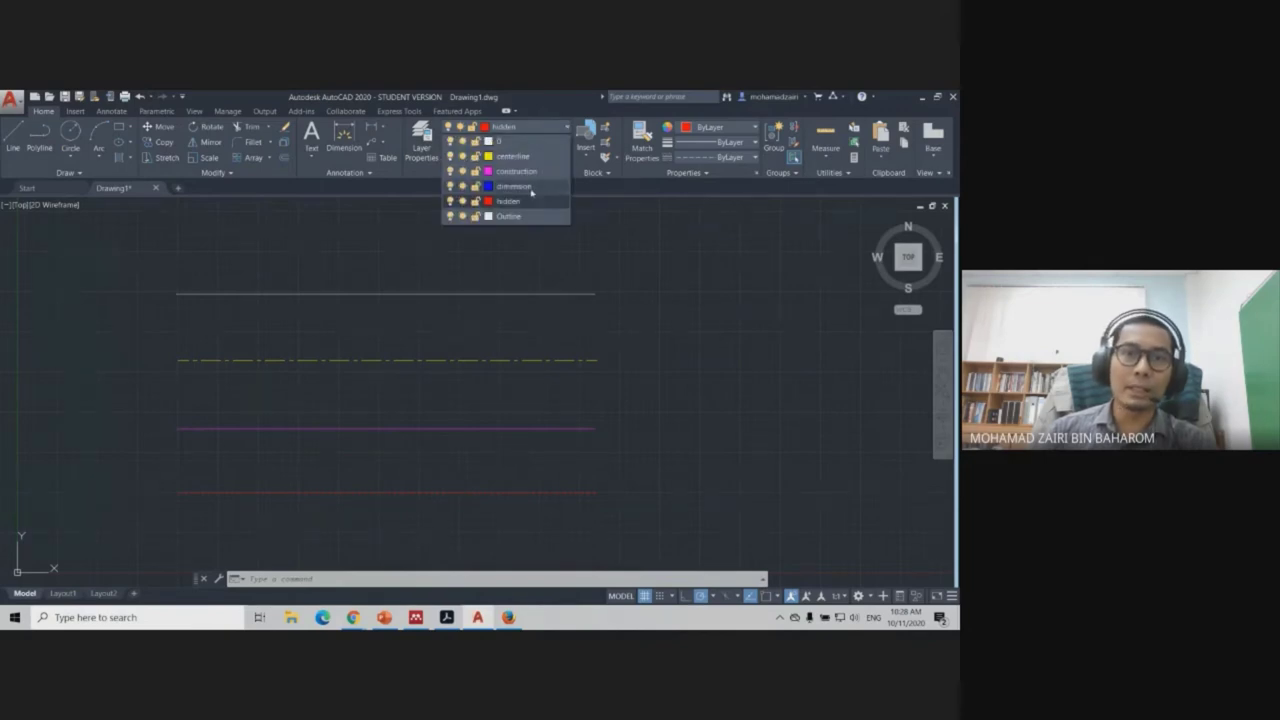
{"action": "left_click", "coordinate": [530, 188]}
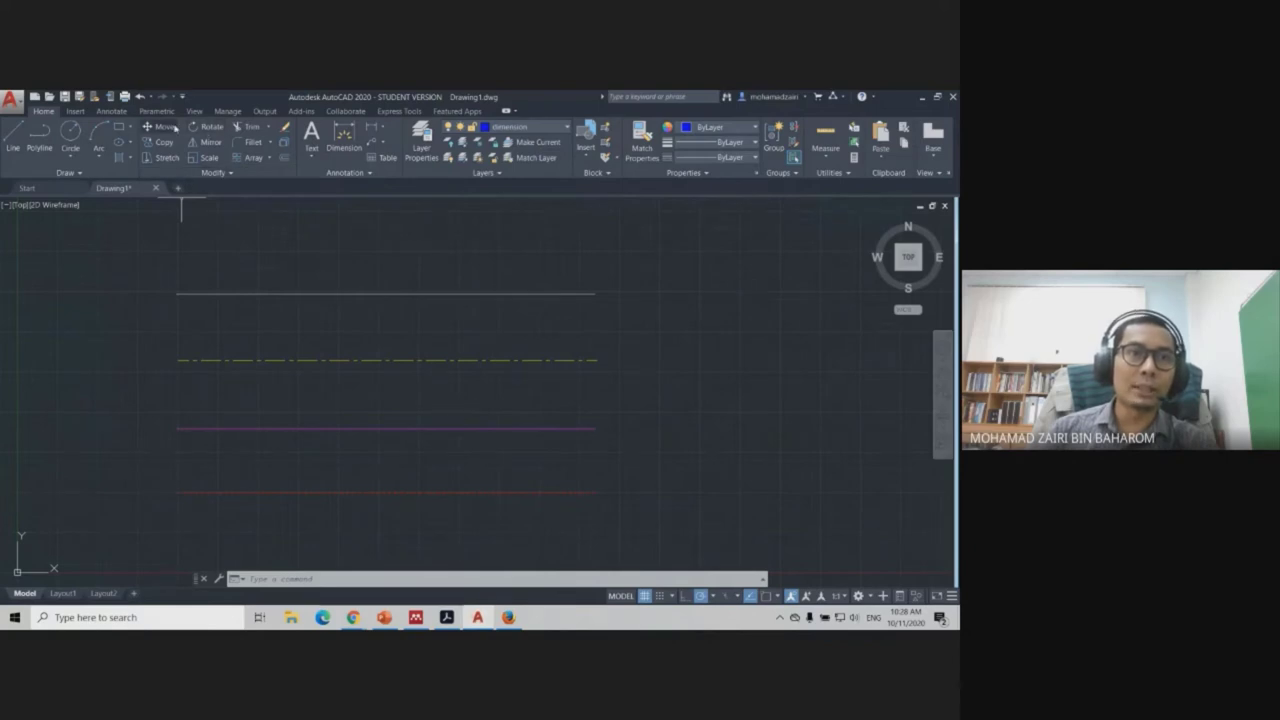
{"action": "left_click", "coordinate": [342, 154]}
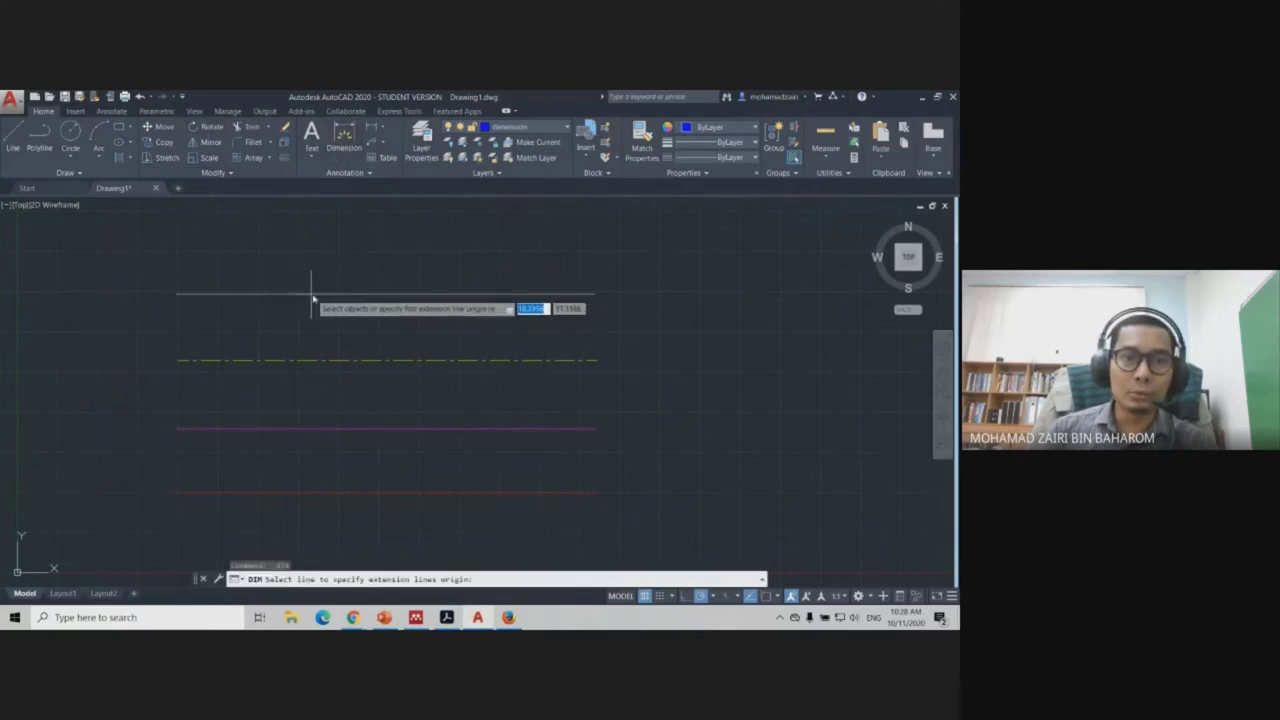
{"action": "left_click", "coordinate": [342, 296]}
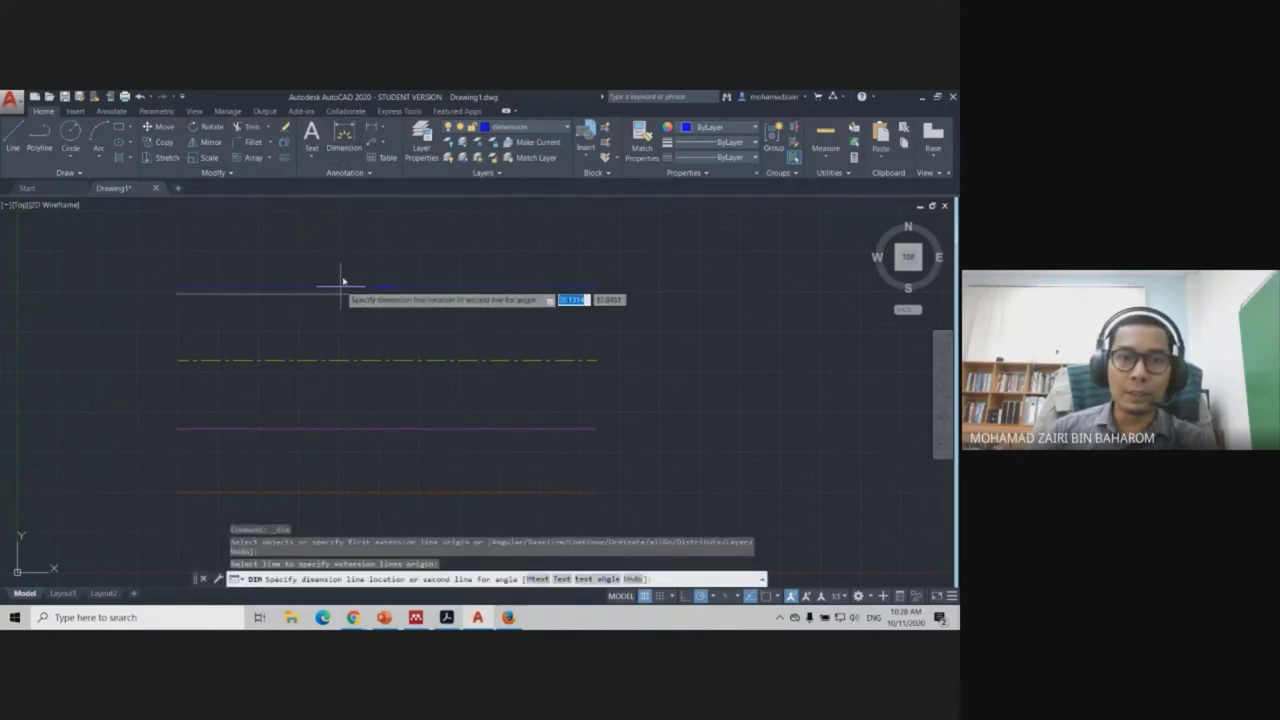
{"action": "left_click", "coordinate": [449, 271]}
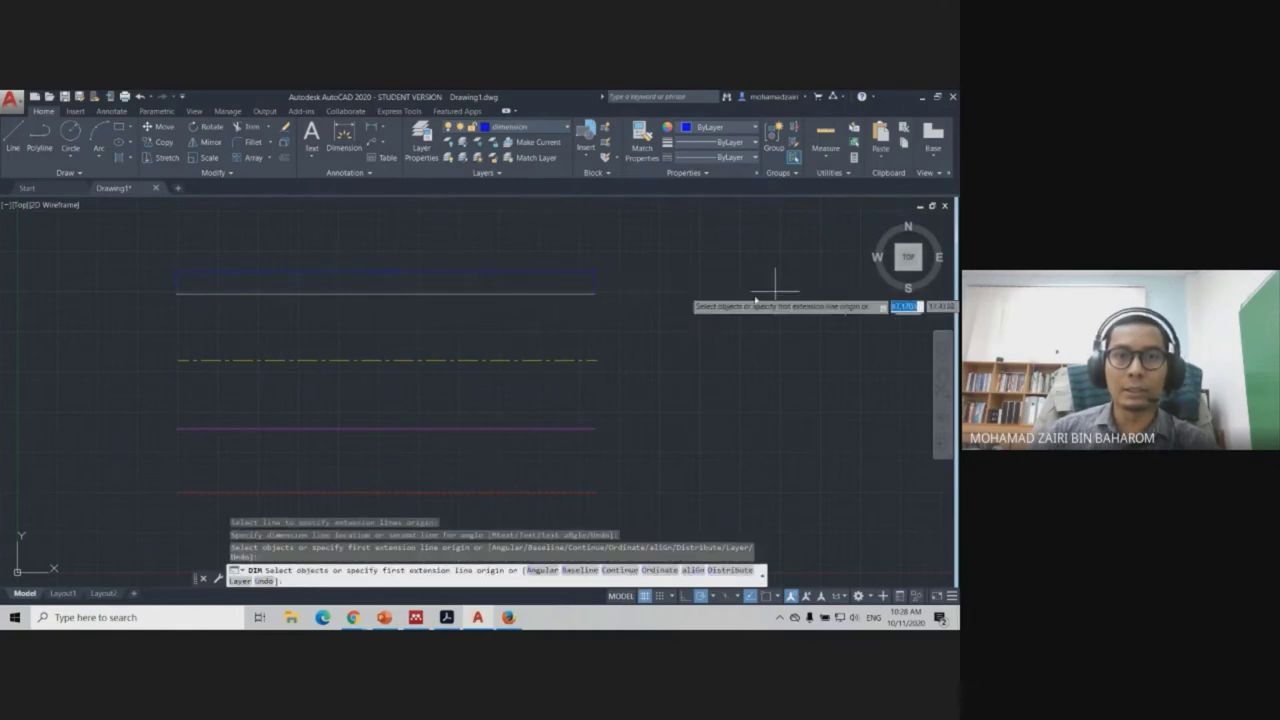
{"action": "key", "text": "Escape"}
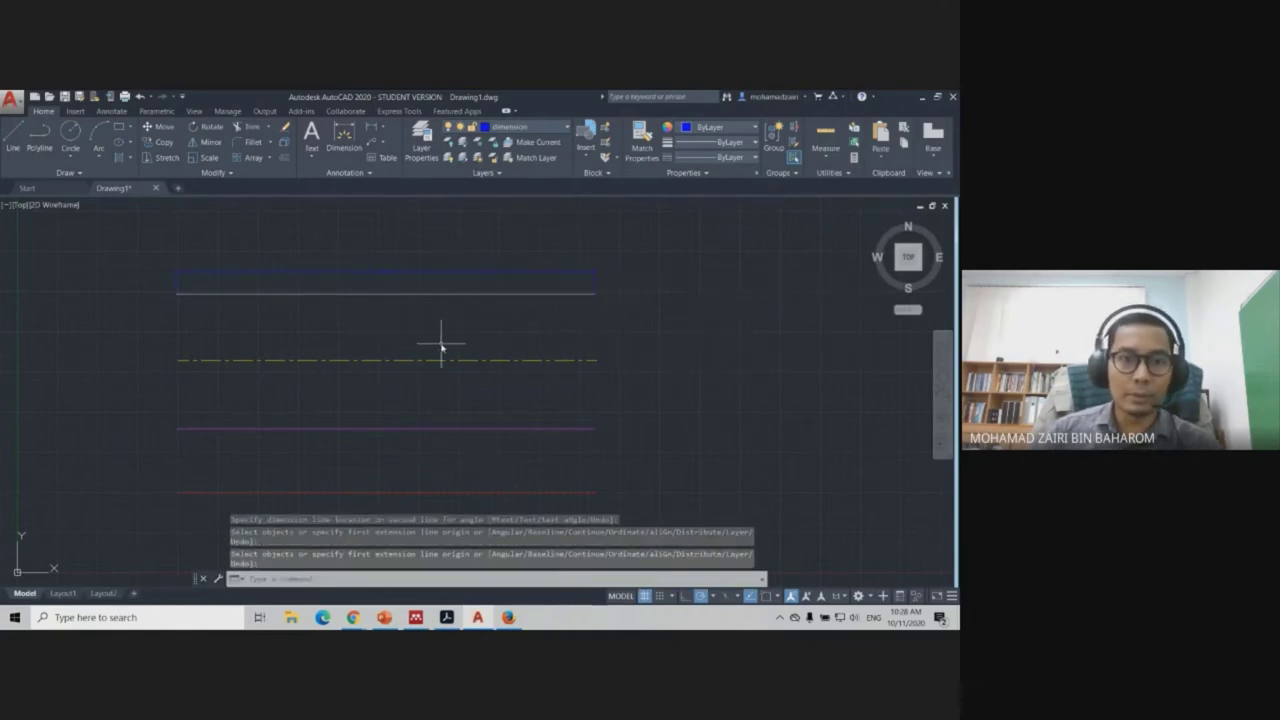
Zoom a window around the four test lines, then open Layer Properties.
{"action": "scroll", "coordinate": [440, 345], "scroll_direction": "up", "scroll_amount": 2}
{"action": "middle_click_drag", "start_coordinate": [466, 340], "coordinate": [581, 334]}
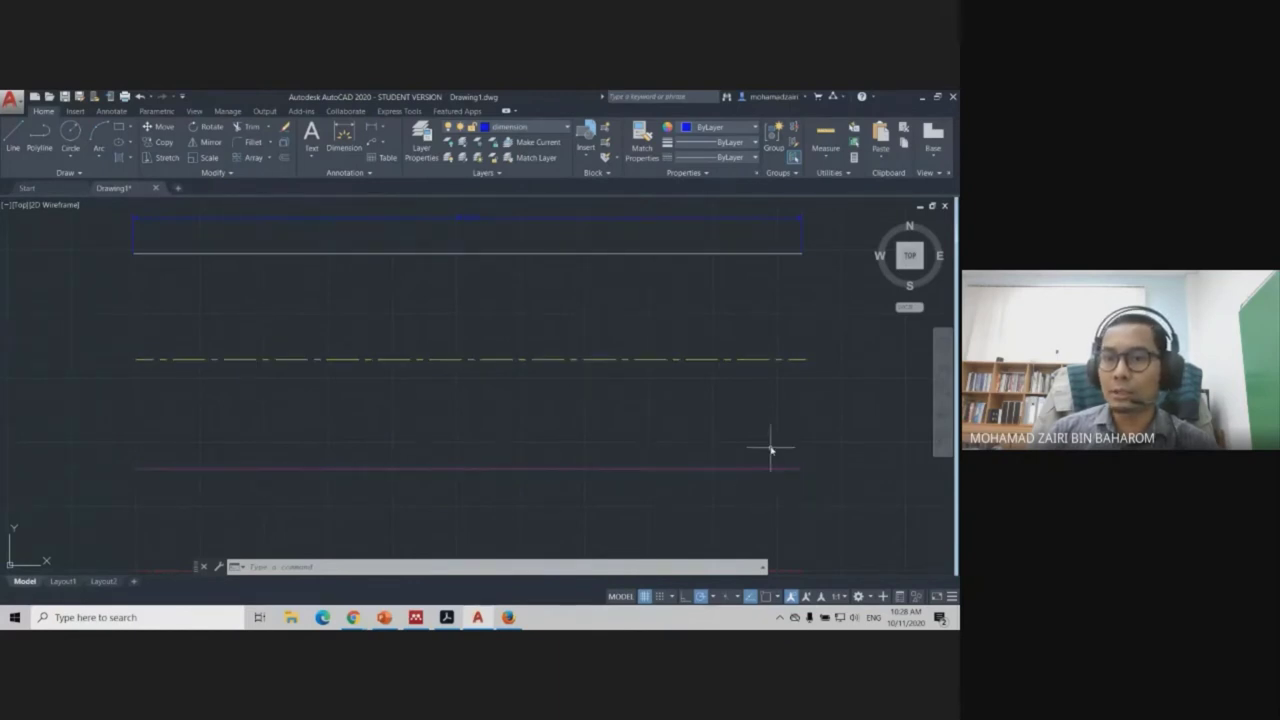
{"action": "scroll", "coordinate": [770, 437], "scroll_direction": "down", "scroll_amount": 2}
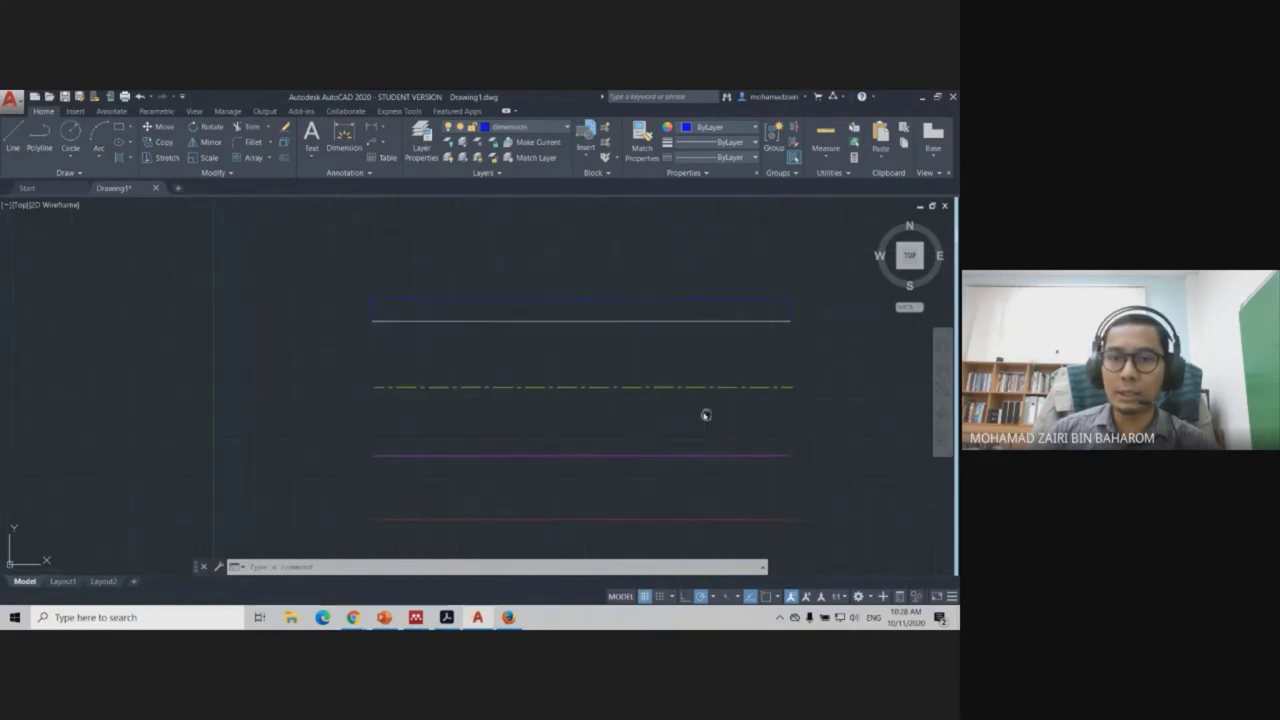
{"action": "middle_click_drag", "start_coordinate": [703, 414], "coordinate": [655, 388]}
{"action": "type", "text": "z"}
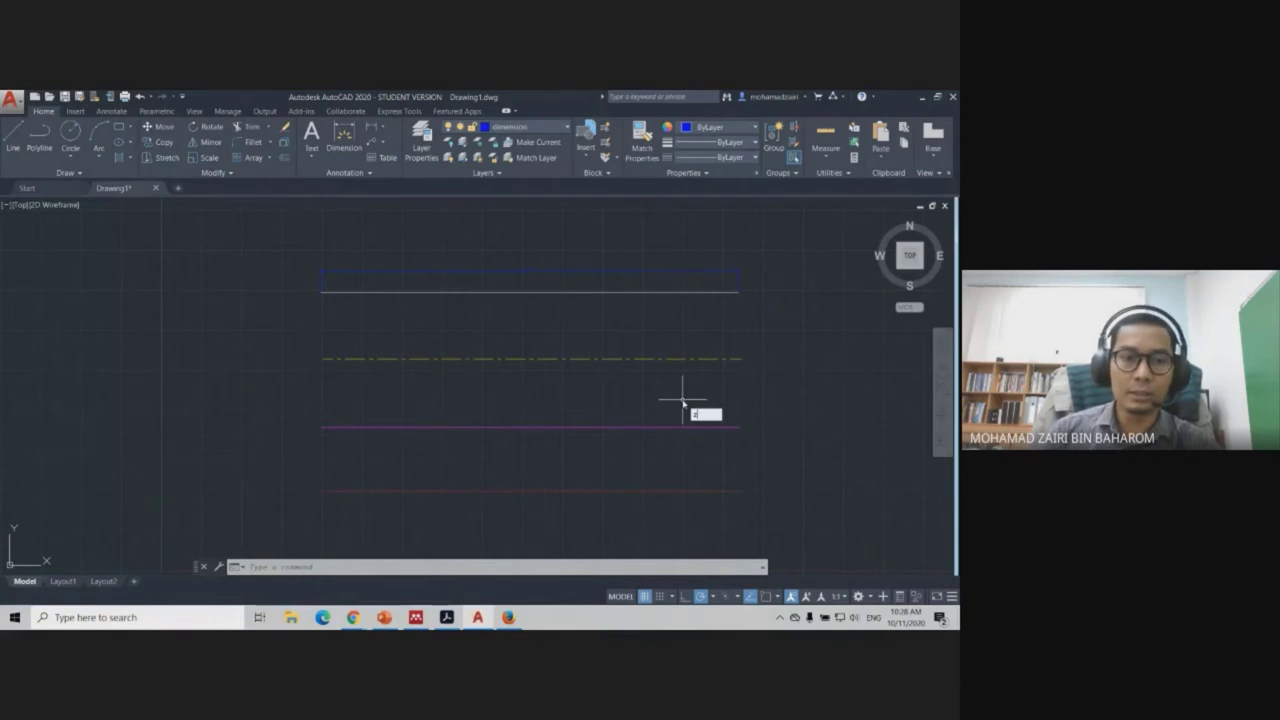
{"action": "key", "text": "Return"}
{"action": "left_click", "coordinate": [297, 233]}
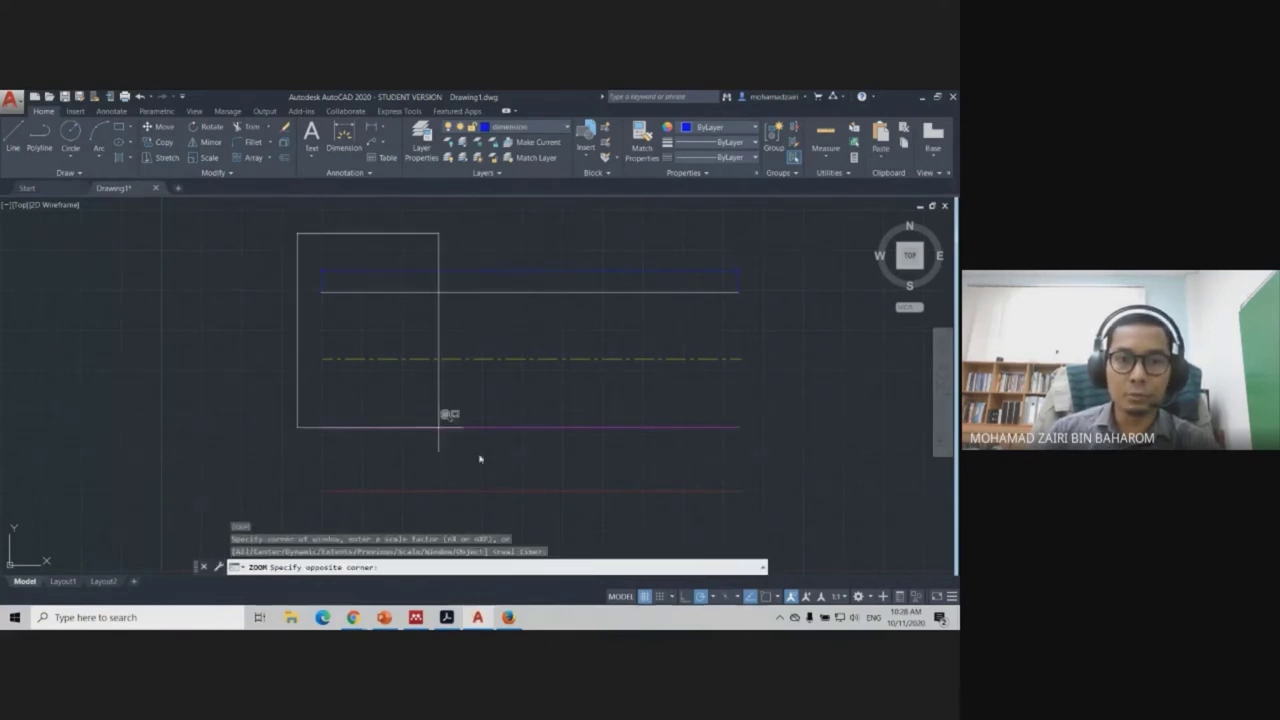
{"action": "left_click", "coordinate": [762, 521]}
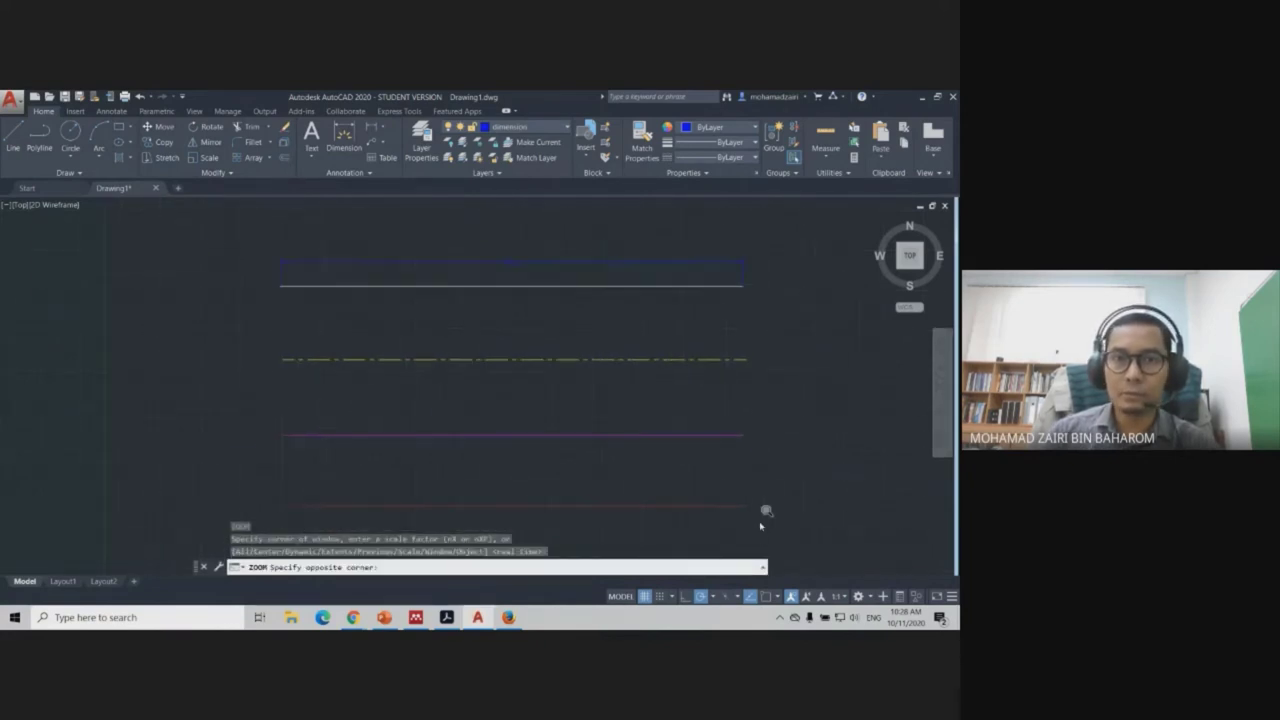
{"action": "left_click", "coordinate": [422, 150]}
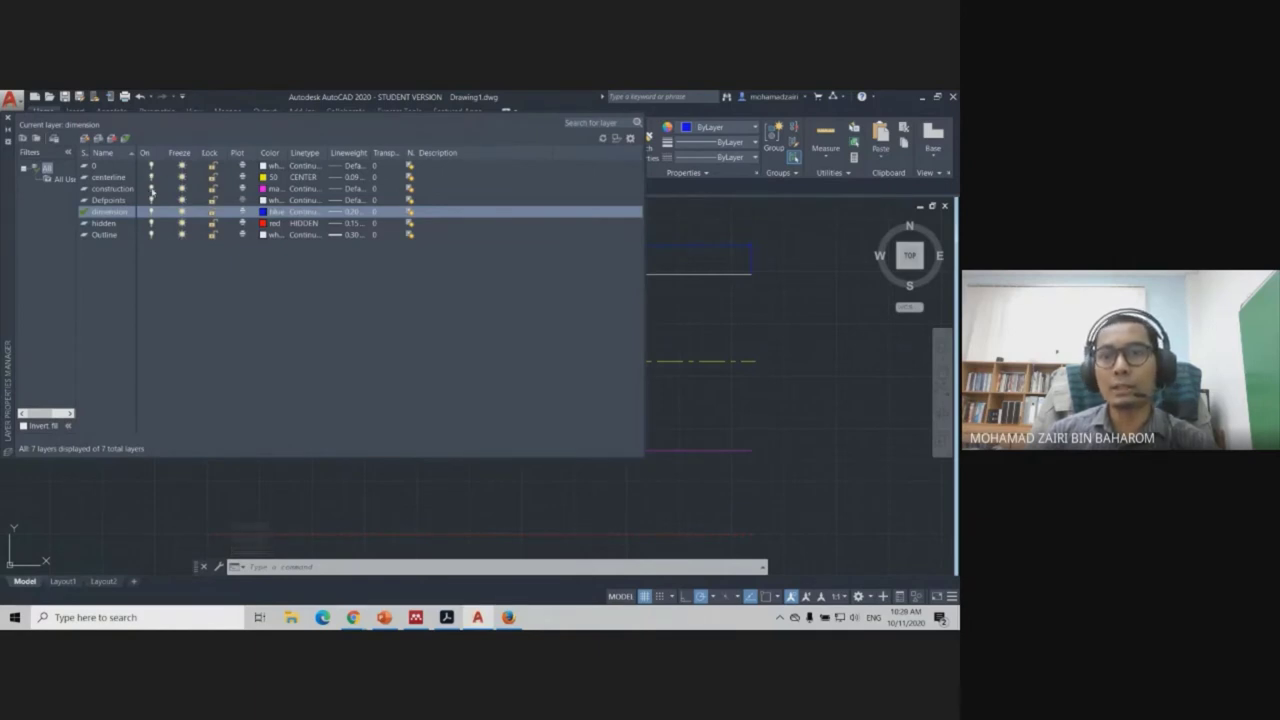
Turn off the construction layer and the current dimension layer, confirming the warning.
{"action": "left_click", "coordinate": [151, 189]}
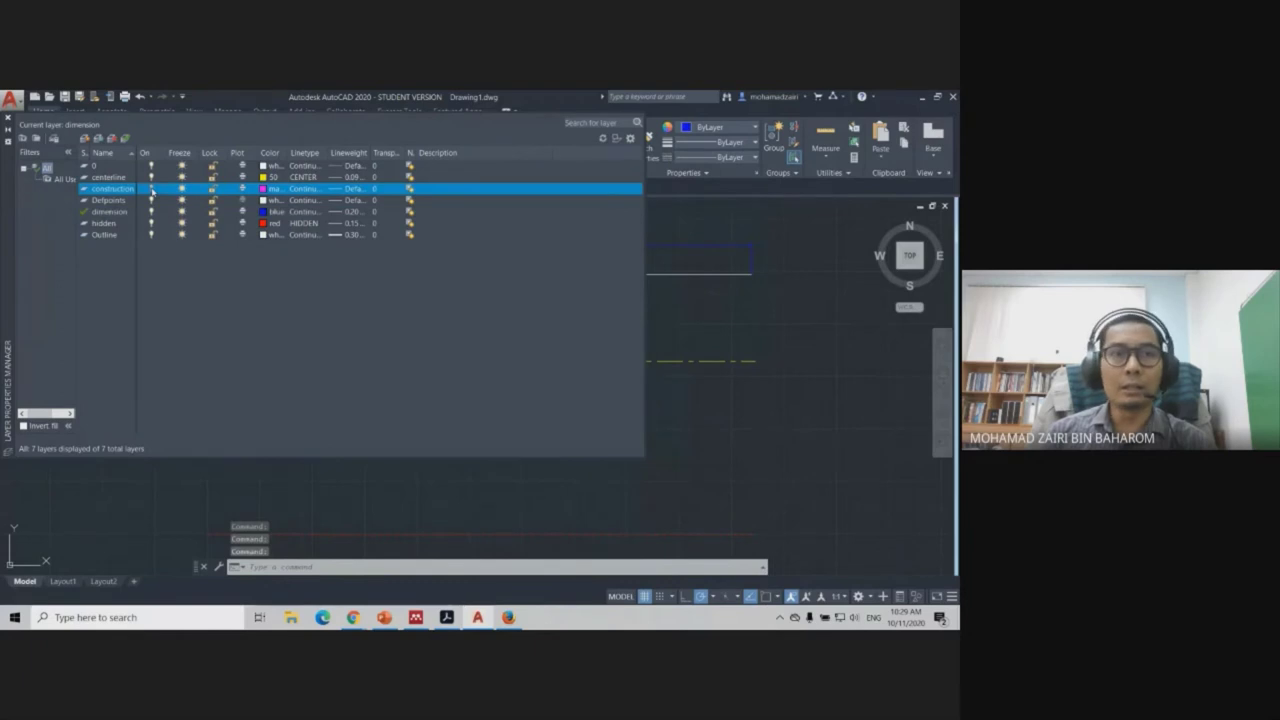
{"action": "left_click", "coordinate": [7, 118]}
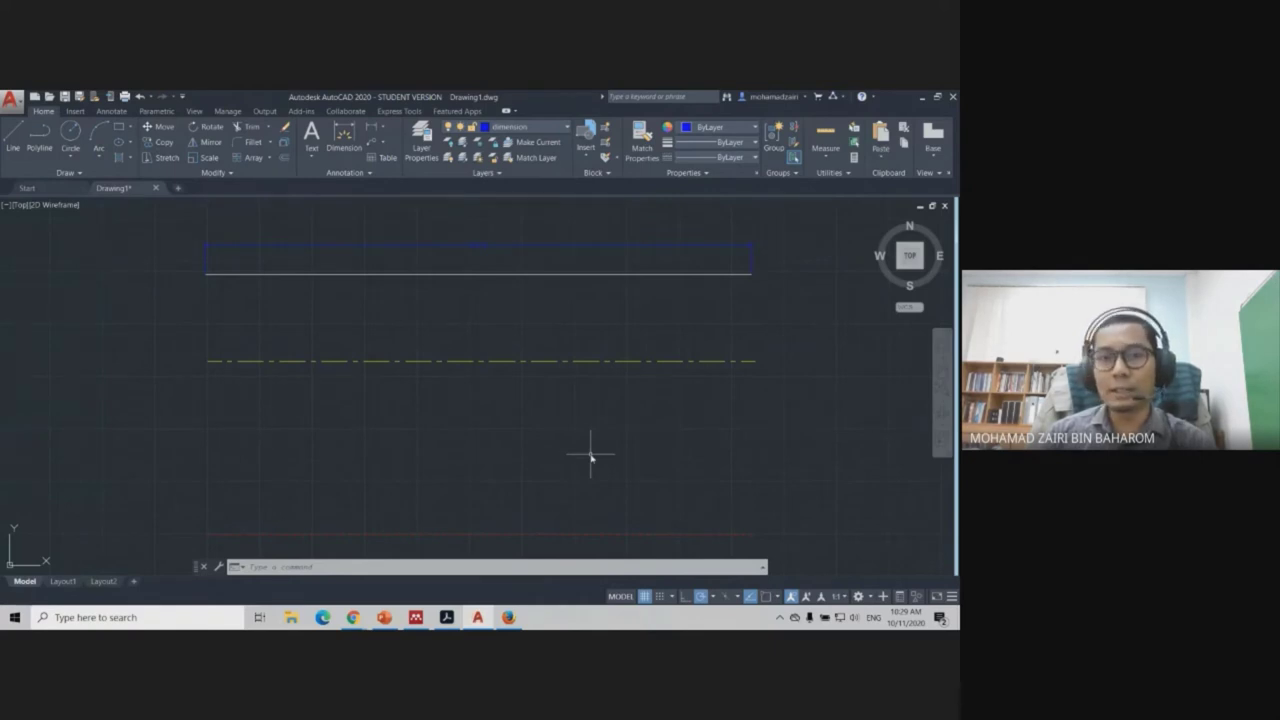
{"action": "left_click", "coordinate": [568, 128]}
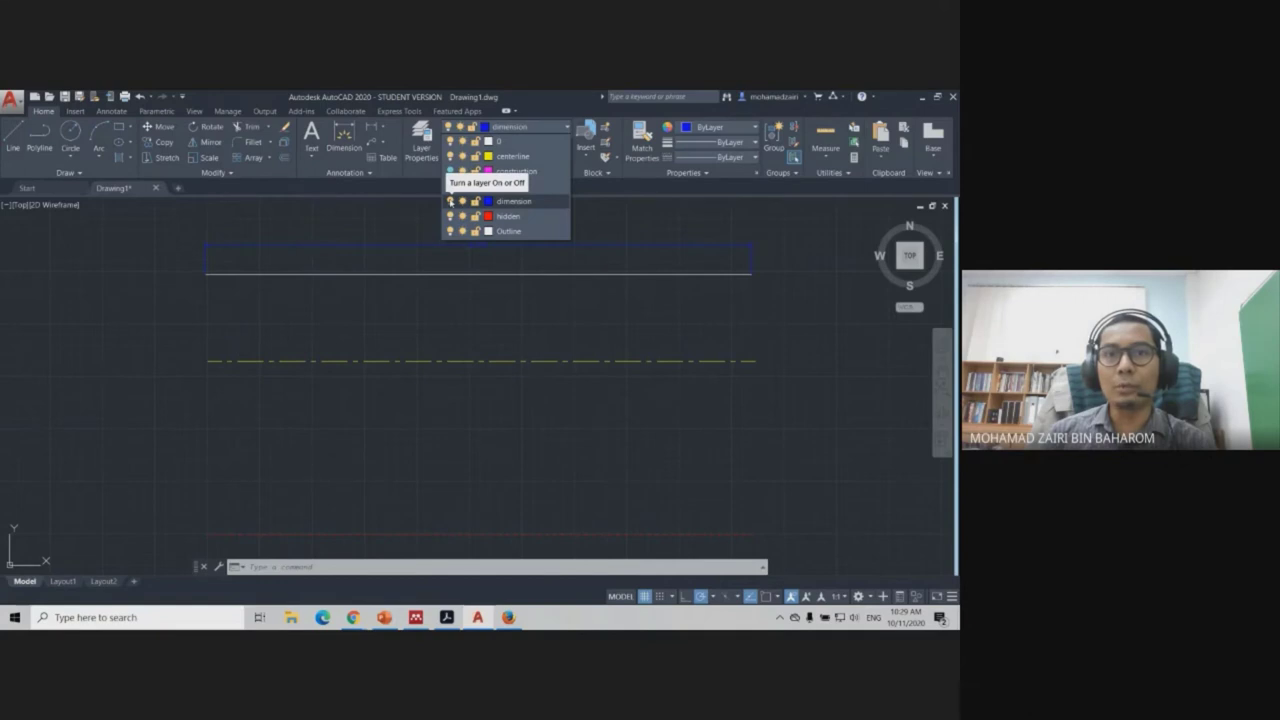
{"action": "left_click", "coordinate": [450, 201]}
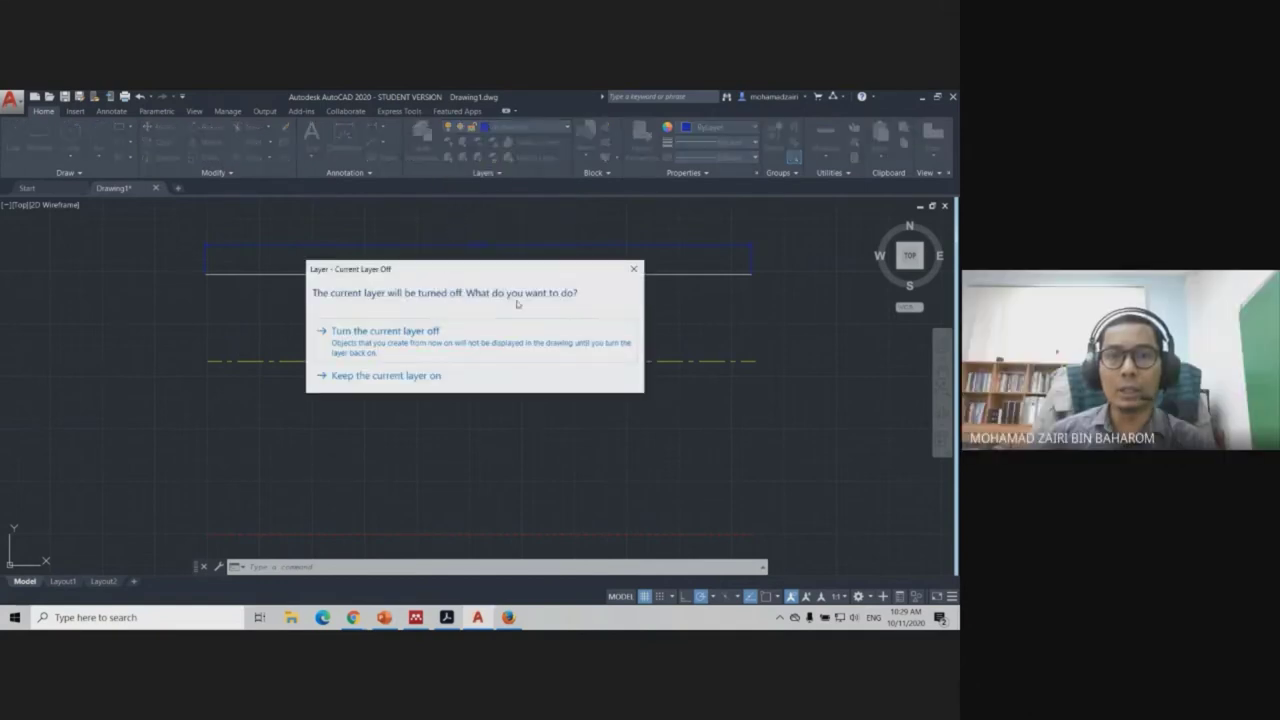
{"action": "left_click", "coordinate": [633, 268]}
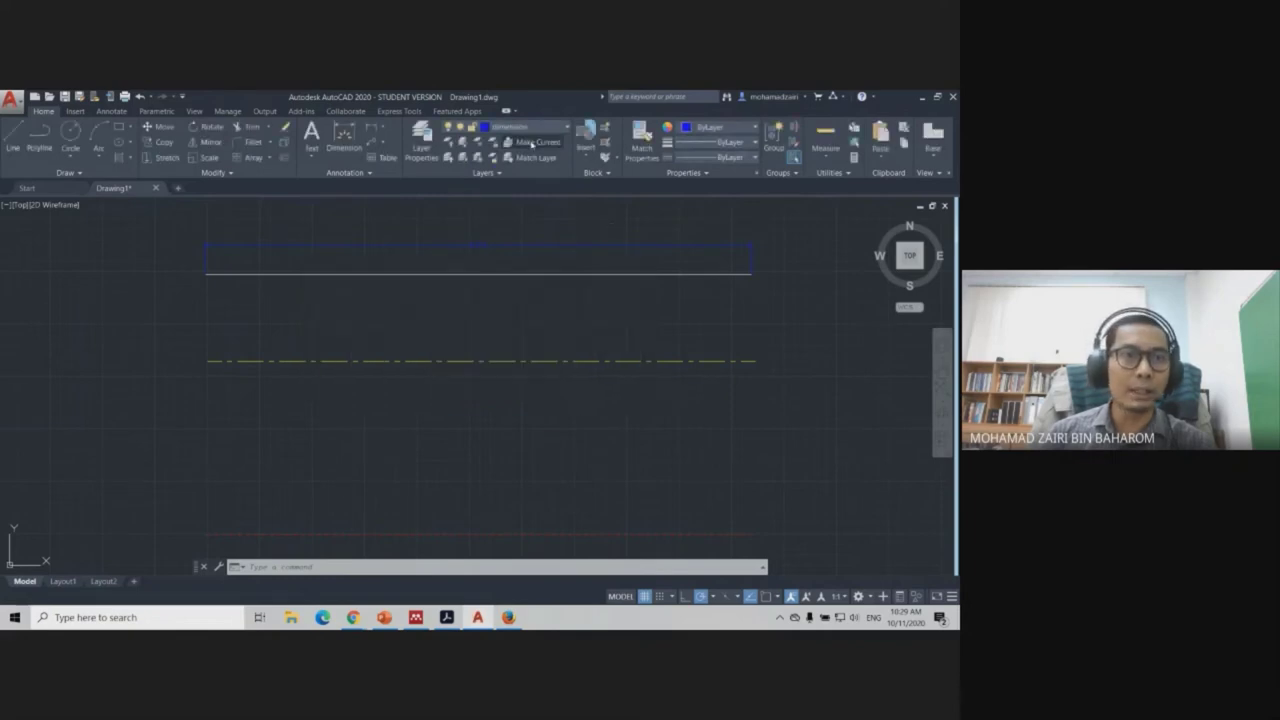
{"action": "left_click", "coordinate": [440, 144]}
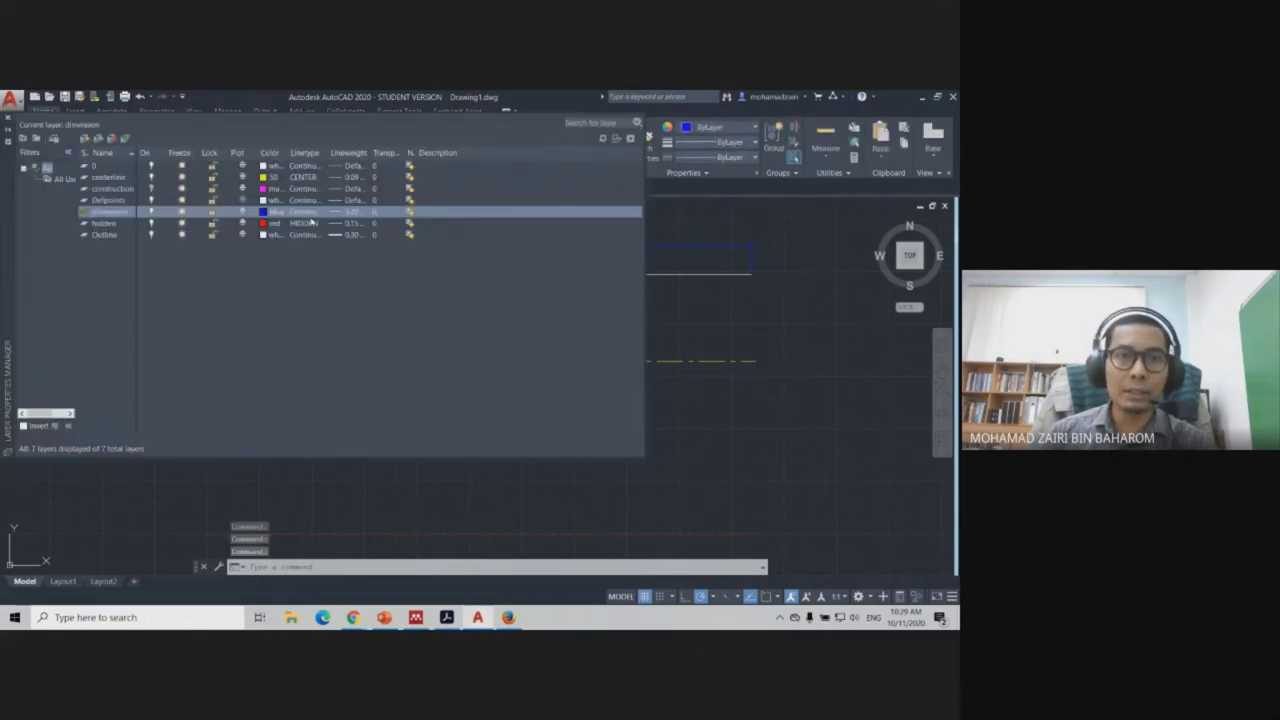
{"action": "left_click", "coordinate": [151, 212]}
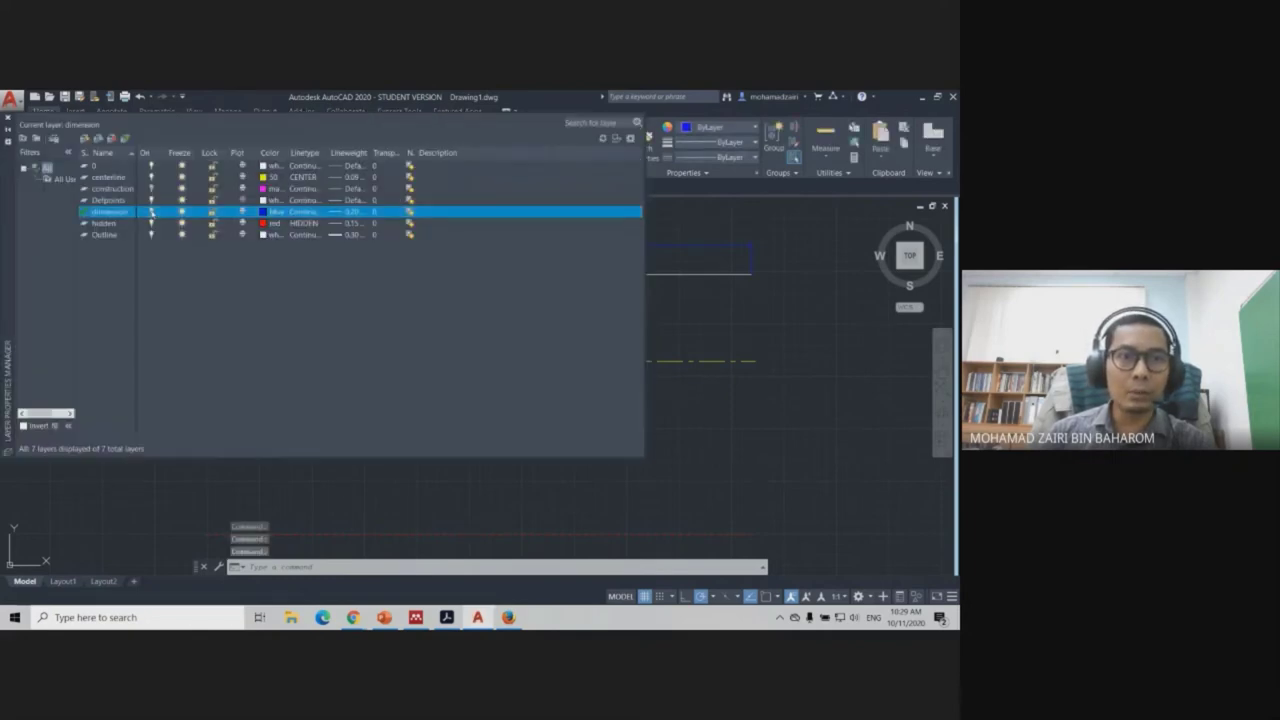
{"action": "left_click", "coordinate": [409, 340]}
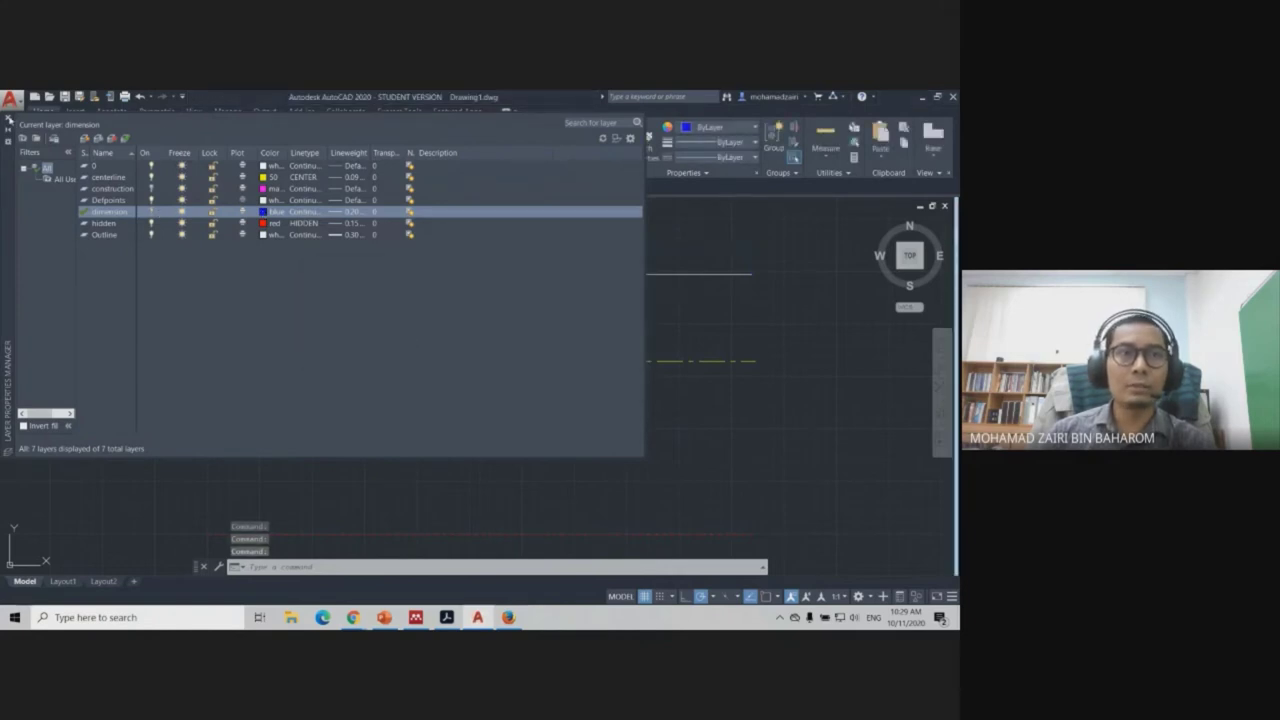
{"action": "left_click", "coordinate": [8, 118]}
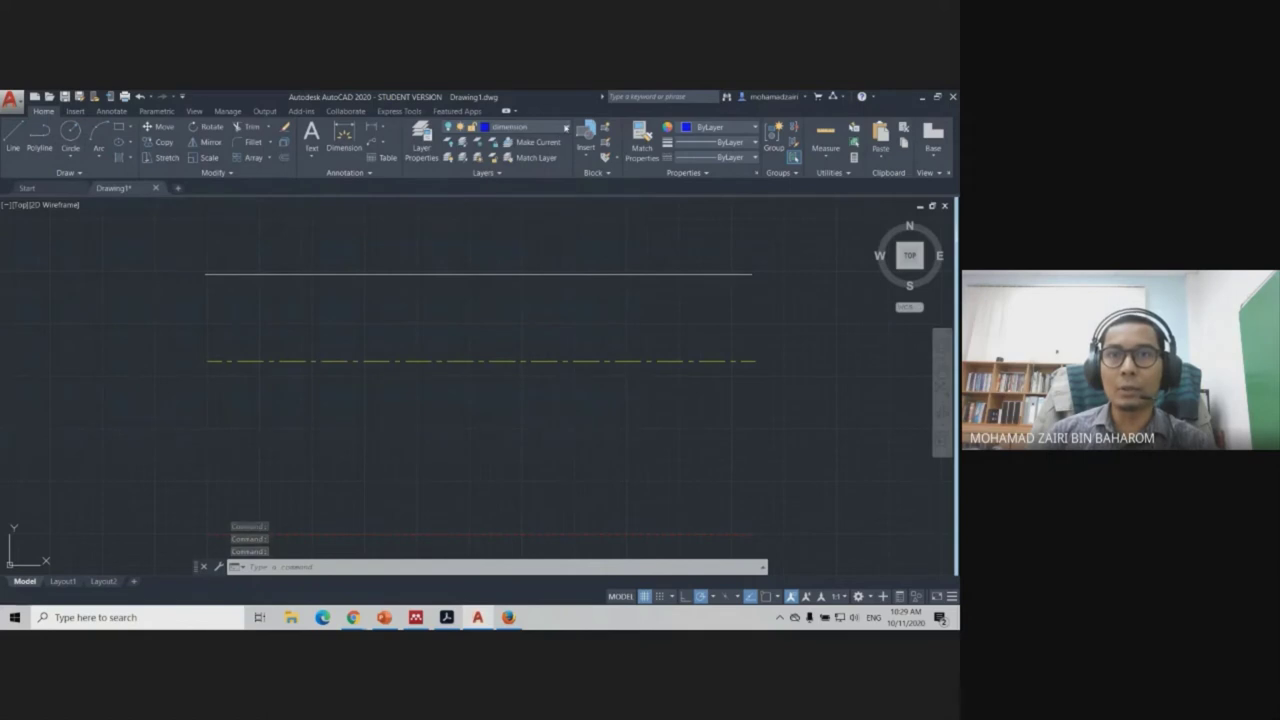
Turn the dimension and construction layers back on from the Layer drop-down.
{"action": "left_click", "coordinate": [540, 127]}
{"action": "left_click", "coordinate": [451, 201]}
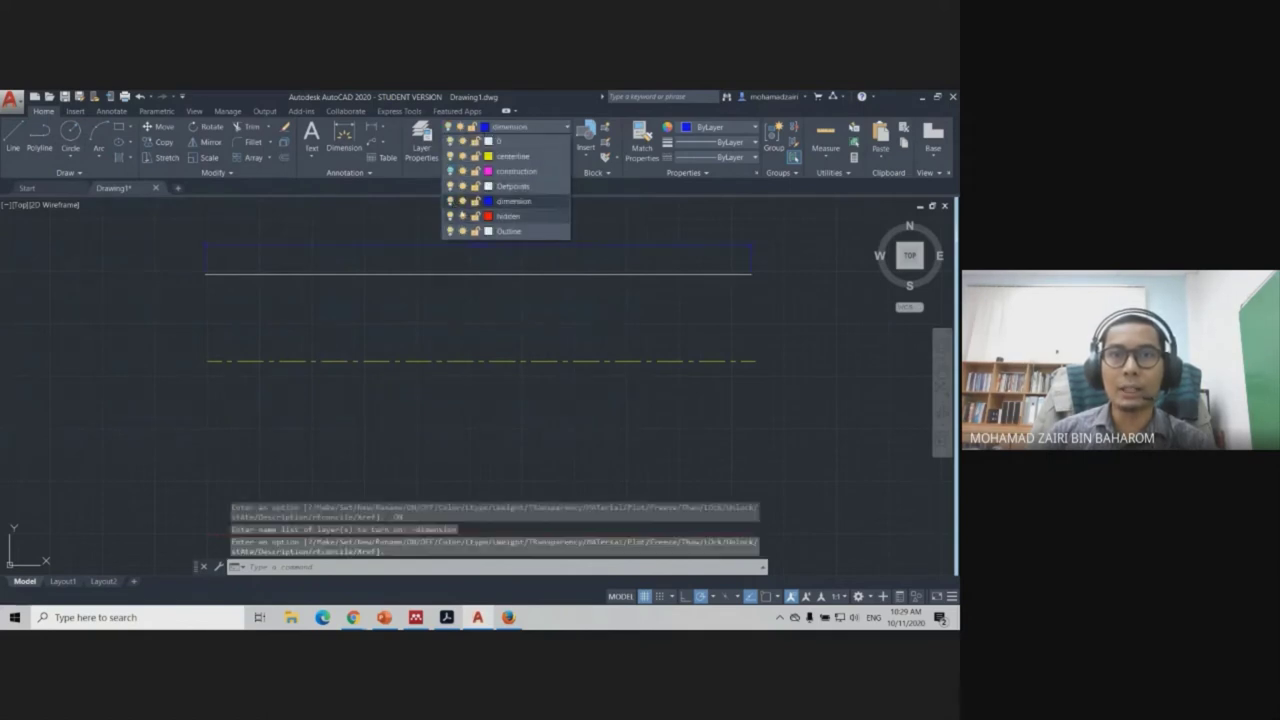
{"action": "left_click", "coordinate": [451, 171]}
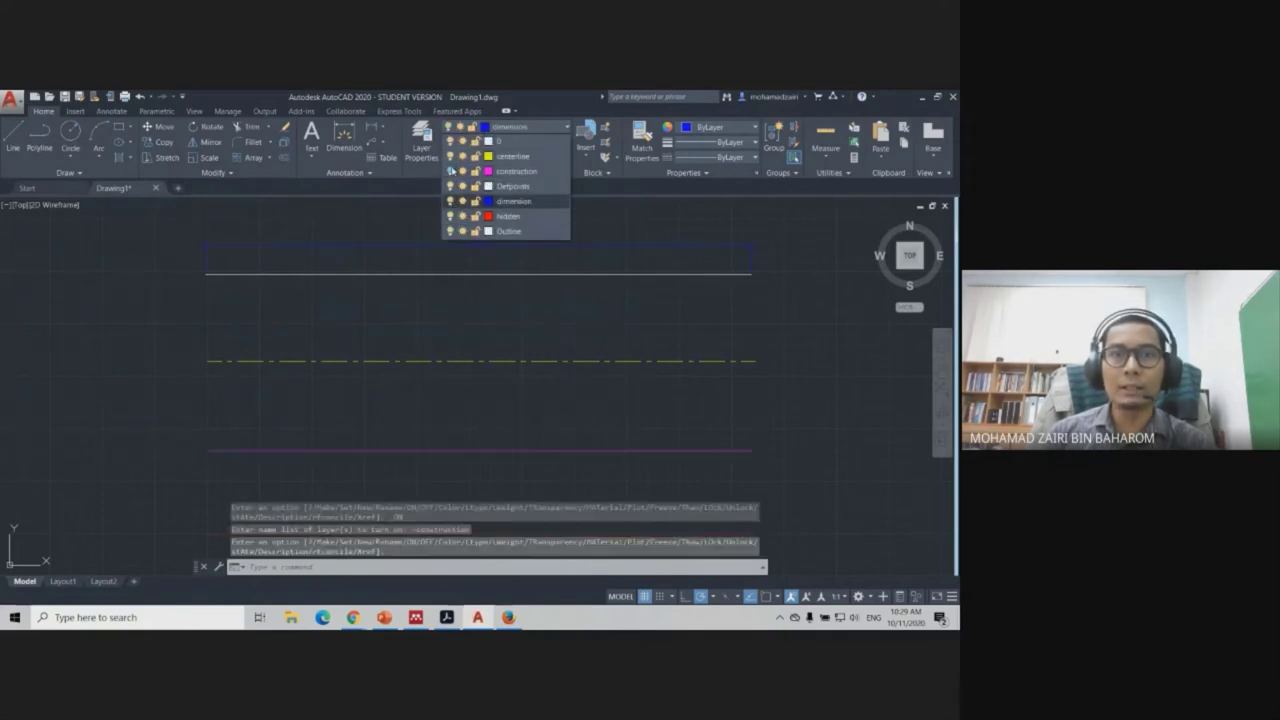
{"action": "left_click", "coordinate": [836, 378]}
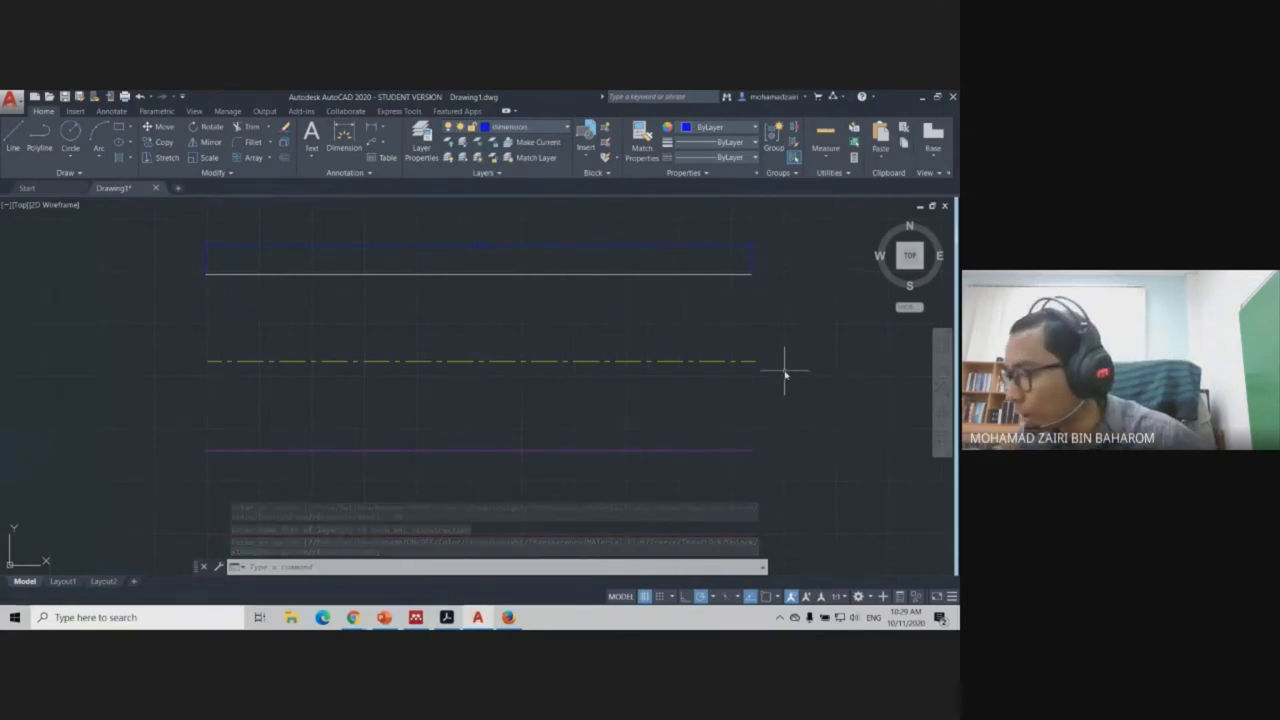
Switch to Chrome's Google Meet tab and answer the pending join request.
{"action": "left_click", "coordinate": [350, 614]}
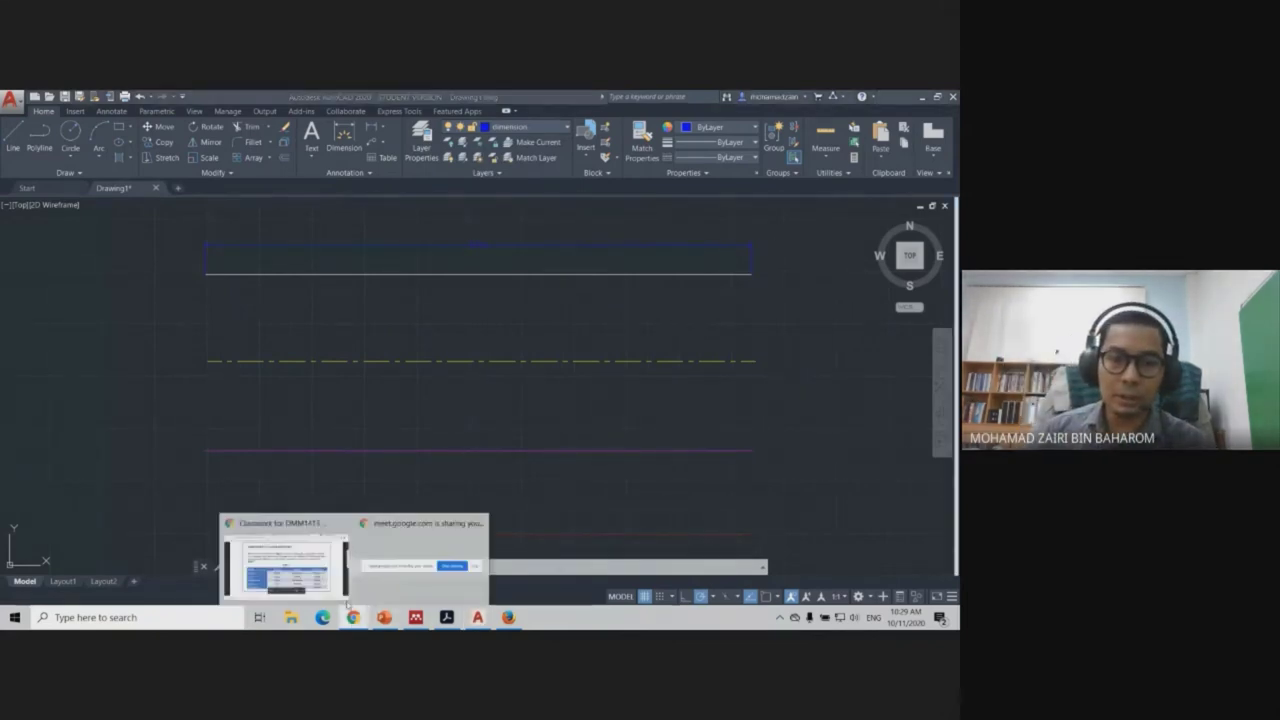
{"action": "left_click", "coordinate": [285, 565]}
{"action": "left_click", "coordinate": [765, 100]}
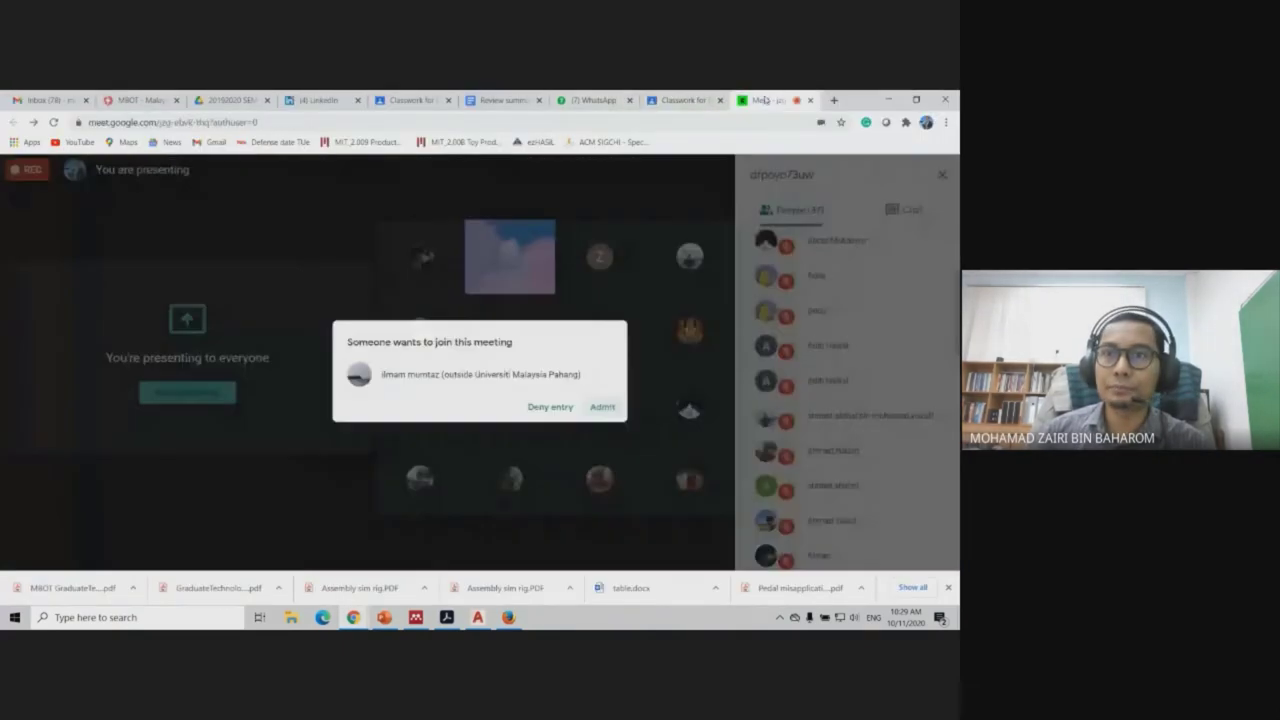
{"action": "left_click", "coordinate": [478, 617]}
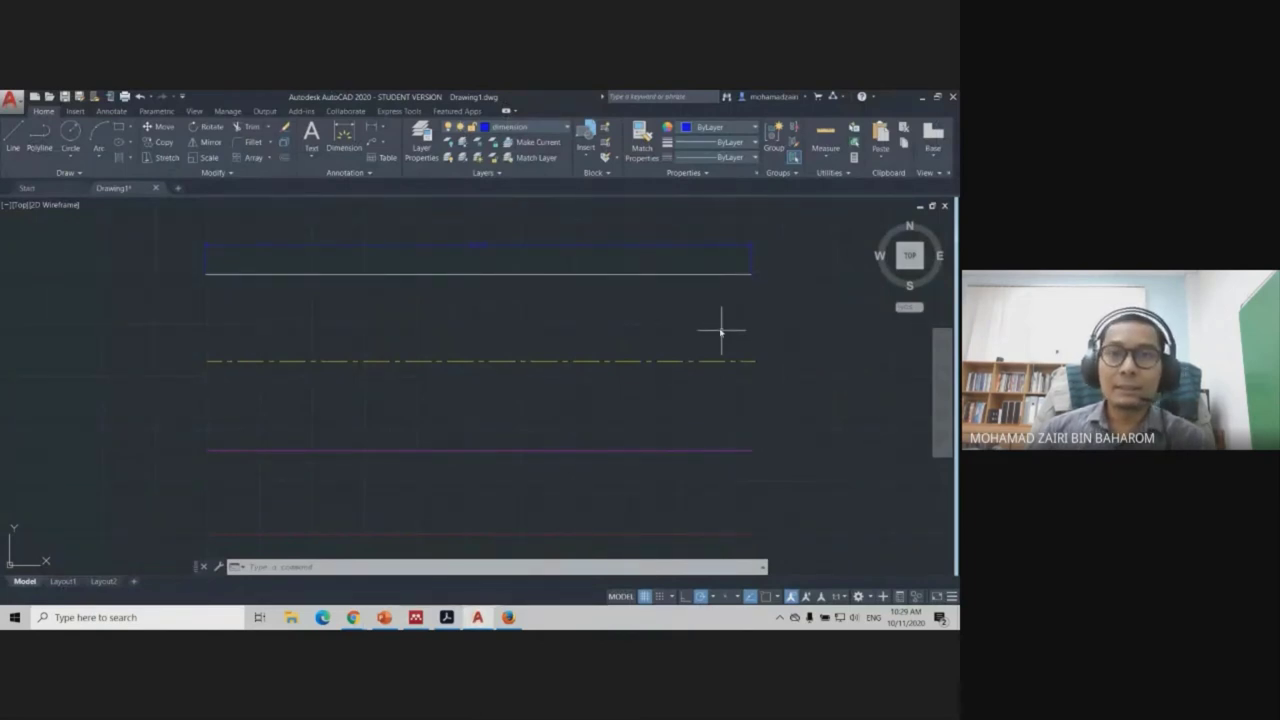
{"action": "scroll", "coordinate": [716, 328], "scroll_direction": "down", "scroll_amount": 2}
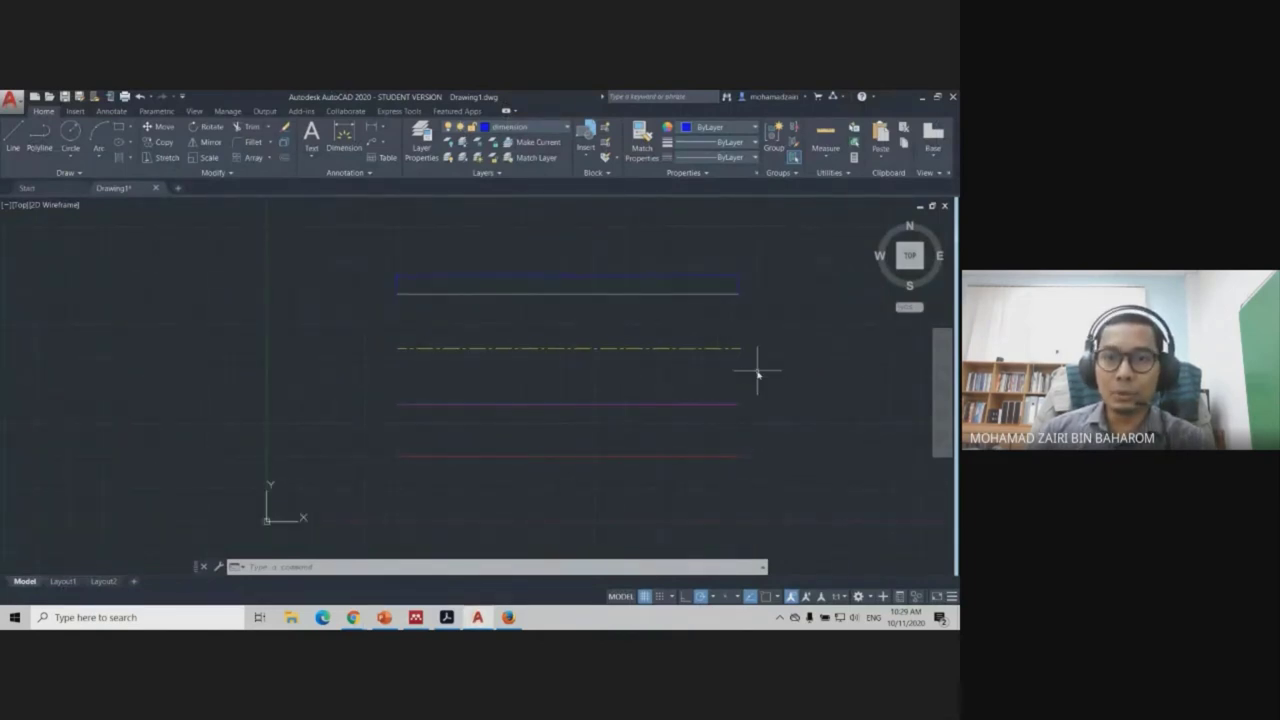
{"action": "middle_click_drag", "start_coordinate": [757, 371], "coordinate": [709, 350]}
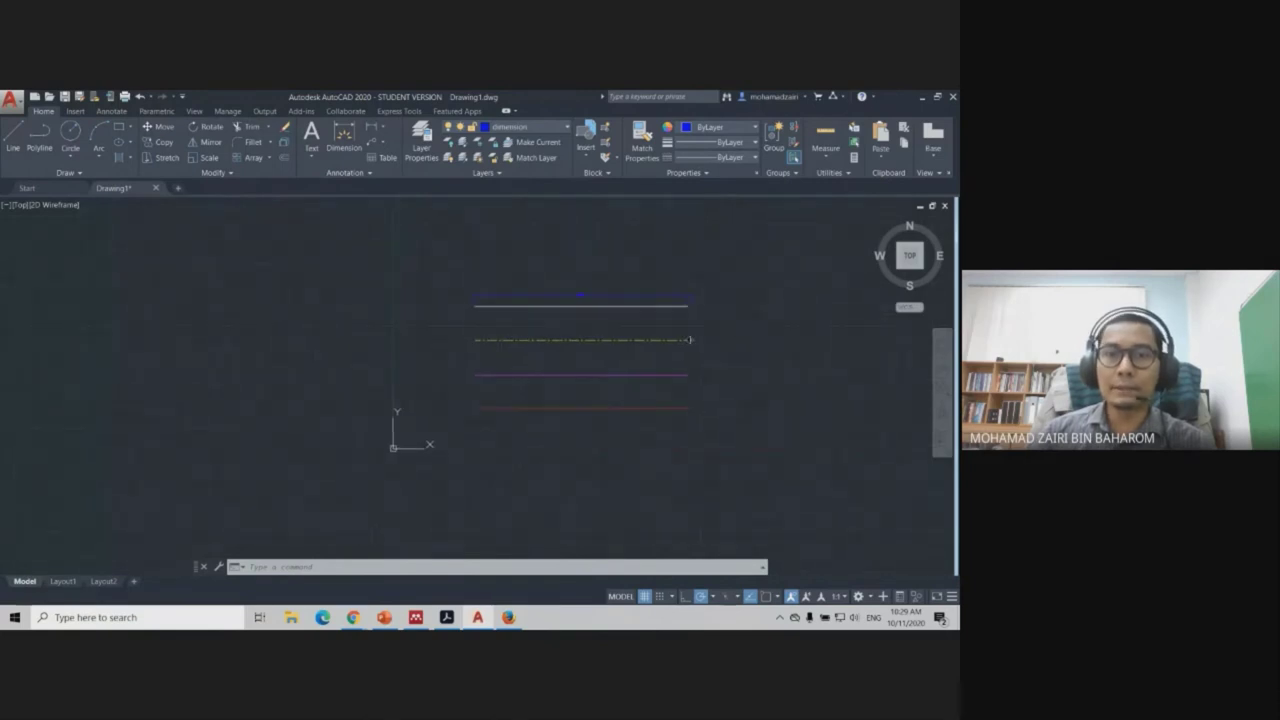
{"action": "mouse_move", "coordinate": [688, 211]}
{"action": "middle_mouse_down"}
{"action": "mouse_move", "coordinate": [403, 356]}
{"action": "mouse_move", "coordinate": [643, 314]}
{"action": "mouse_move", "coordinate": [618, 328]}
{"action": "mouse_move", "coordinate": [626, 266]}
{"action": "mouse_move", "coordinate": [214, 323]}
{"action": "mouse_move", "coordinate": [872, 453]}
{"action": "middle_mouse_up"}
{"action": "scroll", "coordinate": [643, 314], "scroll_direction": "up", "scroll_amount": 2}
{"action": "middle_click_drag", "start_coordinate": [485, 369], "coordinate": [543, 363]}
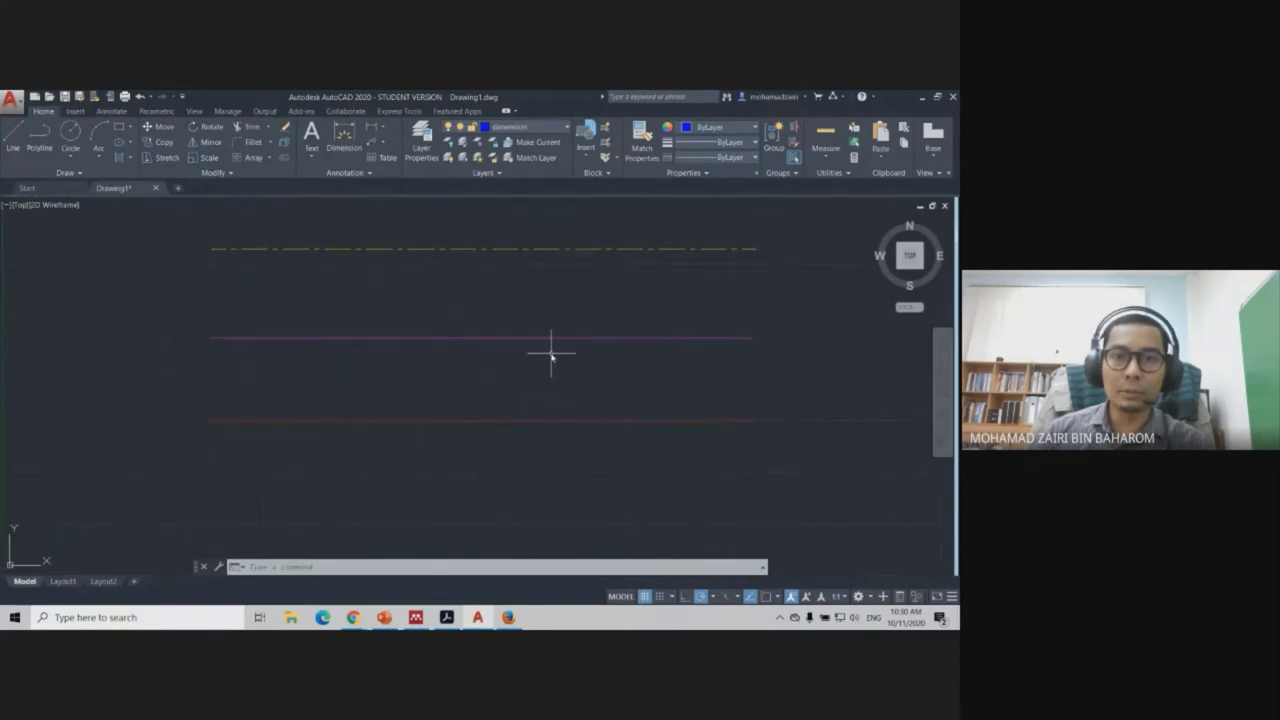
{"action": "scroll", "coordinate": [551, 351], "scroll_direction": "down", "scroll_amount": 2}
{"action": "middle_click_drag", "start_coordinate": [558, 316], "coordinate": [557, 371]}
{"action": "scroll", "coordinate": [553, 355], "scroll_direction": "up", "scroll_amount": 2}
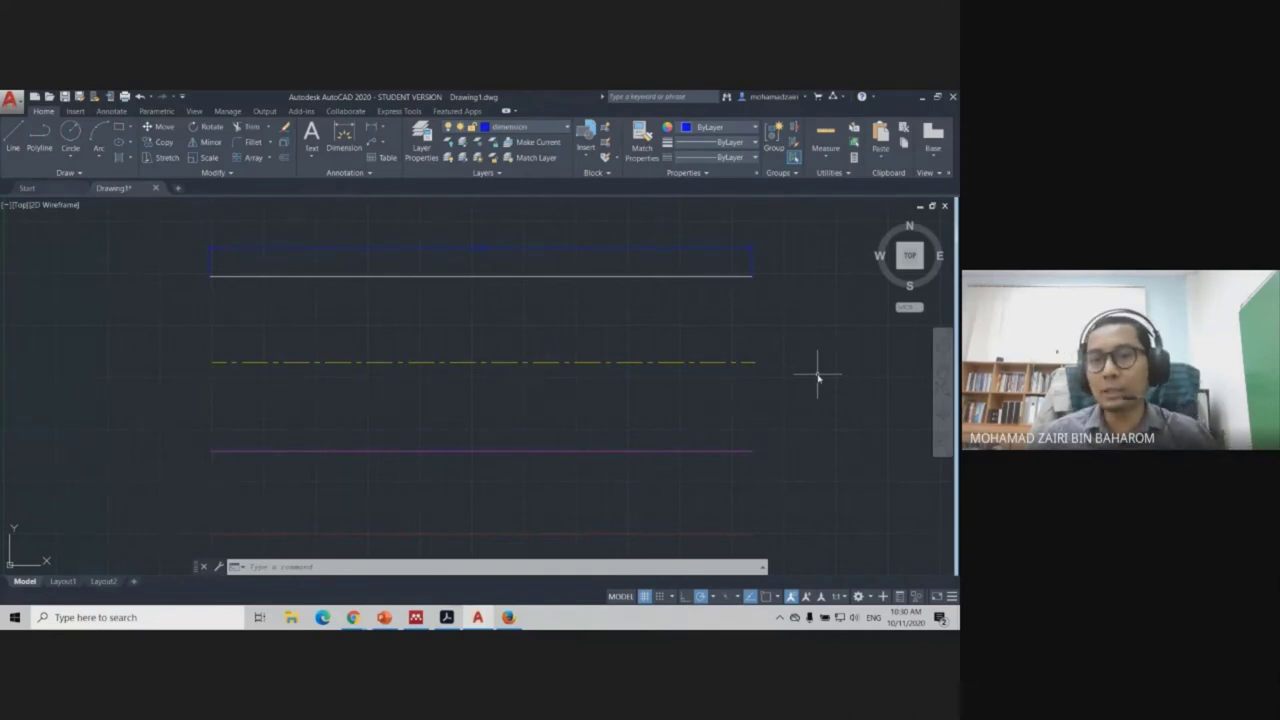
{"action": "middle_click_drag", "start_coordinate": [814, 389], "coordinate": [811, 369]}
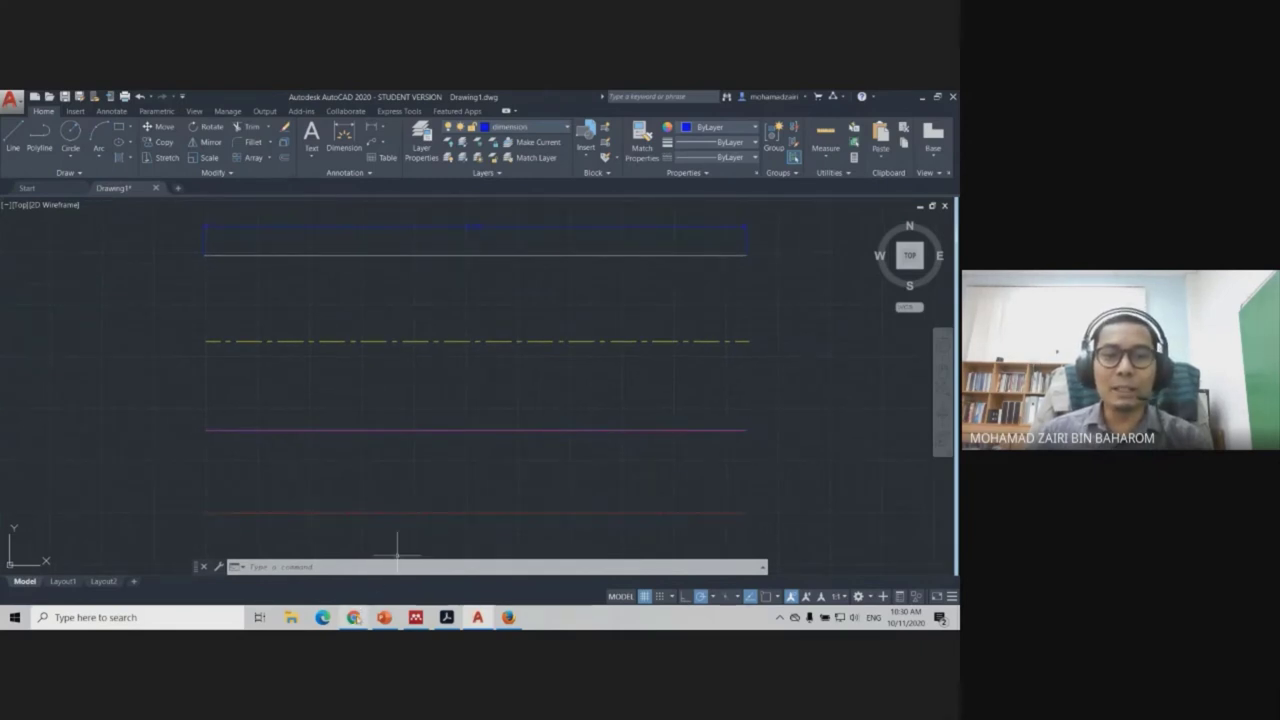
{"action": "mouse_move", "coordinate": [353, 617]}
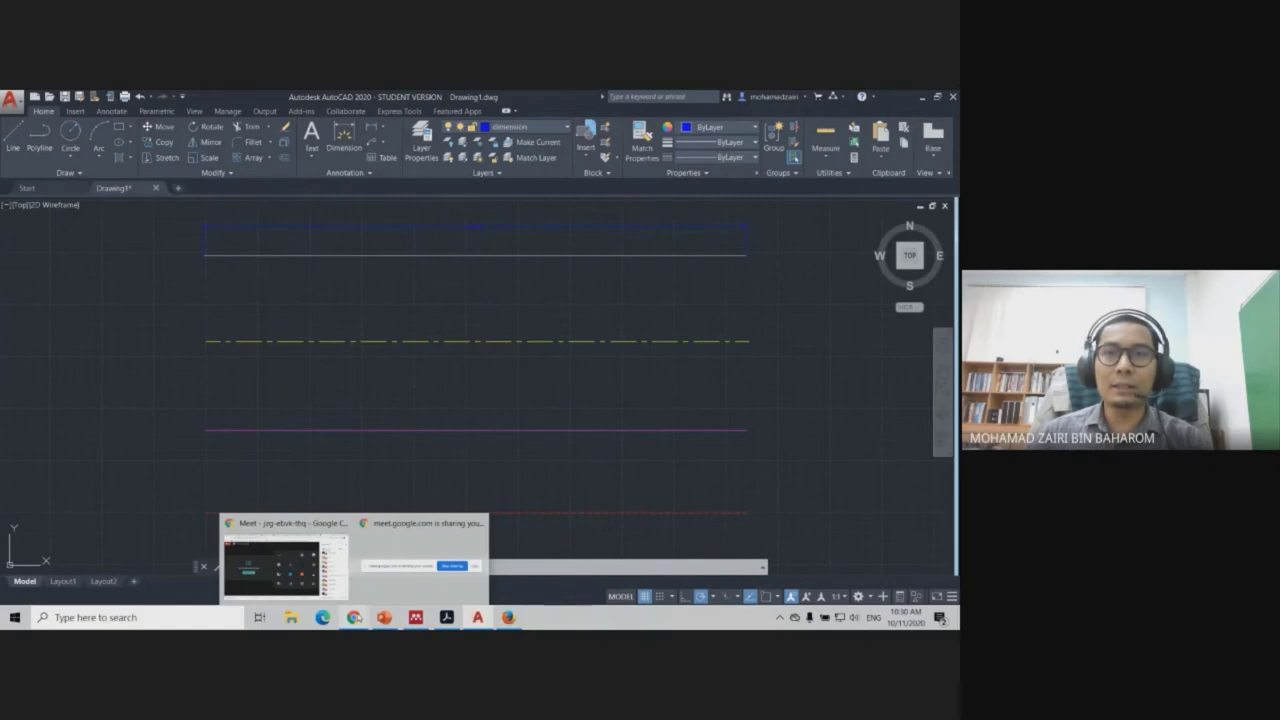
{"action": "left_click", "coordinate": [284, 565]}
{"action": "left_click", "coordinate": [667, 101]}
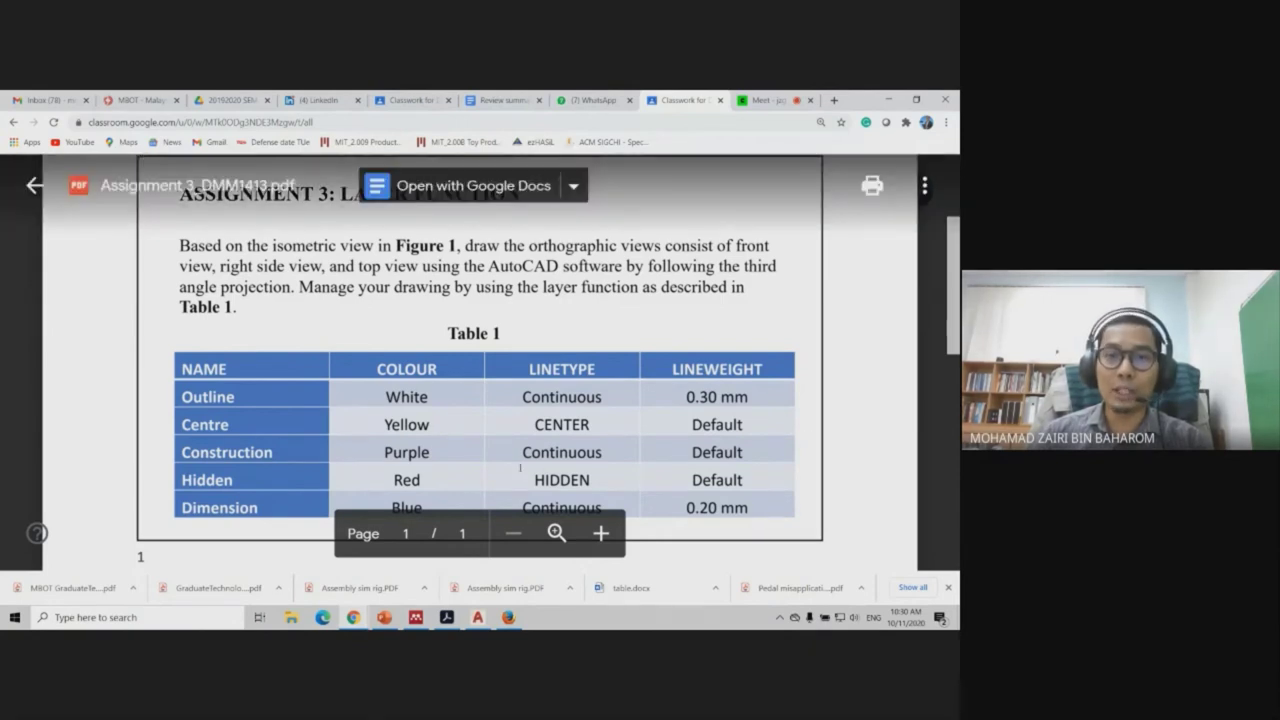
{"action": "left_click", "coordinate": [477, 617]}
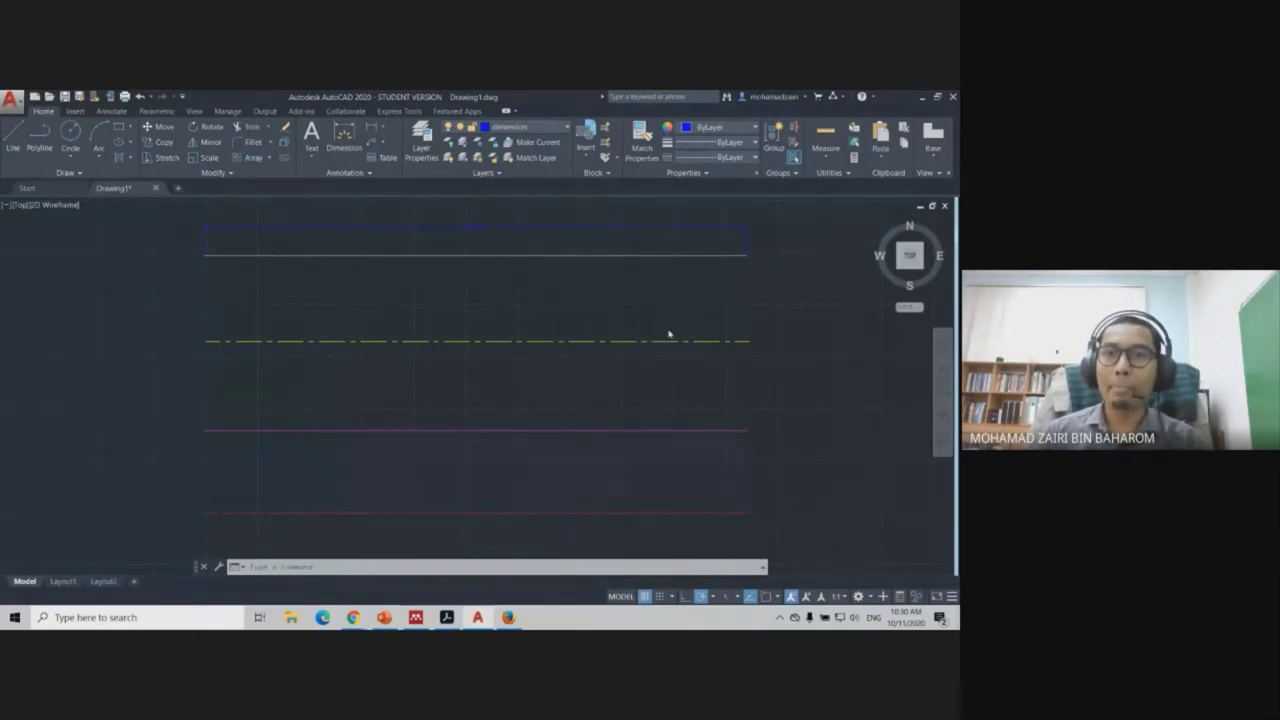
{"action": "scroll", "coordinate": [669, 334], "scroll_direction": "down", "scroll_amount": 2}
{"action": "middle_click_drag", "start_coordinate": [760, 338], "coordinate": [687, 361]}
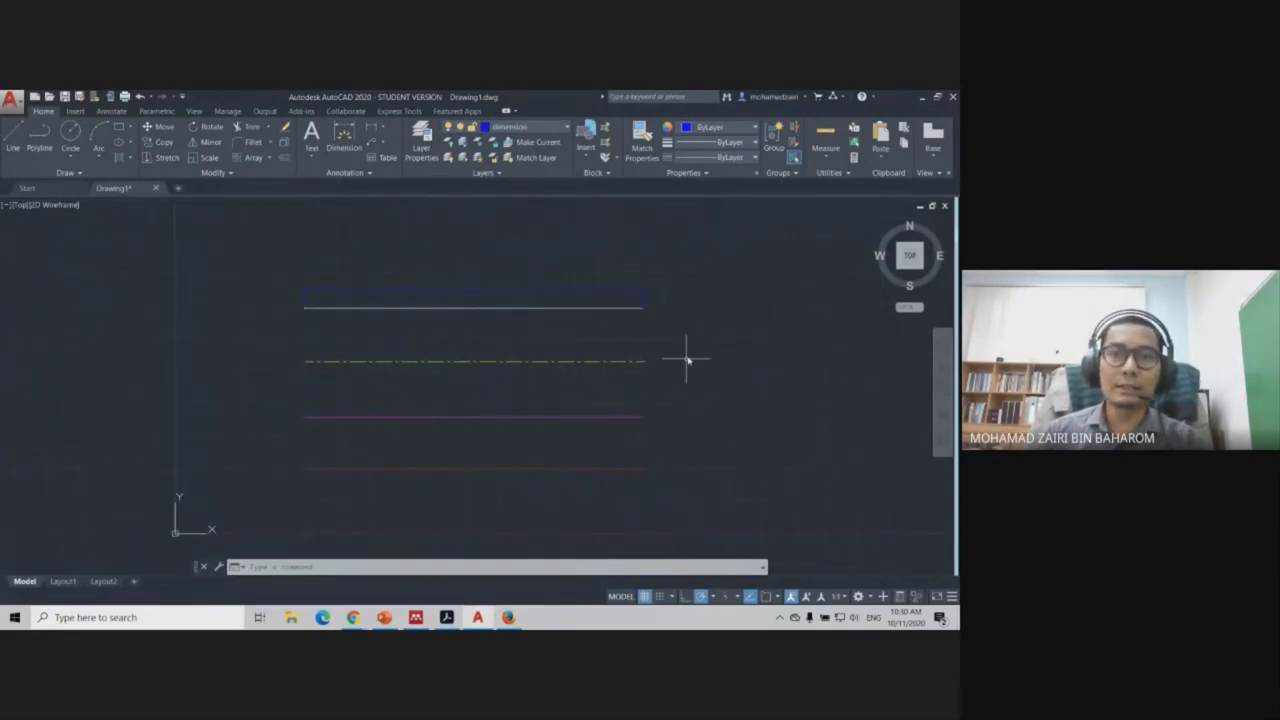
{"action": "middle_click_drag", "start_coordinate": [703, 296], "coordinate": [682, 302]}
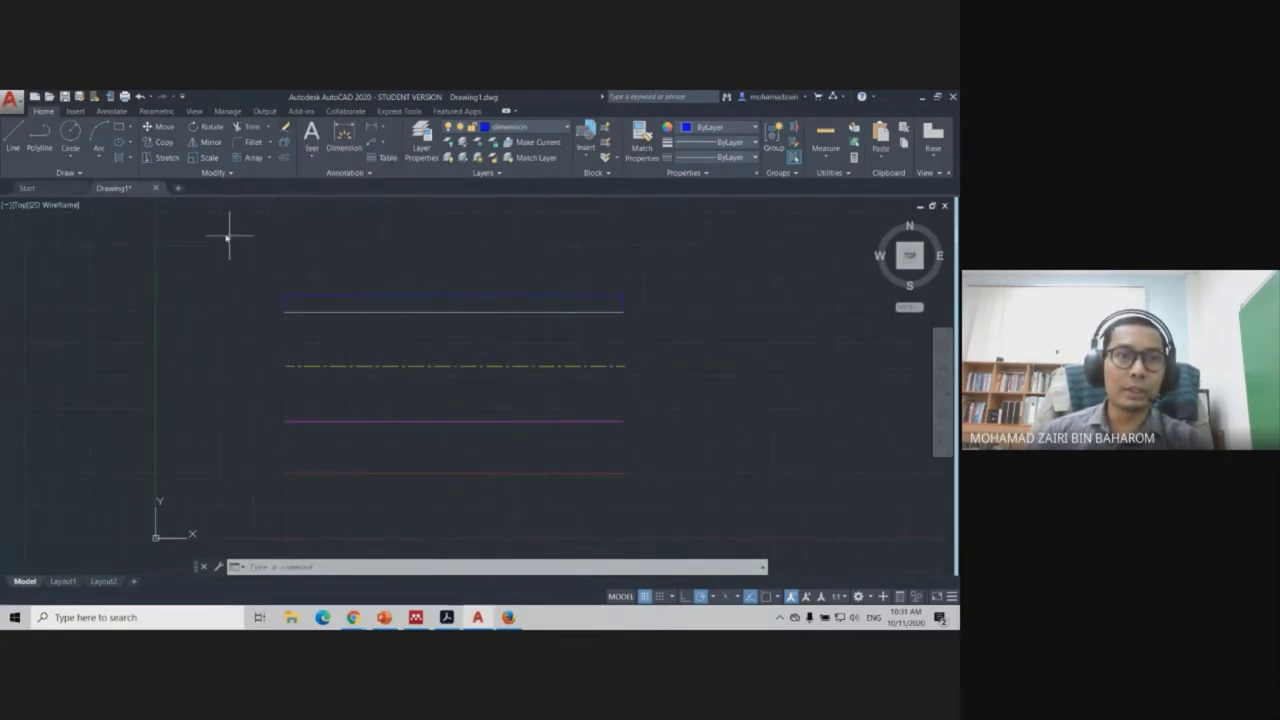
{"action": "left_click", "coordinate": [414, 365]}
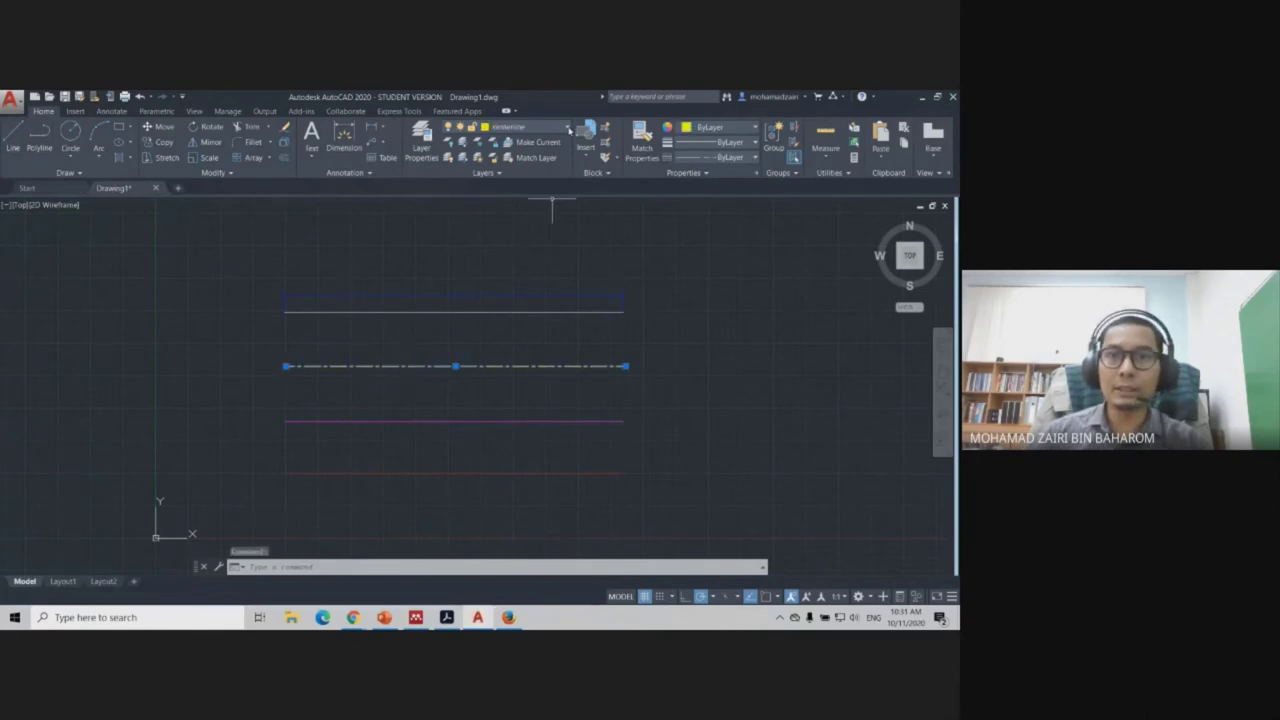
{"action": "left_click", "coordinate": [569, 130]}
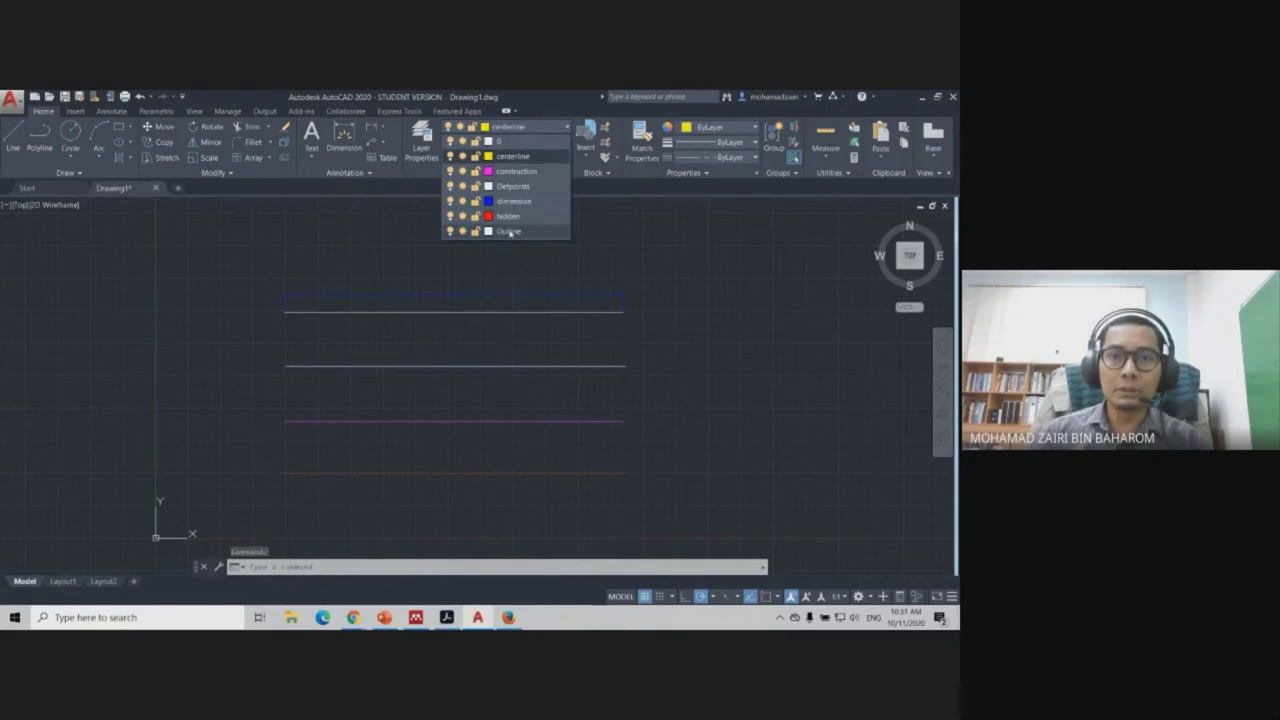
{"action": "left_click", "coordinate": [510, 232]}
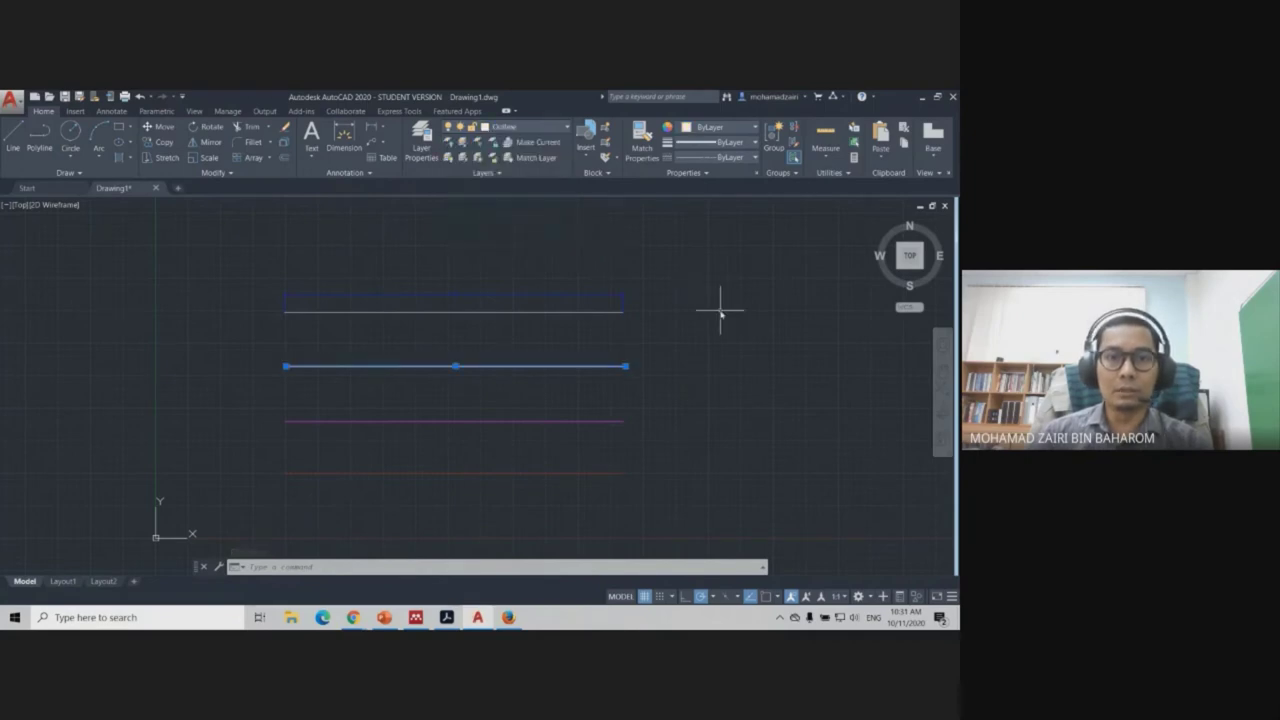
{"action": "left_click", "coordinate": [130, 255]}
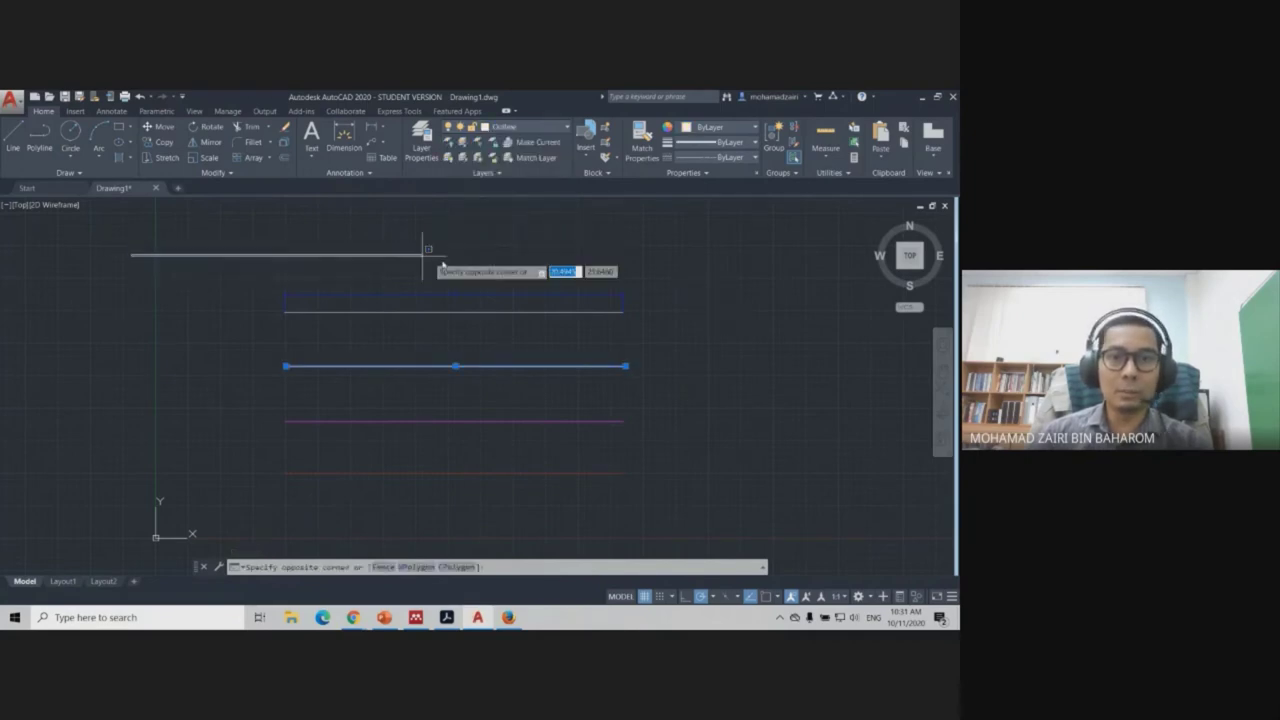
{"action": "key", "text": "Escape"}
{"action": "key", "text": "Escape"}
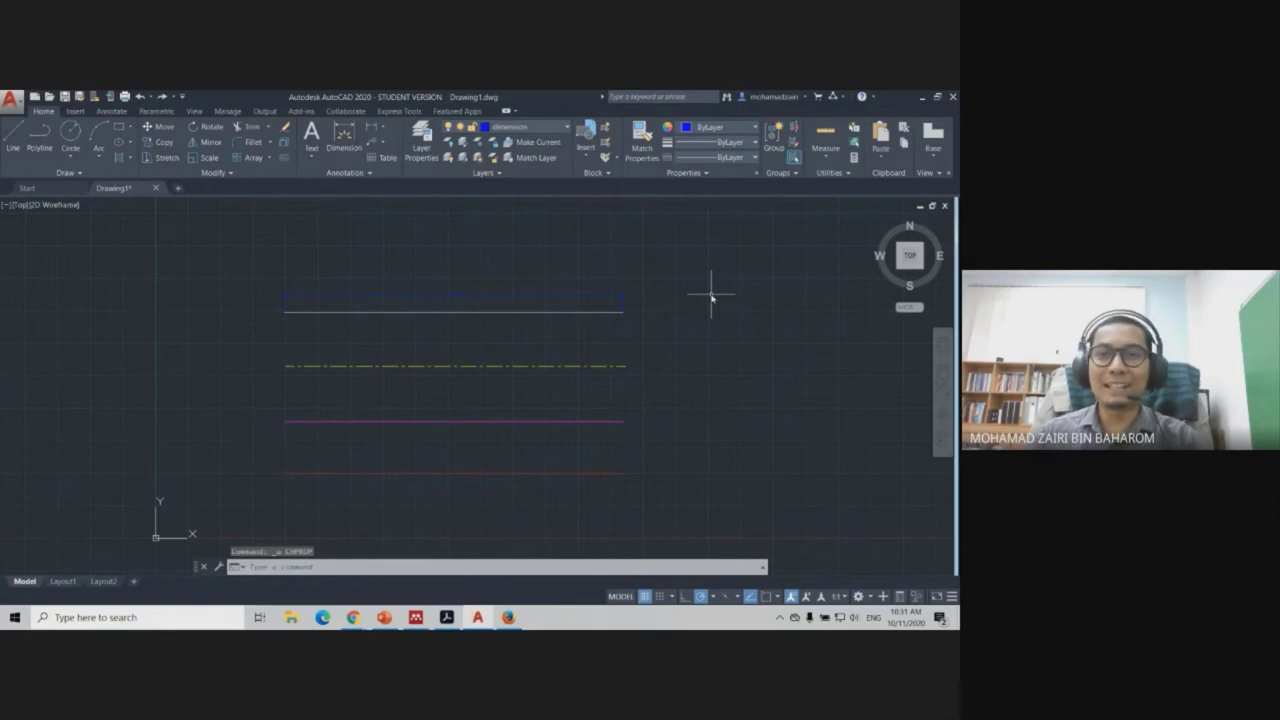
Centre the view on the sample lines and move the green centre line onto the Outline layer.
{"action": "scroll", "coordinate": [576, 372], "scroll_direction": "up", "scroll_amount": 2}
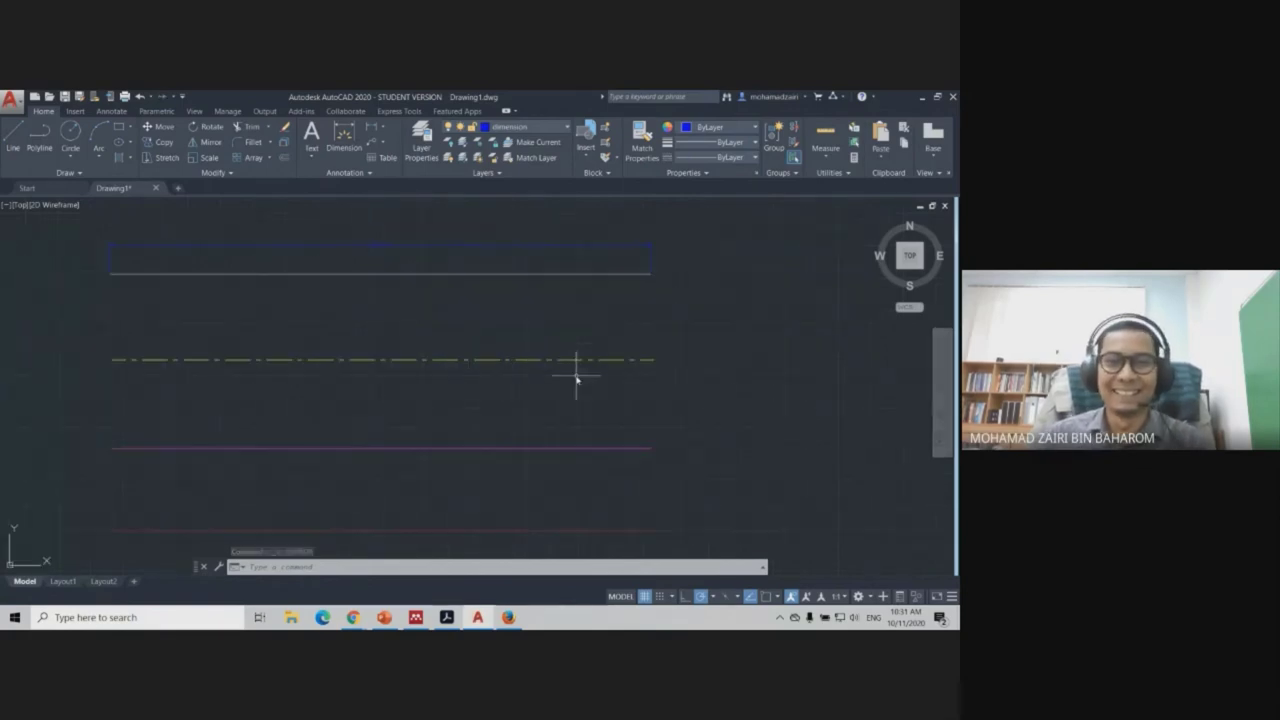
{"action": "middle_click_drag", "start_coordinate": [466, 340], "coordinate": [570, 333]}
{"action": "scroll", "coordinate": [578, 338], "scroll_direction": "up", "scroll_amount": 2}
{"action": "scroll", "coordinate": [623, 318], "scroll_direction": "down", "scroll_amount": 2}
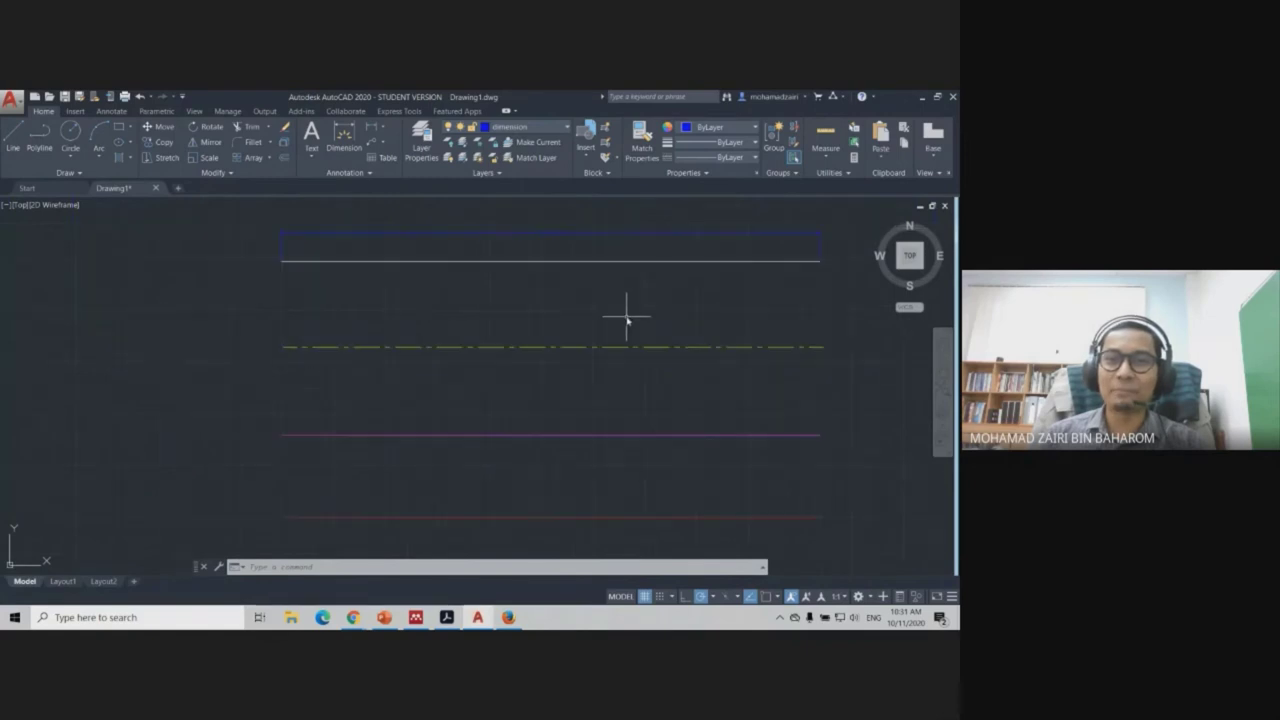
{"action": "middle_click_drag", "start_coordinate": [657, 313], "coordinate": [597, 323]}
{"action": "scroll", "coordinate": [511, 343], "scroll_direction": "up", "scroll_amount": 2}
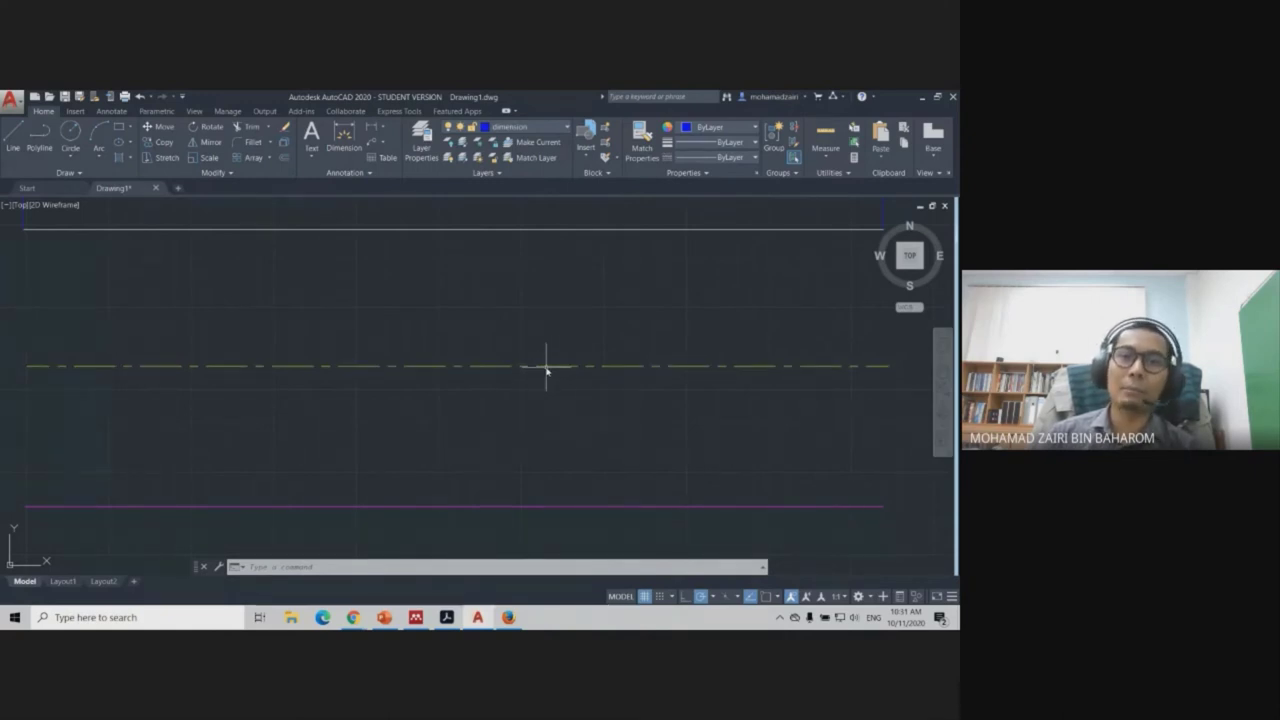
{"action": "left_click", "coordinate": [544, 365]}
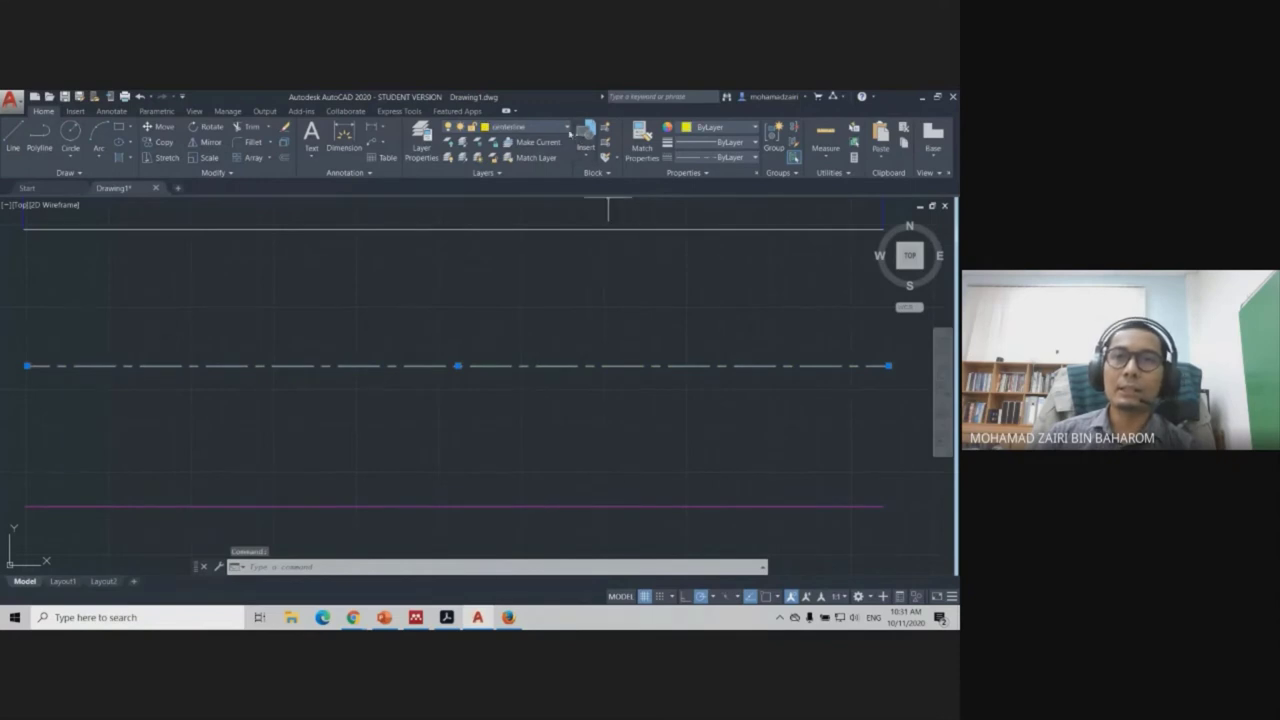
{"action": "left_click", "coordinate": [567, 129]}
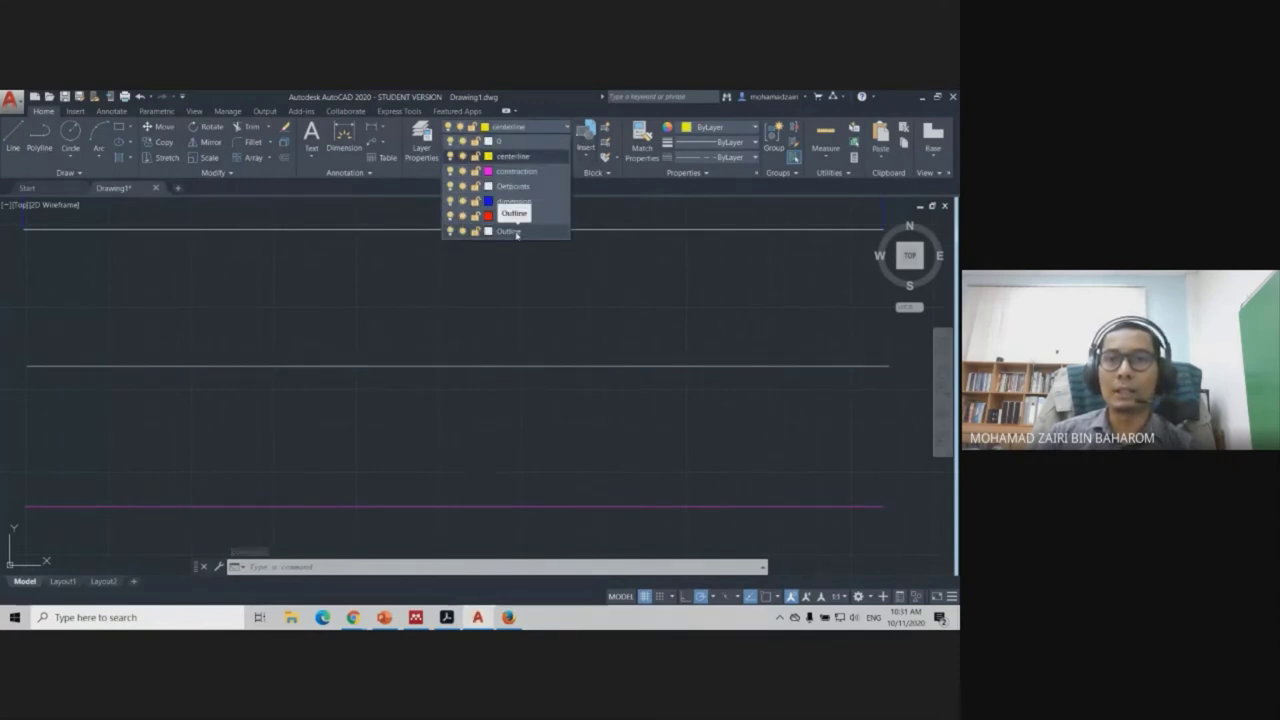
{"action": "left_click", "coordinate": [516, 232]}
{"action": "left_click", "coordinate": [569, 289]}
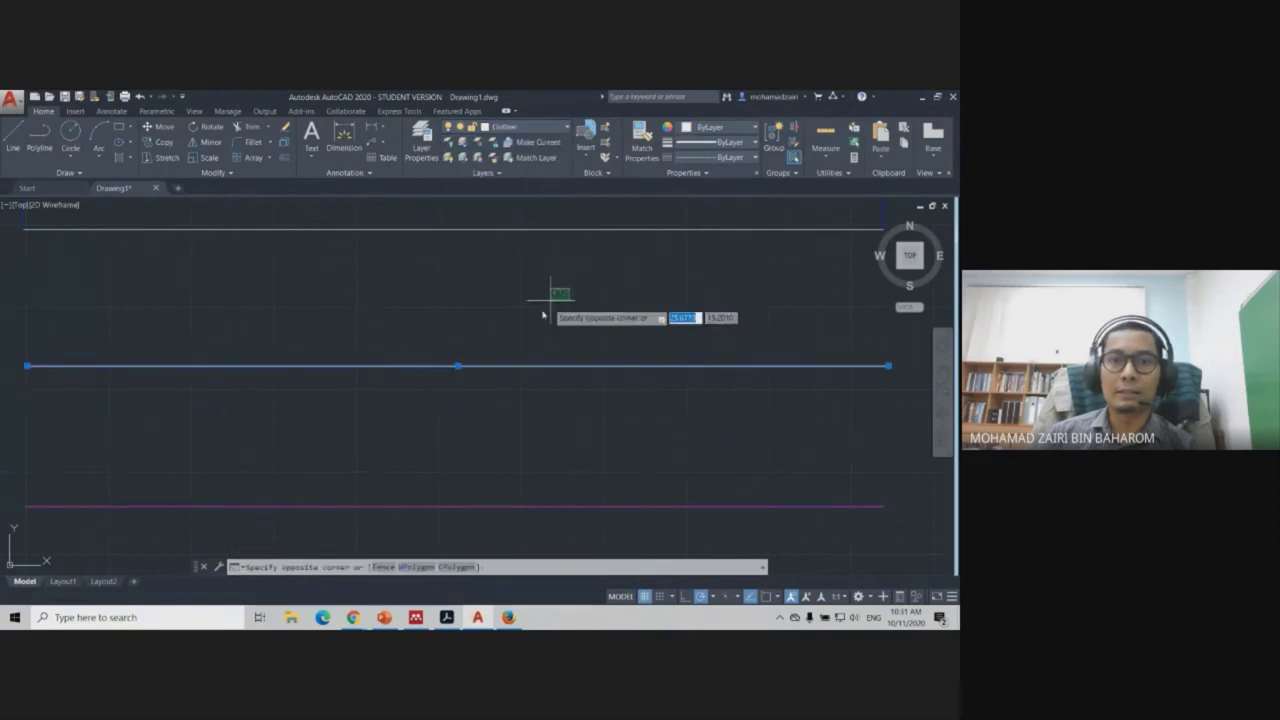
{"action": "key", "text": "Escape"}
{"action": "key", "text": "Escape"}
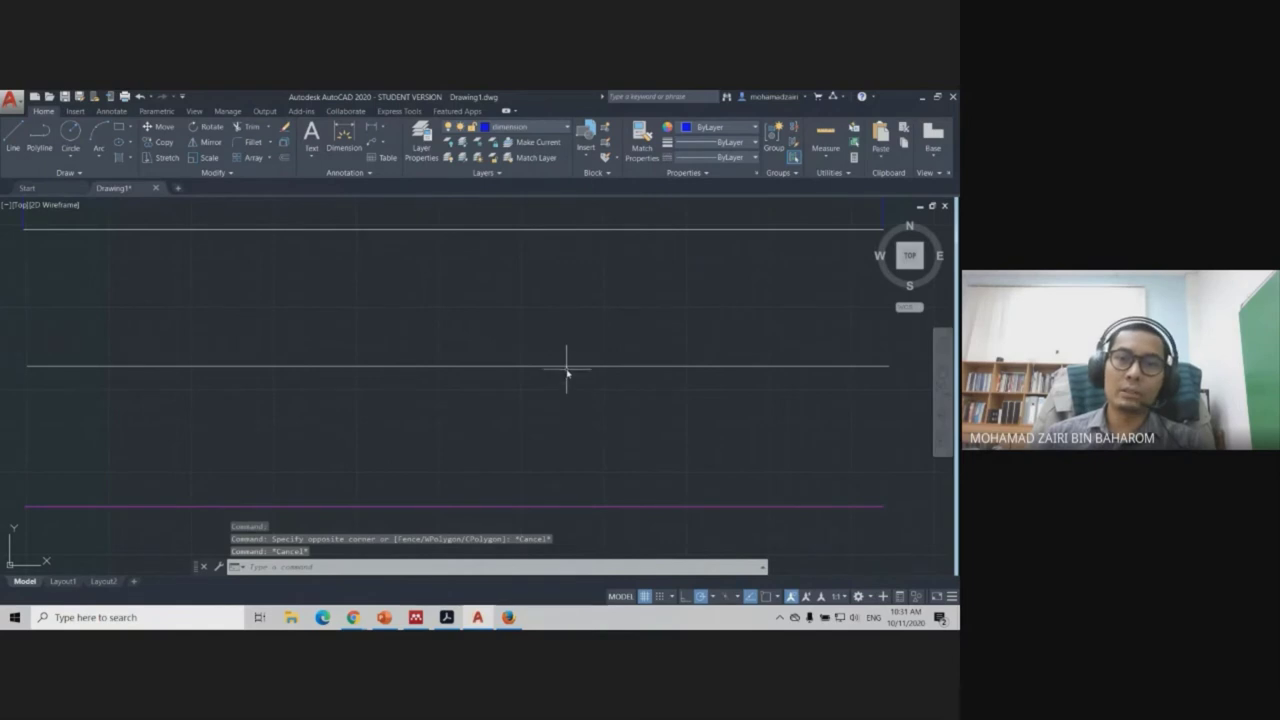
Move the middle line onto the hidden layer, then back onto centerline.
{"action": "left_click", "coordinate": [566, 365]}
{"action": "left_click", "coordinate": [540, 127]}
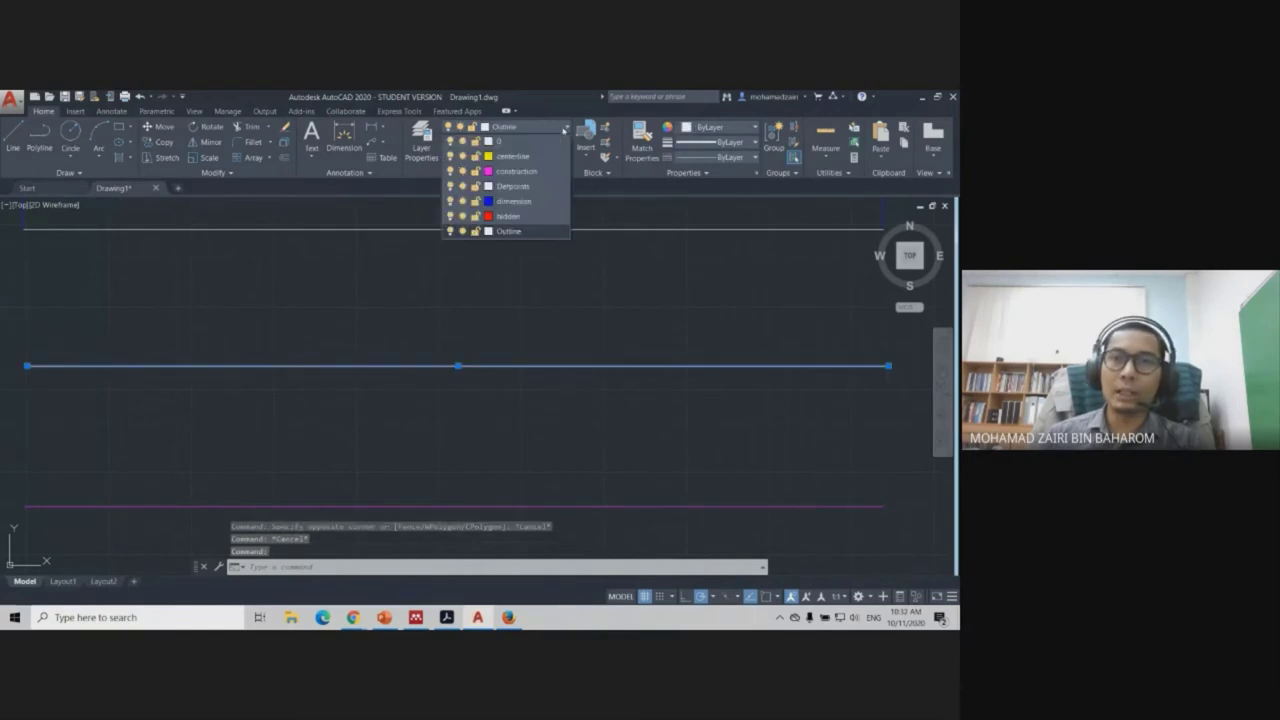
{"action": "left_click", "coordinate": [520, 219]}
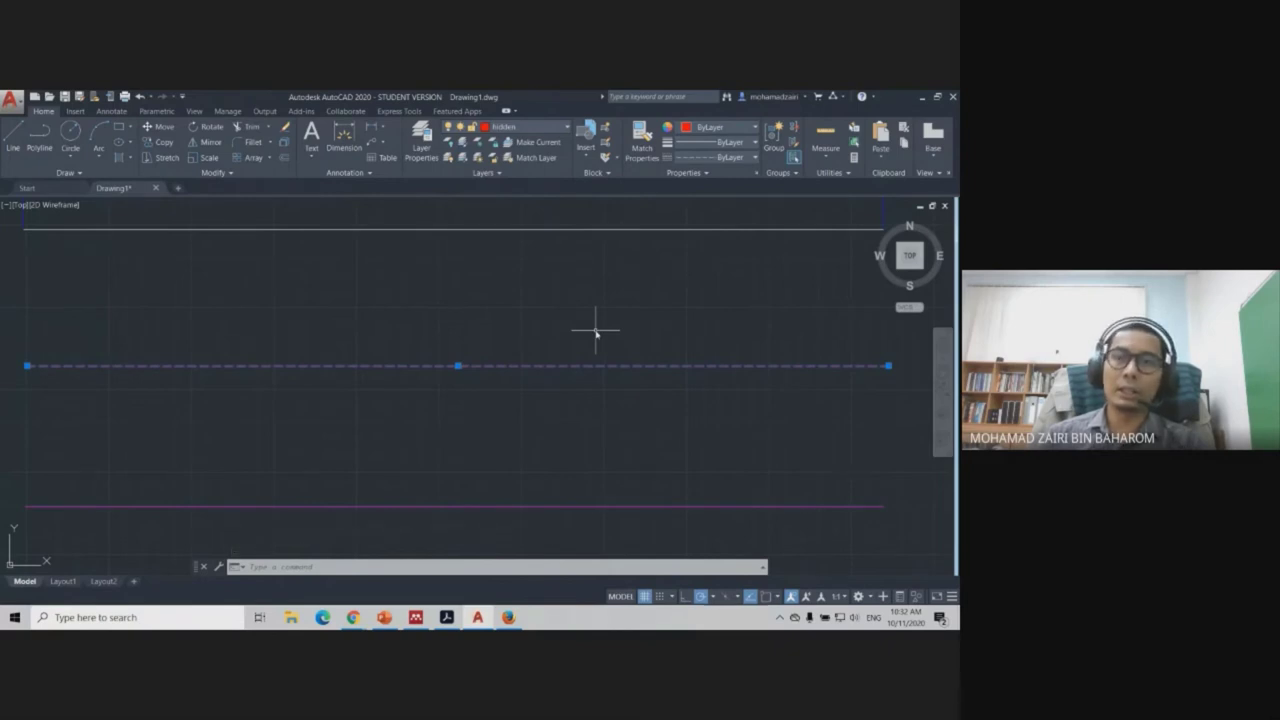
{"action": "left_click", "coordinate": [520, 127]}
{"action": "left_click", "coordinate": [531, 158]}
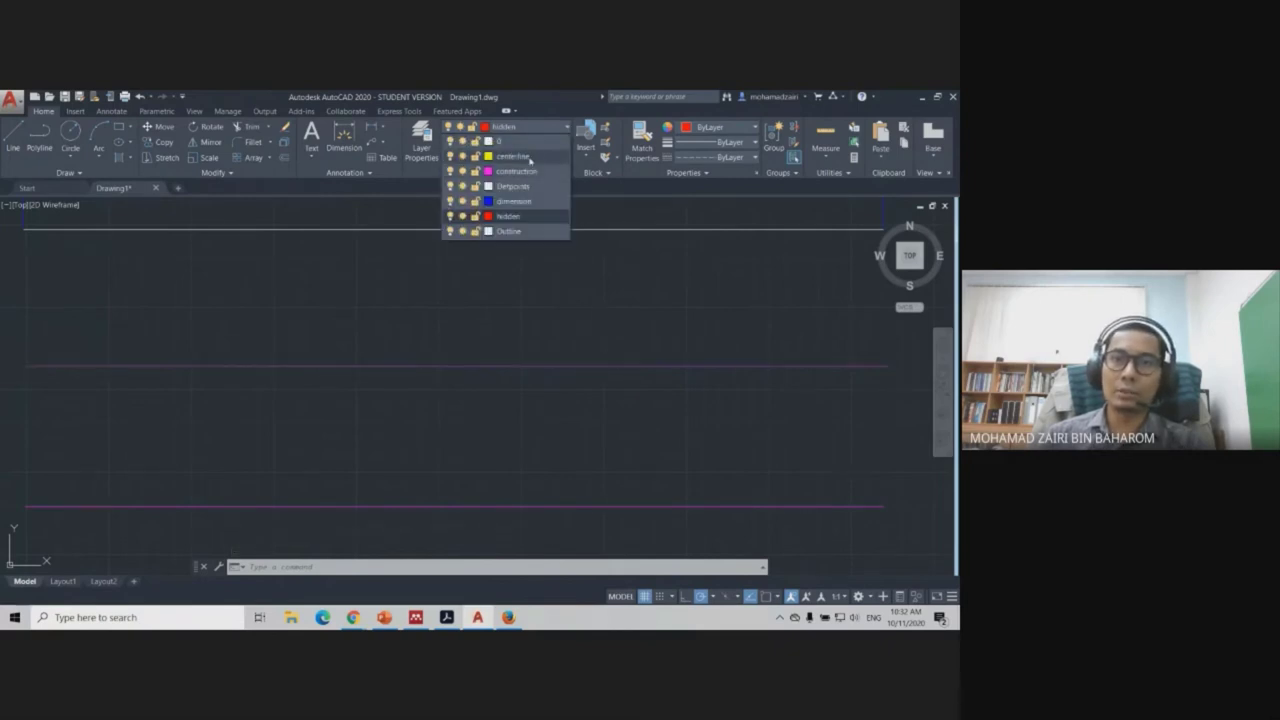
{"action": "scroll", "coordinate": [570, 323], "scroll_direction": "down", "scroll_amount": 2}
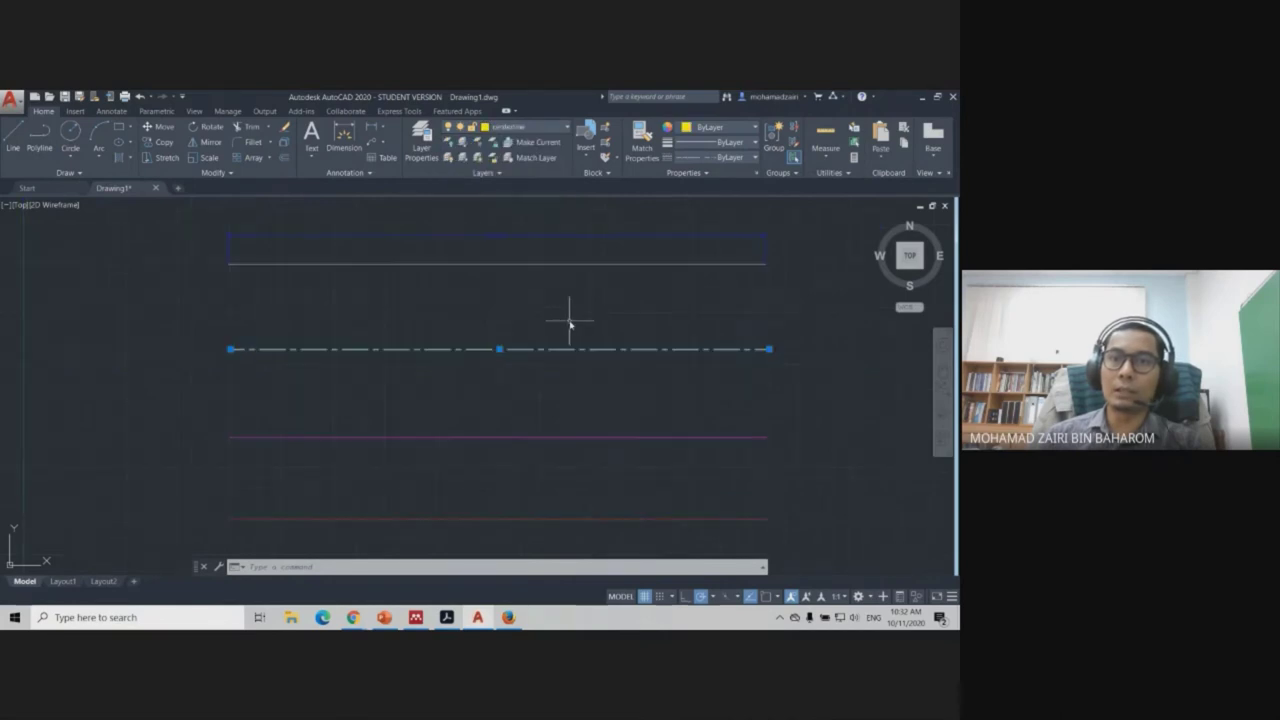
{"action": "scroll", "coordinate": [570, 323], "scroll_direction": "down", "scroll_amount": 2}
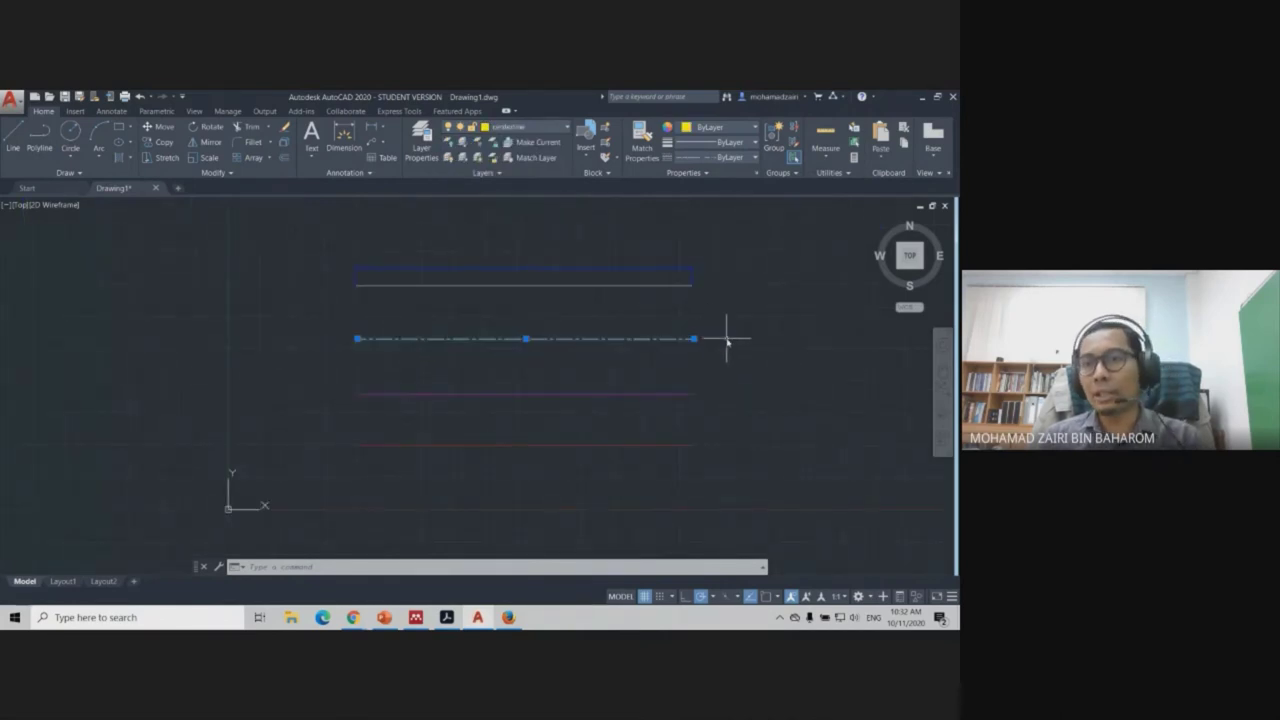
{"action": "scroll", "coordinate": [632, 320], "scroll_direction": "up", "scroll_amount": 2}
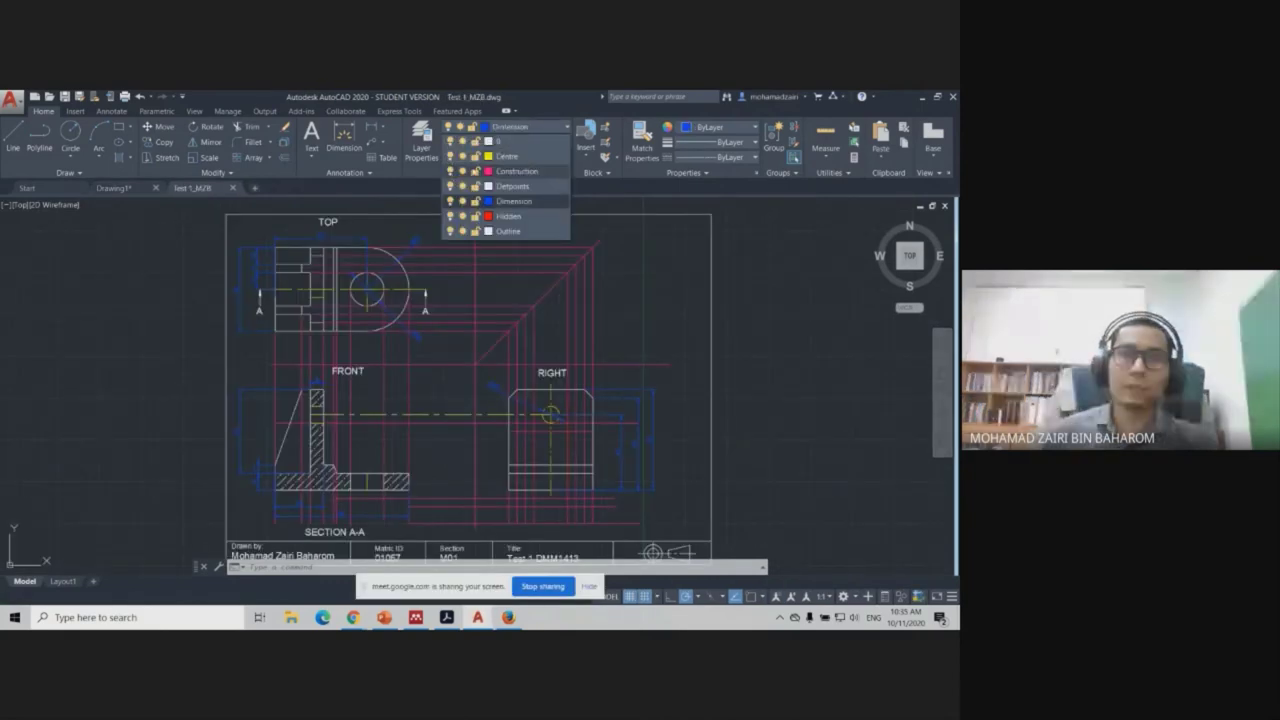
Switch off the Dimension, Construction and Hidden layers, confirming the current-layer warning for Dimension.
{"action": "left_click", "coordinate": [449, 201]}
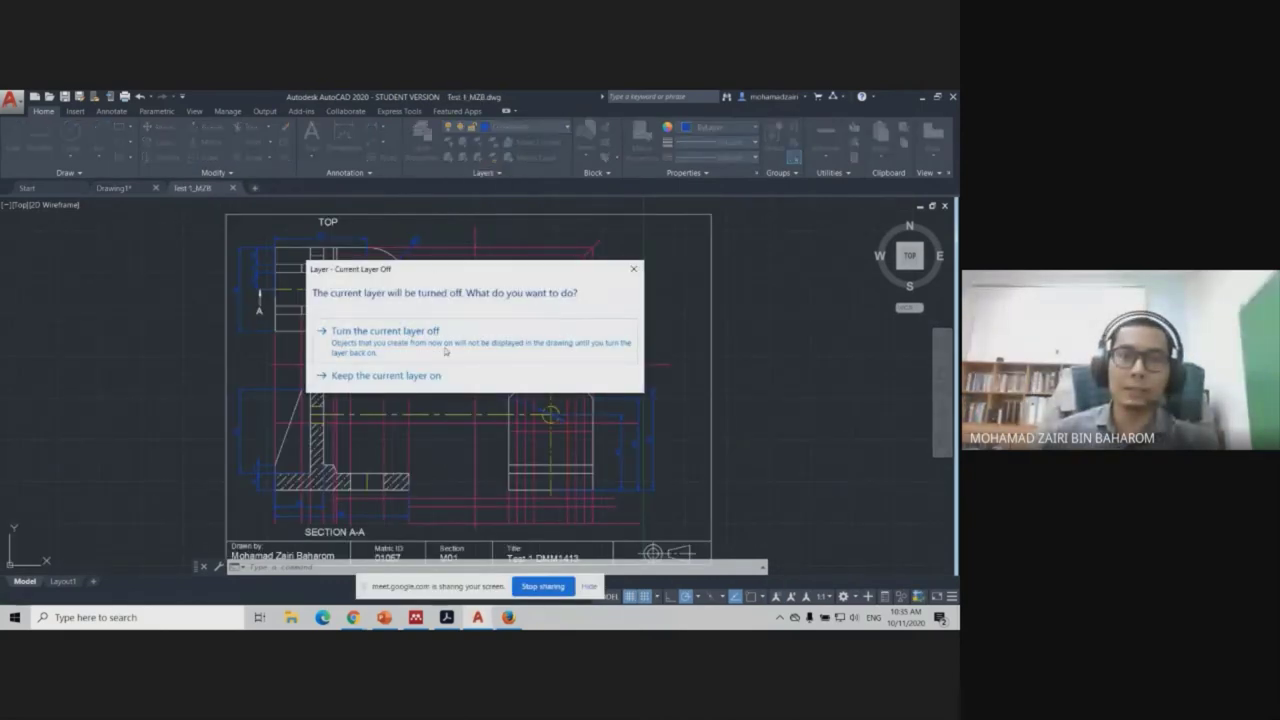
{"action": "left_click", "coordinate": [445, 345]}
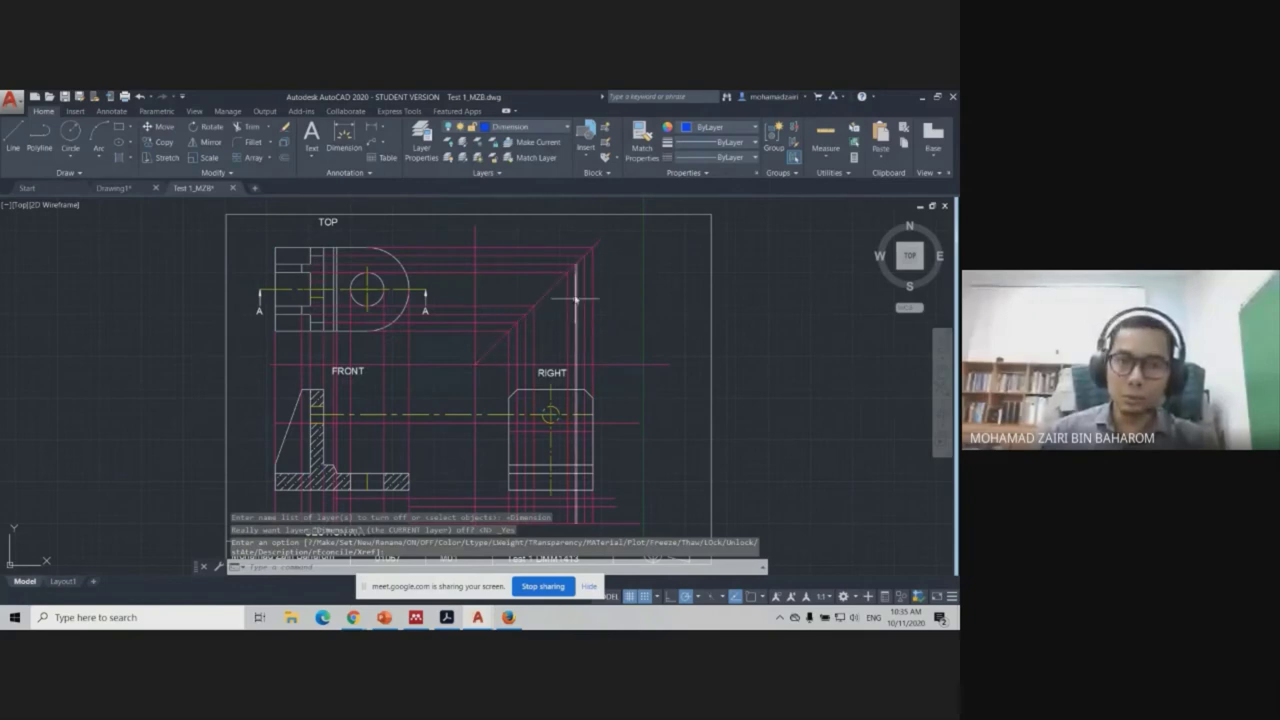
{"action": "left_click", "coordinate": [509, 131]}
{"action": "left_click", "coordinate": [450, 171]}
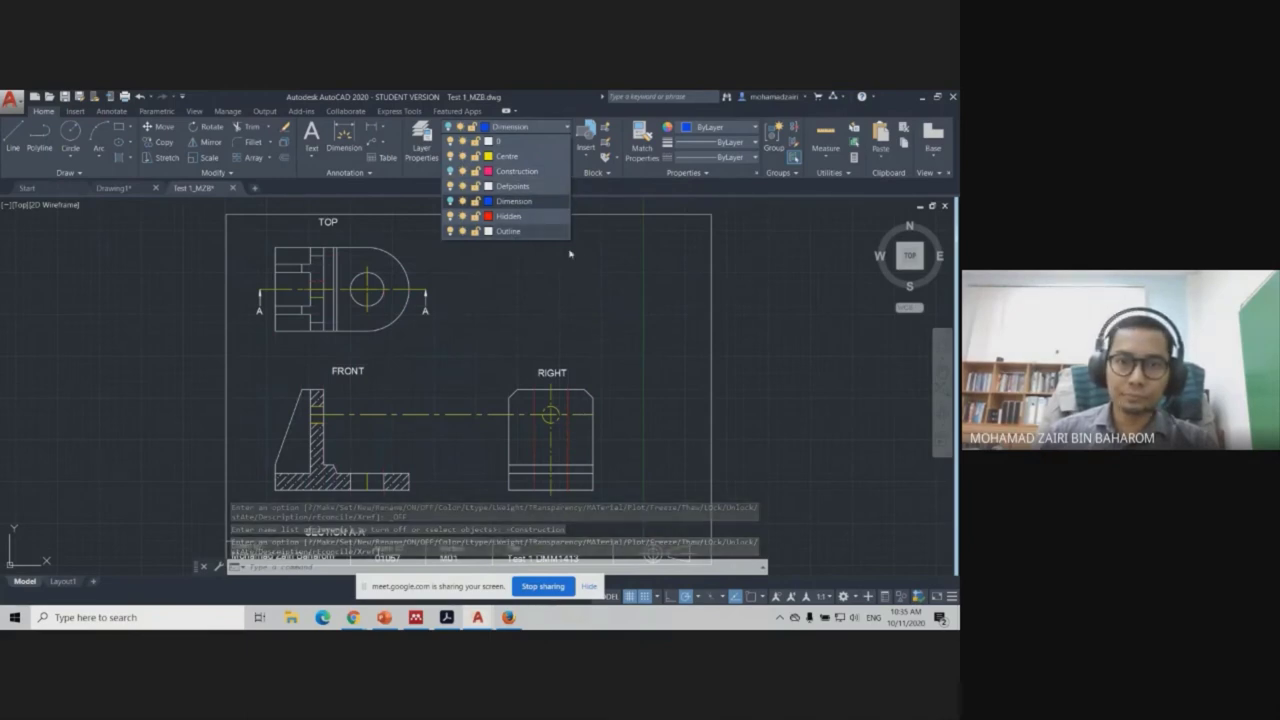
{"action": "left_click", "coordinate": [450, 216]}
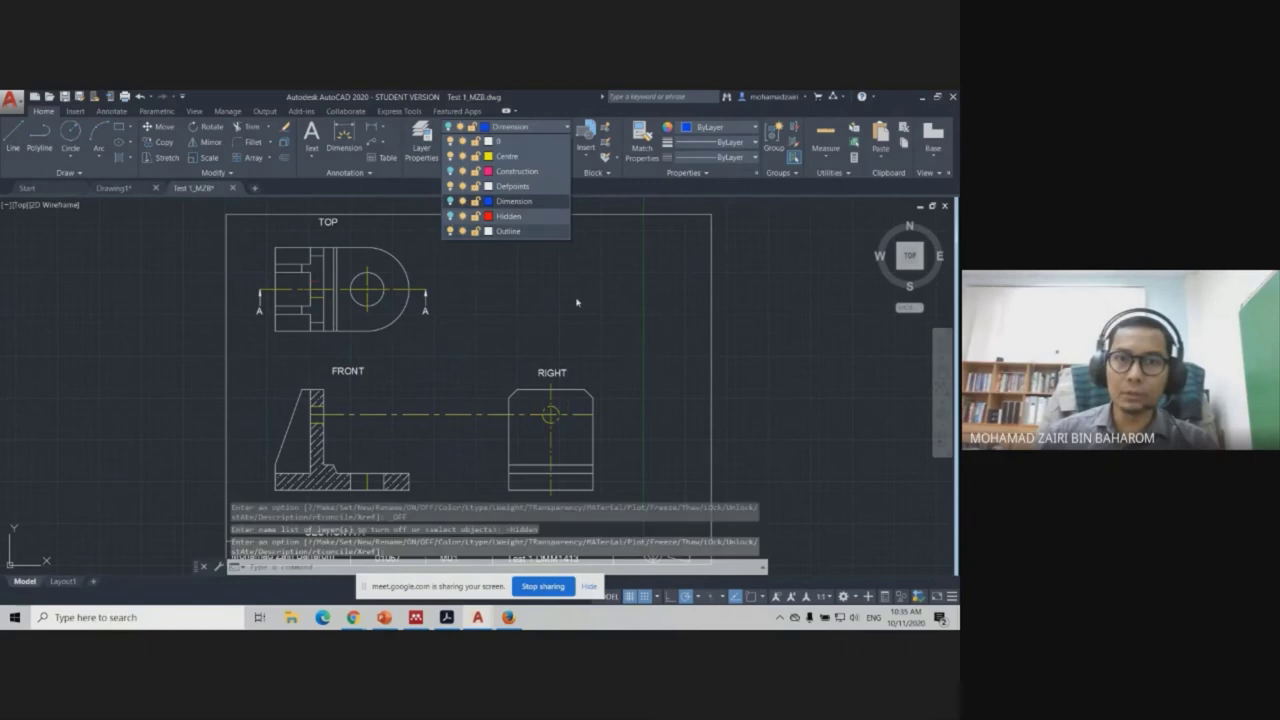
{"action": "left_click", "coordinate": [810, 322]}
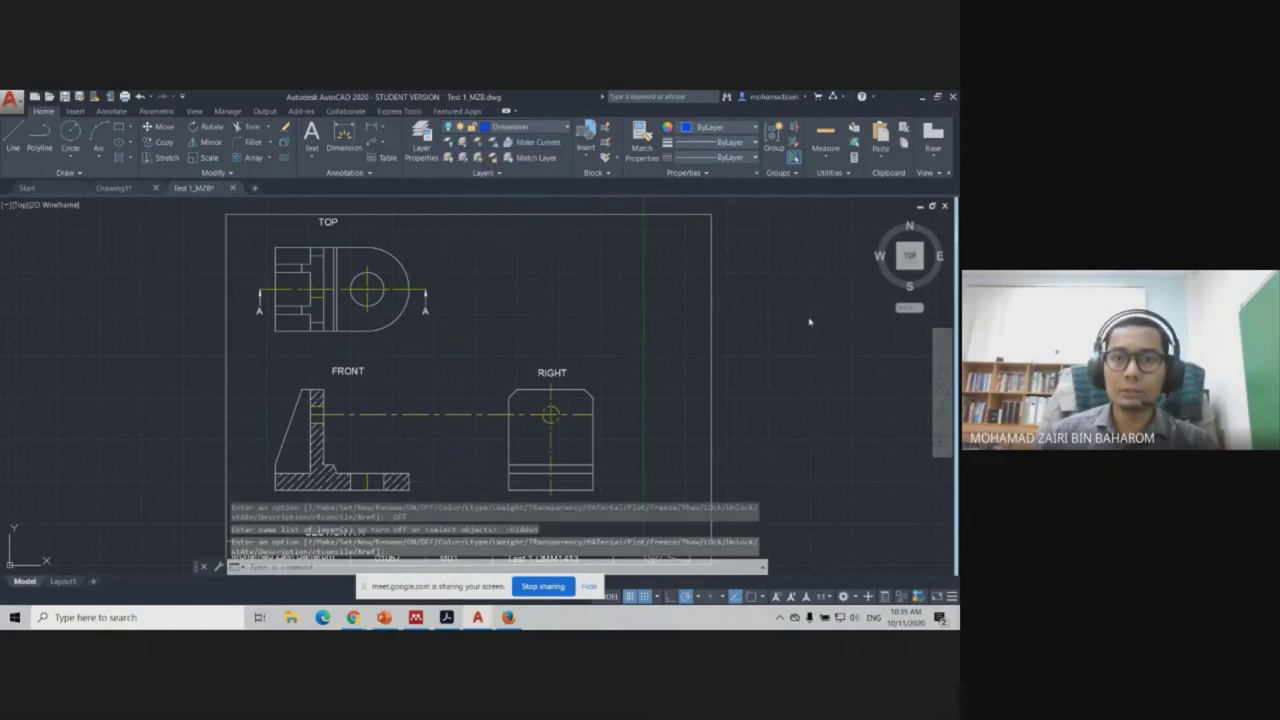
{"action": "scroll", "coordinate": [520, 400], "scroll_direction": "down", "scroll_amount": 1}
{"action": "scroll", "coordinate": [528, 395], "scroll_direction": "up", "scroll_amount": 1}
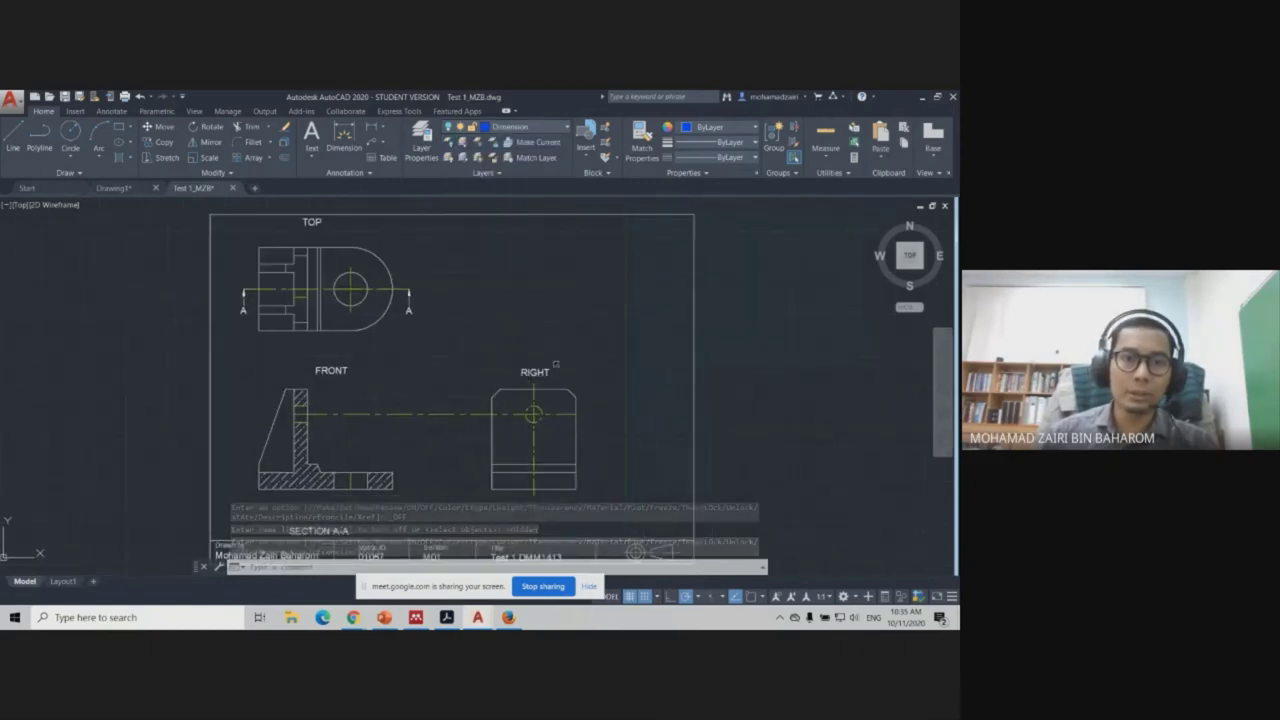
Bring the RIGHT view into focus and cancel a stray selection window.
{"action": "middle_click_drag", "start_coordinate": [512, 410], "coordinate": [472, 362]}
{"action": "scroll", "coordinate": [472, 354], "scroll_direction": "up", "scroll_amount": 4}
{"action": "scroll", "coordinate": [540, 345], "scroll_direction": "down", "scroll_amount": 3}
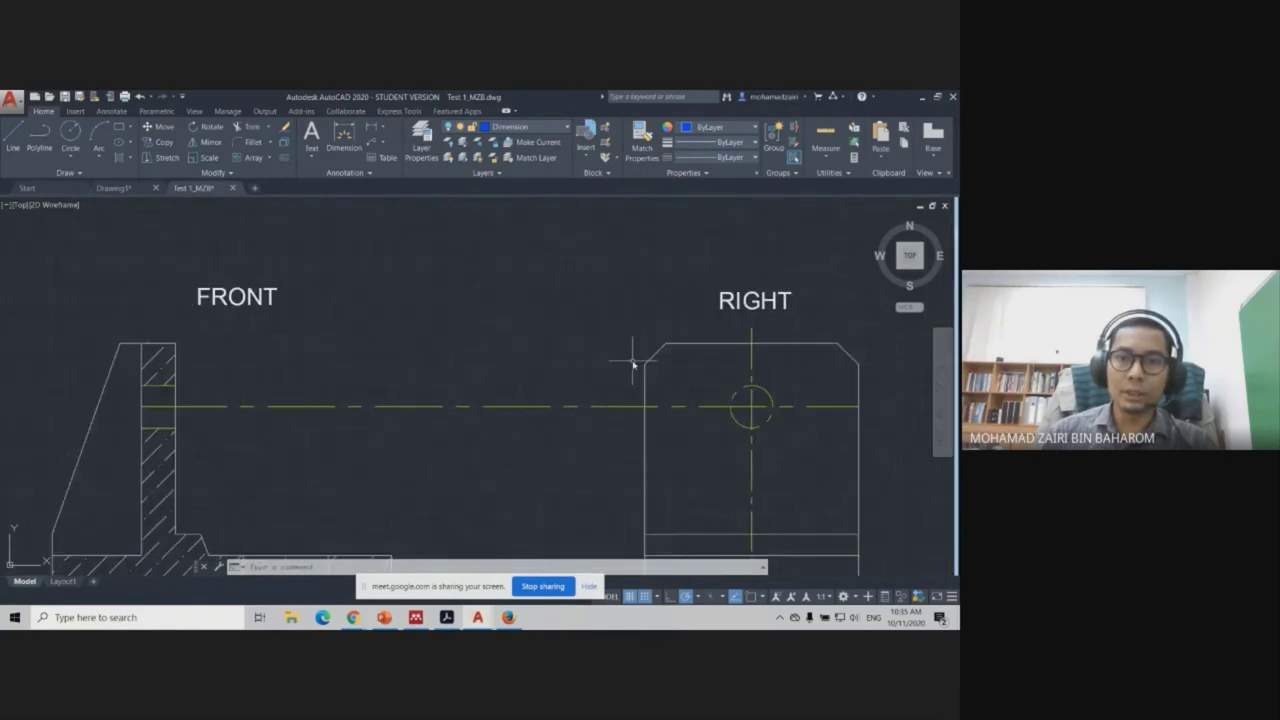
{"action": "scroll", "coordinate": [632, 360], "scroll_direction": "down", "scroll_amount": 2}
{"action": "left_click", "coordinate": [666, 361]}
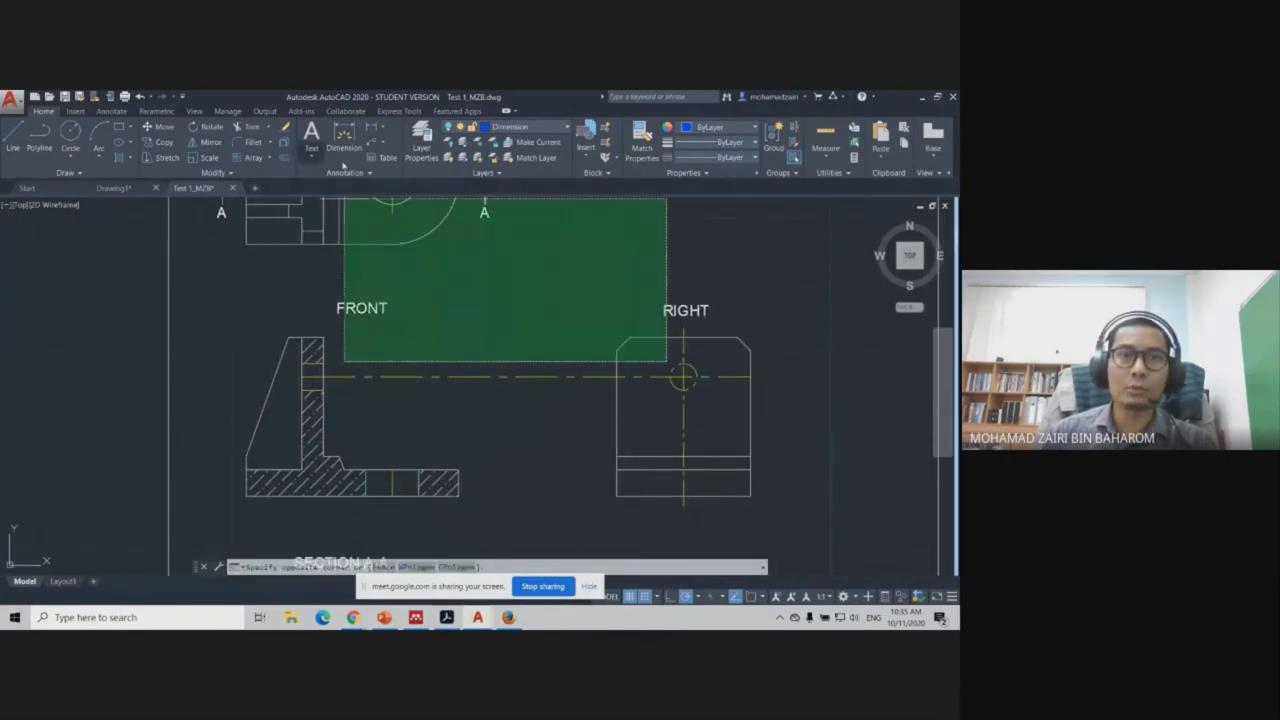
{"action": "key", "text": "Escape"}
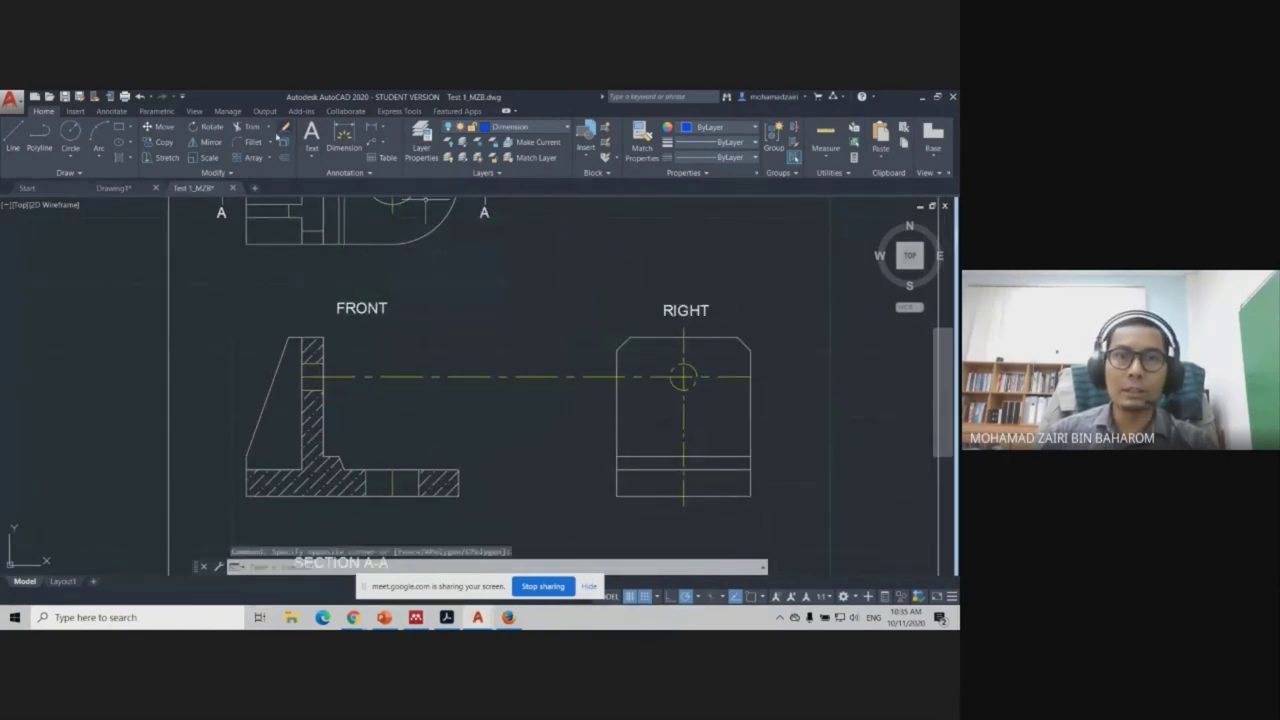
Erase every edge of the old RIGHT view, including the top-left chamfer.
{"action": "left_click", "coordinate": [284, 127]}
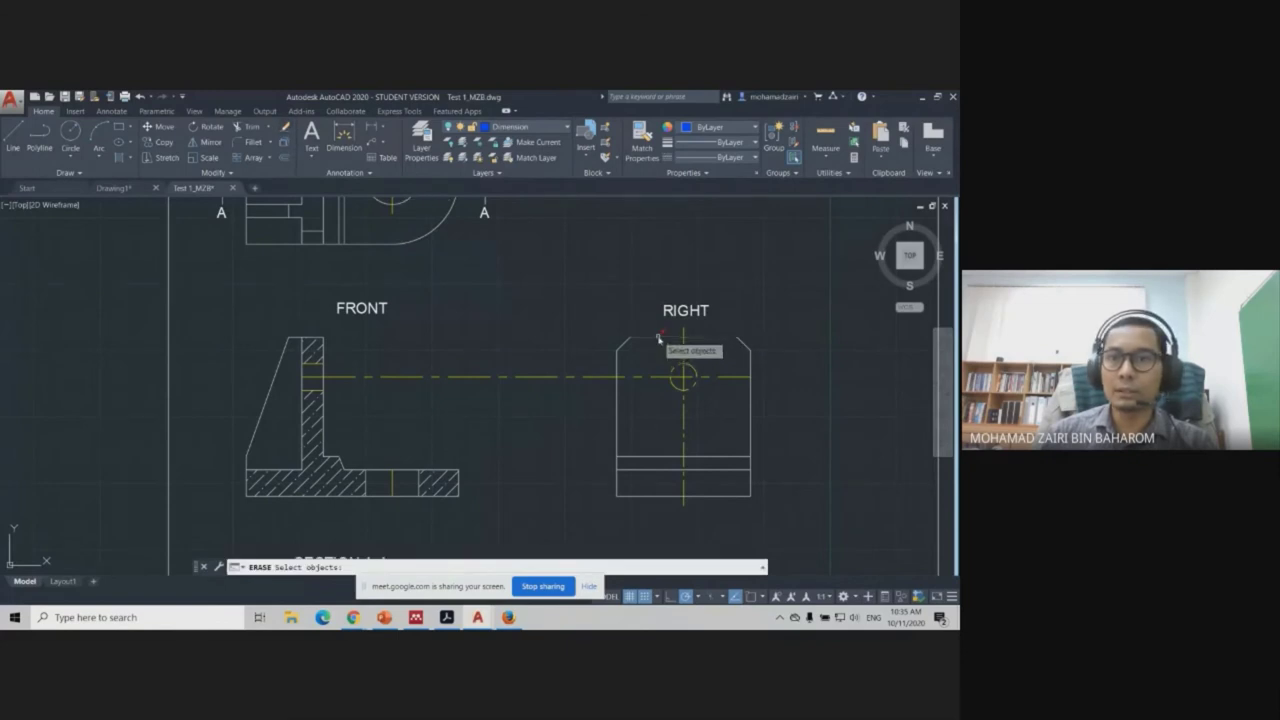
{"action": "left_click", "coordinate": [659, 339]}
{"action": "left_click", "coordinate": [745, 343]}
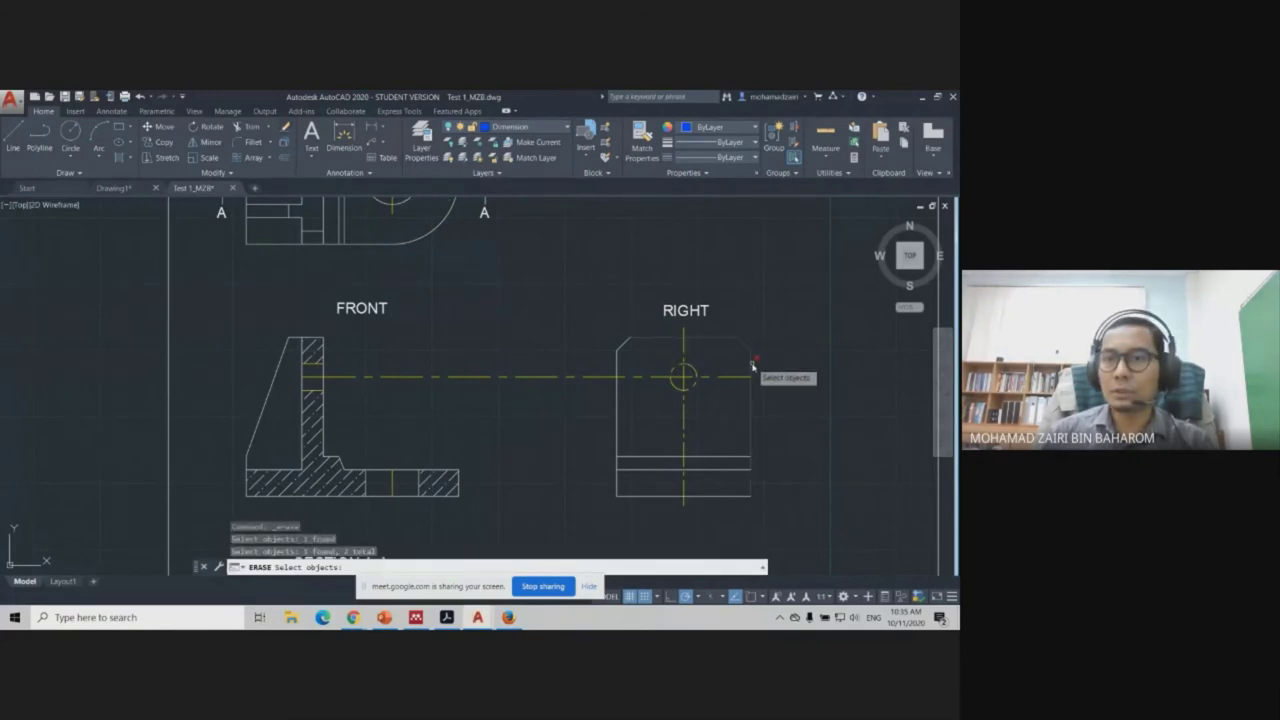
{"action": "left_click", "coordinate": [752, 368]}
{"action": "left_click", "coordinate": [724, 499]}
{"action": "left_click", "coordinate": [724, 499]}
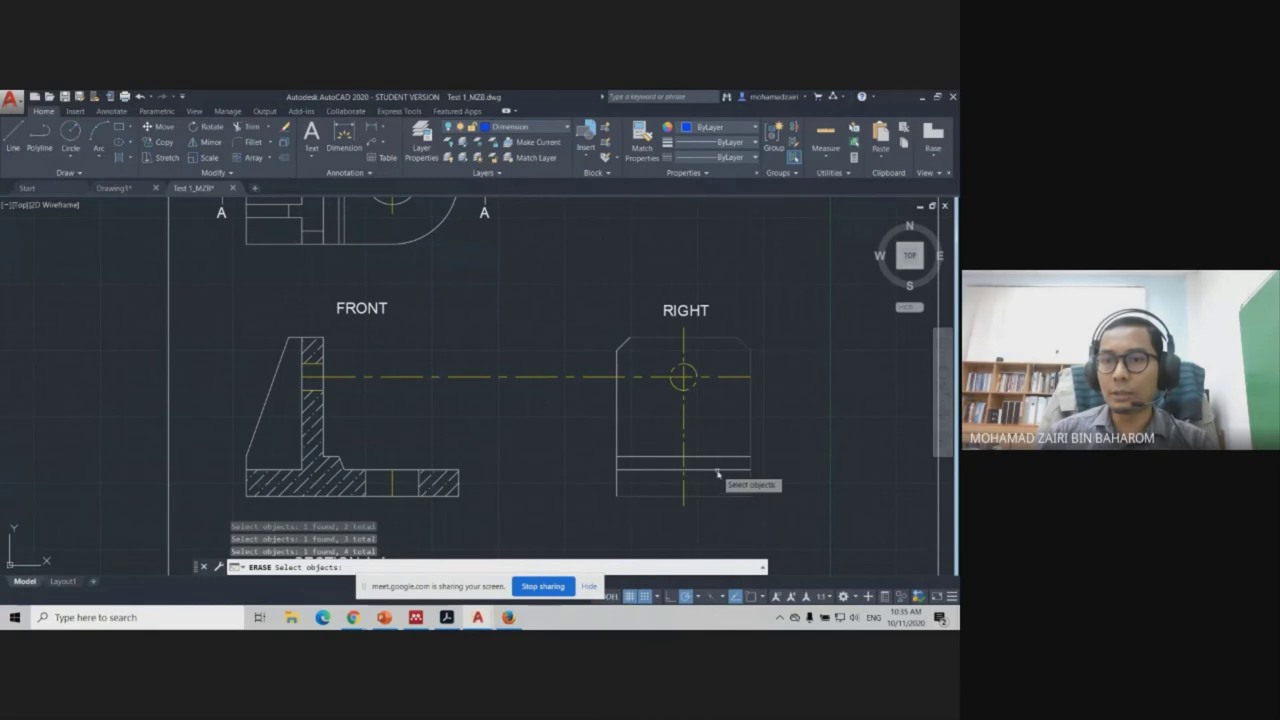
{"action": "left_click", "coordinate": [716, 470]}
{"action": "left_click", "coordinate": [711, 457]}
{"action": "left_click", "coordinate": [617, 440]}
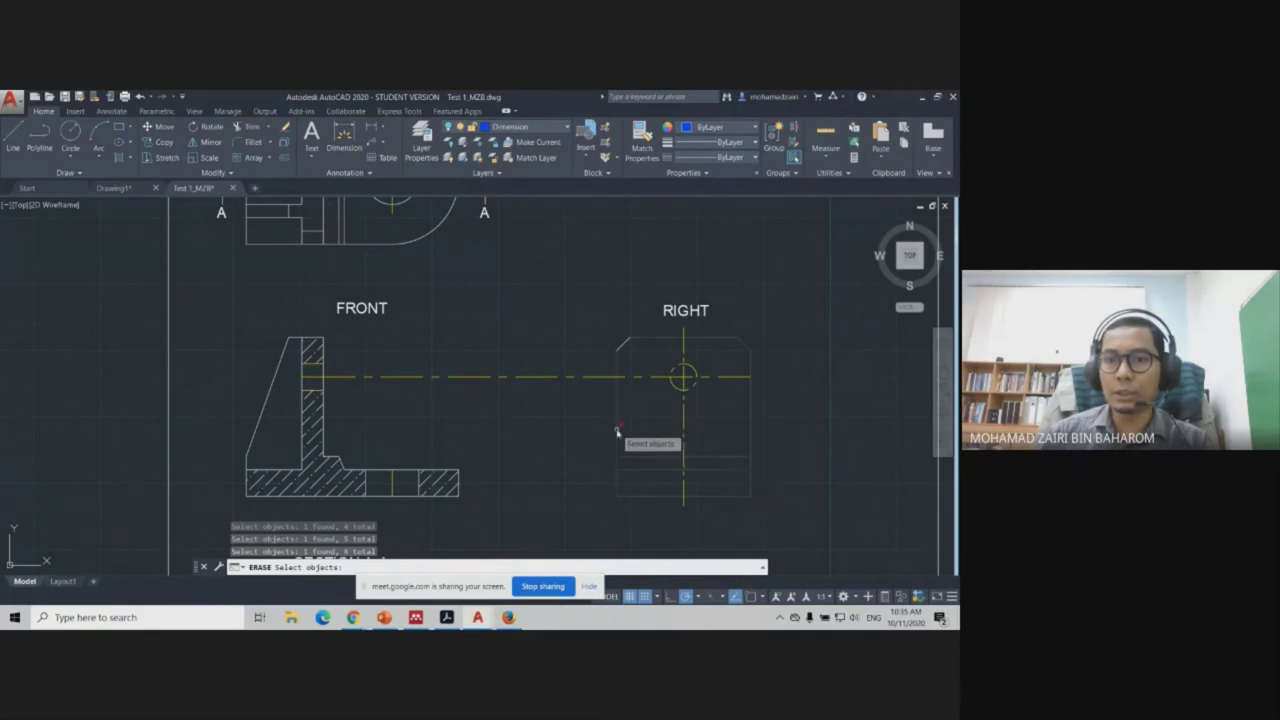
{"action": "left_click", "coordinate": [622, 347]}
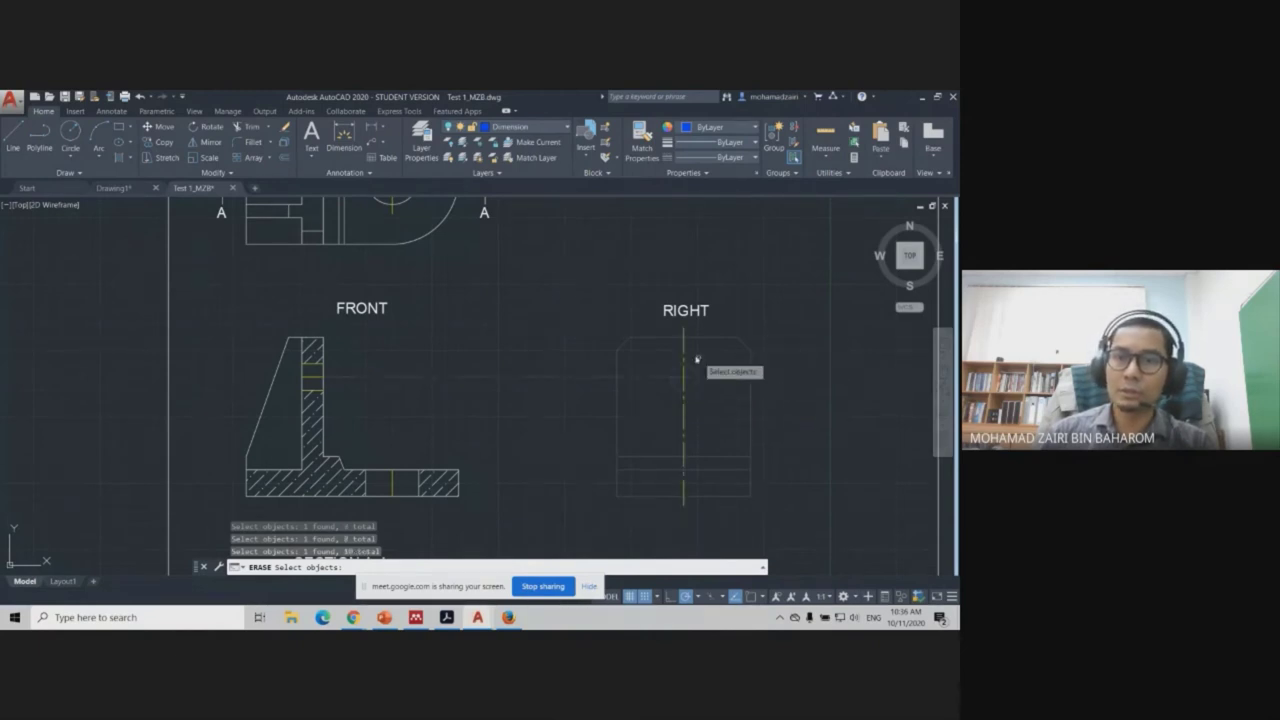
{"action": "key", "text": "Return"}
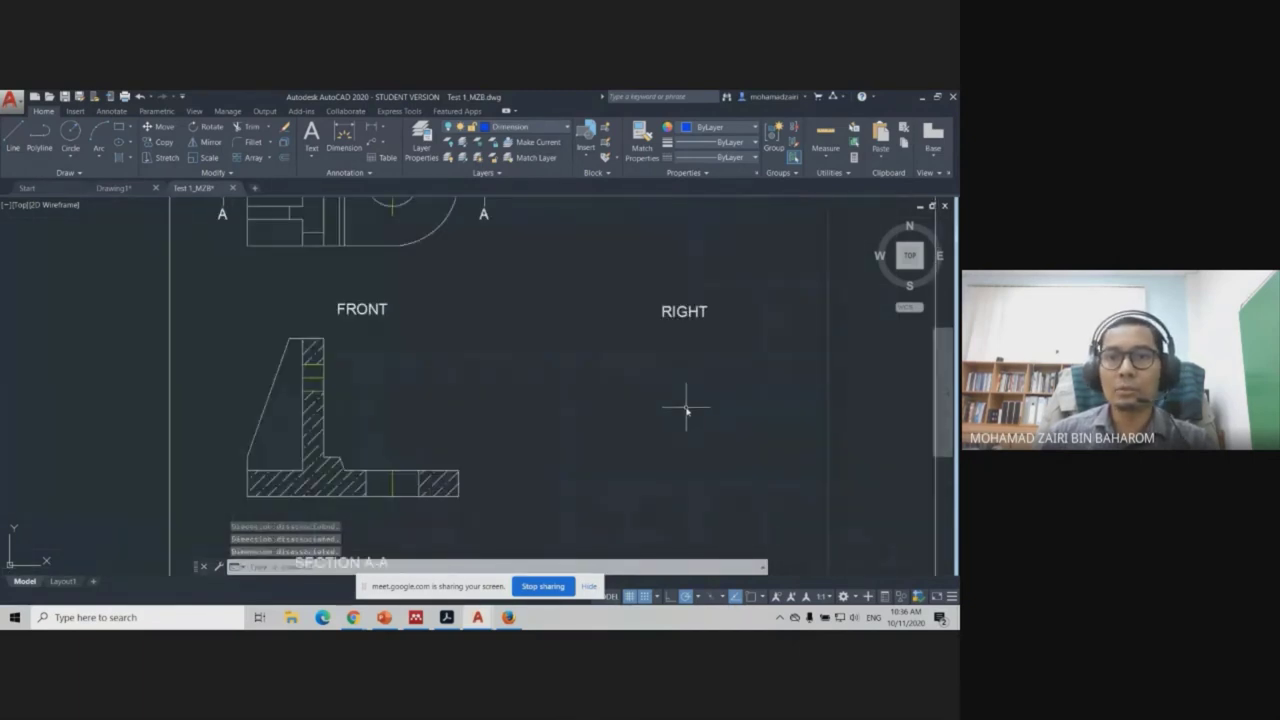
Pan across the whole sheet and hide the screen-sharing notice.
{"action": "middle_click_drag", "start_coordinate": [624, 349], "coordinate": [629, 428]}
{"action": "scroll", "coordinate": [587, 349], "scroll_direction": "down", "scroll_amount": 2}
{"action": "middle_click_drag", "start_coordinate": [587, 349], "coordinate": [453, 331]}
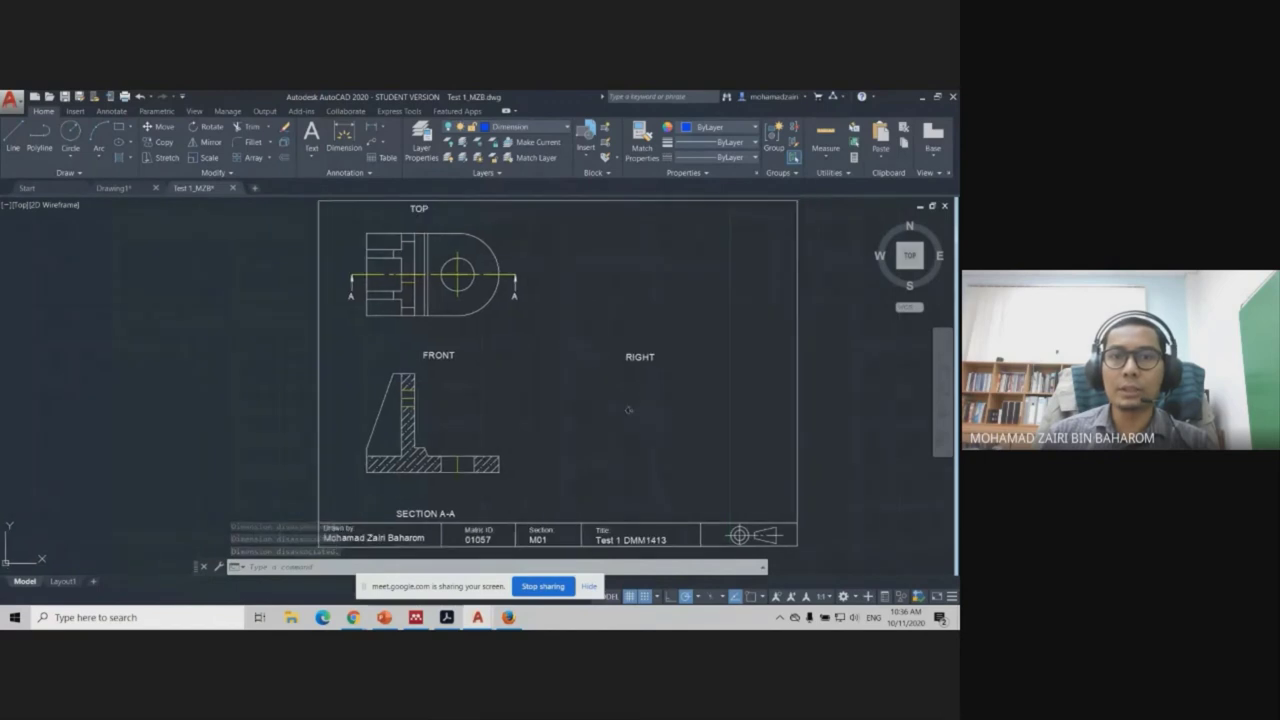
{"action": "middle_click_drag", "start_coordinate": [410, 386], "coordinate": [463, 403]}
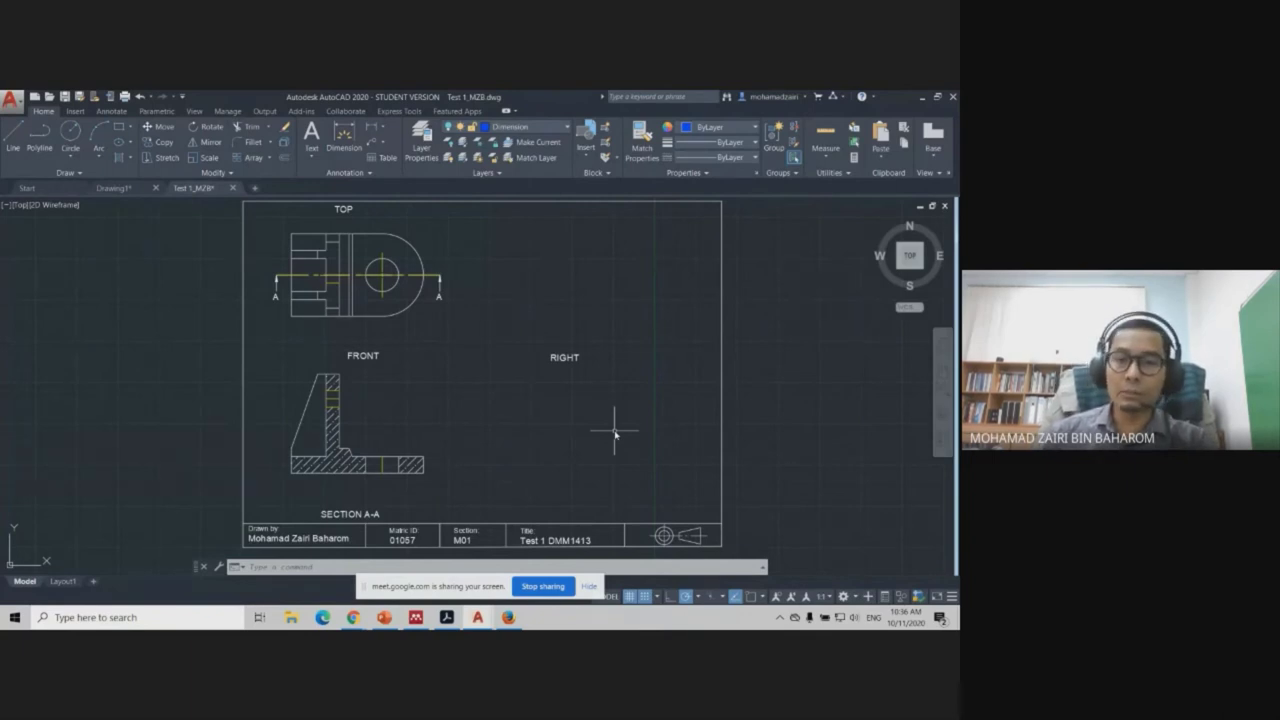
{"action": "left_click", "coordinate": [588, 587]}
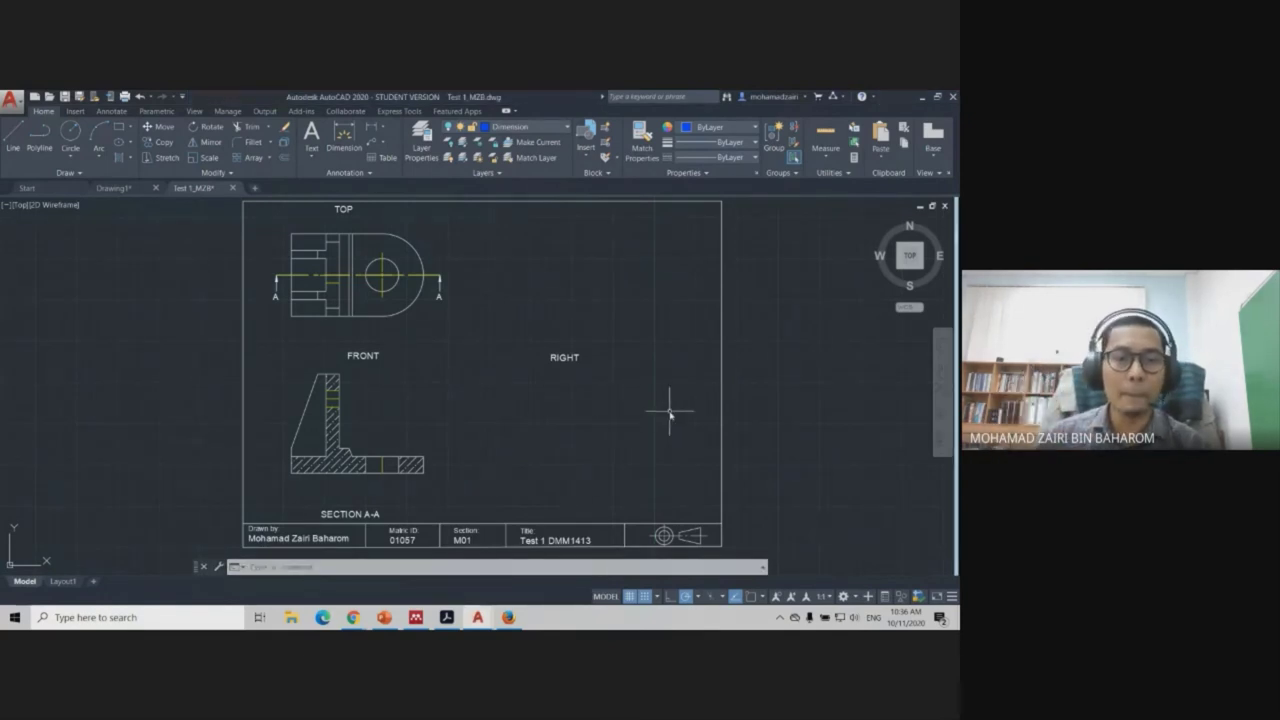
Zoom (Z) to a window around the FRONT and RIGHT views and re-centre them.
{"action": "type", "text": "z"}
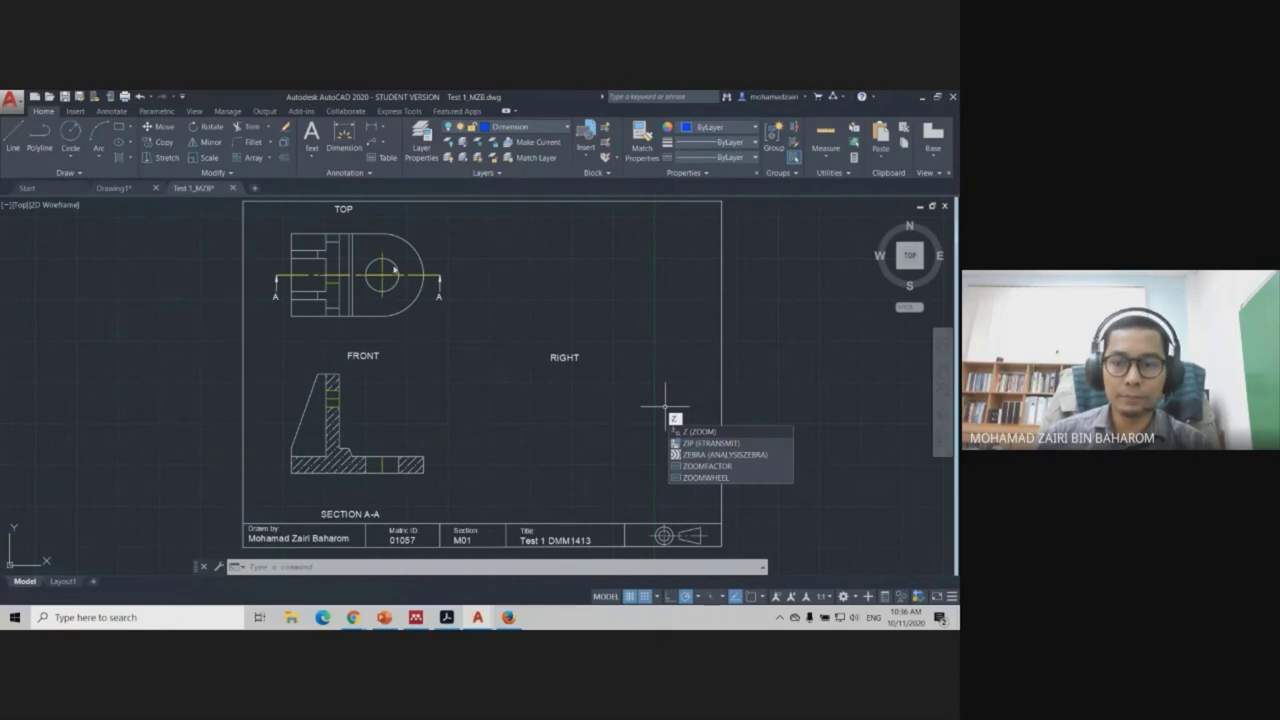
{"action": "key", "text": "Return"}
{"action": "left_click", "coordinate": [220, 216]}
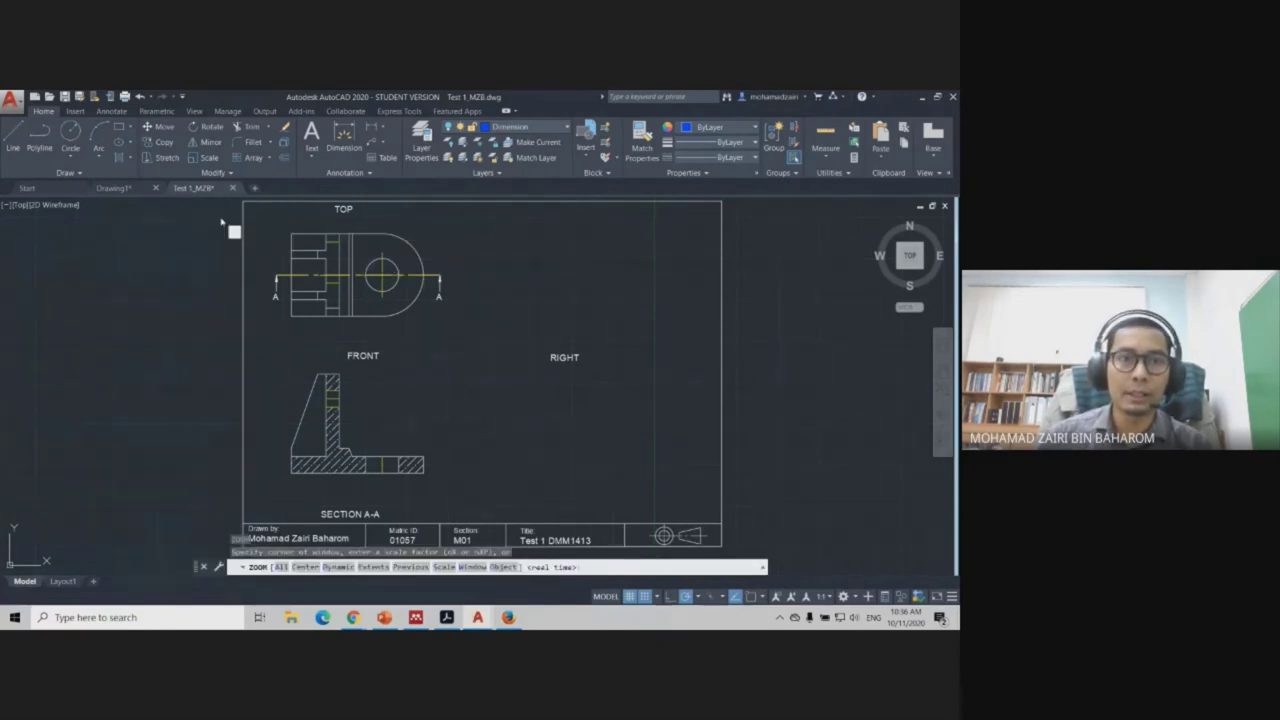
{"action": "left_click", "coordinate": [669, 470]}
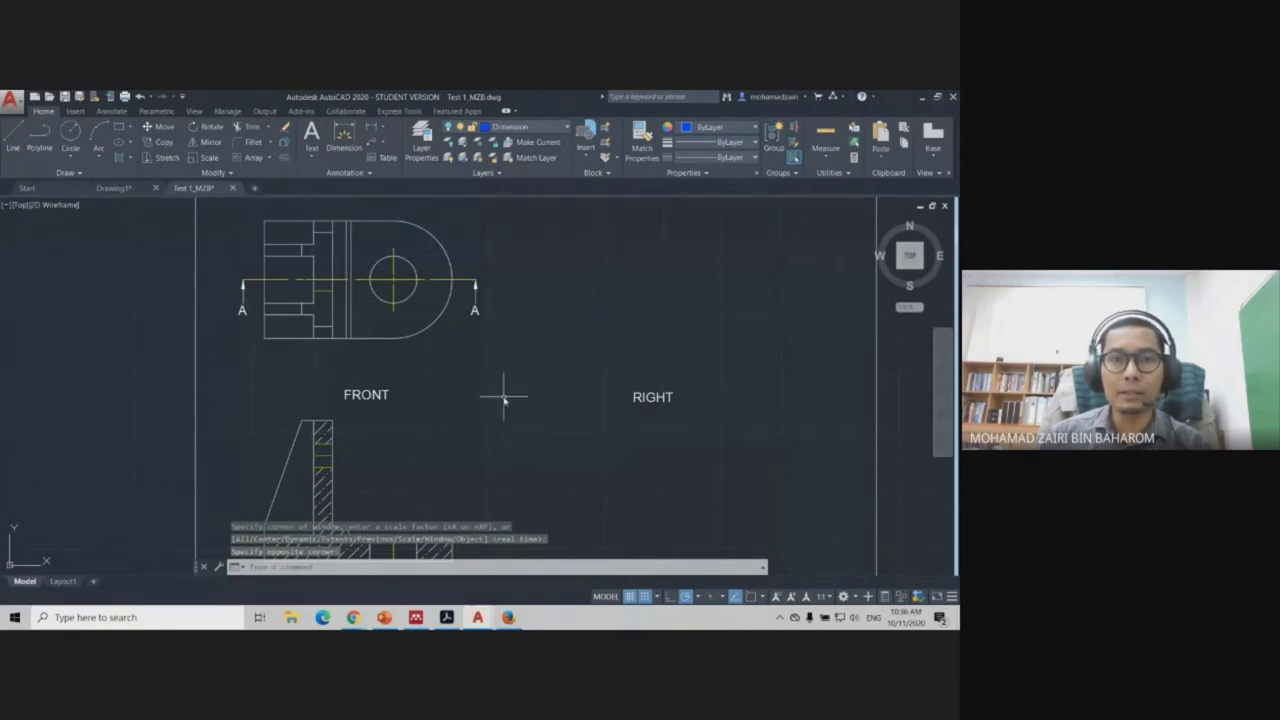
{"action": "scroll", "coordinate": [503, 398], "scroll_direction": "down", "scroll_amount": 2}
{"action": "middle_click_drag", "start_coordinate": [508, 414], "coordinate": [466, 366]}
{"action": "scroll", "coordinate": [466, 366], "scroll_direction": "up", "scroll_amount": 2}
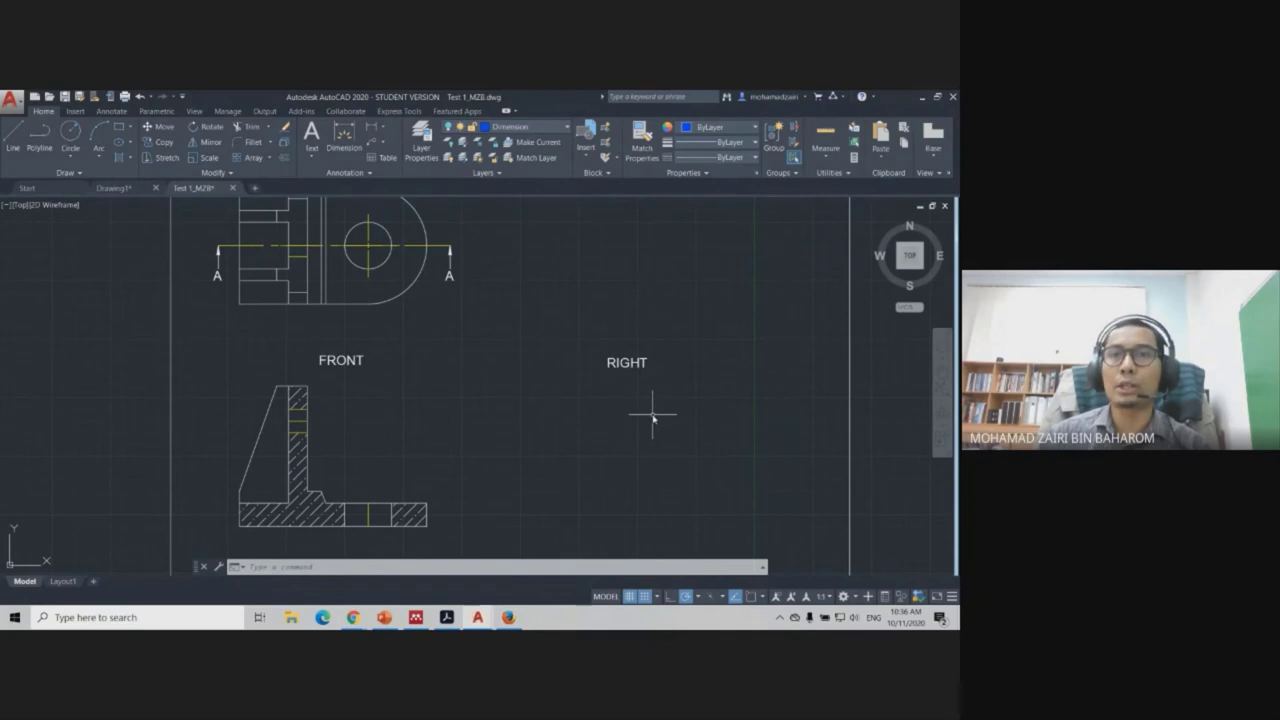
Switch the Construction layer back on from the Layer dropdown.
{"action": "left_click", "coordinate": [567, 128]}
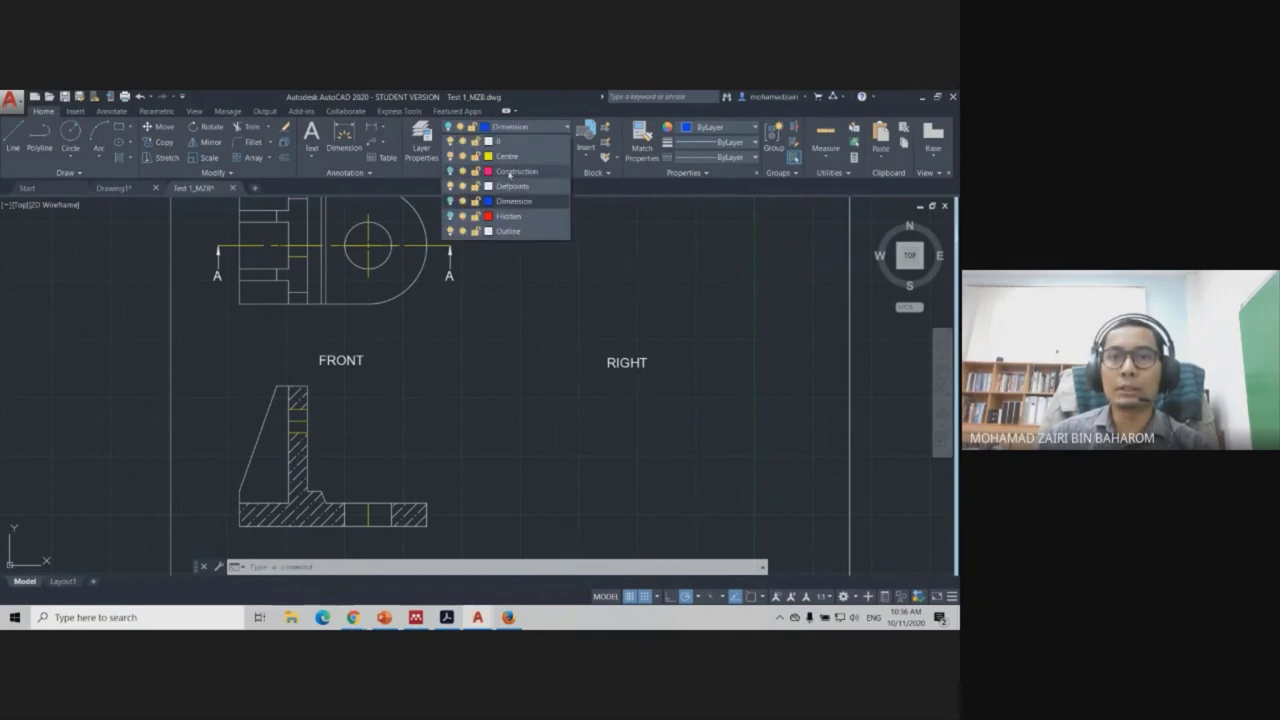
{"action": "left_click", "coordinate": [452, 171]}
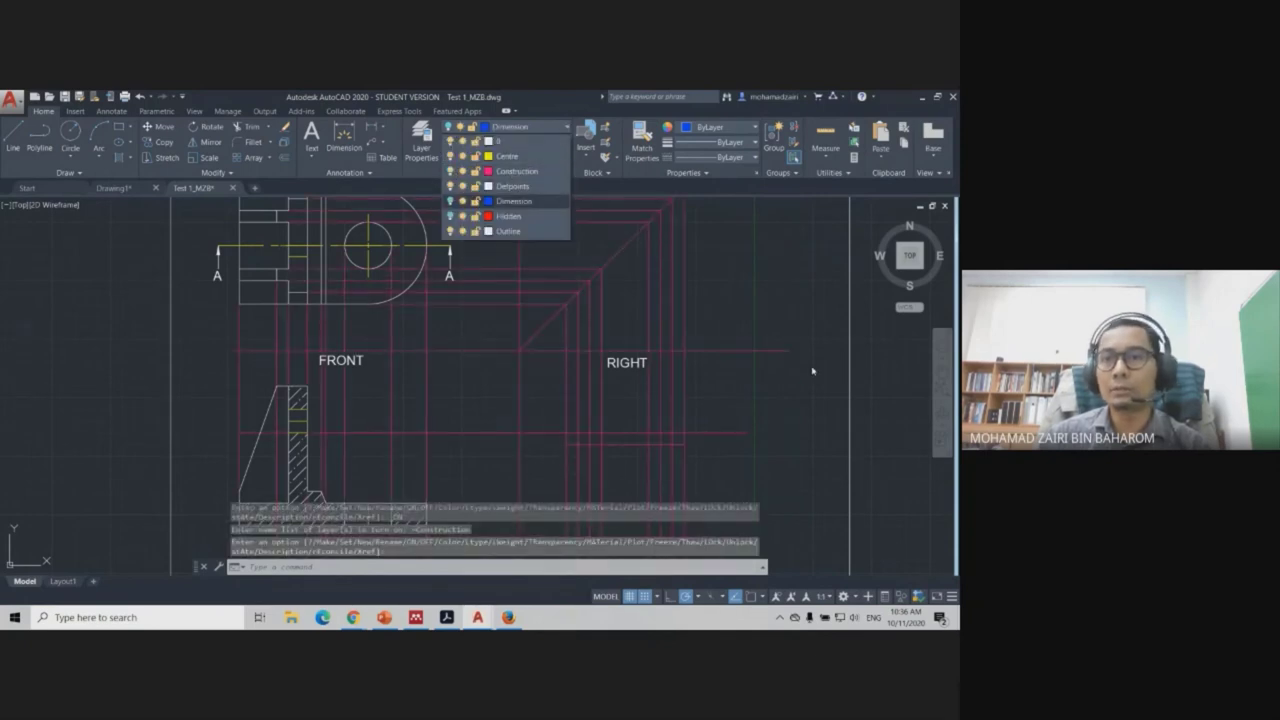
{"action": "left_click", "coordinate": [788, 265]}
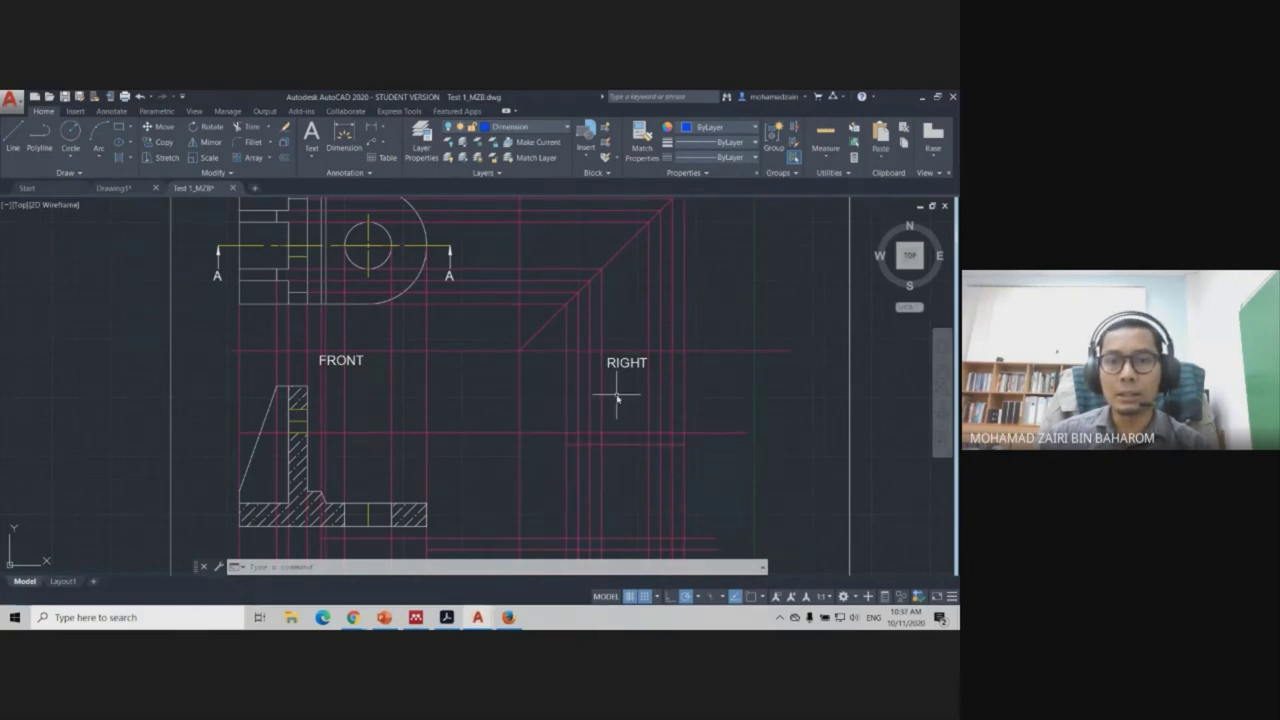
On the Construction layer, draw two horizontal projection lines from the front view into the right view area.
{"action": "left_click", "coordinate": [565, 127]}
{"action": "left_click", "coordinate": [519, 172]}
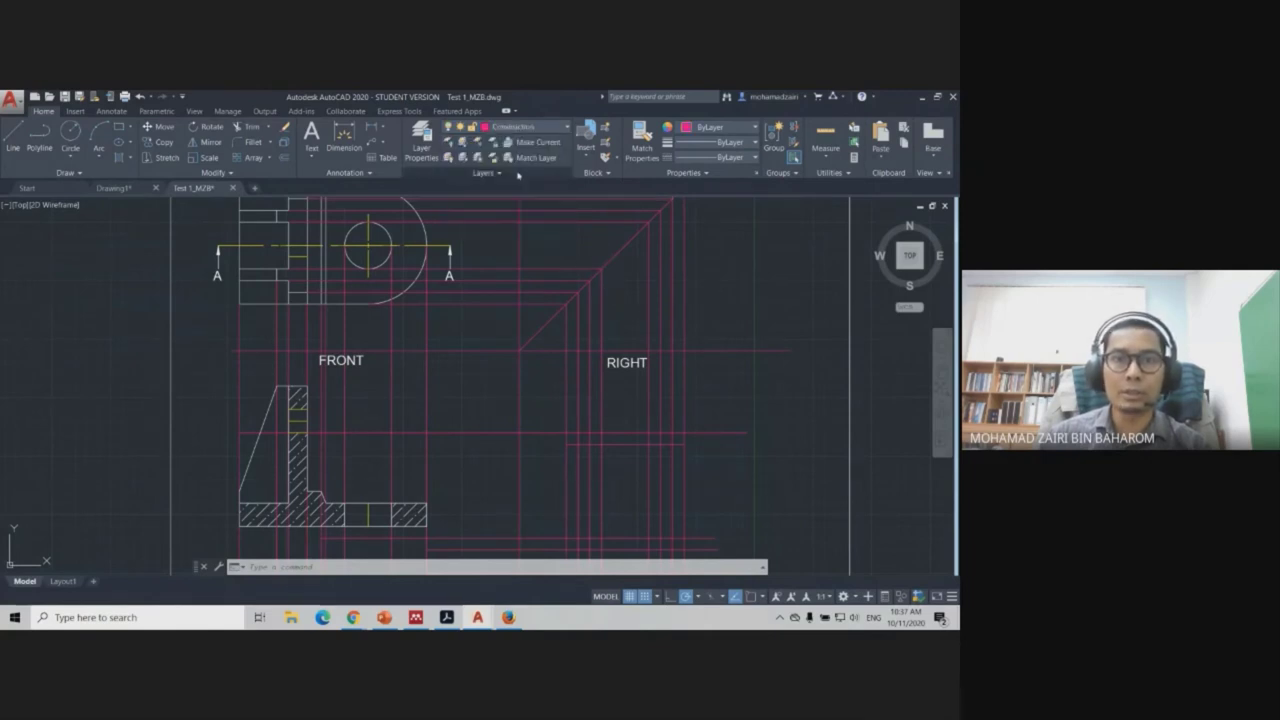
{"action": "left_click", "coordinate": [13, 136]}
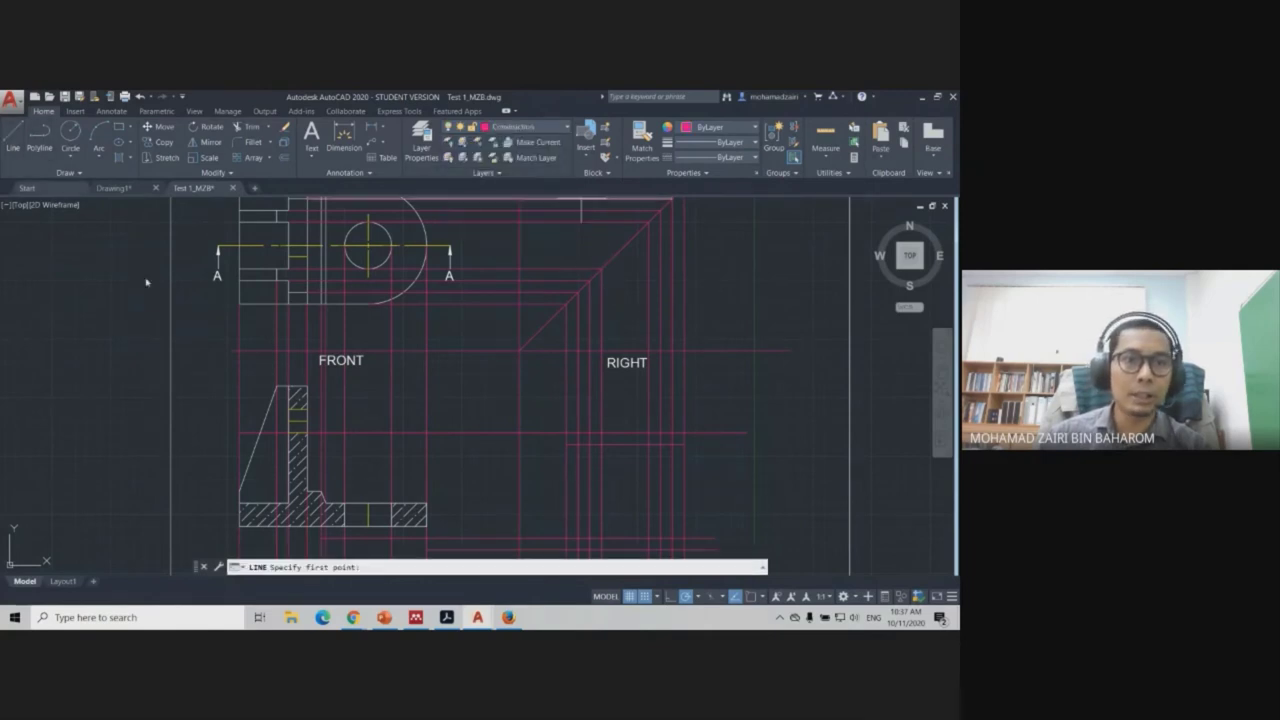
{"action": "left_click", "coordinate": [278, 386]}
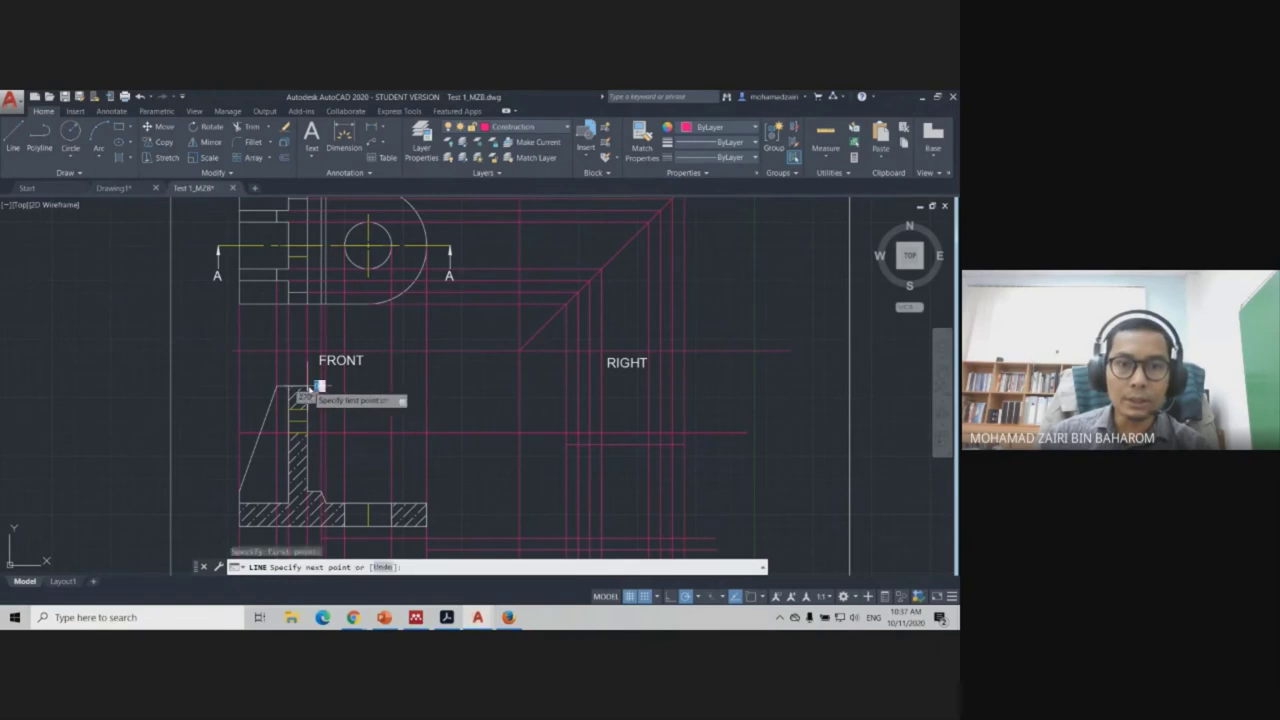
{"action": "left_click", "coordinate": [750, 385]}
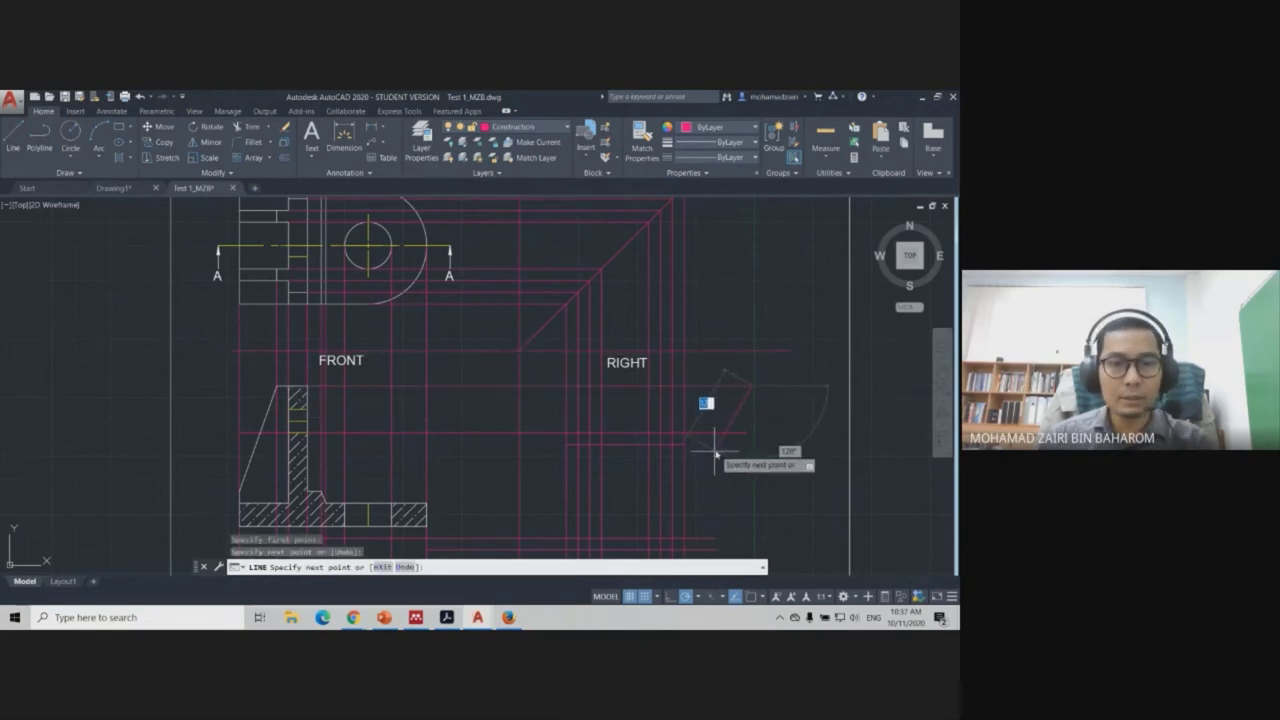
{"action": "key", "text": "Escape"}
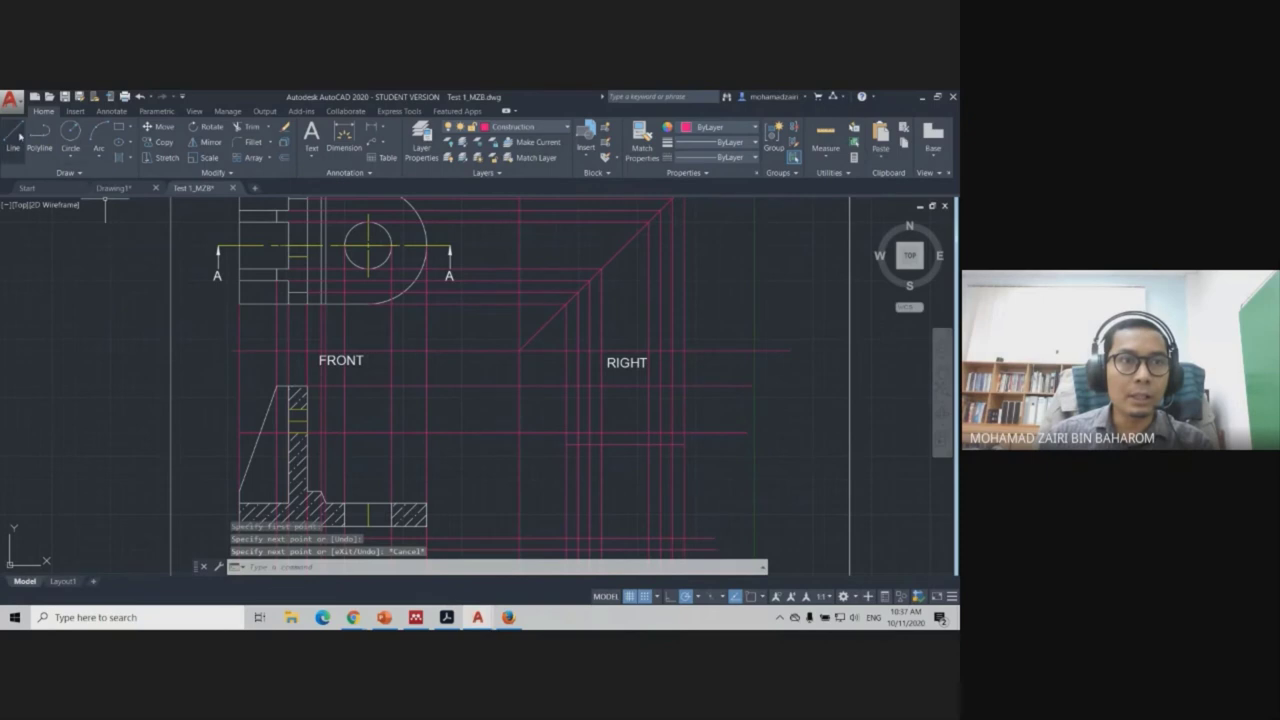
{"action": "left_click", "coordinate": [13, 135]}
{"action": "left_click", "coordinate": [427, 528]}
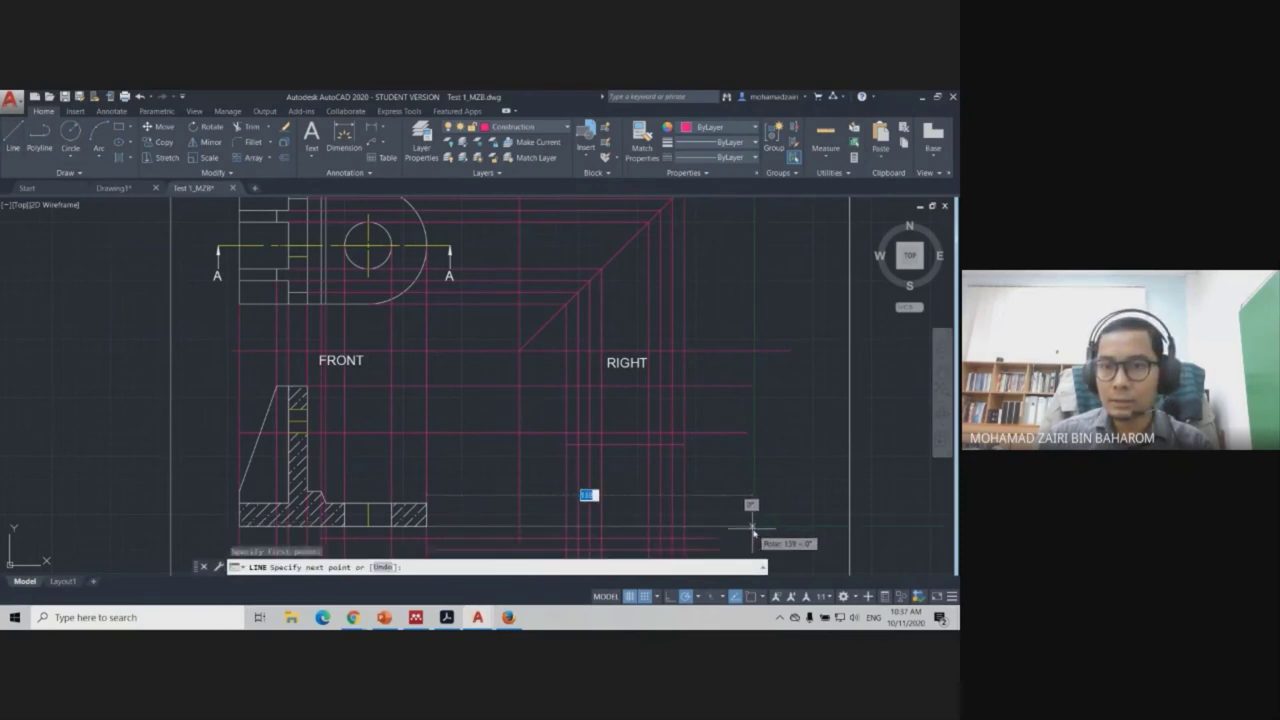
{"action": "left_click", "coordinate": [752, 527]}
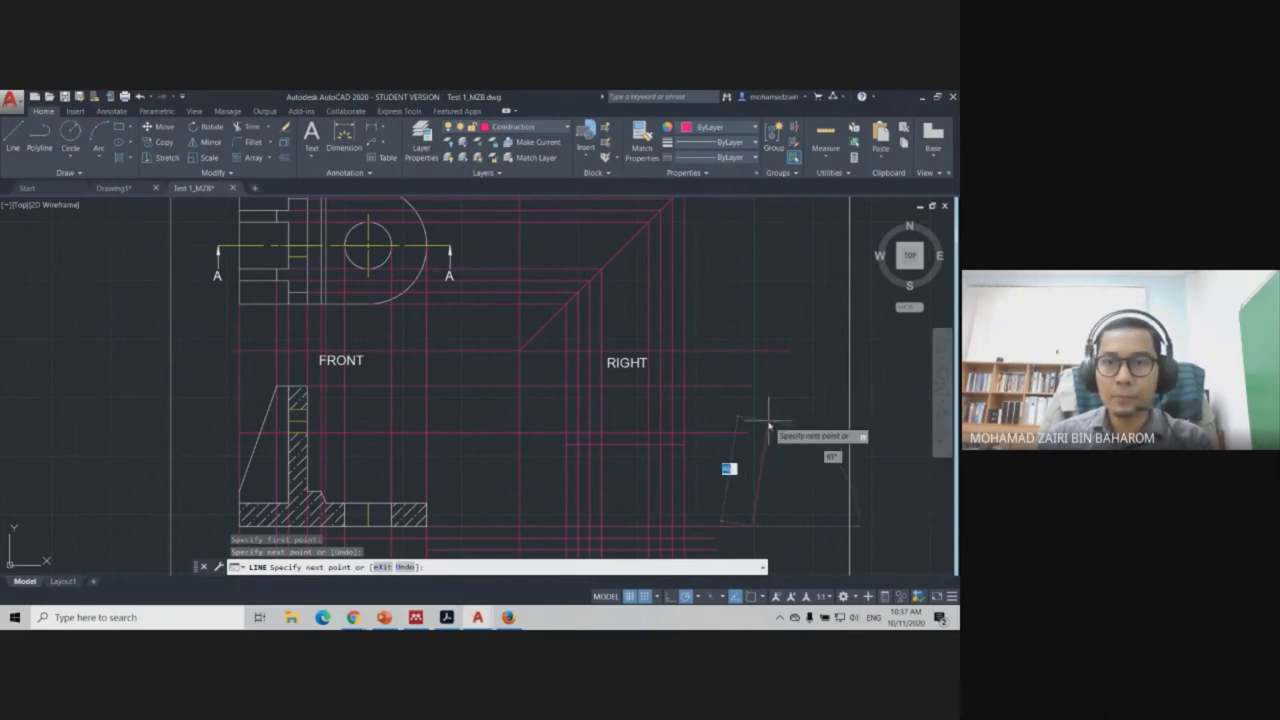
{"action": "key", "text": "Escape"}
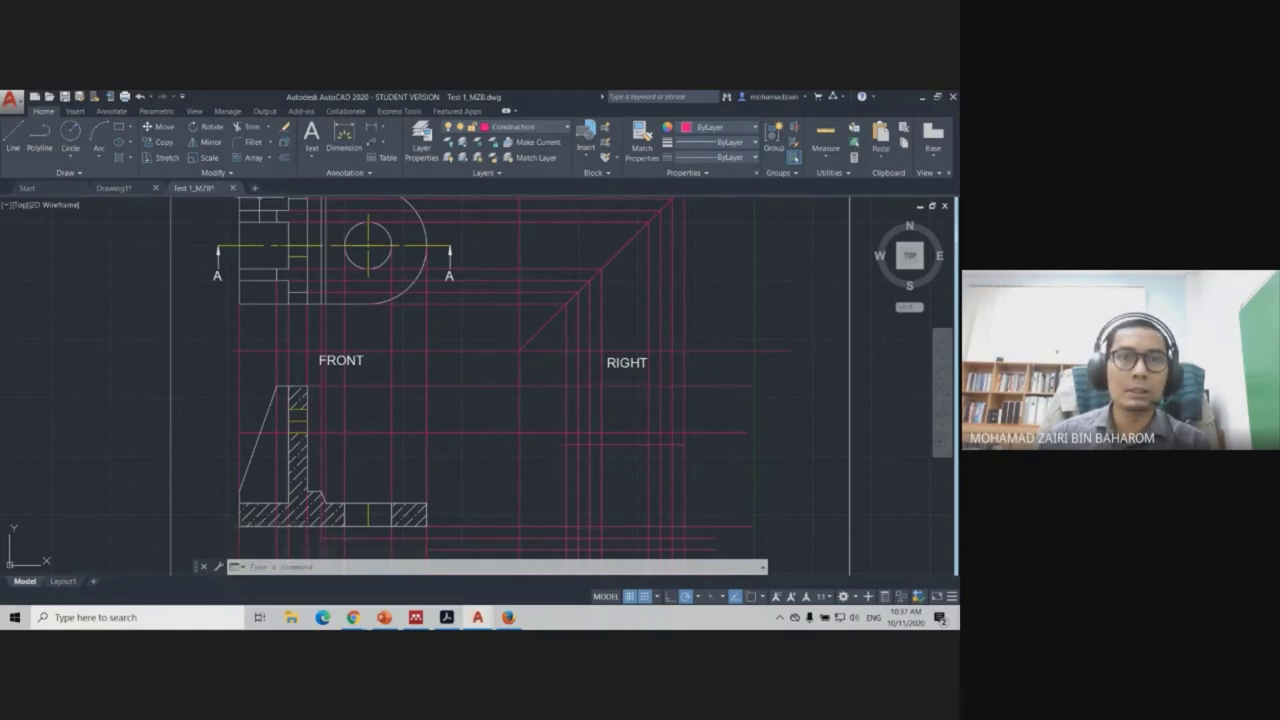
On the Outline layer, draw the right view's four-sided rectangular outline beneath the RIGHT label.
{"action": "left_click", "coordinate": [509, 132]}
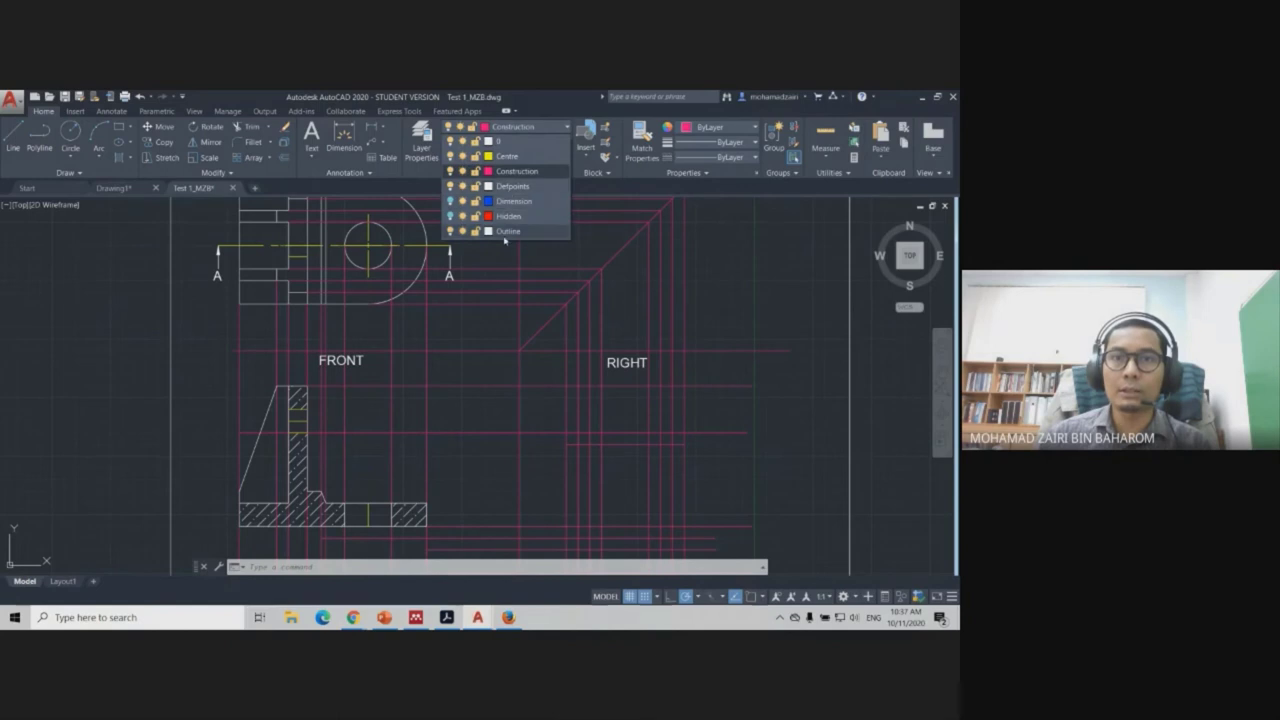
{"action": "left_click", "coordinate": [502, 240]}
{"action": "left_click", "coordinate": [13, 138]}
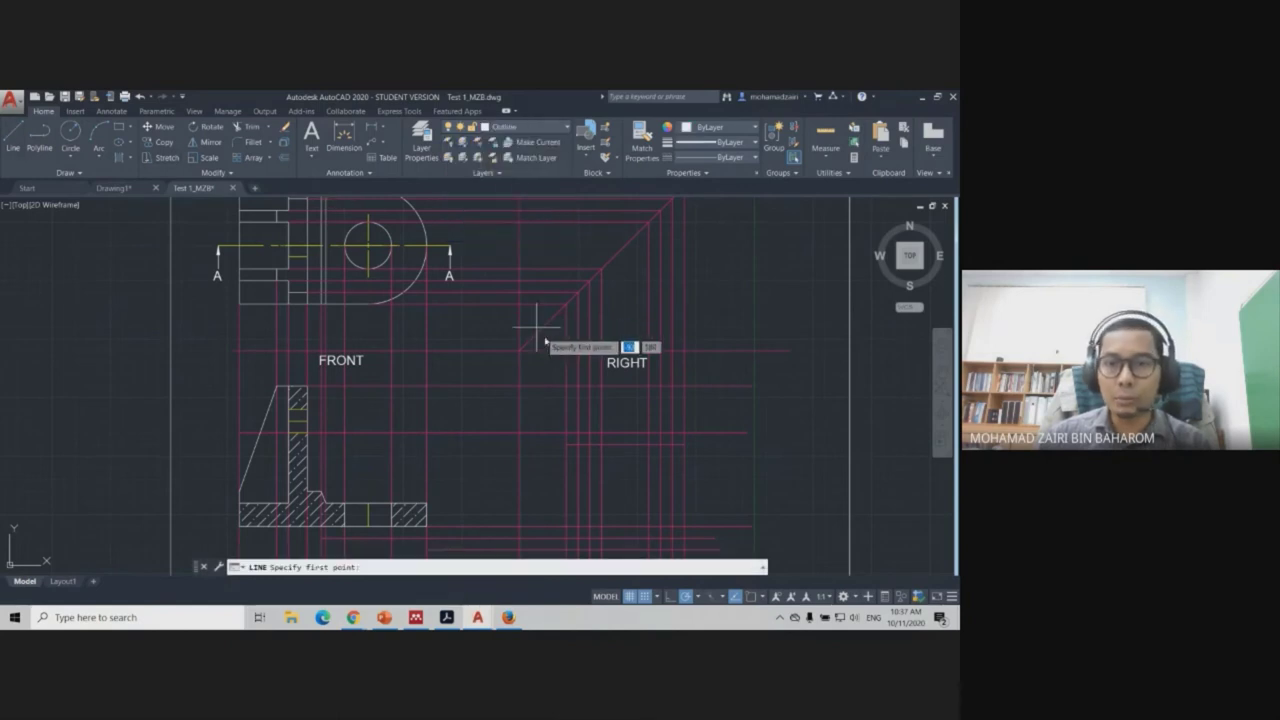
{"action": "left_click", "coordinate": [685, 388]}
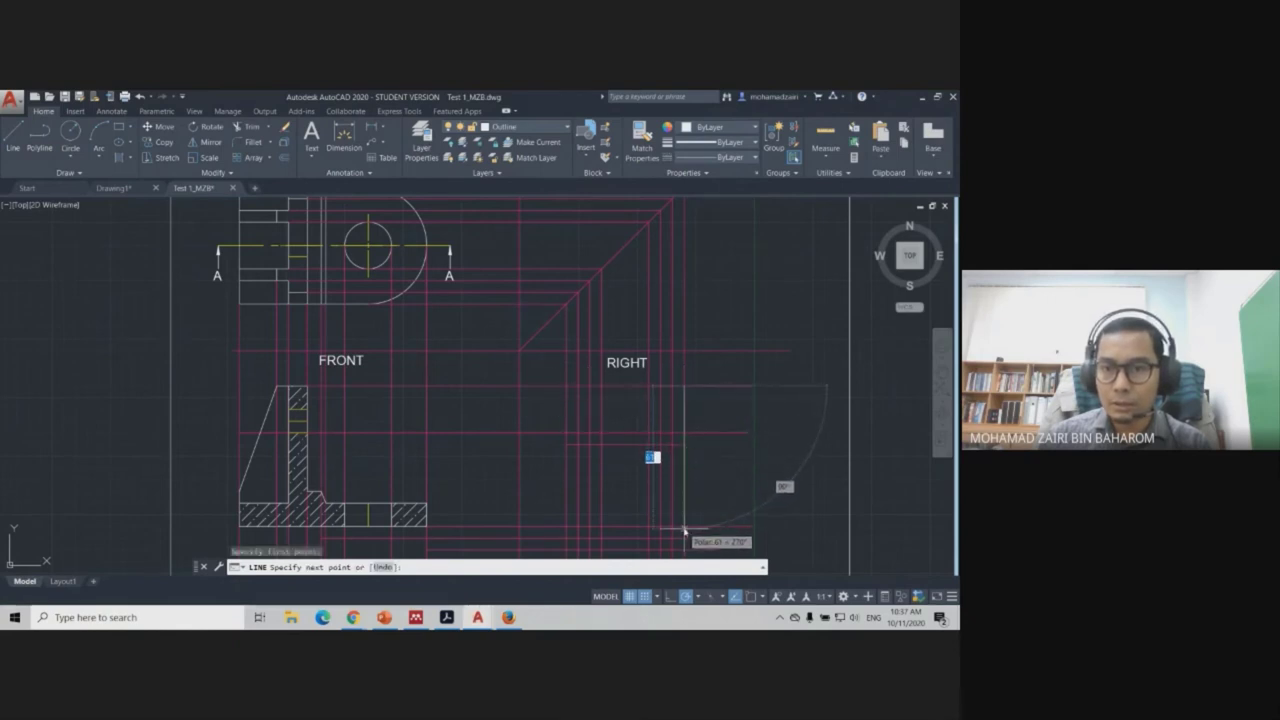
{"action": "left_click", "coordinate": [684, 523]}
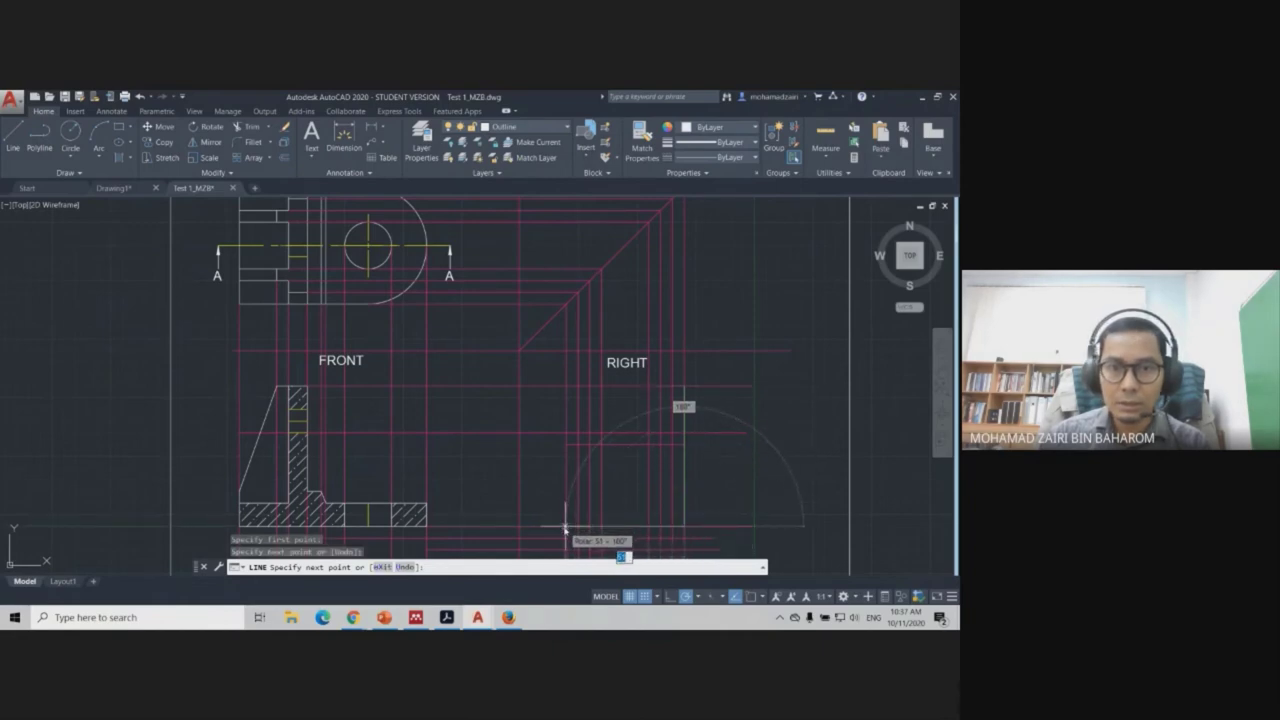
{"action": "left_click", "coordinate": [565, 526]}
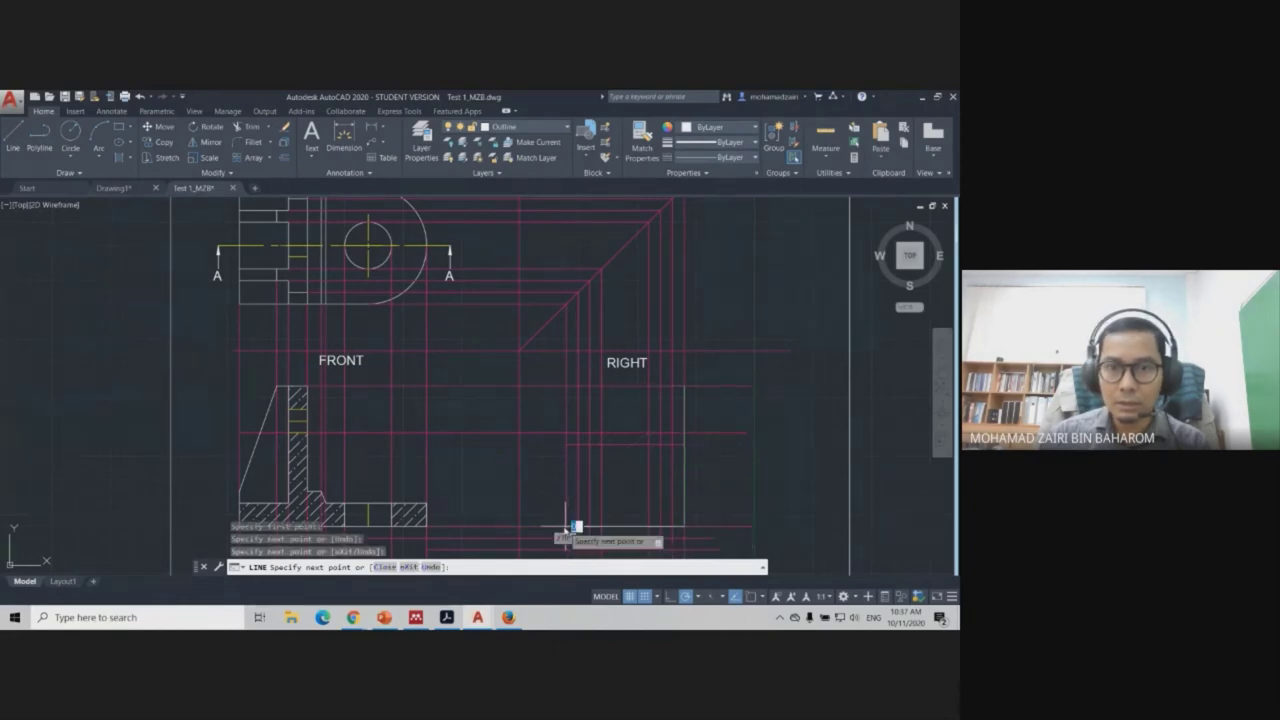
{"action": "left_click", "coordinate": [565, 387]}
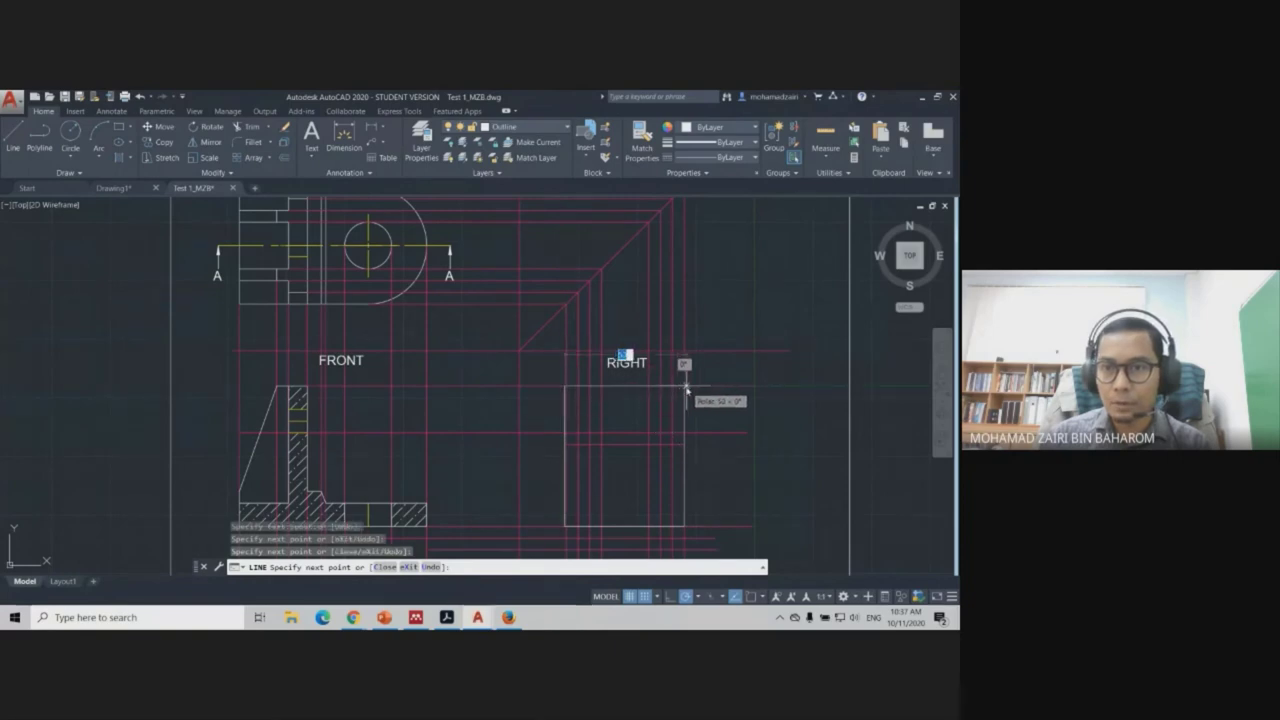
{"action": "left_click", "coordinate": [684, 387]}
{"action": "key", "text": "Escape"}
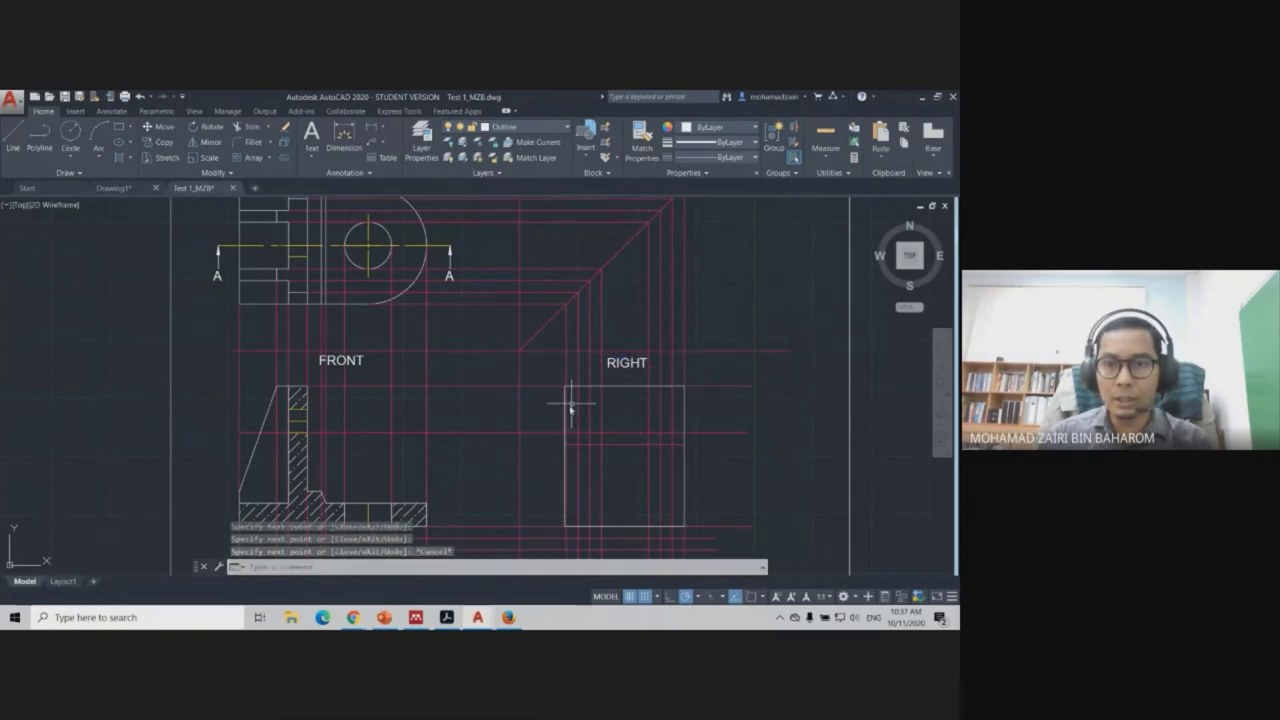
{"action": "scroll", "coordinate": [600, 450], "scroll_direction": "down", "scroll_amount": 2}
{"action": "scroll", "coordinate": [609, 468], "scroll_direction": "up", "scroll_amount": 2}
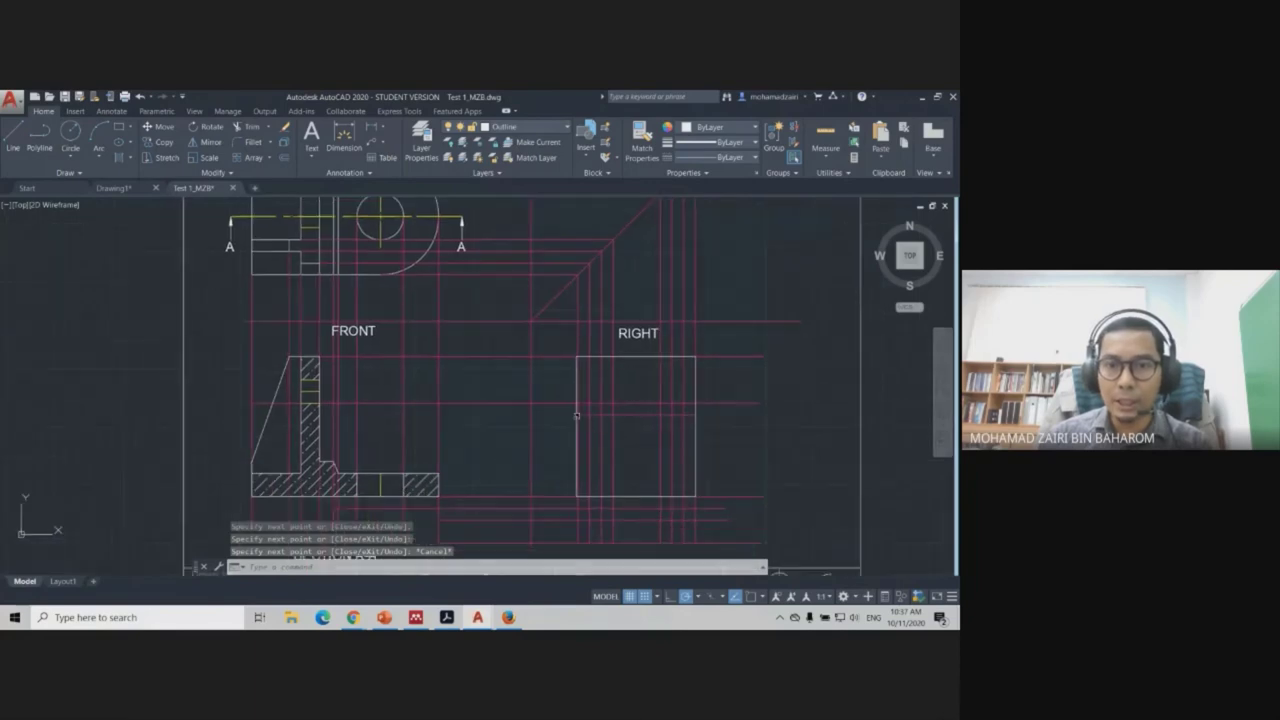
{"action": "middle_click_drag", "start_coordinate": [555, 445], "coordinate": [580, 385]}
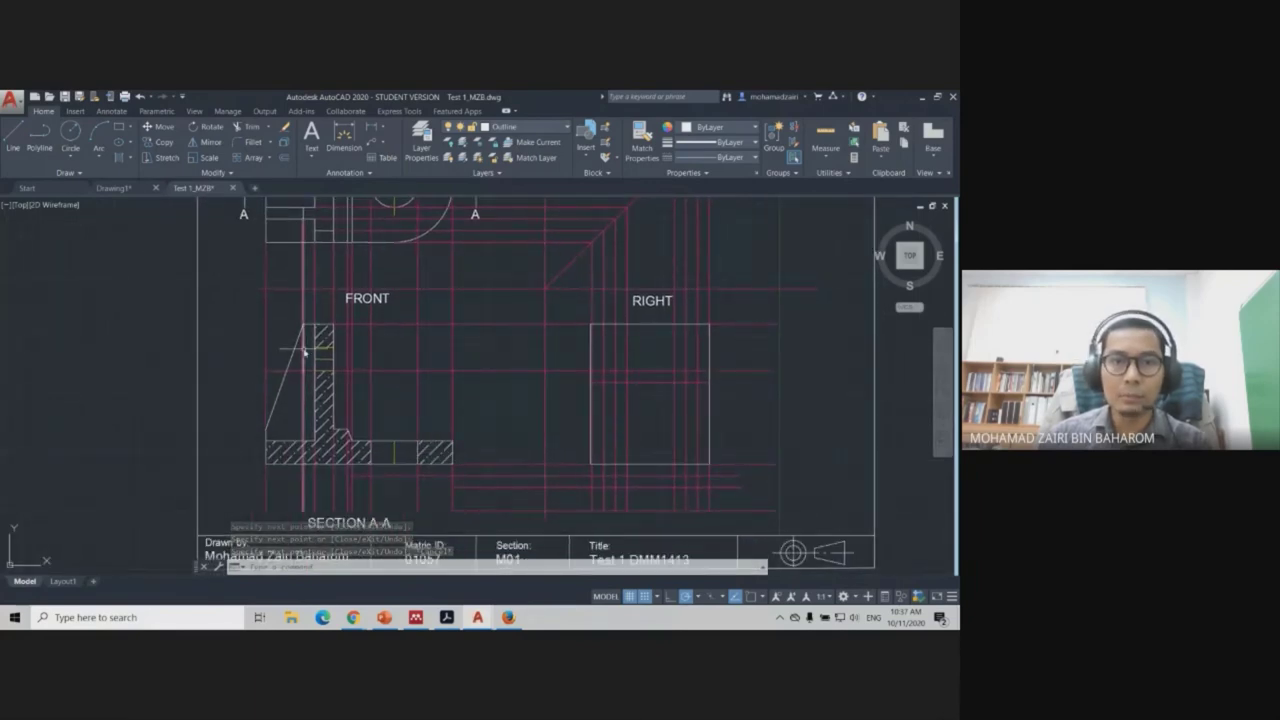
{"action": "middle_click_drag", "start_coordinate": [516, 302], "coordinate": [511, 366]}
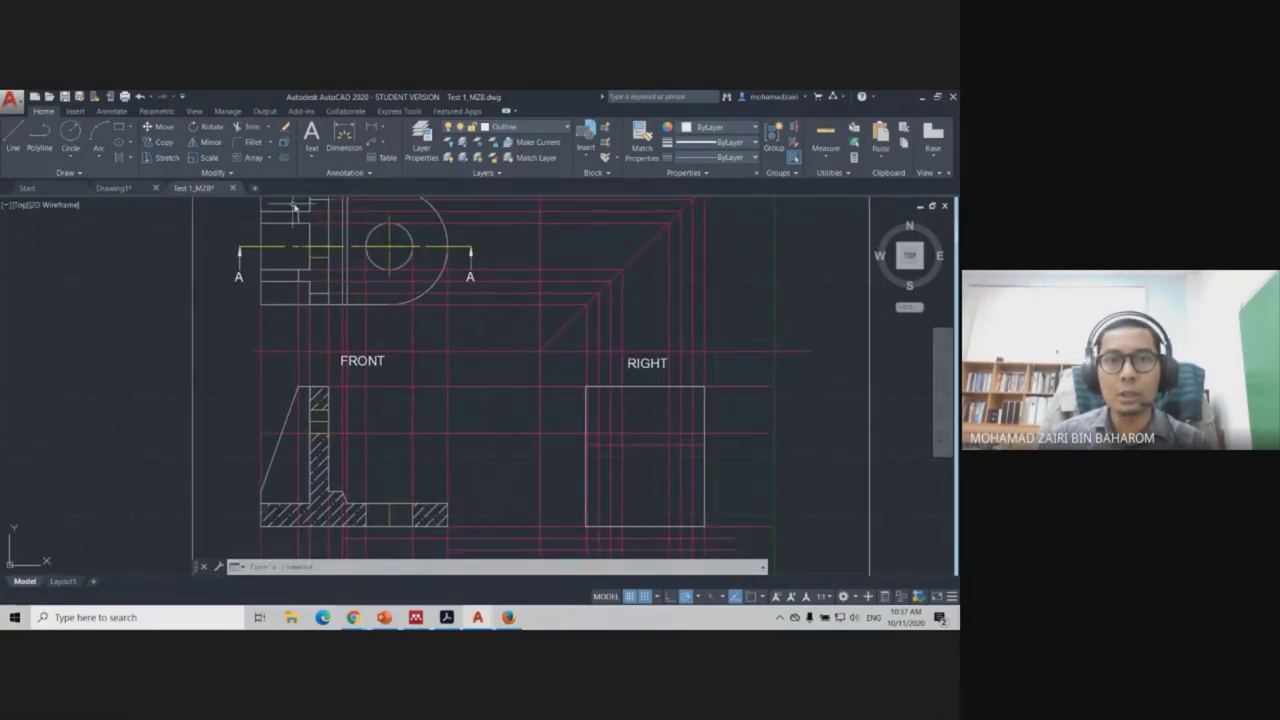
{"action": "middle_click_drag", "start_coordinate": [465, 304], "coordinate": [463, 330]}
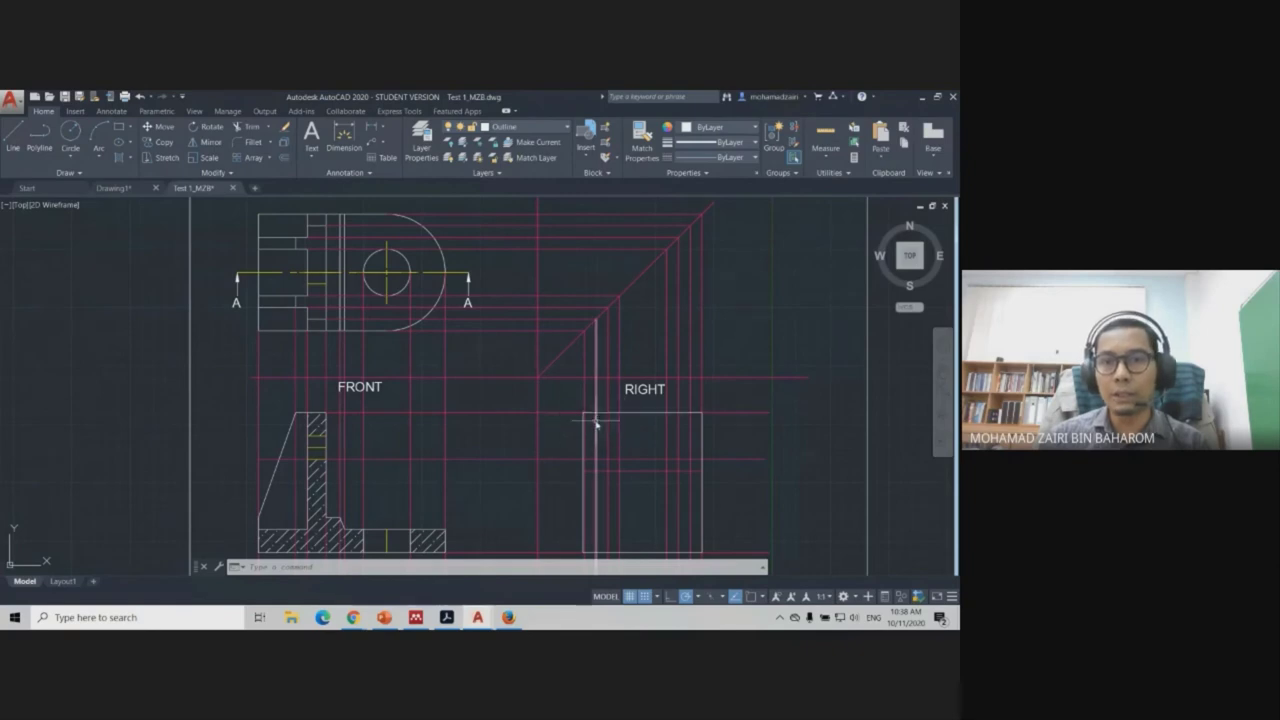
{"action": "middle_click_drag", "start_coordinate": [643, 491], "coordinate": [637, 458]}
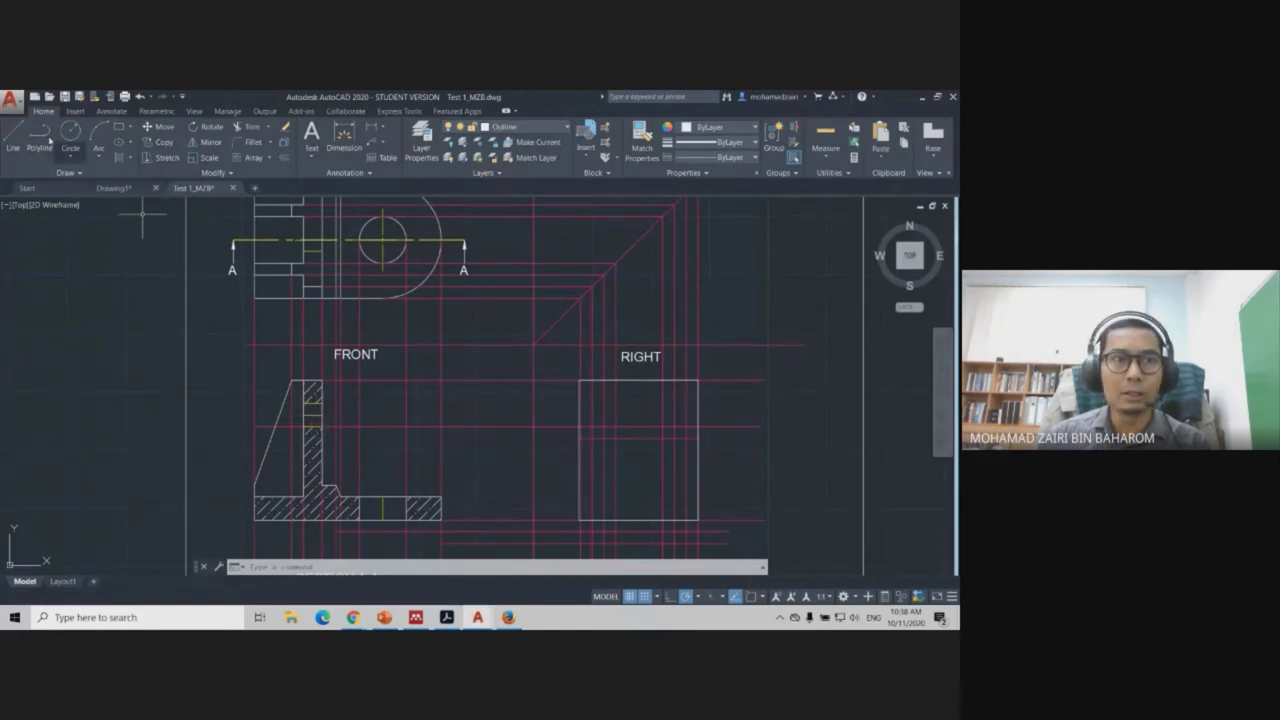
Make Construction current and project a horizontal line from the front view's edge past the right view.
{"action": "left_click", "coordinate": [520, 127]}
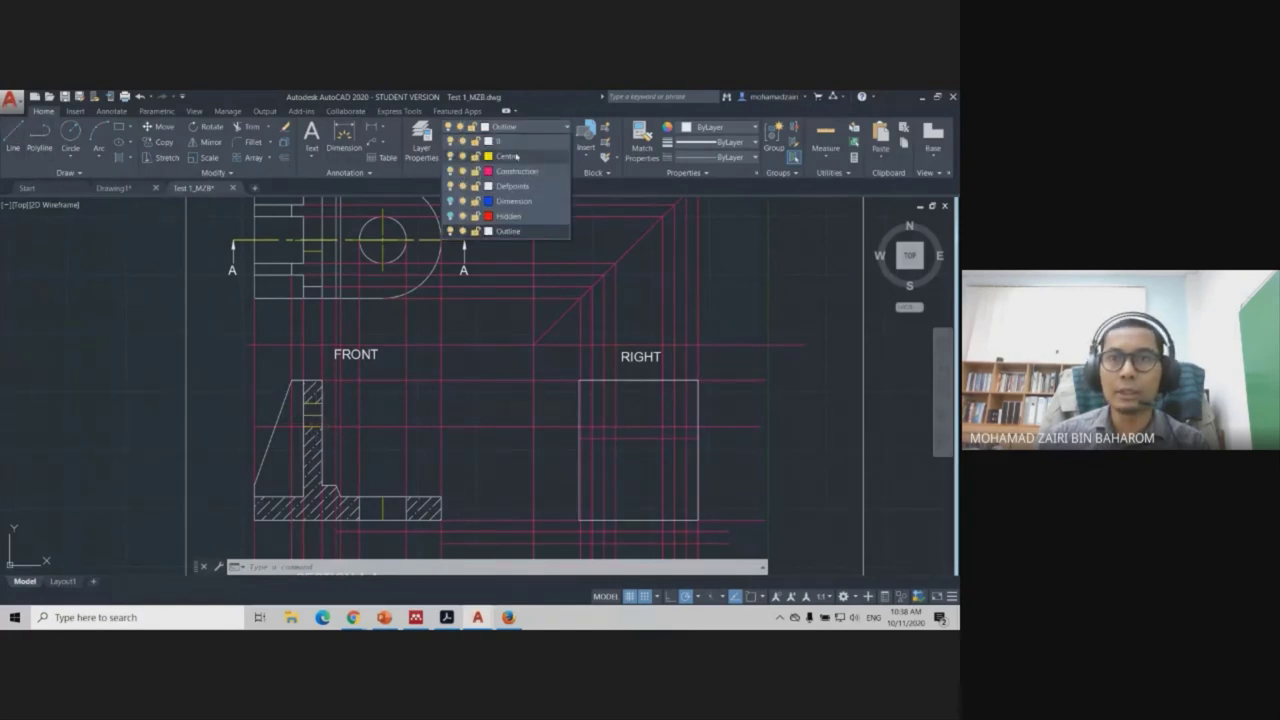
{"action": "left_click", "coordinate": [505, 160]}
{"action": "left_click", "coordinate": [12, 133]}
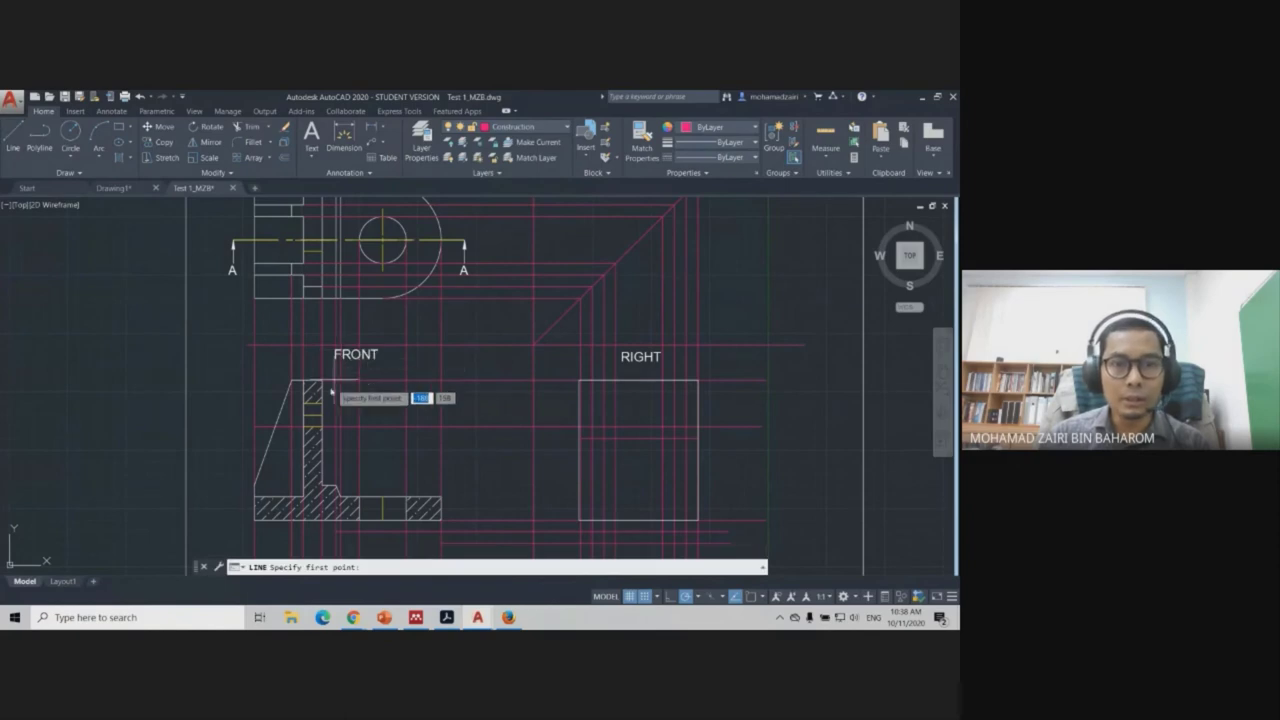
{"action": "left_click", "coordinate": [320, 413]}
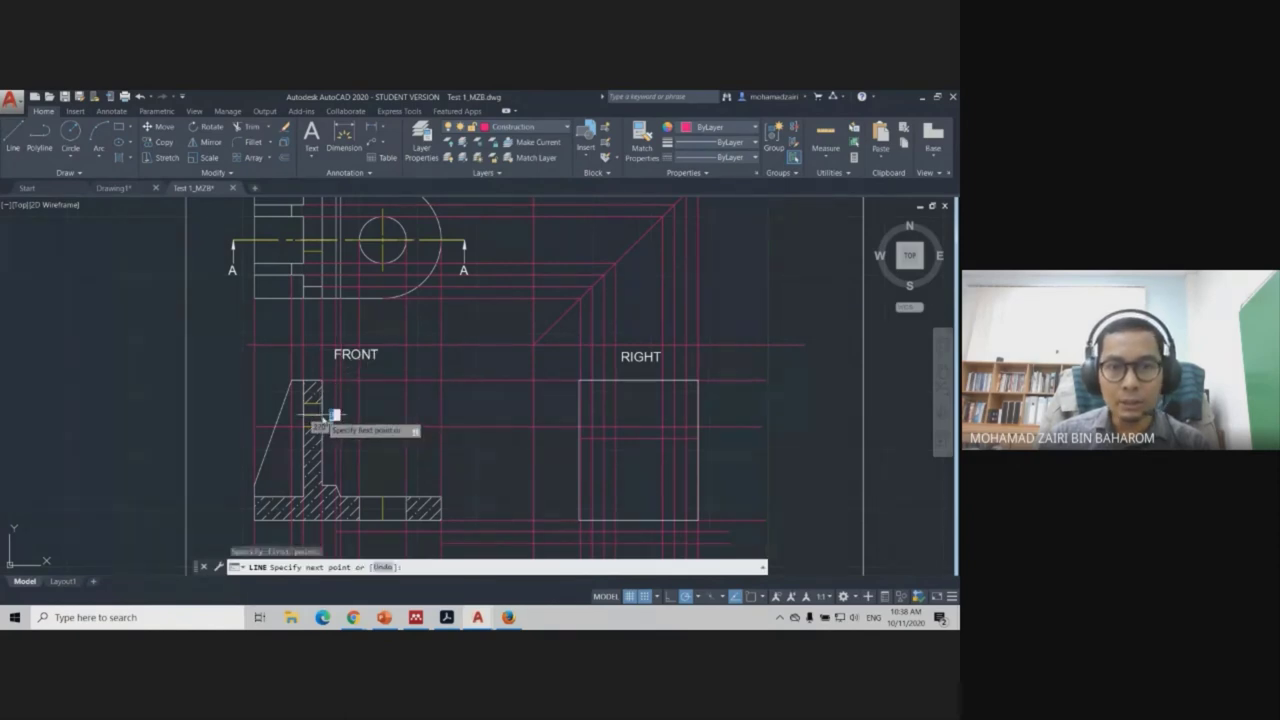
{"action": "left_click", "coordinate": [734, 414]}
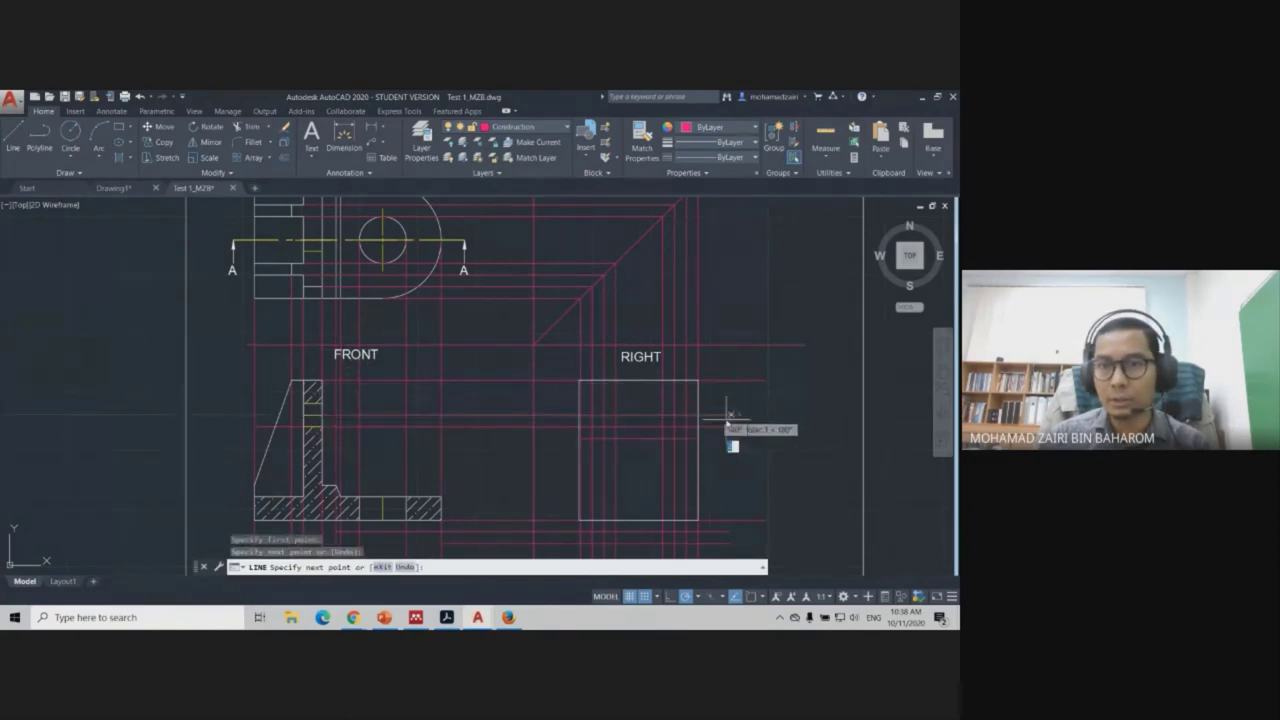
{"action": "key", "text": "Escape"}
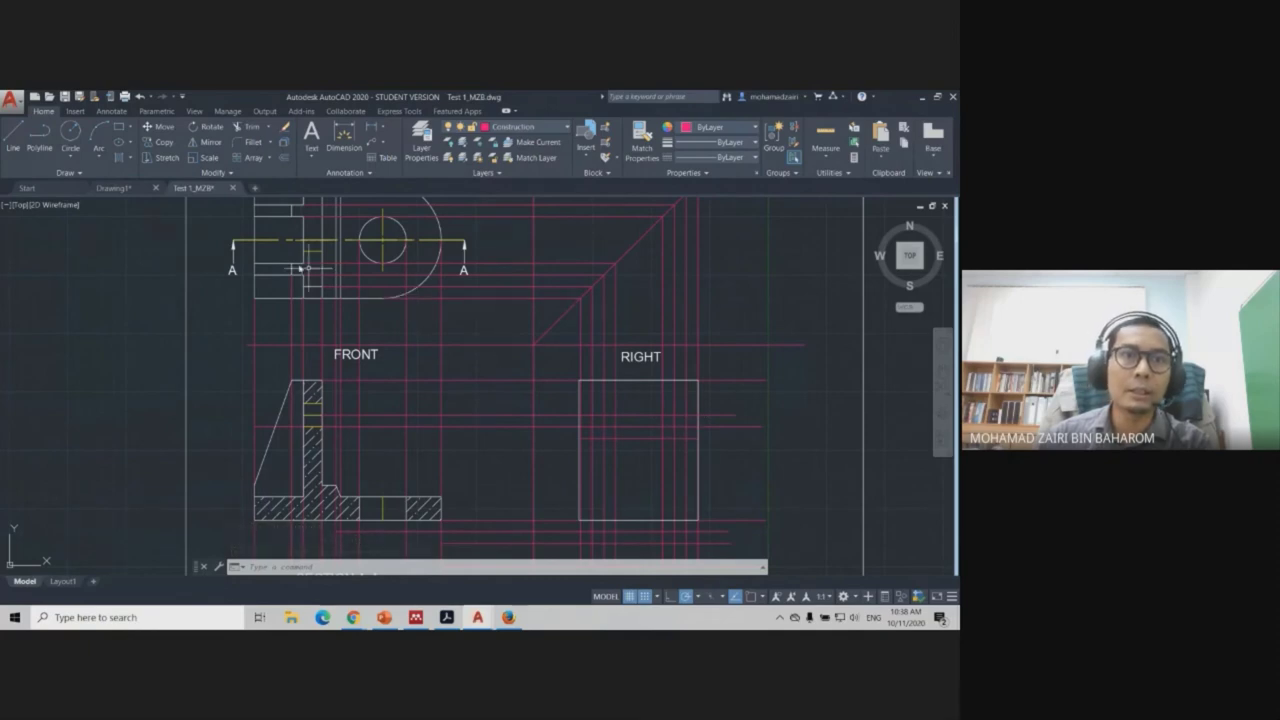
Project a line from the top view's hole centre via the mitre line down past the right view.
{"action": "middle_click_drag", "start_coordinate": [527, 272], "coordinate": [531, 310]}
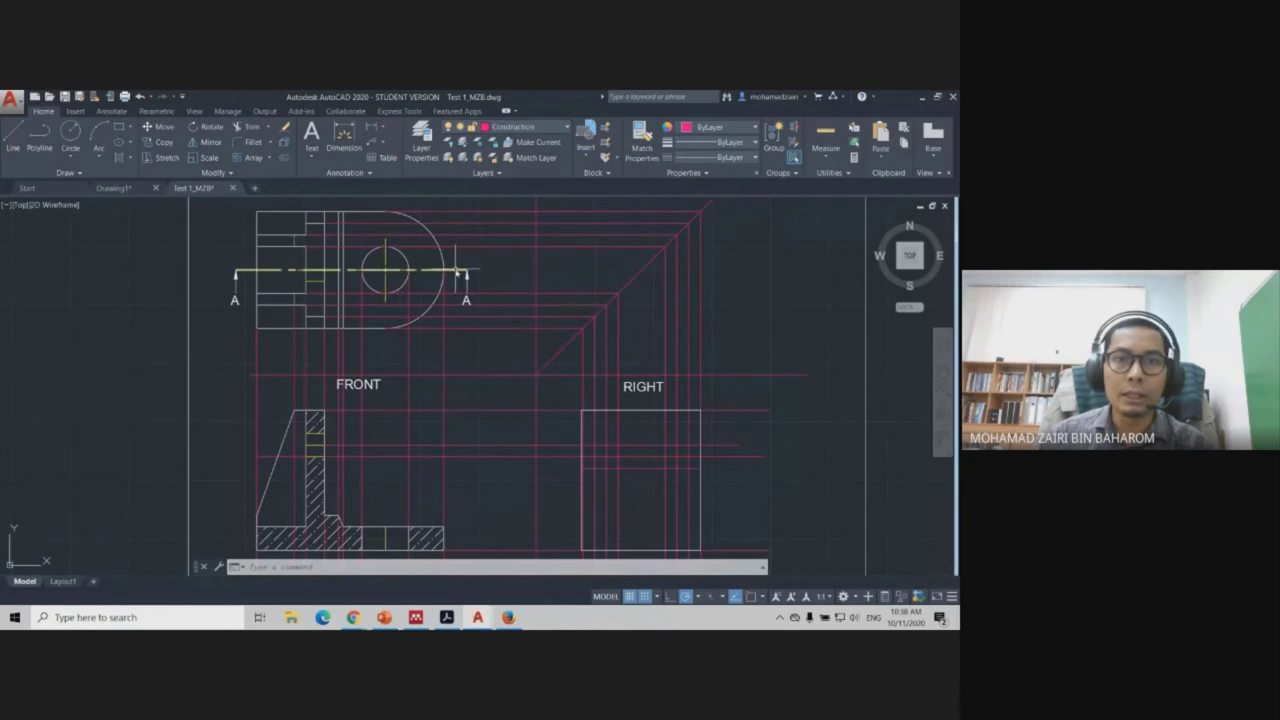
{"action": "key", "text": "l"}
{"action": "key", "text": "Return"}
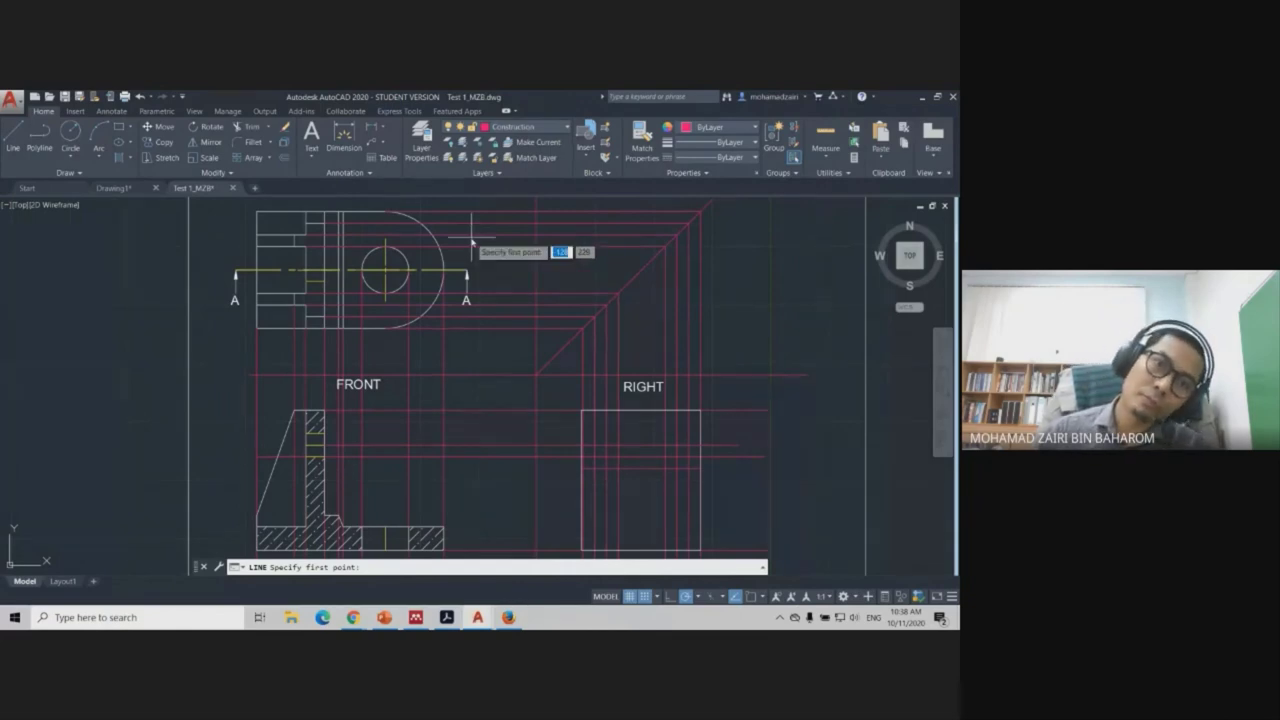
{"action": "left_click", "coordinate": [385, 271]}
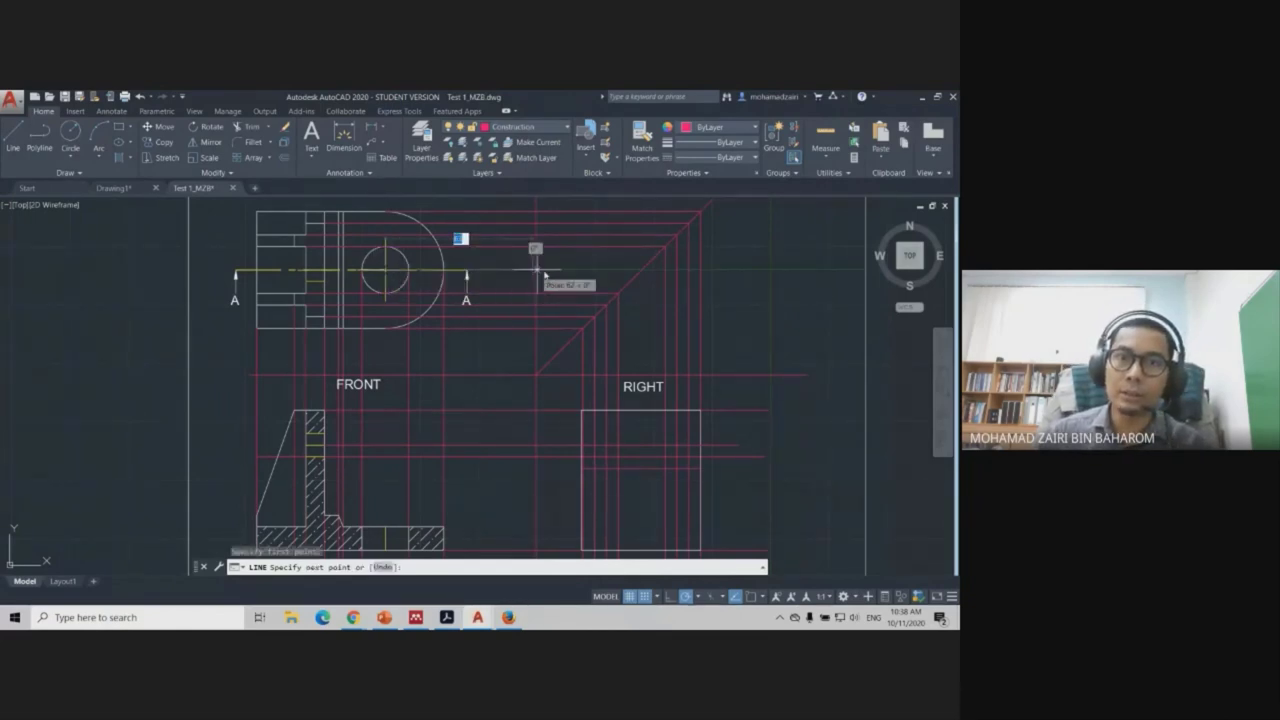
{"action": "left_click", "coordinate": [642, 271]}
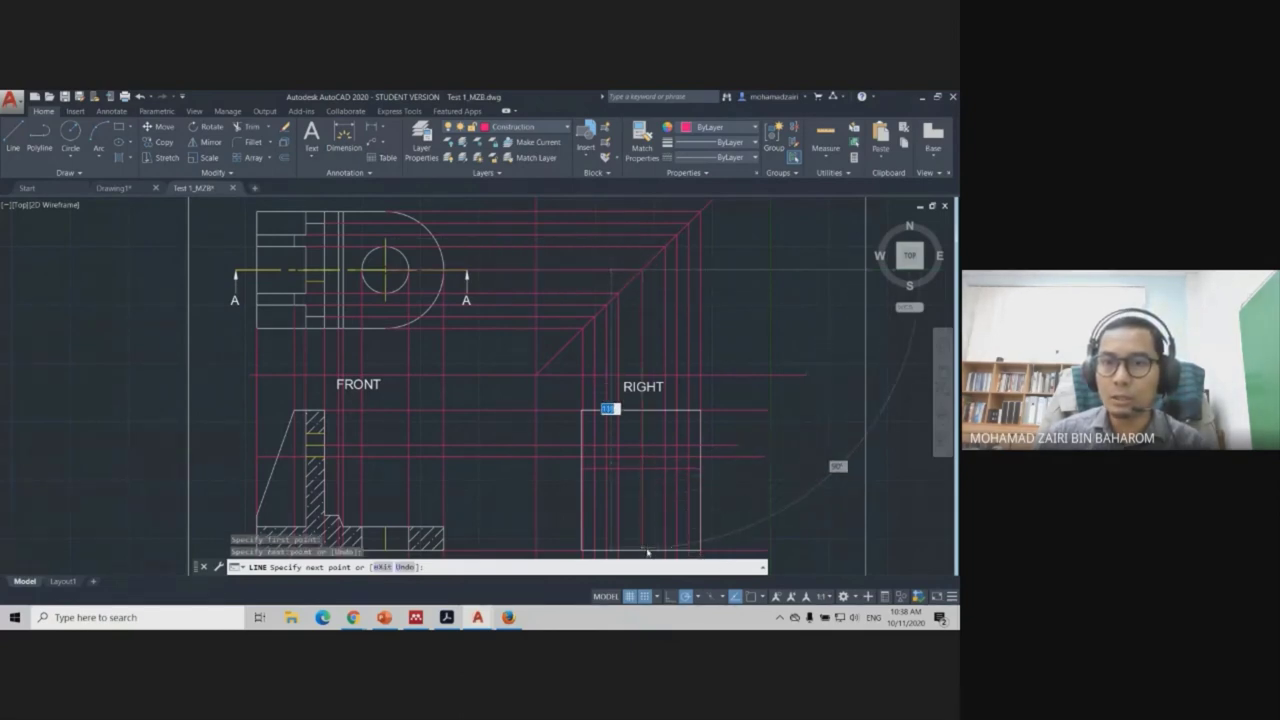
{"action": "scroll", "coordinate": [647, 551], "scroll_direction": "down", "scroll_amount": 2}
{"action": "scroll", "coordinate": [643, 519], "scroll_direction": "up", "scroll_amount": 4}
{"action": "middle_click_drag", "start_coordinate": [643, 519], "coordinate": [620, 404]}
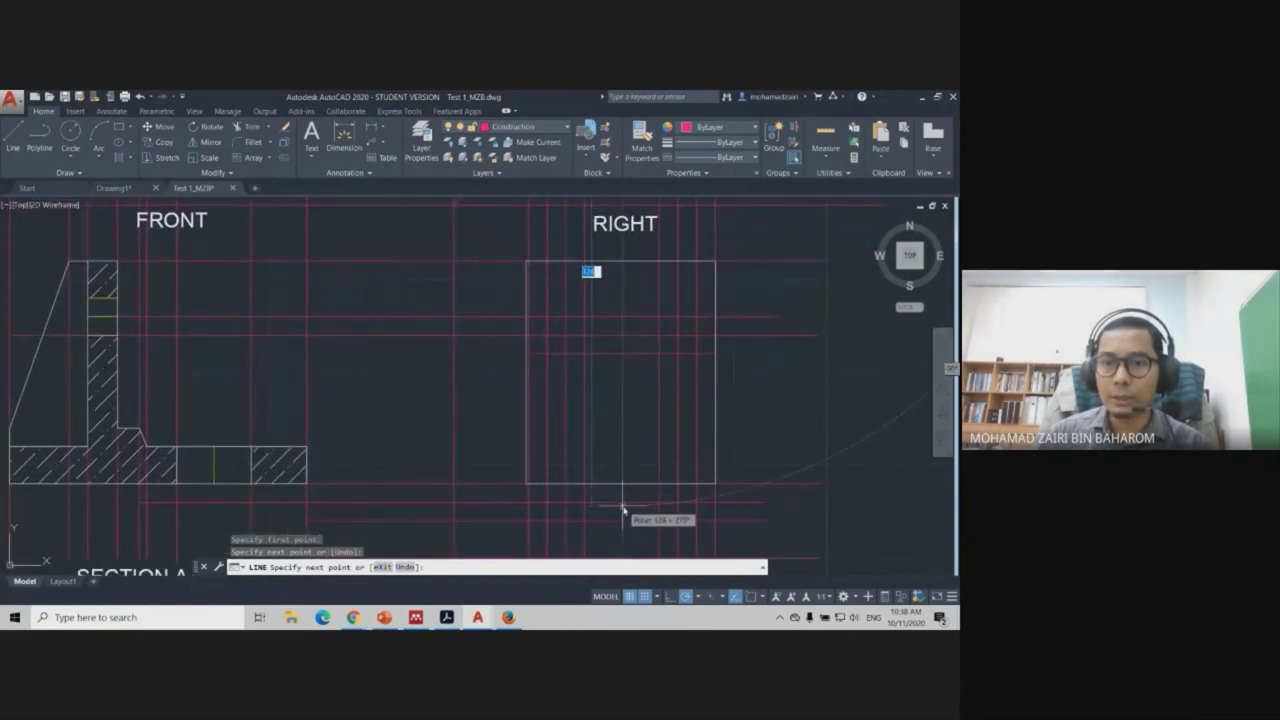
{"action": "left_click", "coordinate": [622, 540]}
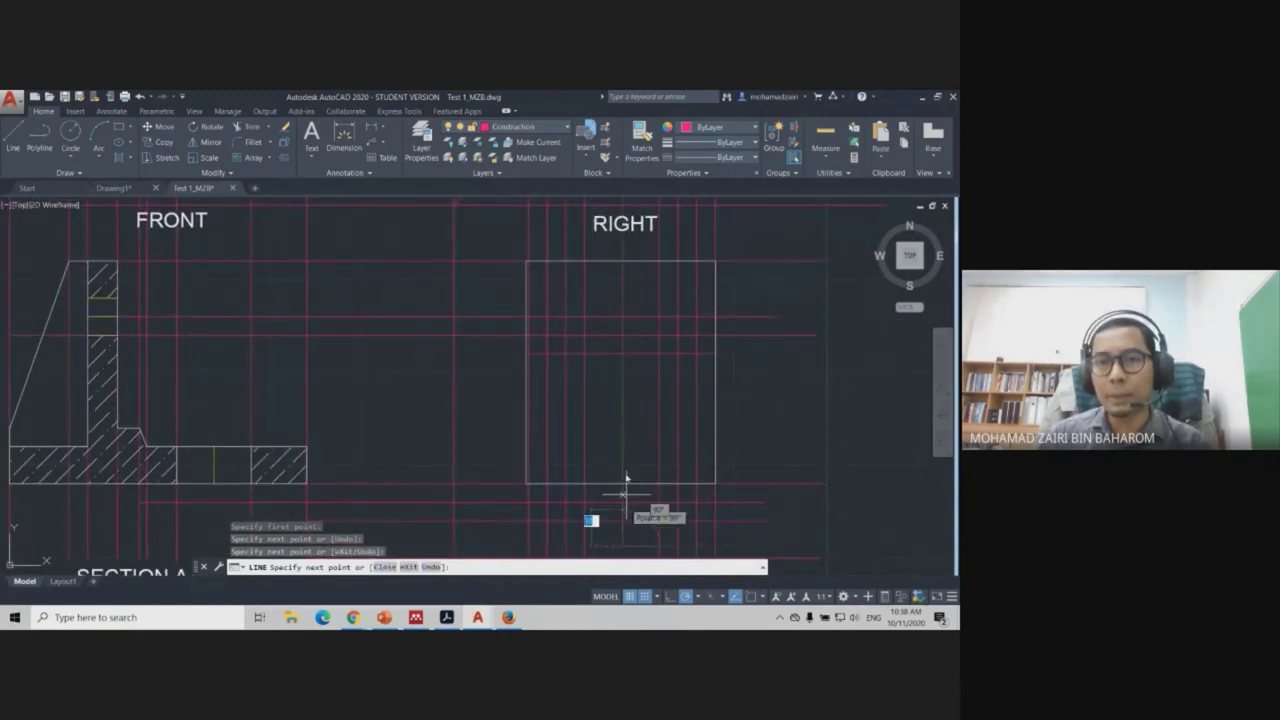
{"action": "key", "text": "Escape"}
{"action": "middle_click_drag", "start_coordinate": [634, 354], "coordinate": [643, 397]}
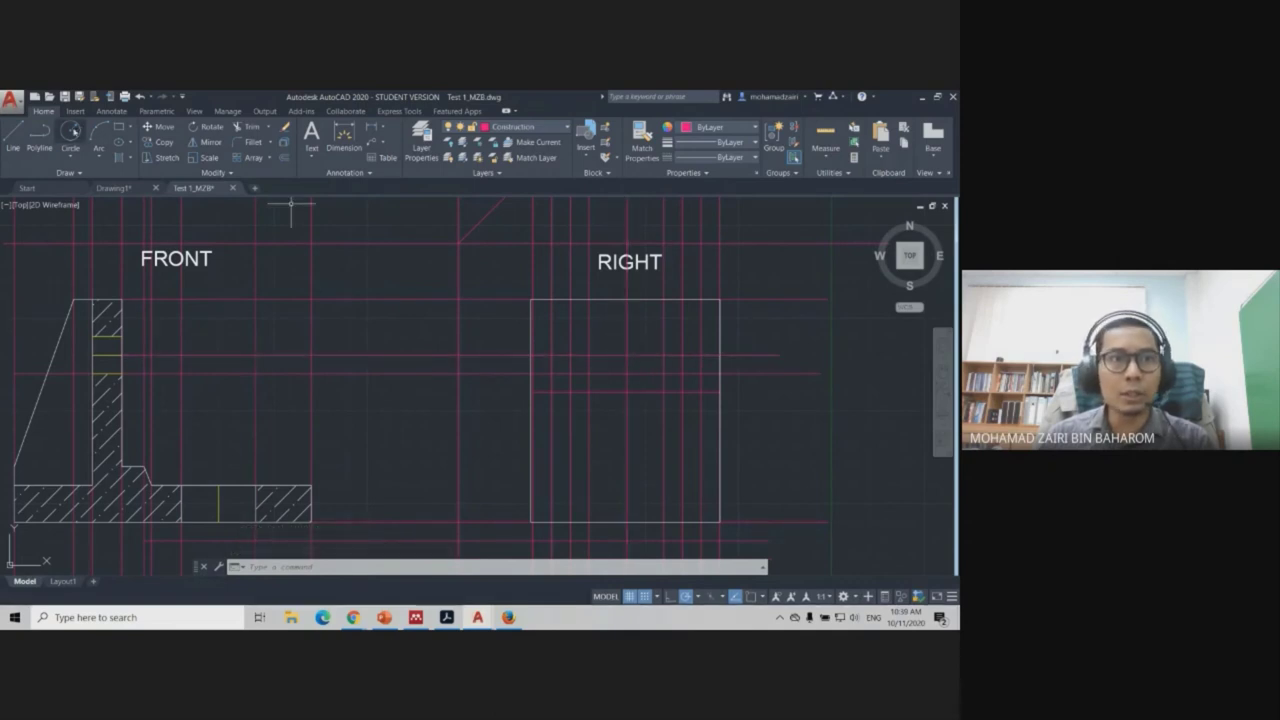
Draw the hole circle near the top of the right view's rectangle.
{"action": "left_click", "coordinate": [71, 131]}
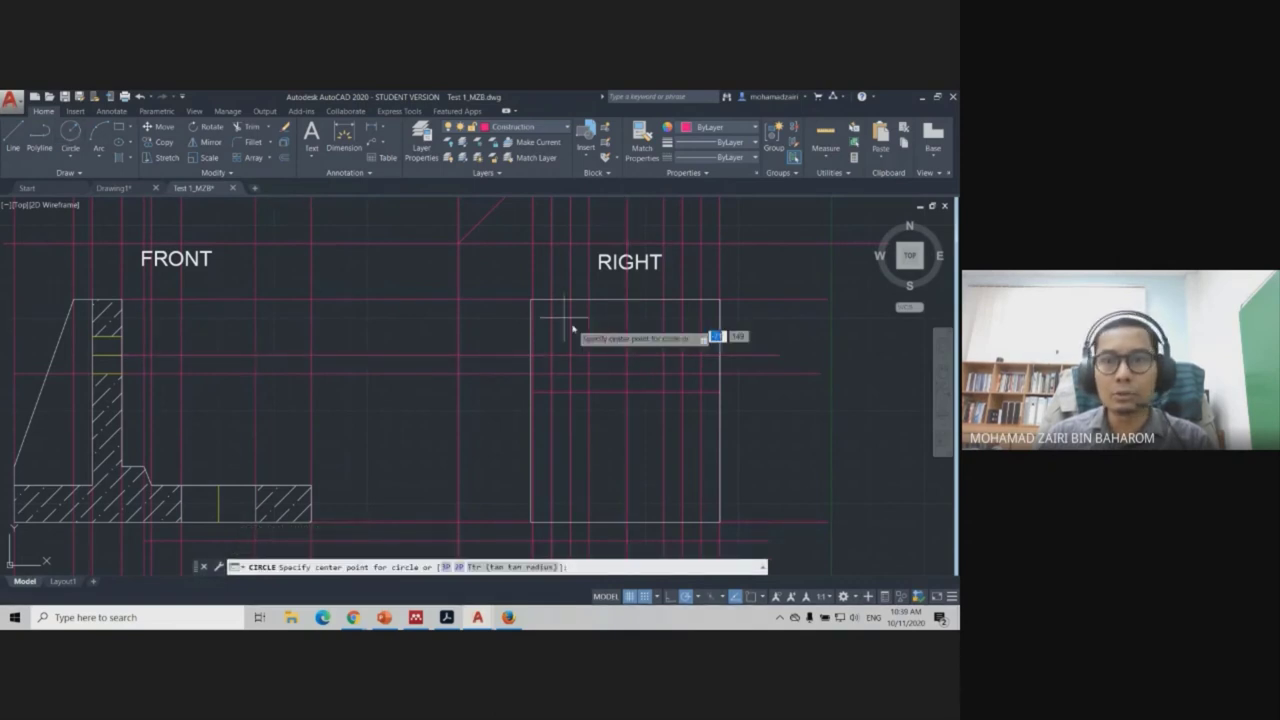
{"action": "left_click", "coordinate": [627, 355]}
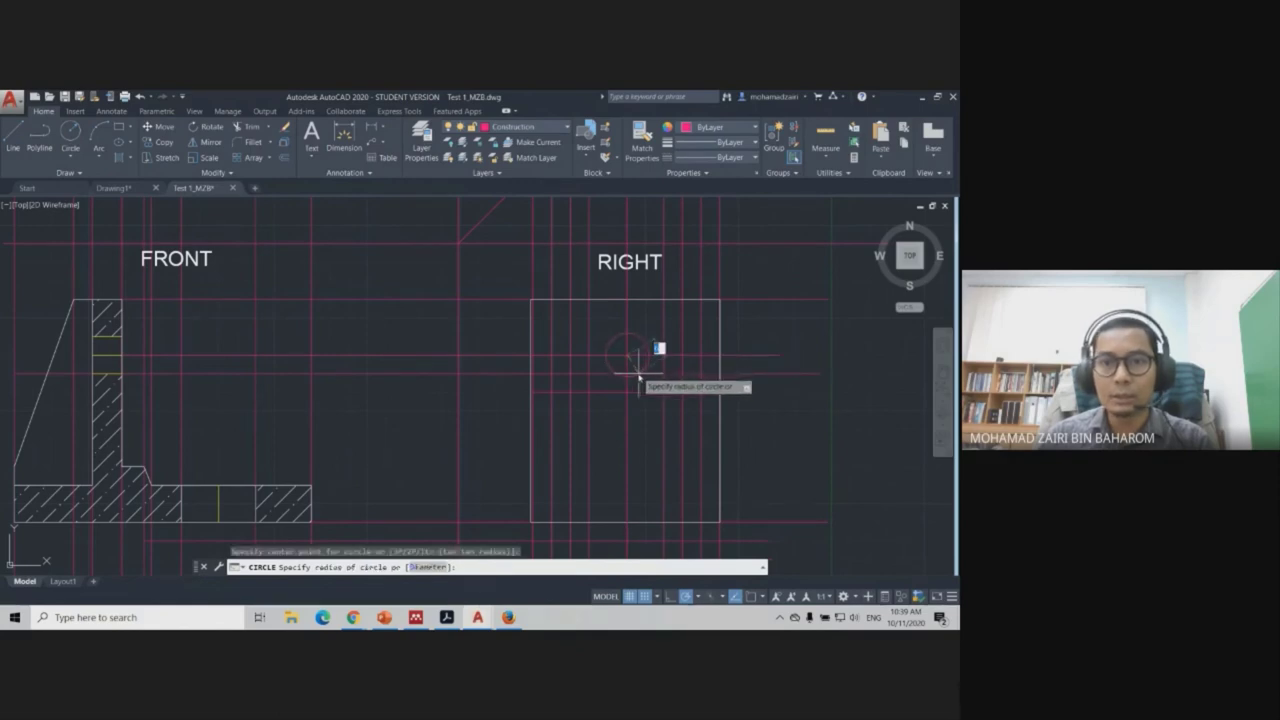
{"action": "left_click", "coordinate": [640, 378]}
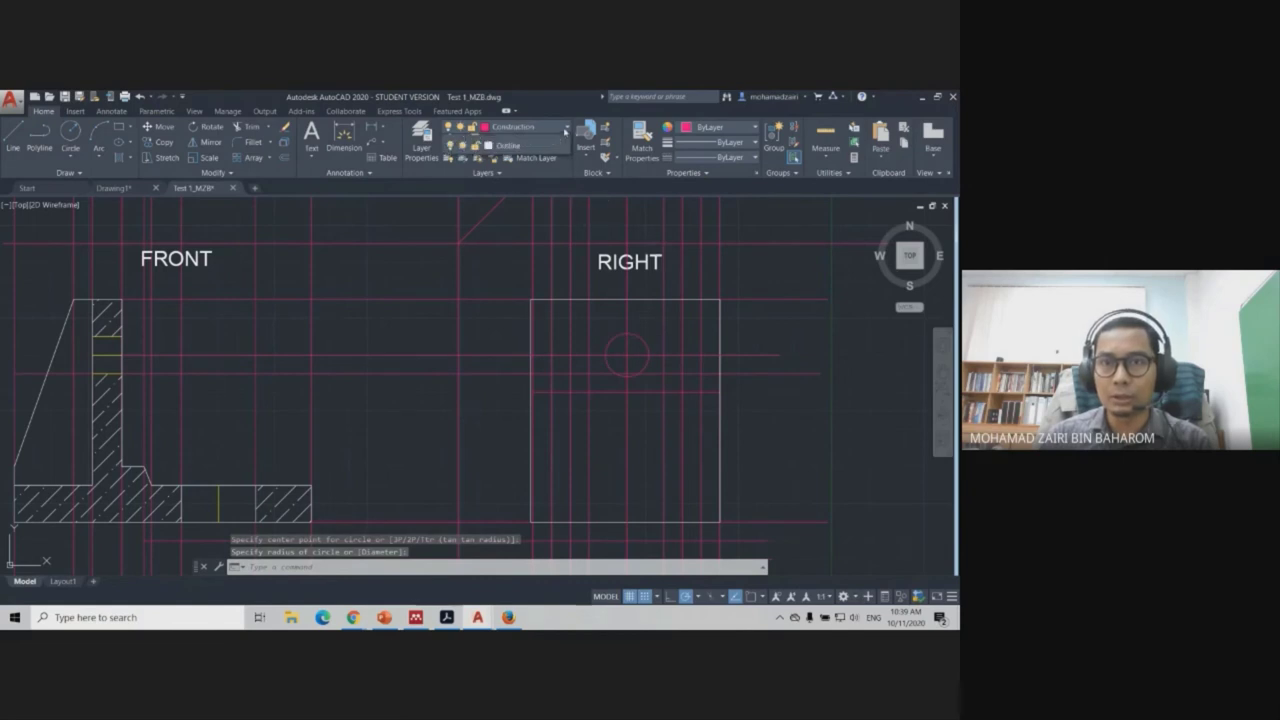
Make Outline the current layer and move the new circle onto the Outline layer.
{"action": "left_click", "coordinate": [525, 127]}
{"action": "left_click", "coordinate": [508, 231]}
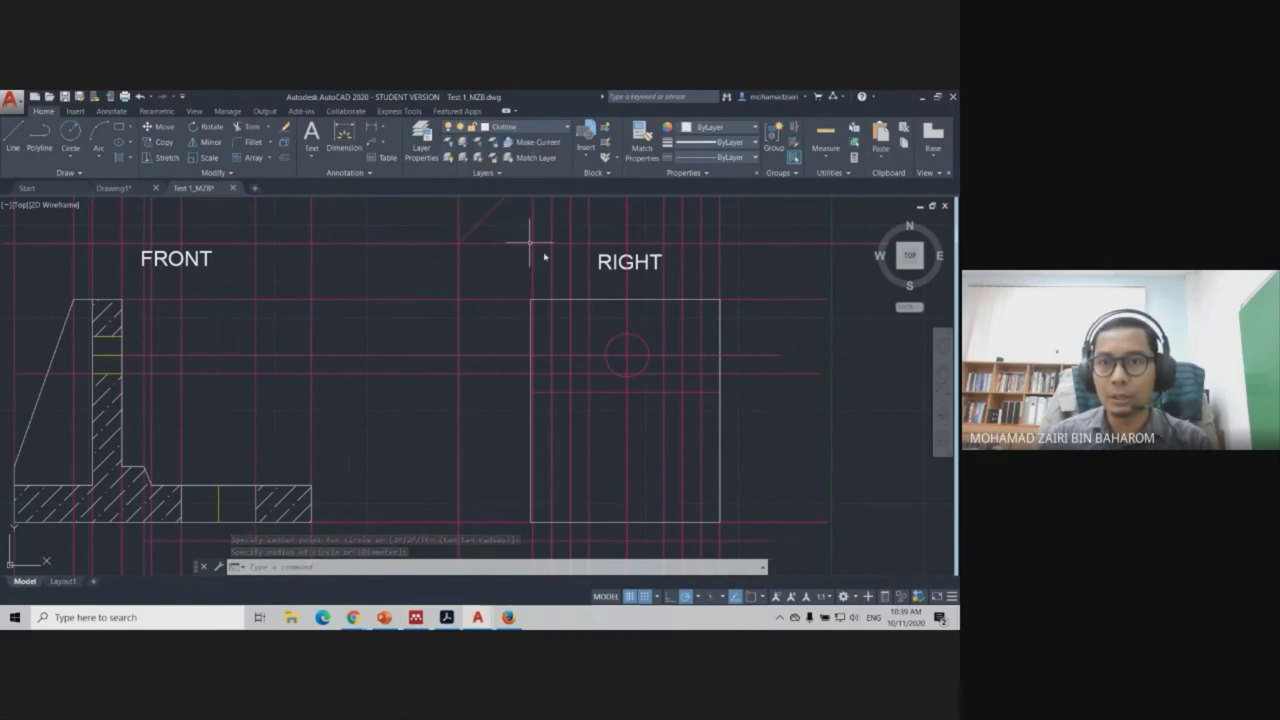
{"action": "left_click", "coordinate": [627, 334]}
{"action": "left_click", "coordinate": [553, 130]}
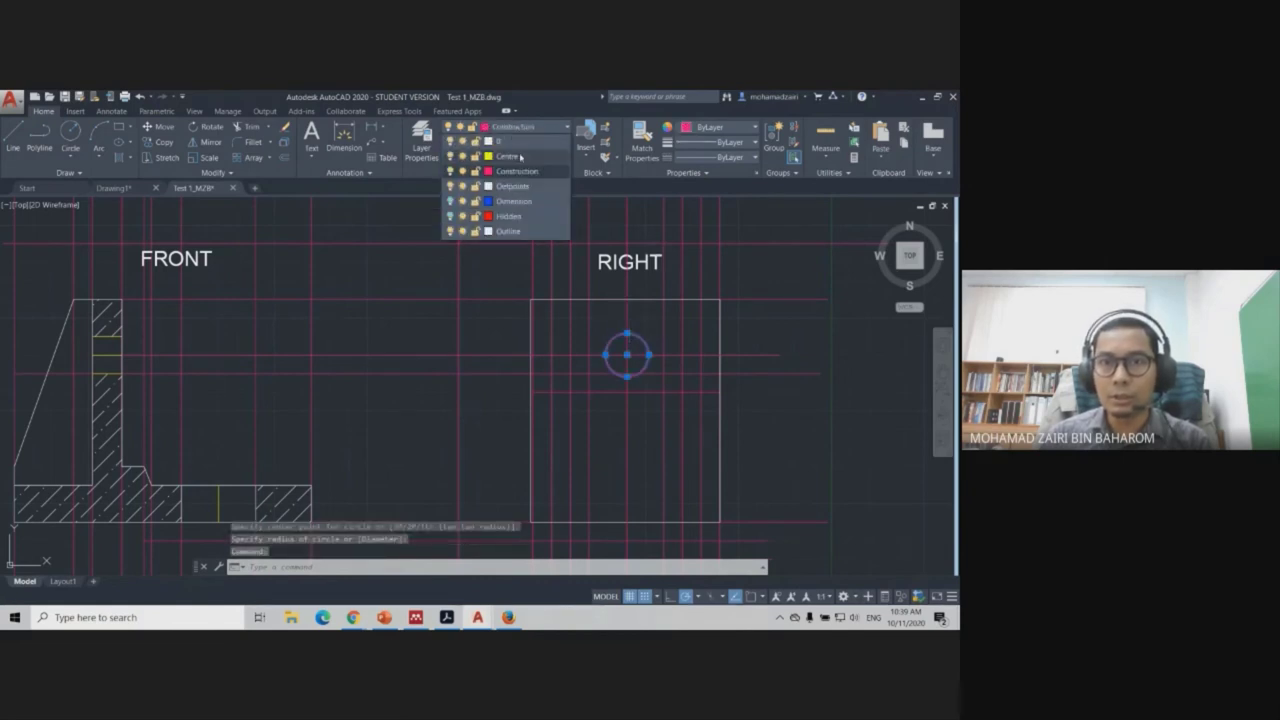
{"action": "left_click", "coordinate": [508, 232]}
{"action": "key", "text": "Escape"}
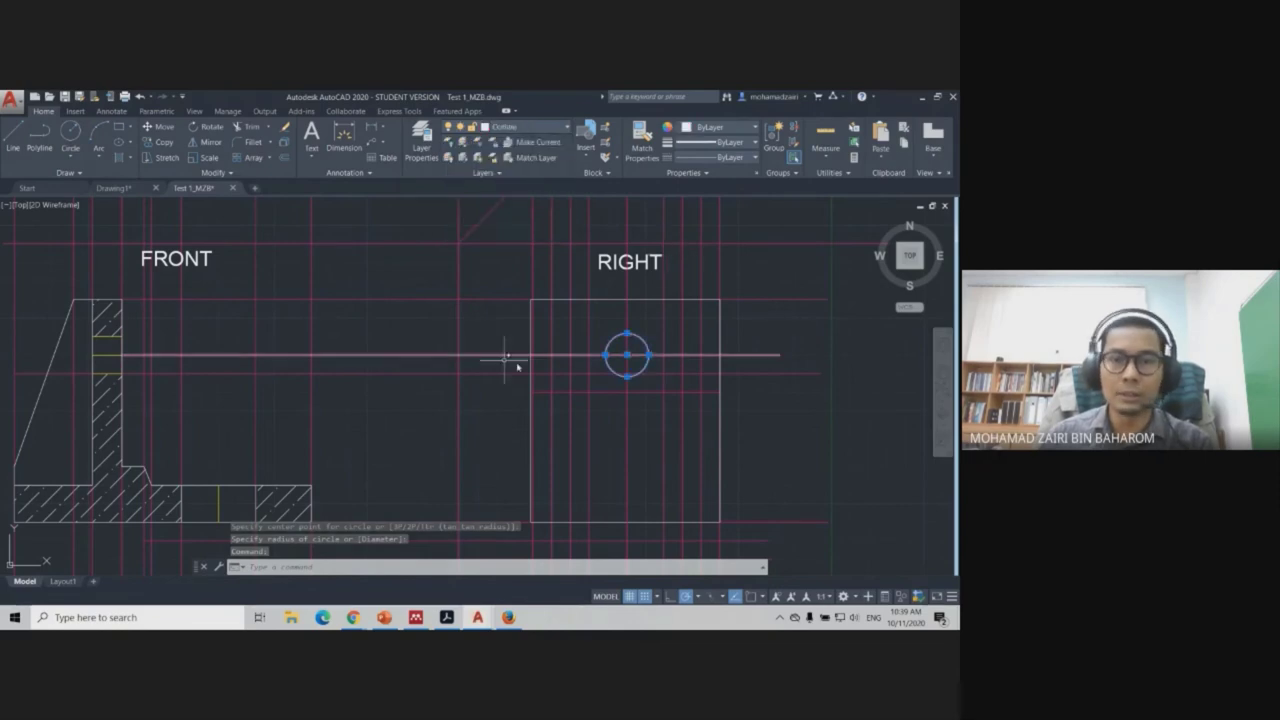
{"action": "scroll", "coordinate": [590, 388], "scroll_direction": "up", "scroll_amount": 2}
{"action": "scroll", "coordinate": [634, 360], "scroll_direction": "down", "scroll_amount": 2}
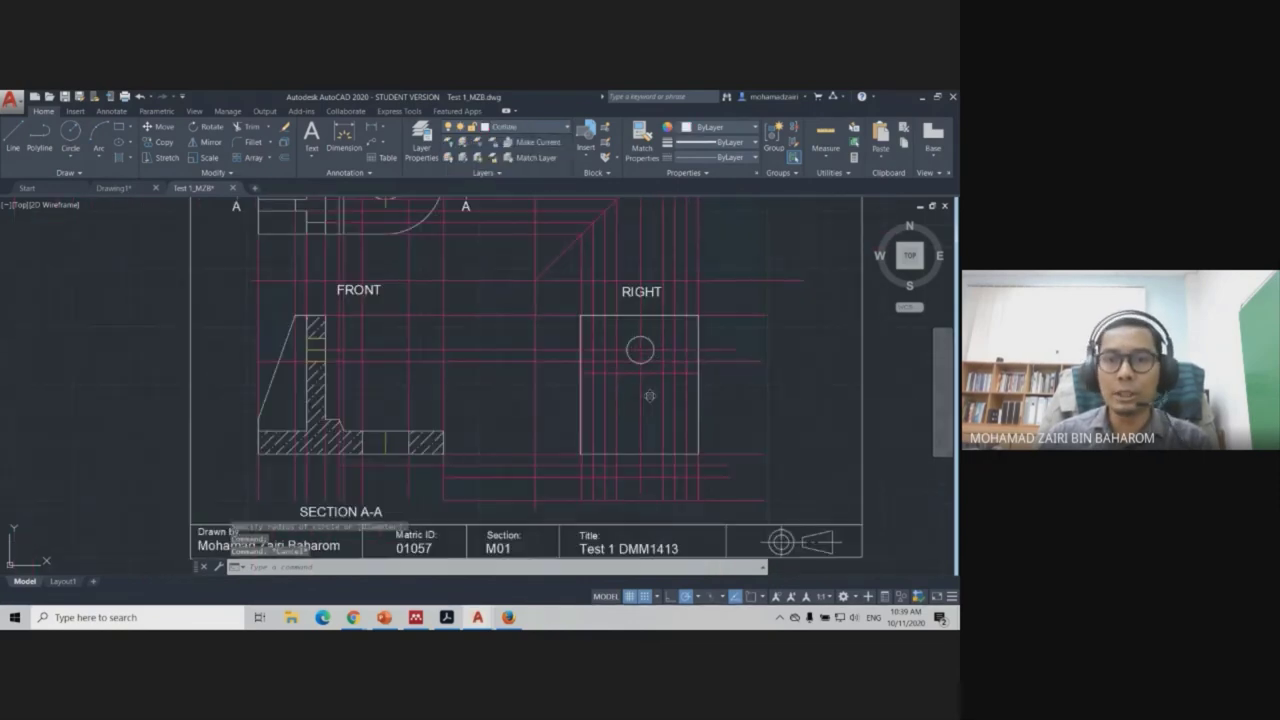
{"action": "scroll", "coordinate": [650, 396], "scroll_direction": "up", "scroll_amount": 1}
{"action": "scroll", "coordinate": [603, 428], "scroll_direction": "down", "scroll_amount": 1}
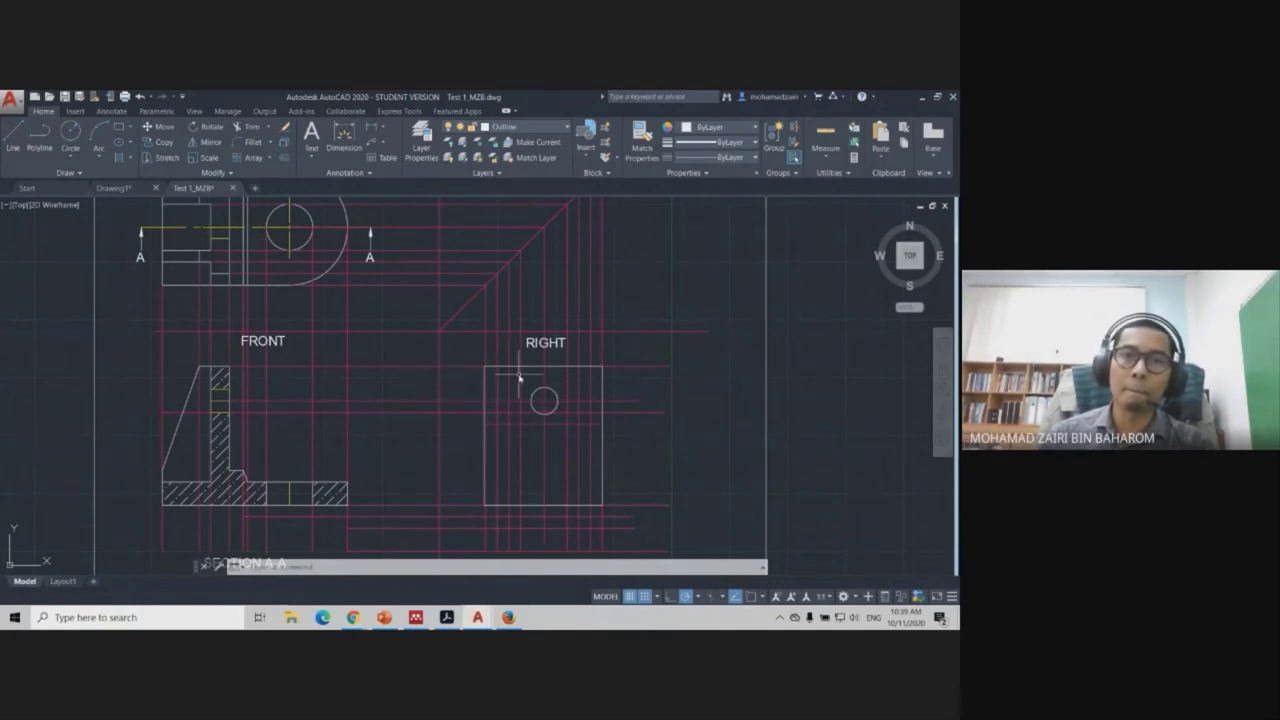
Turn the Dimension layer back on and open the Layer Properties Manager.
{"action": "scroll", "coordinate": [519, 376], "scroll_direction": "down", "scroll_amount": 2}
{"action": "middle_click_drag", "start_coordinate": [457, 349], "coordinate": [492, 346]}
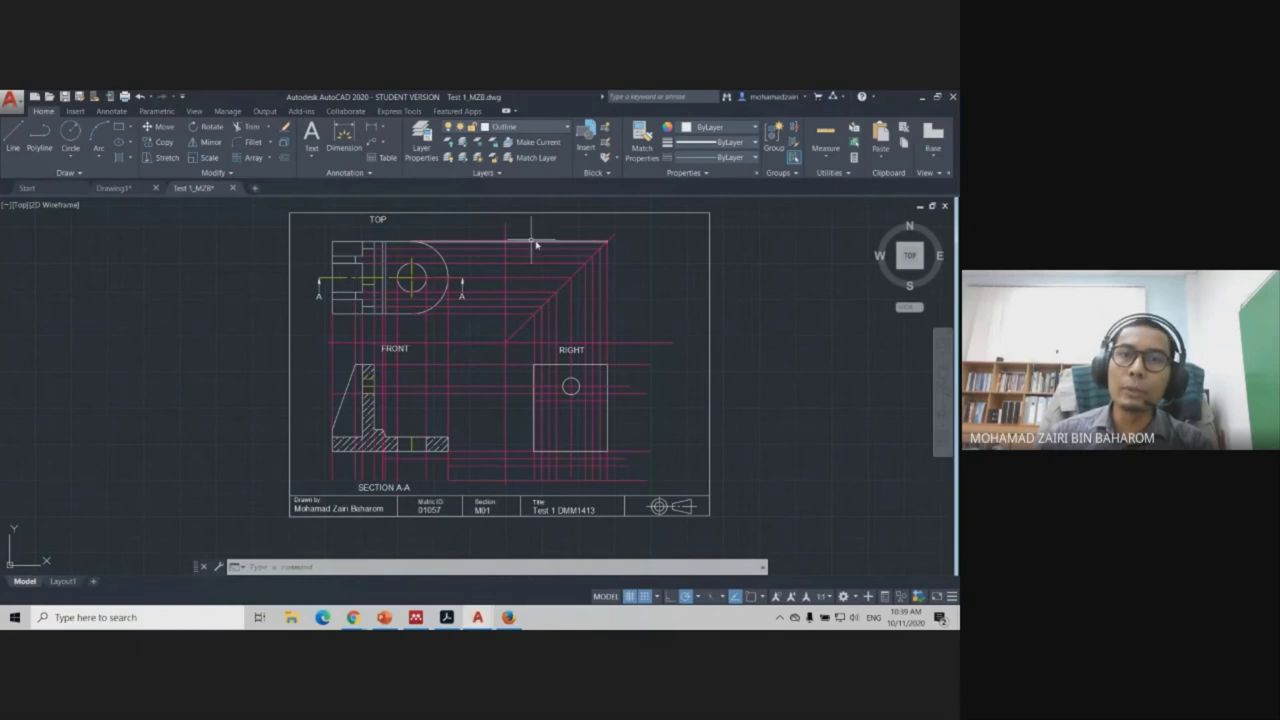
{"action": "left_click", "coordinate": [524, 127]}
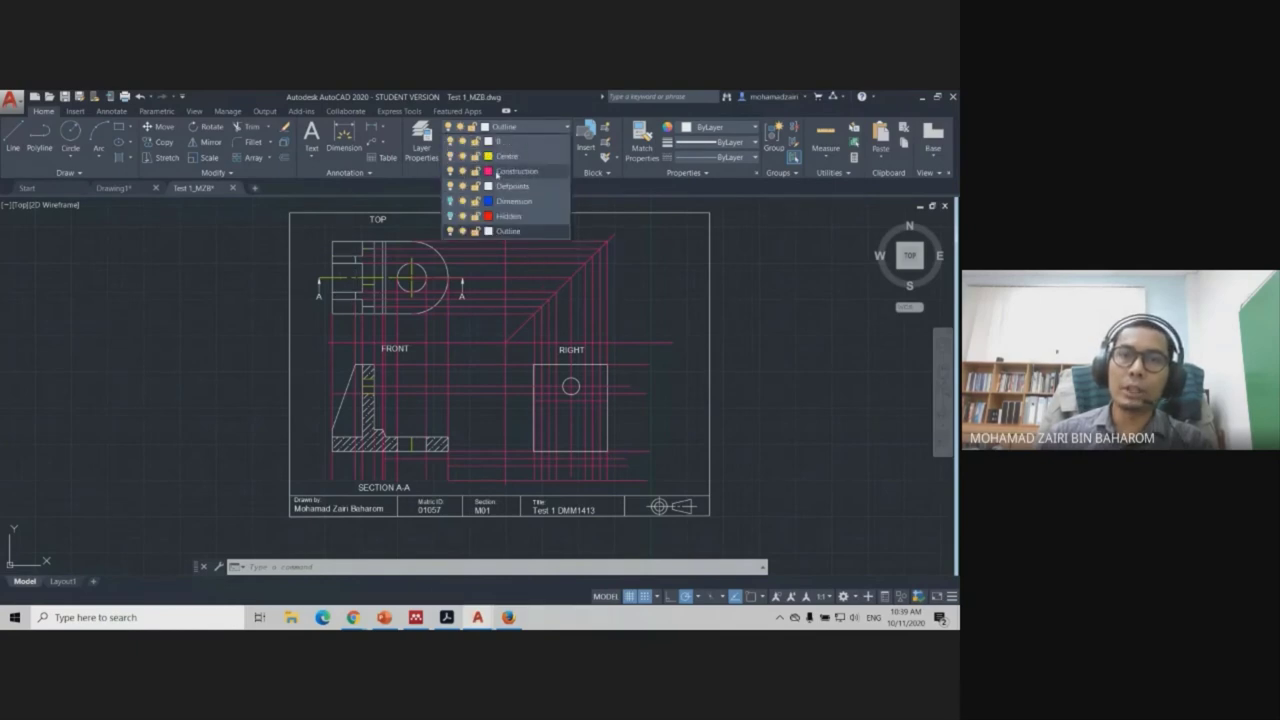
{"action": "left_click", "coordinate": [450, 201]}
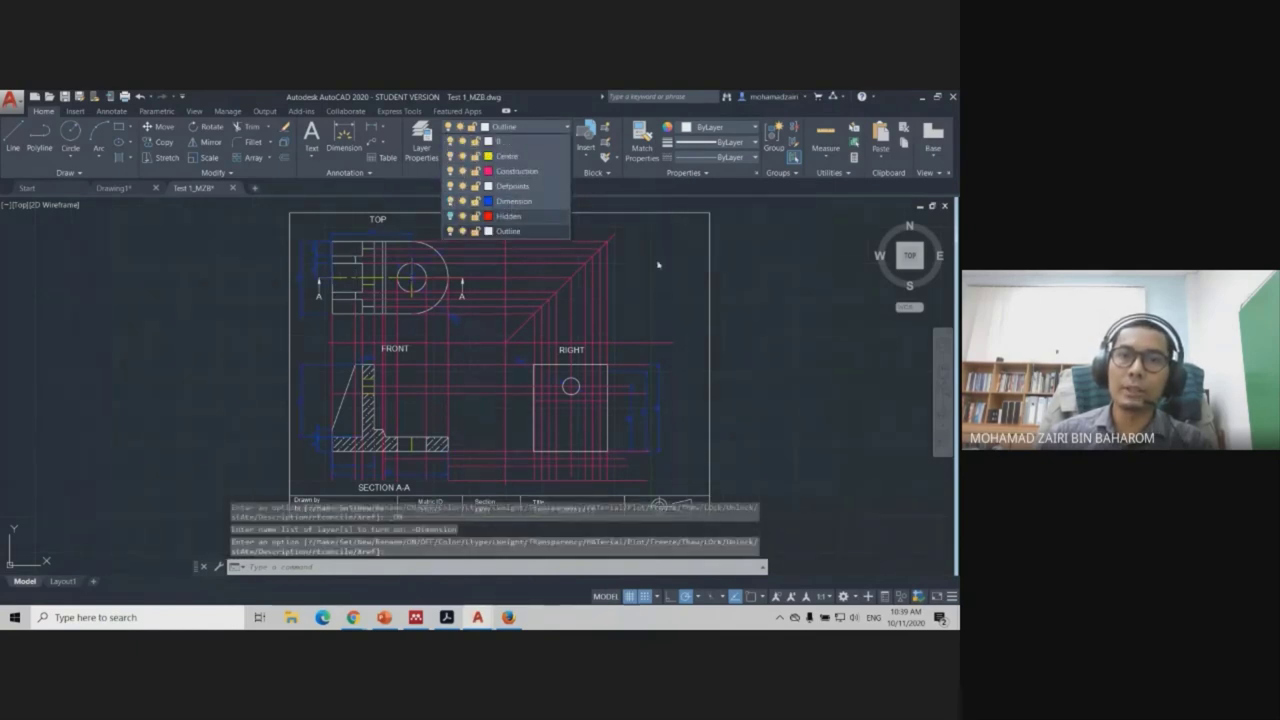
{"action": "left_click", "coordinate": [748, 217]}
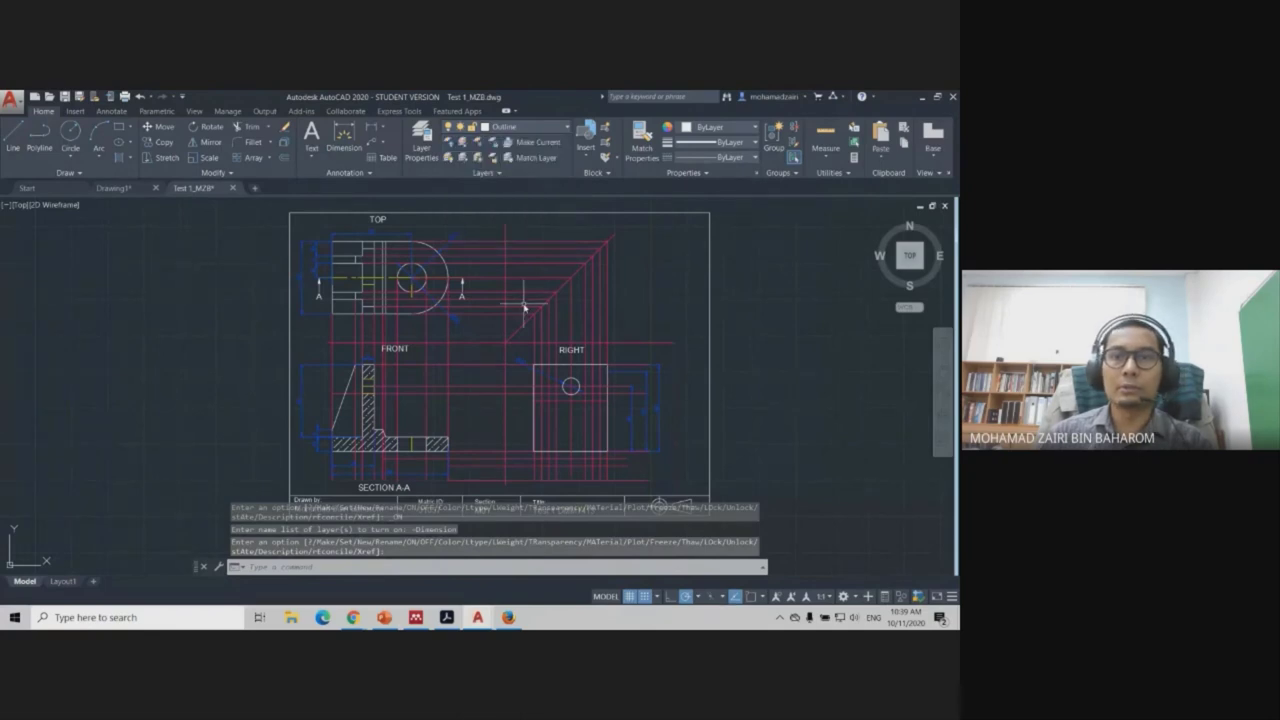
{"action": "scroll", "coordinate": [523, 303], "scroll_direction": "up", "scroll_amount": 2}
{"action": "scroll", "coordinate": [450, 300], "scroll_direction": "down", "scroll_amount": 2}
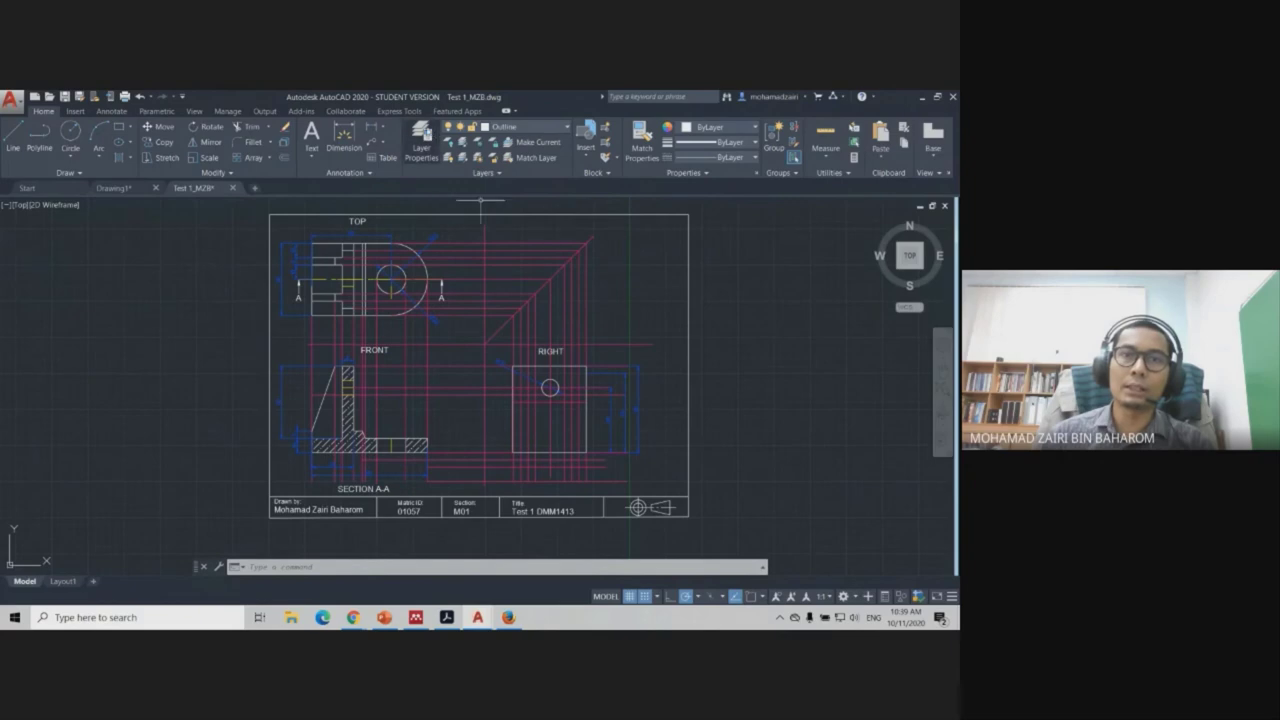
{"action": "left_click", "coordinate": [421, 138]}
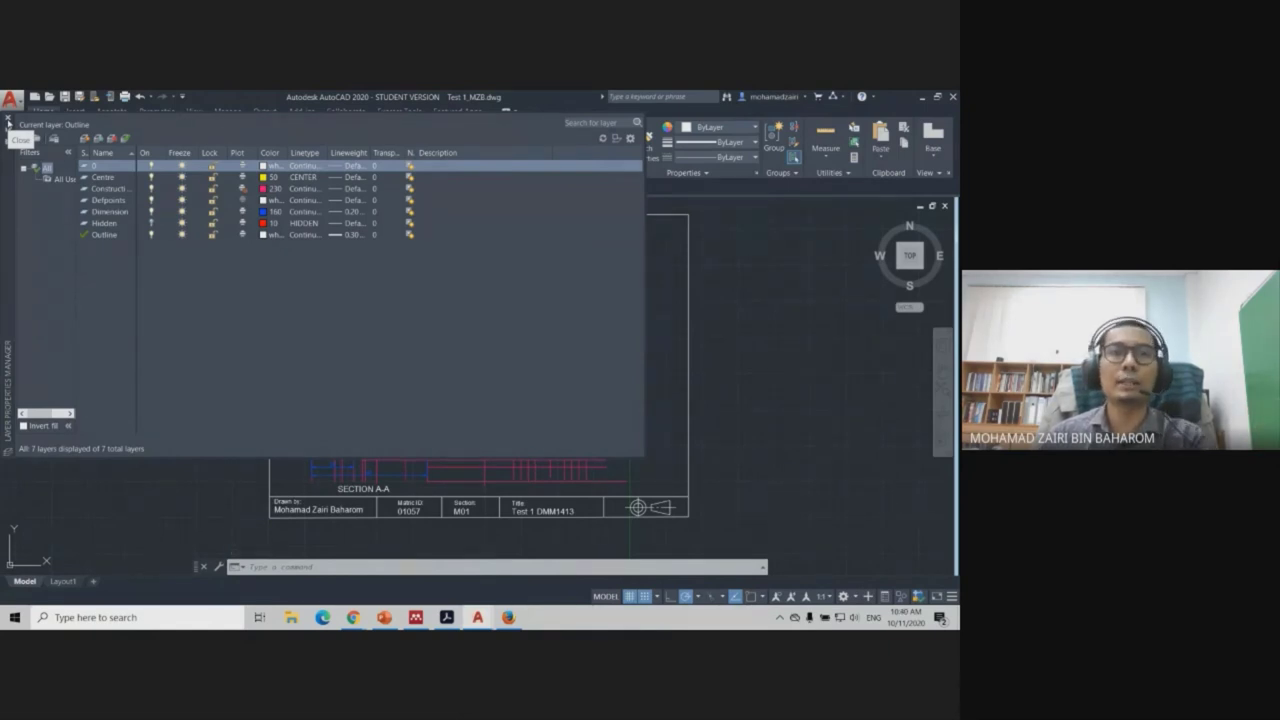
Close the Layer Properties Manager and pan back to the top view.
{"action": "left_click", "coordinate": [7, 121]}
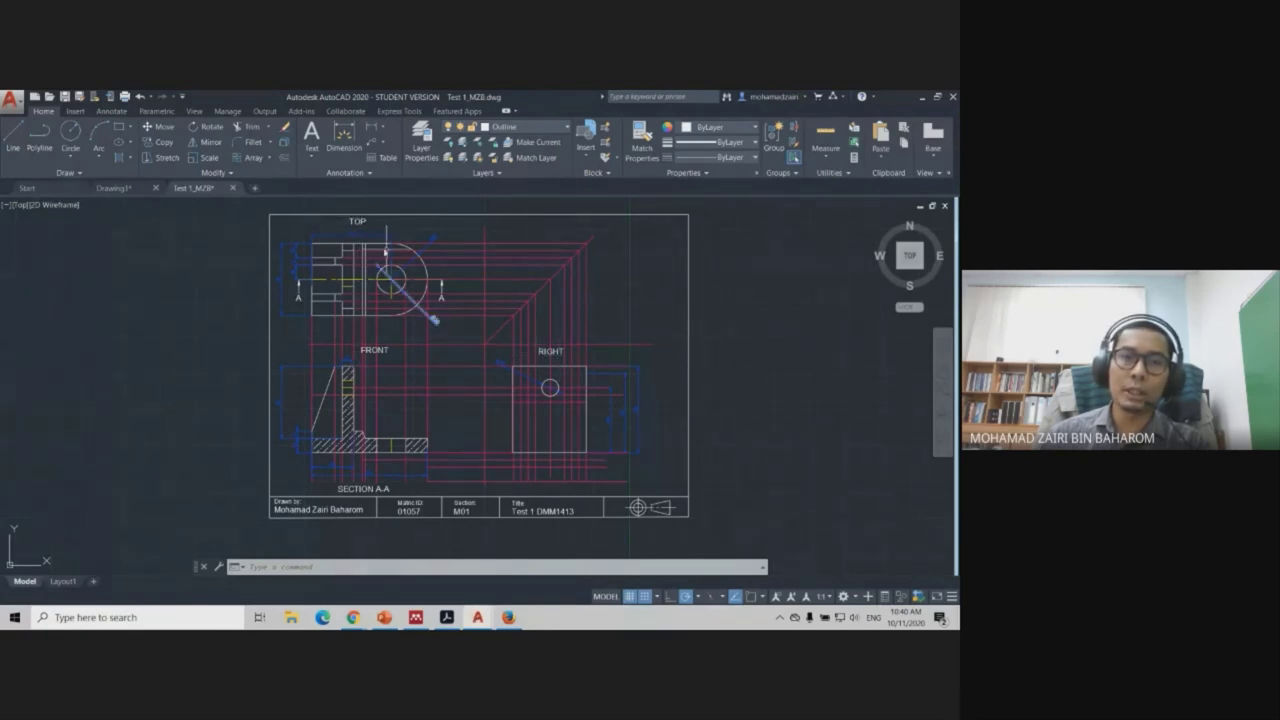
{"action": "scroll", "coordinate": [370, 322], "scroll_direction": "up", "scroll_amount": 2}
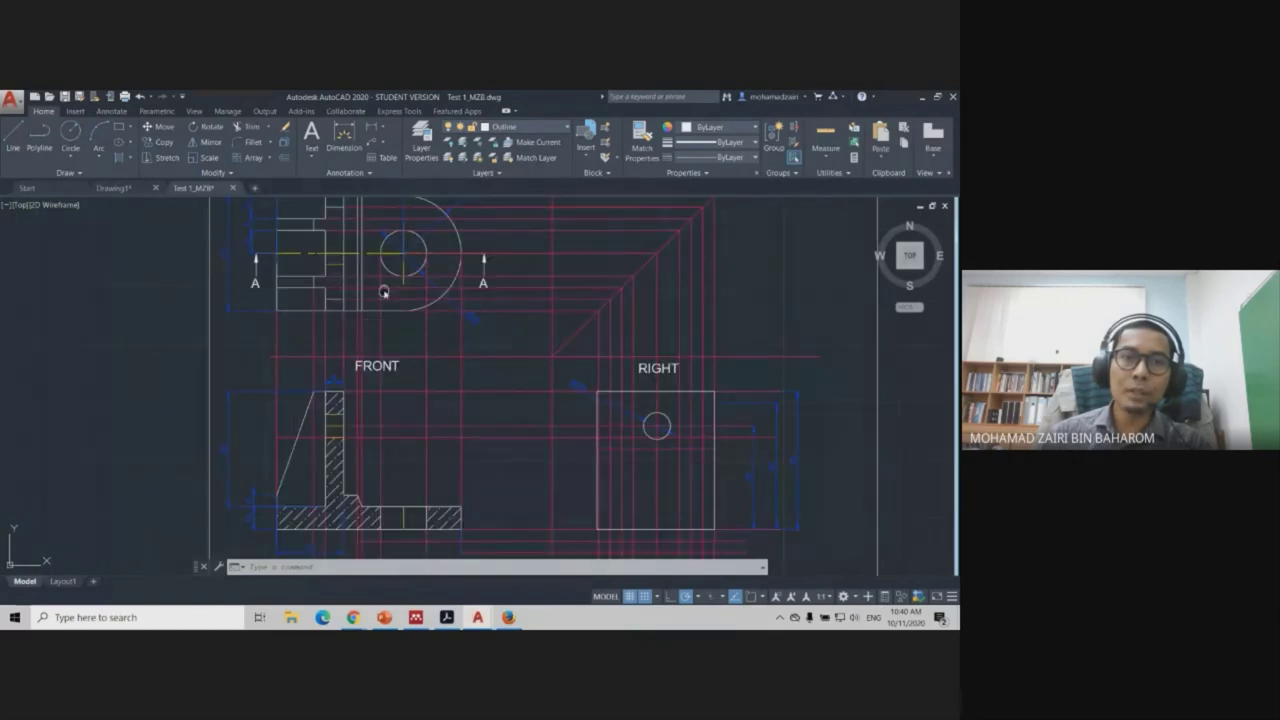
{"action": "middle_click_drag", "start_coordinate": [383, 292], "coordinate": [386, 338]}
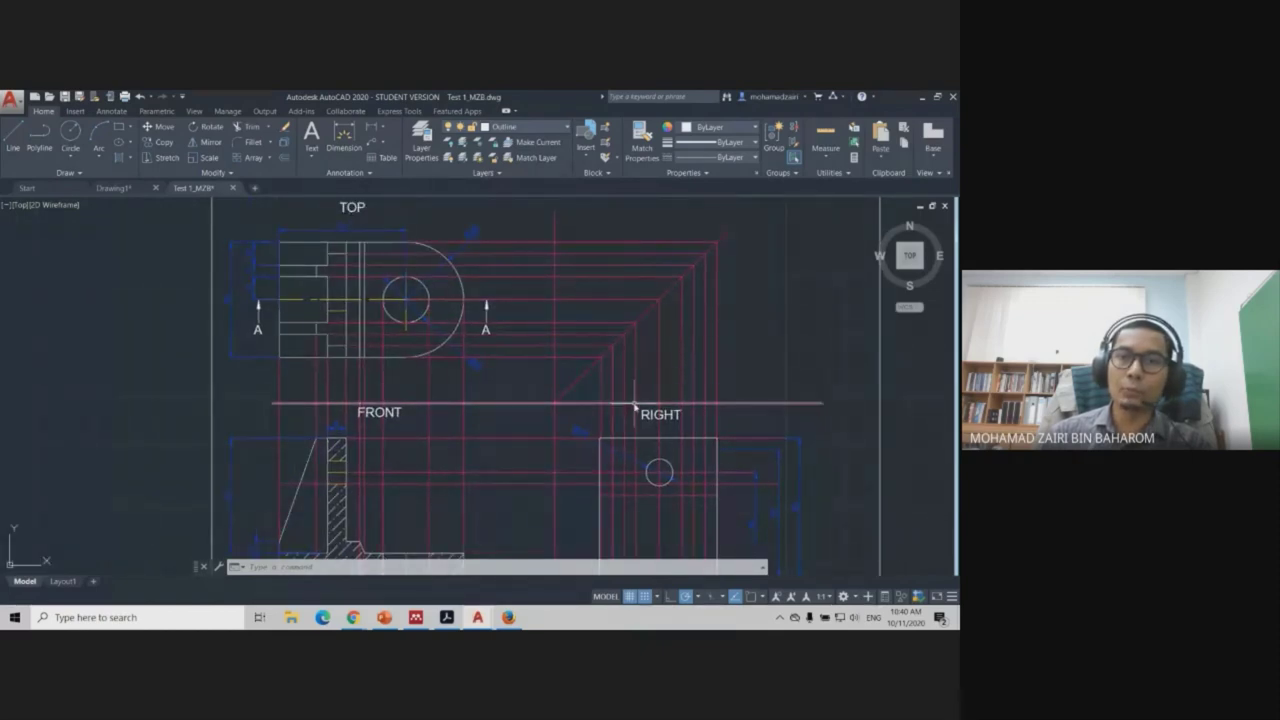
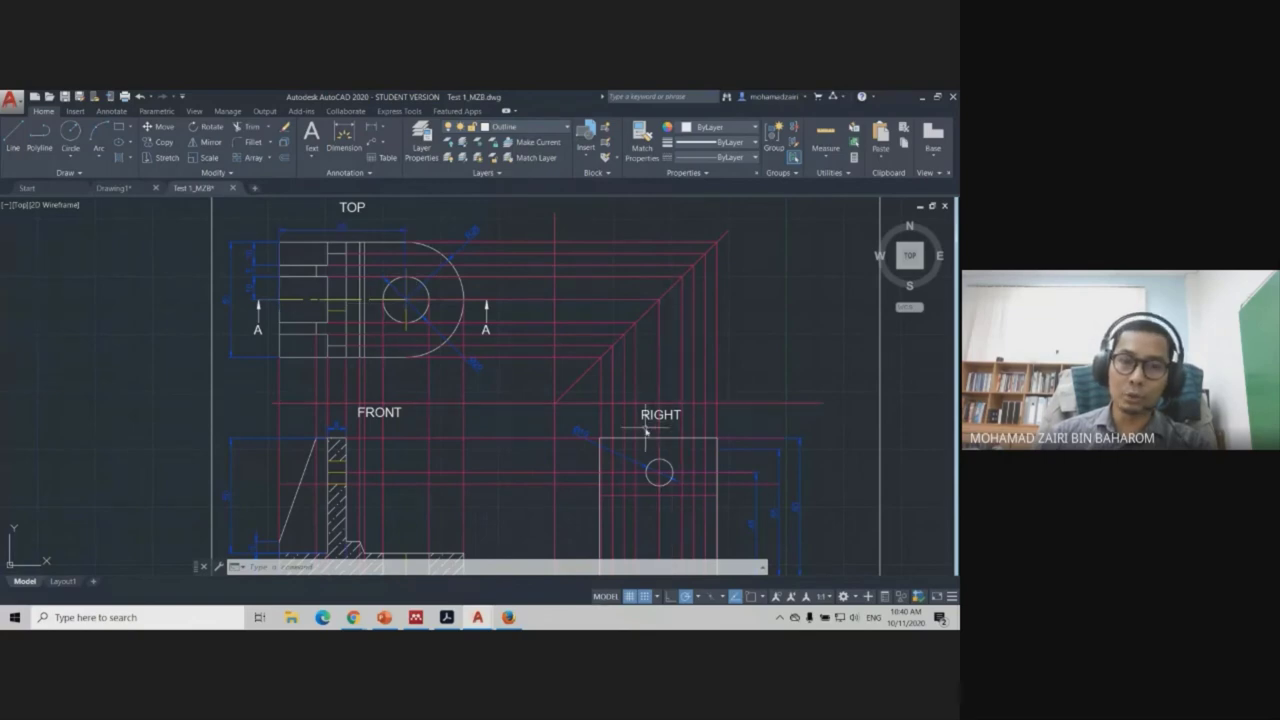
Pan and zoom until the full border, TOP, FRONT and RIGHT views, and title block are visible.
{"action": "middle_click_drag", "start_coordinate": [613, 419], "coordinate": [613, 384]}
{"action": "scroll", "coordinate": [613, 383], "scroll_direction": "down", "scroll_amount": 3}
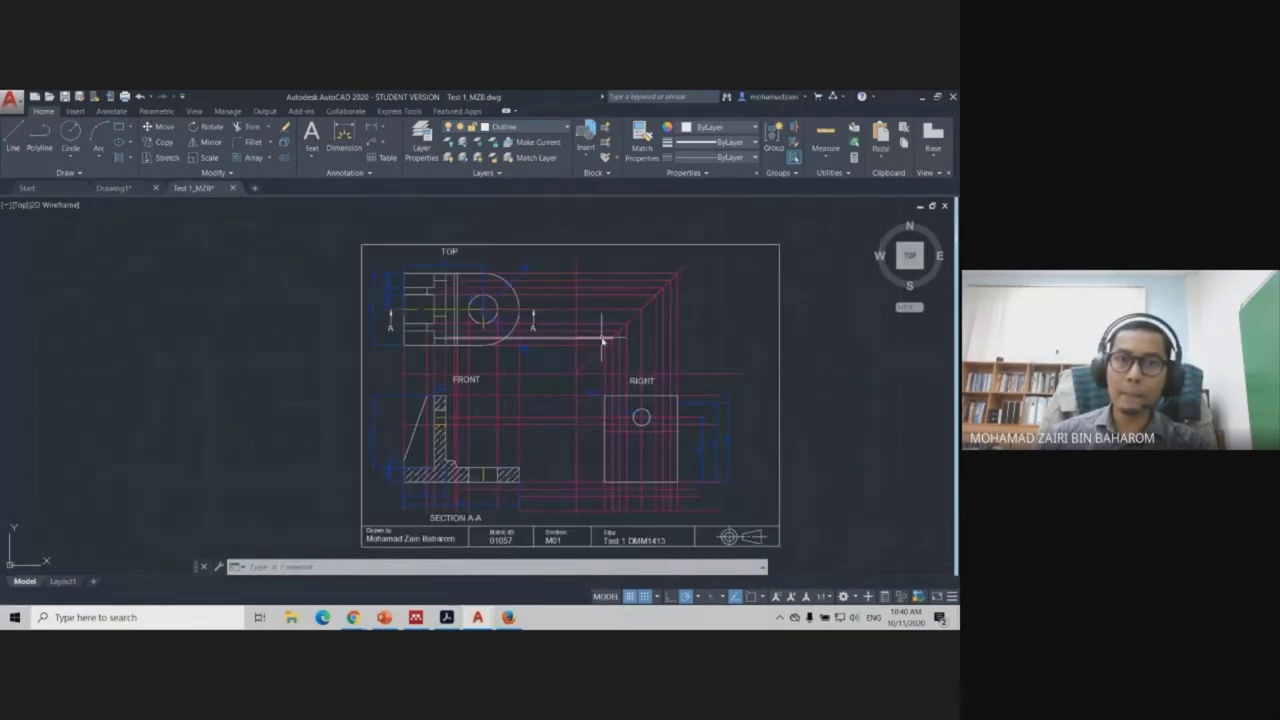
{"action": "scroll", "coordinate": [381, 327], "scroll_direction": "up", "scroll_amount": 3}
{"action": "scroll", "coordinate": [381, 327], "scroll_direction": "up", "scroll_amount": 2}
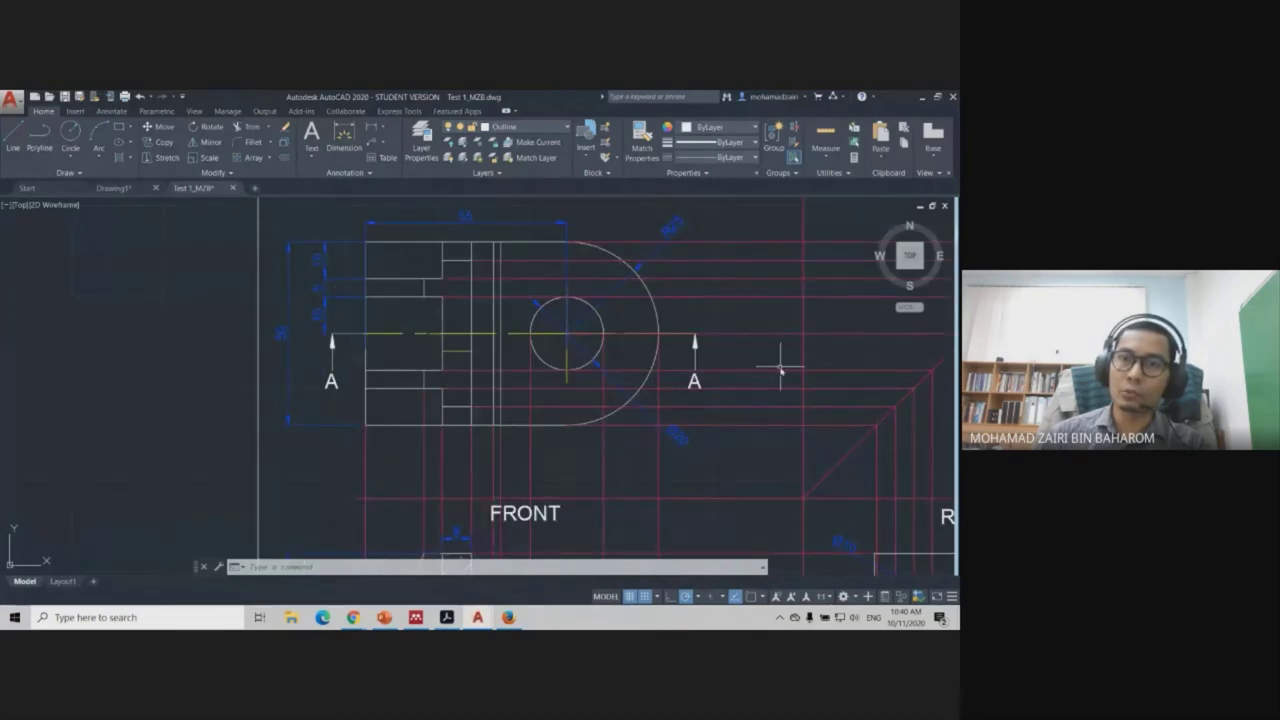
{"action": "scroll", "coordinate": [781, 371], "scroll_direction": "down", "scroll_amount": 2}
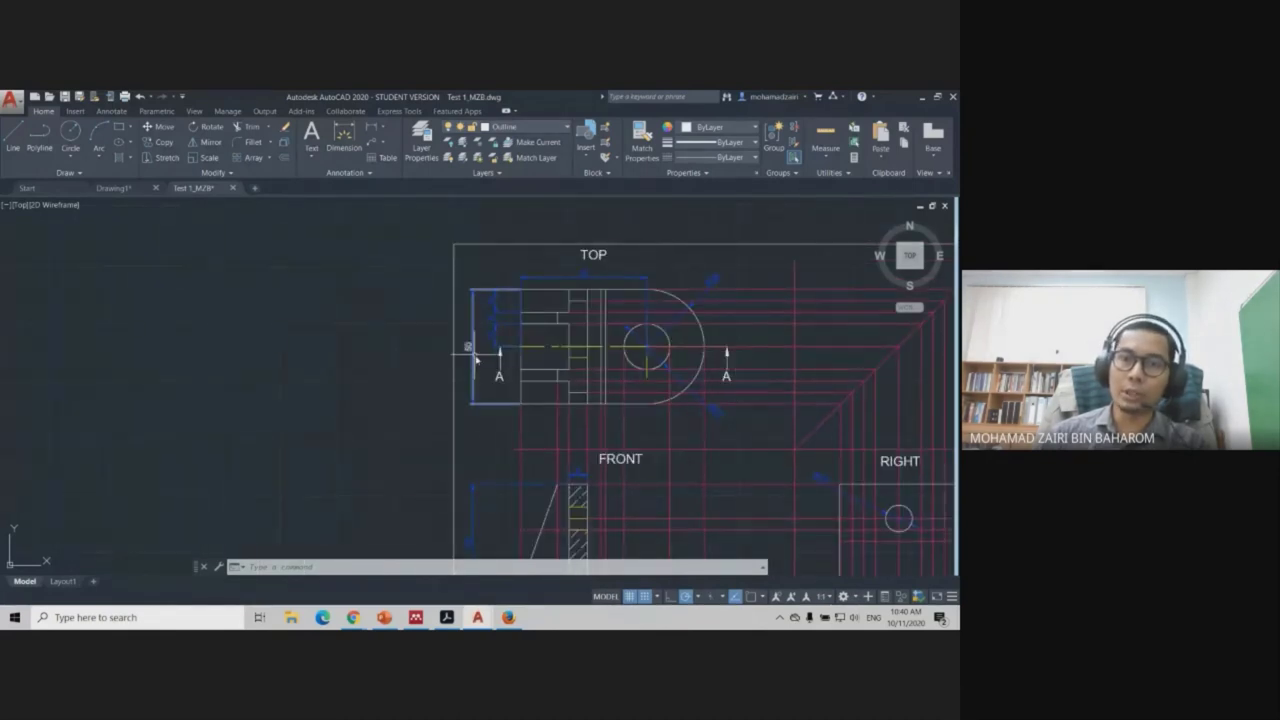
{"action": "middle_click_drag", "start_coordinate": [818, 390], "coordinate": [643, 363]}
{"action": "scroll", "coordinate": [649, 354], "scroll_direction": "down", "scroll_amount": 2}
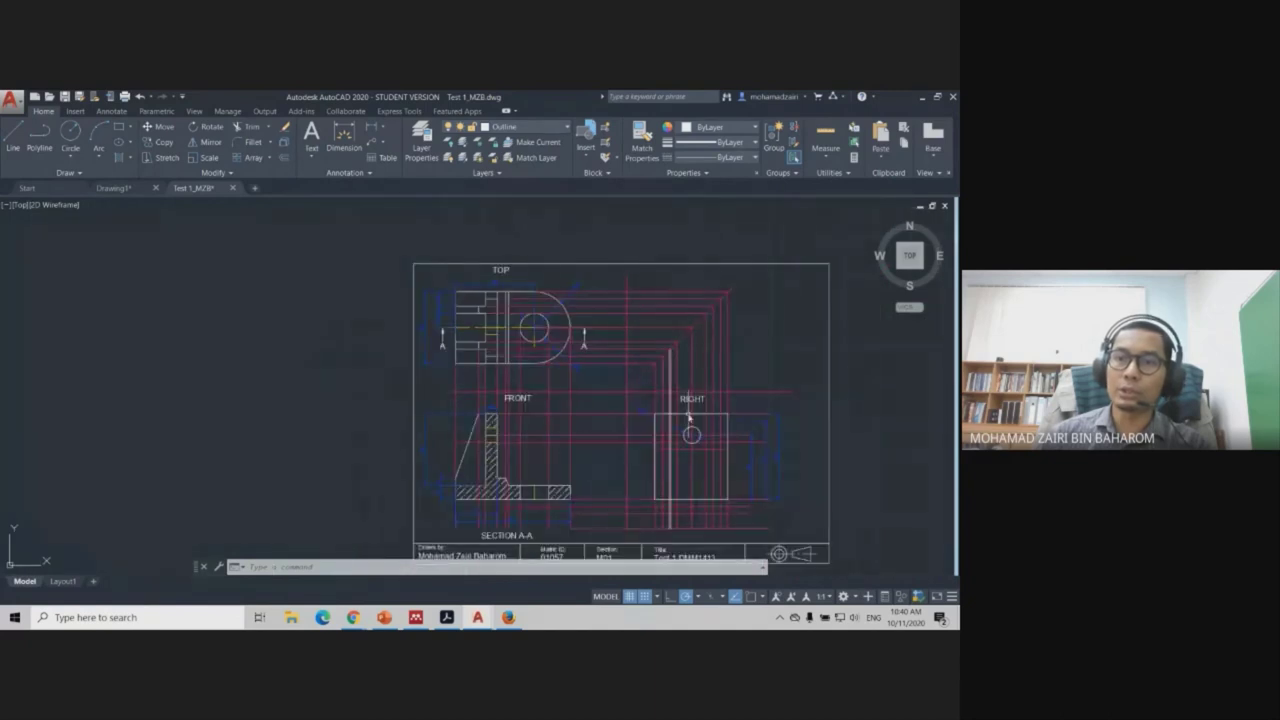
{"action": "middle_click_drag", "start_coordinate": [686, 411], "coordinate": [671, 386]}
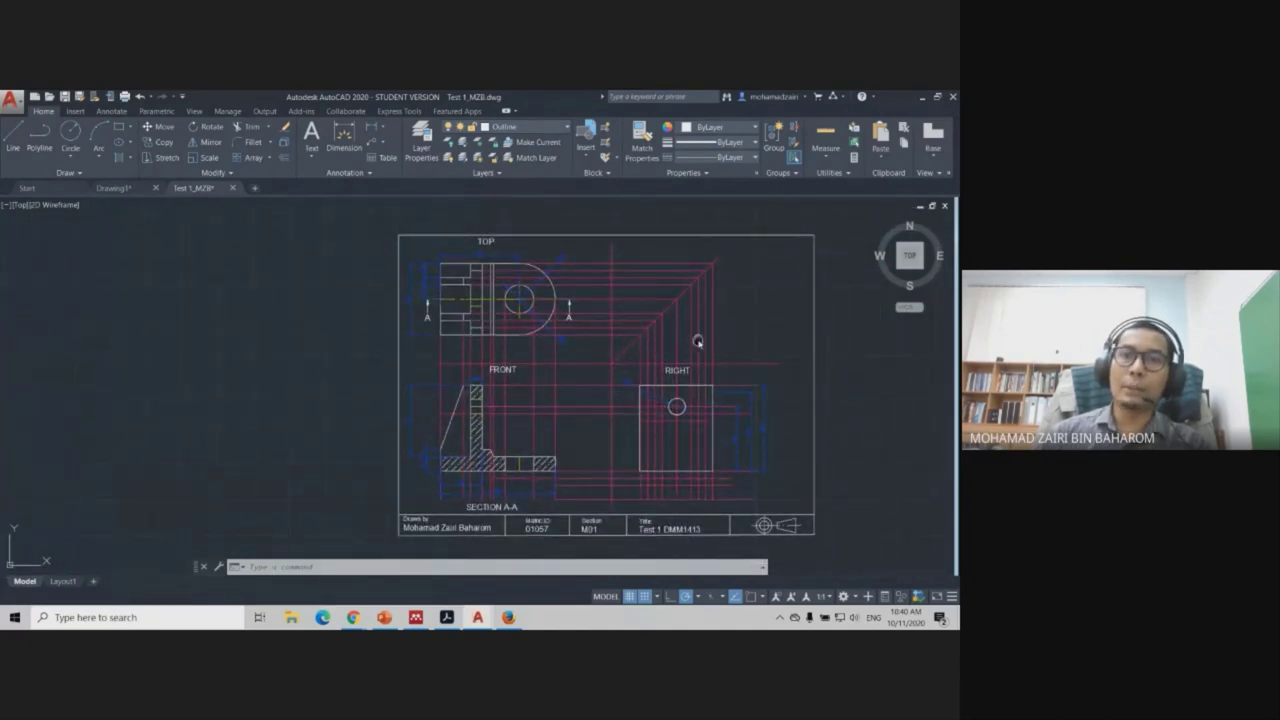
{"action": "mouse_move", "coordinate": [698, 342]}
{"action": "middle_mouse_down"}
{"action": "mouse_move", "coordinate": [610, 356]}
{"action": "mouse_move", "coordinate": [564, 334]}
{"action": "middle_mouse_up"}
{"action": "scroll", "coordinate": [471, 334], "scroll_direction": "up", "scroll_amount": 2}
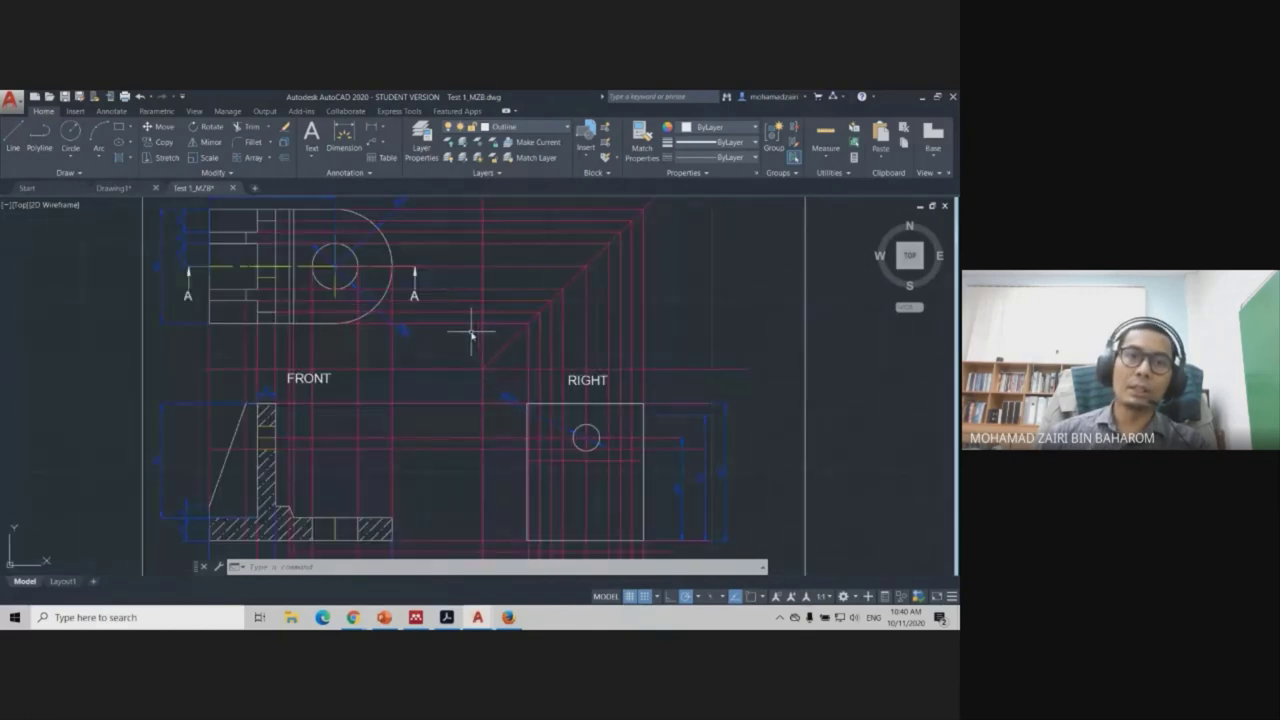
{"action": "scroll", "coordinate": [471, 334], "scroll_direction": "down", "scroll_amount": 2}
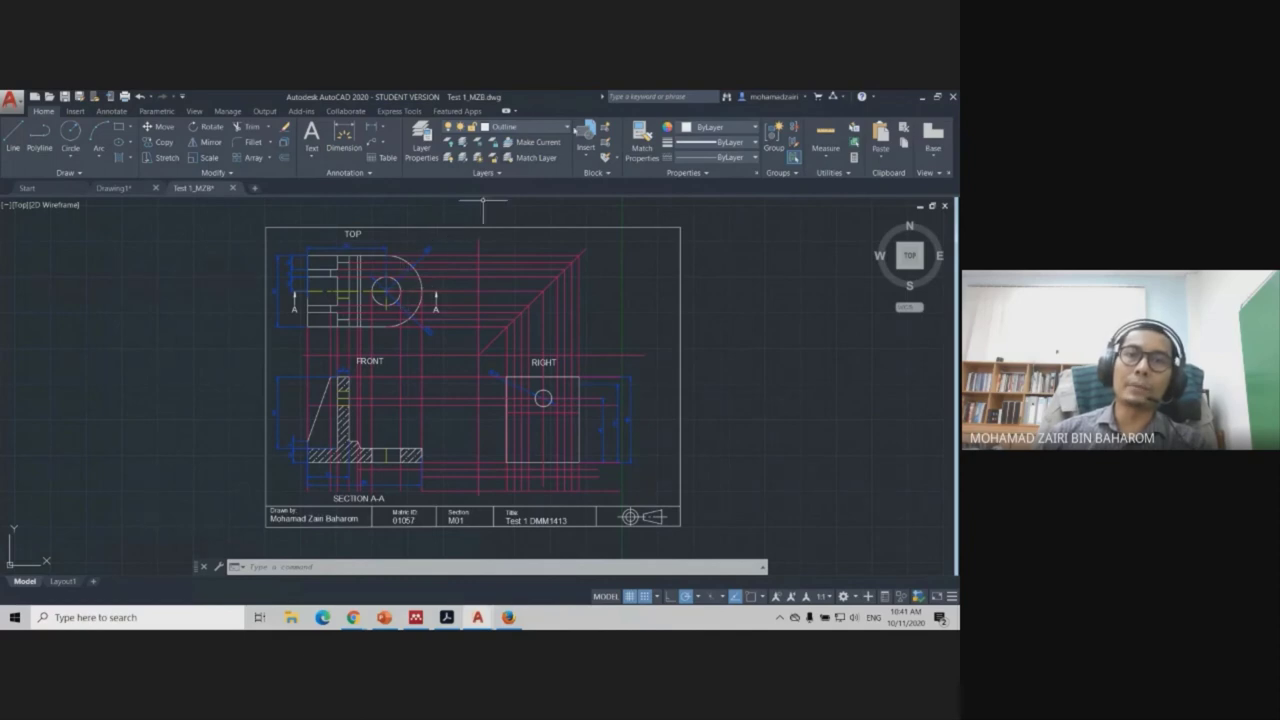
Turn off the Construction layer to hide the red construction lines.
{"action": "left_click", "coordinate": [525, 127]}
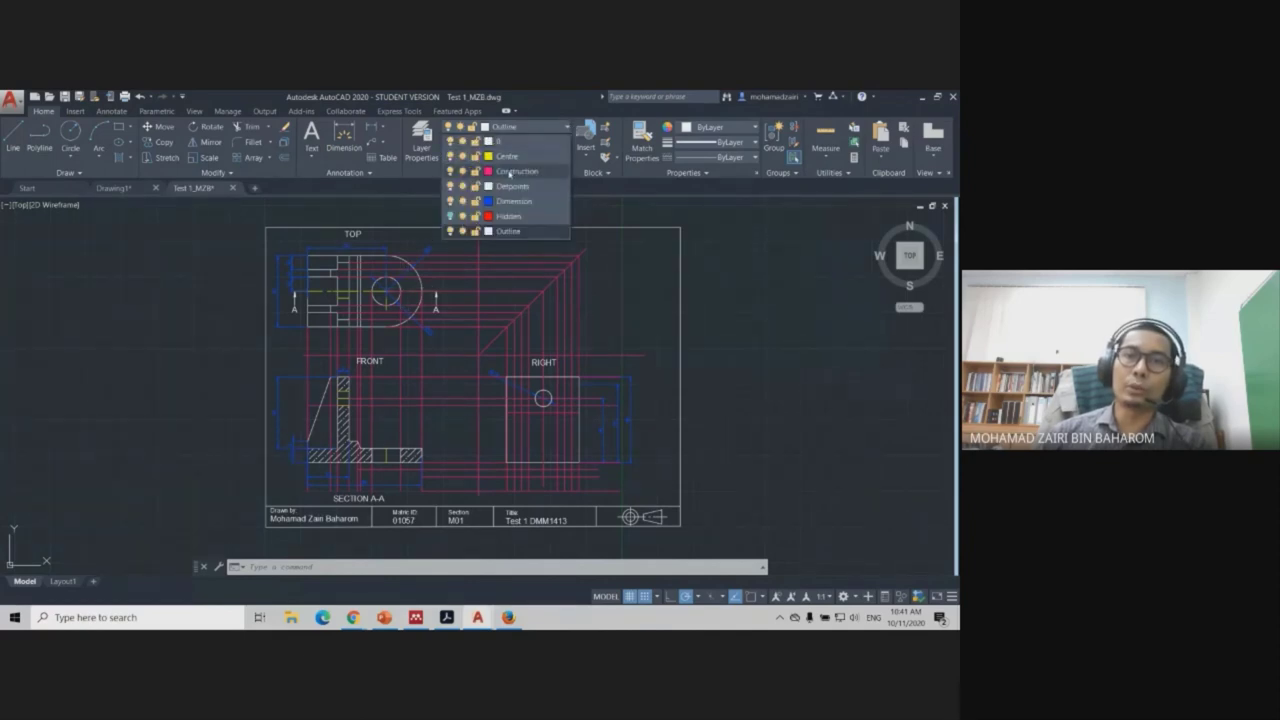
{"action": "left_click", "coordinate": [450, 172]}
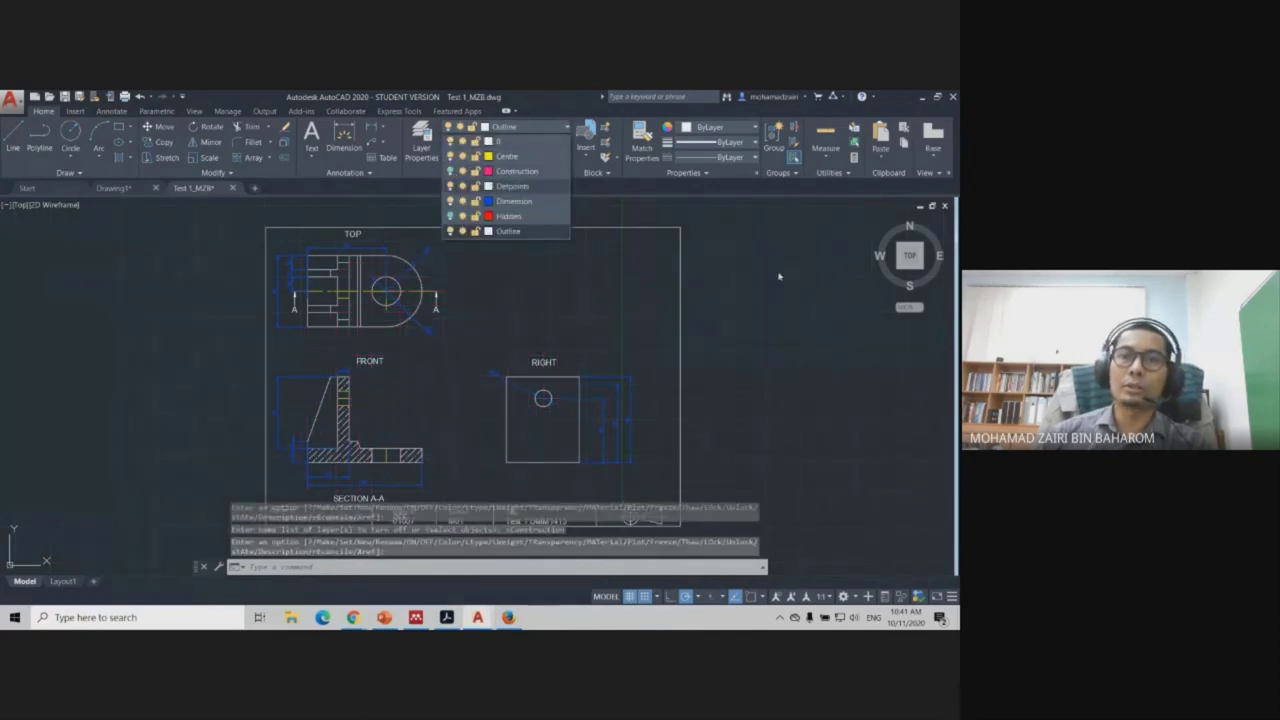
{"action": "left_click", "coordinate": [711, 236]}
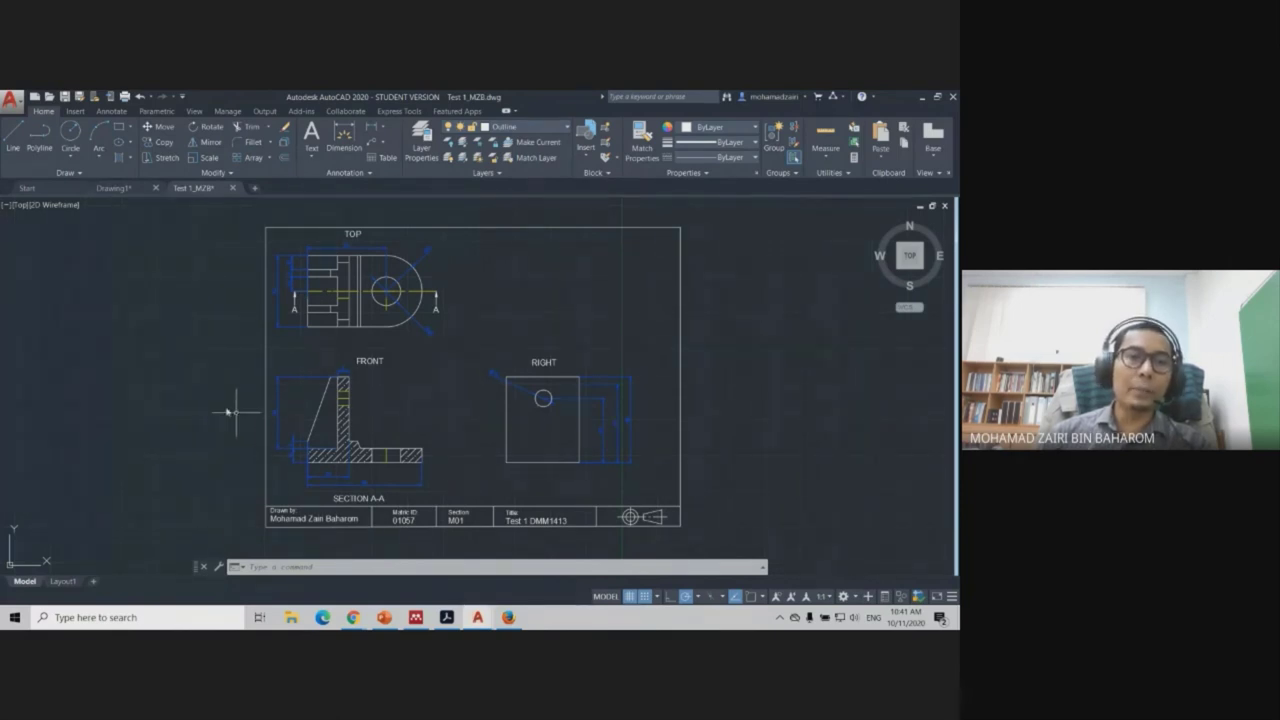
Zoom a window onto Section A-A and the title block, then Zoom All to the whole sheet.
{"action": "type", "text": "z"}
{"action": "key", "text": "Return"}
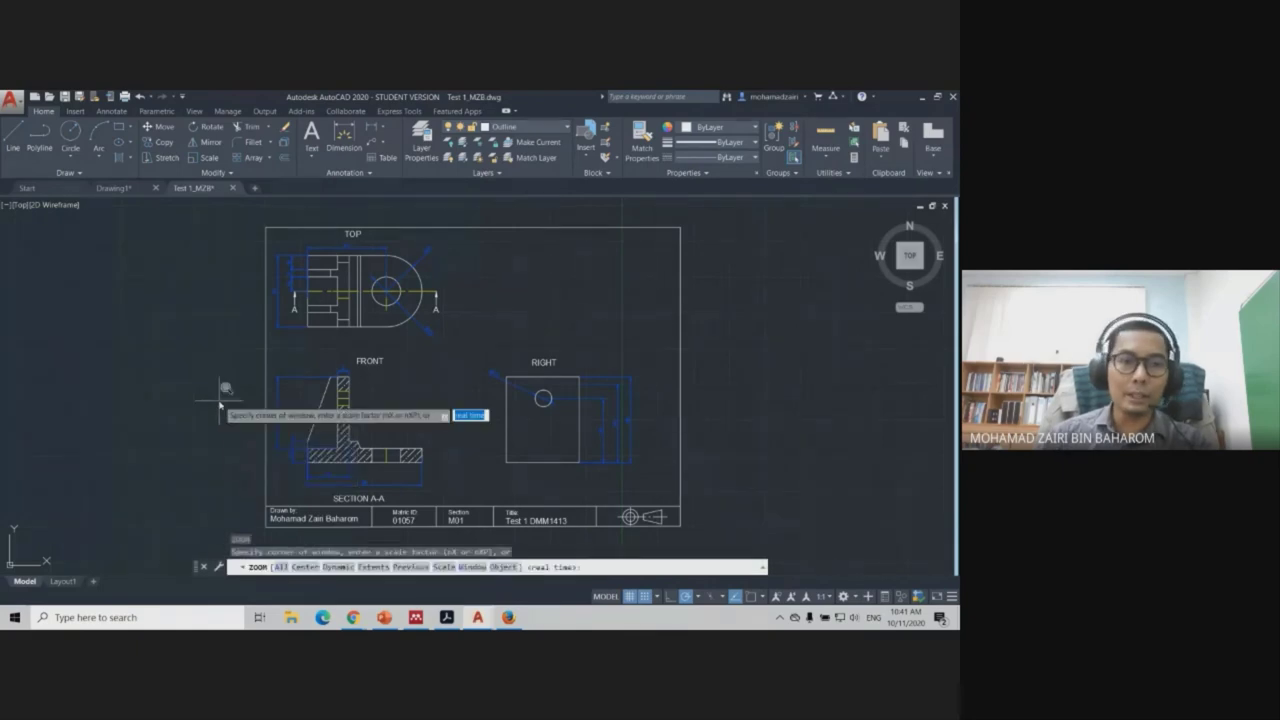
{"action": "left_click", "coordinate": [220, 402]}
{"action": "left_click", "coordinate": [380, 530]}
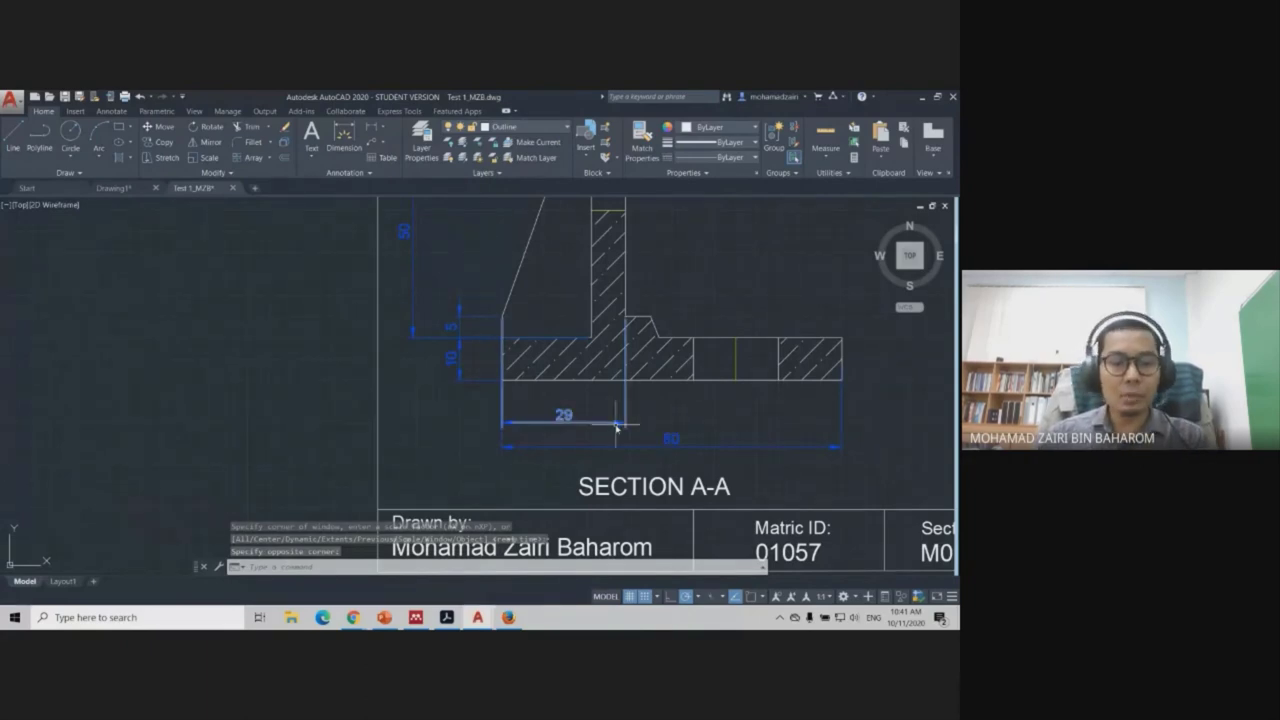
{"action": "key", "text": "Return"}
{"action": "key", "text": "Return"}
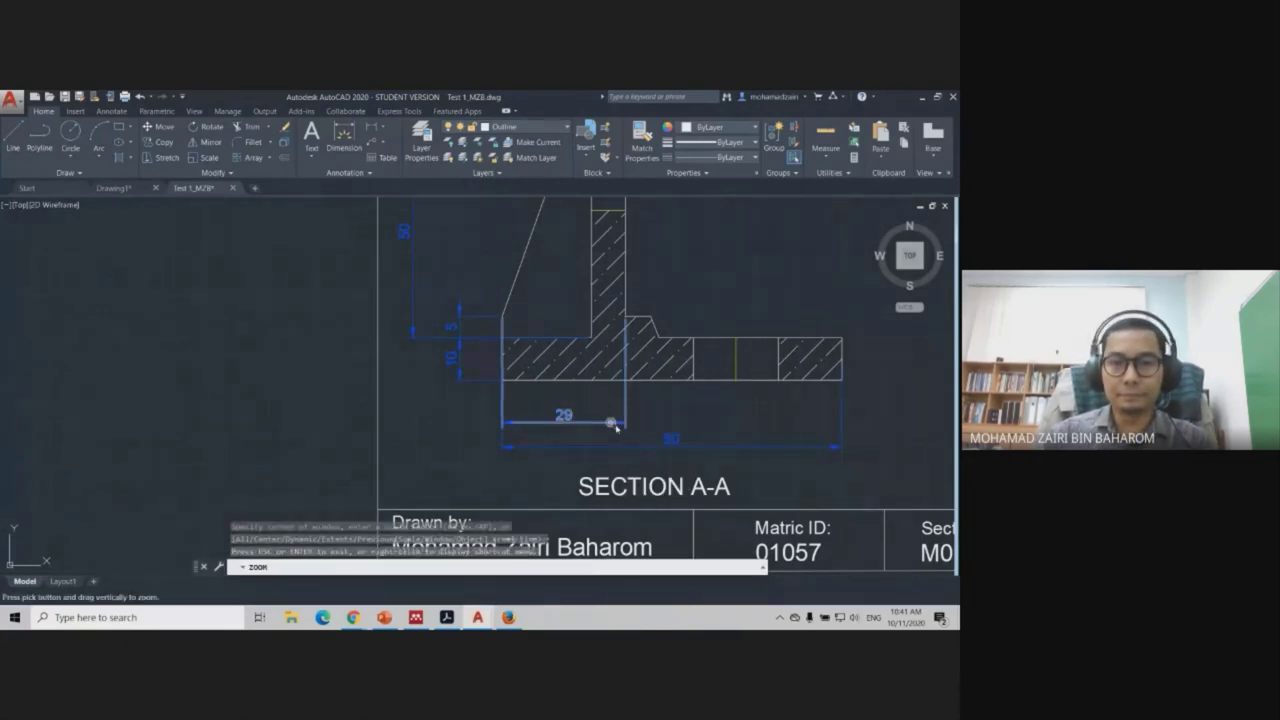
{"action": "key", "text": "Escape"}
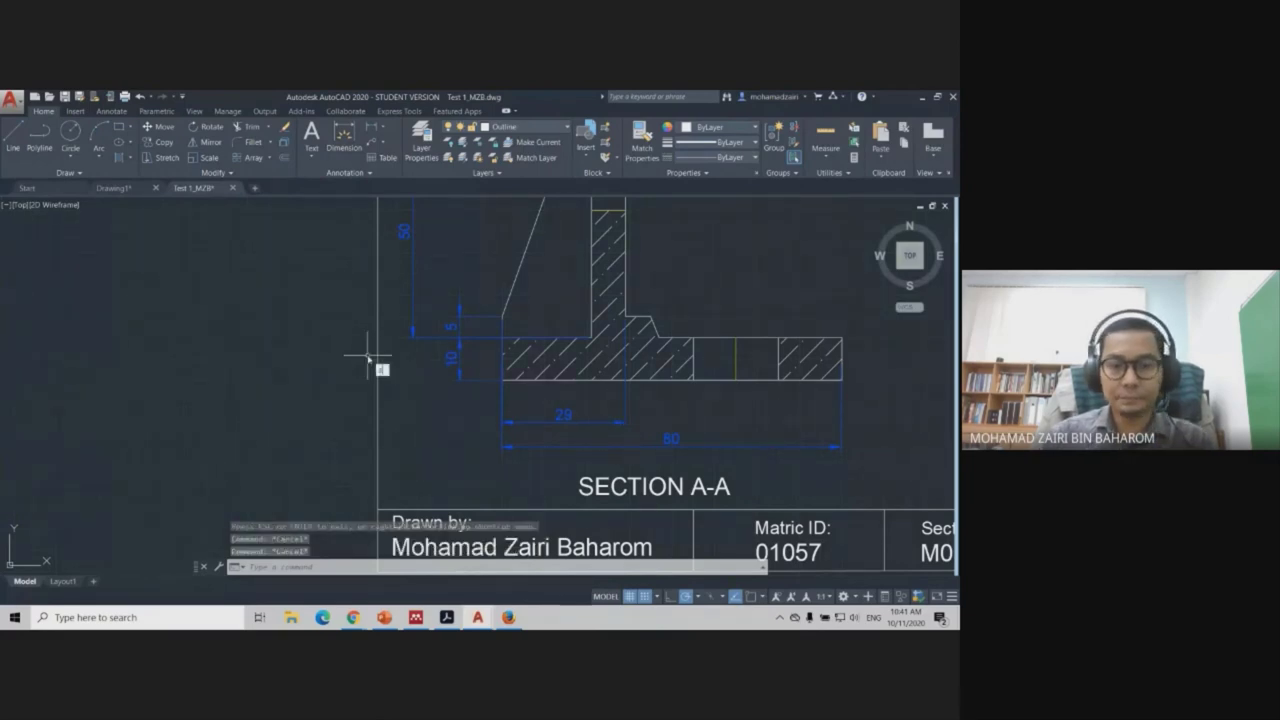
{"action": "key", "text": "Return"}
{"action": "type", "text": "a"}
{"action": "key", "text": "Return"}
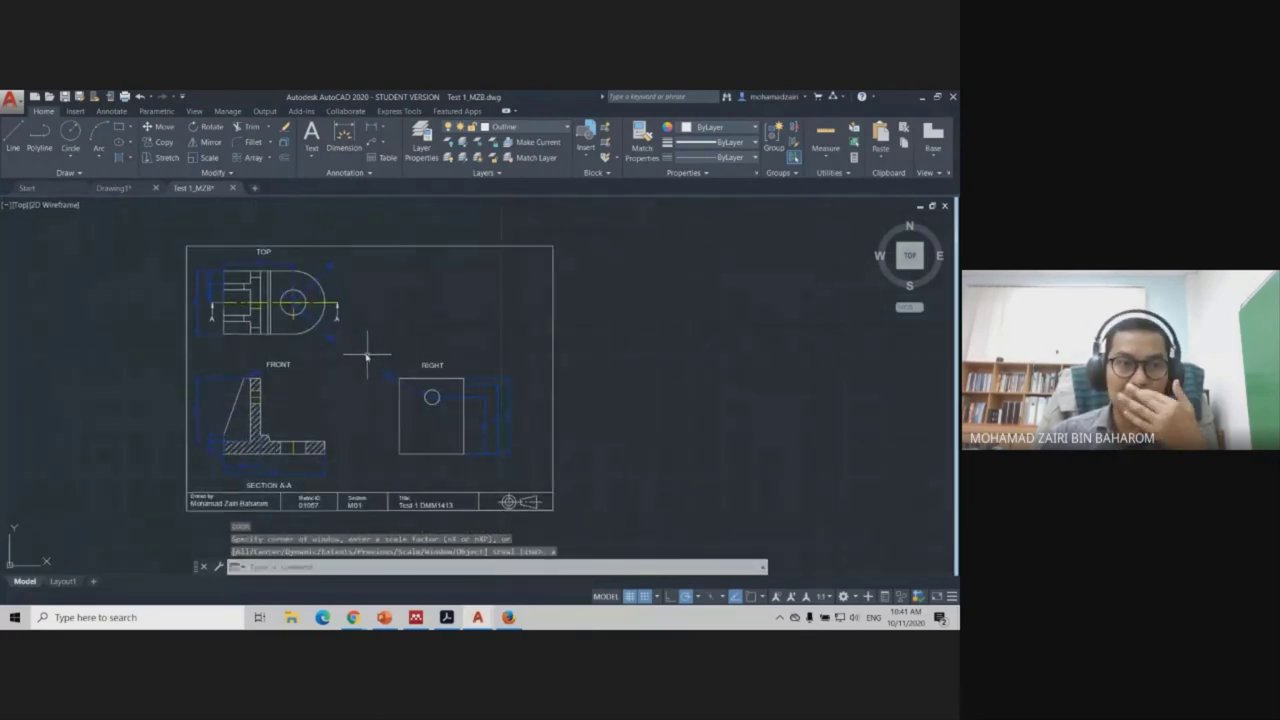
Start a single-sheet plot to Adobe PDF with the default Letter paper size.
{"action": "left_click", "coordinate": [20, 102]}
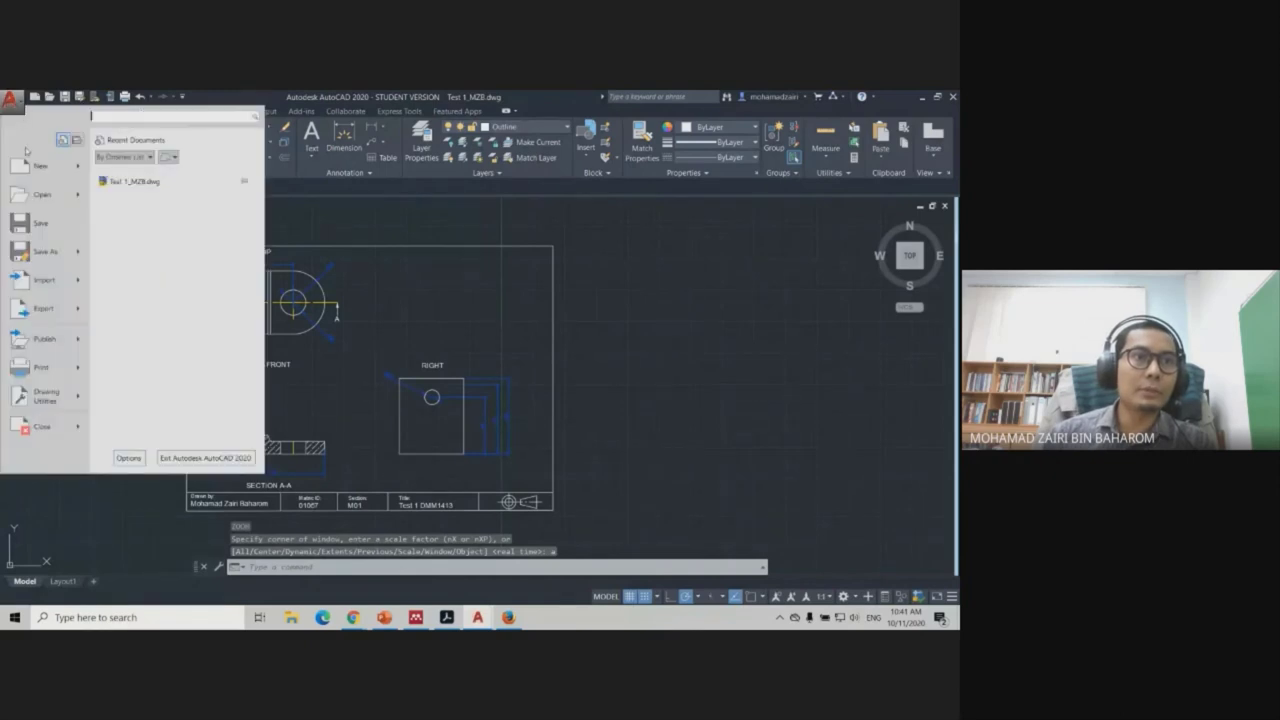
{"action": "left_click", "coordinate": [48, 373]}
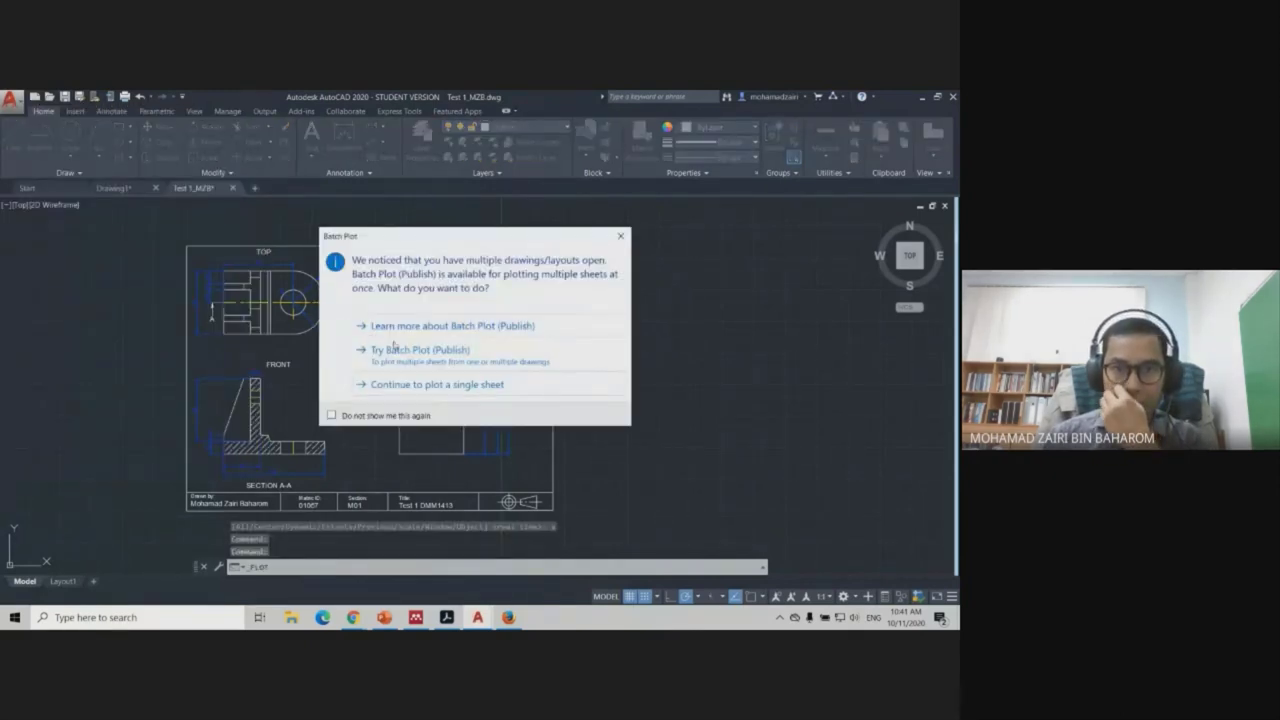
{"action": "left_click", "coordinate": [416, 384]}
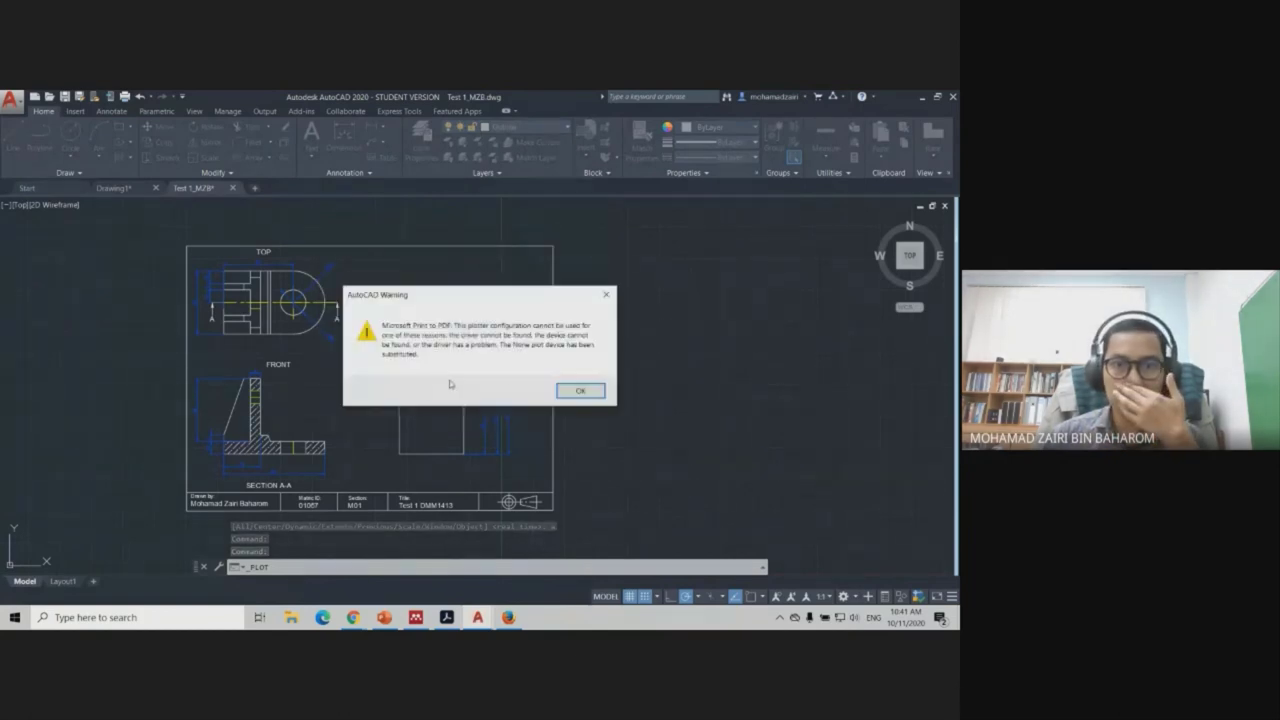
{"action": "left_click", "coordinate": [587, 391]}
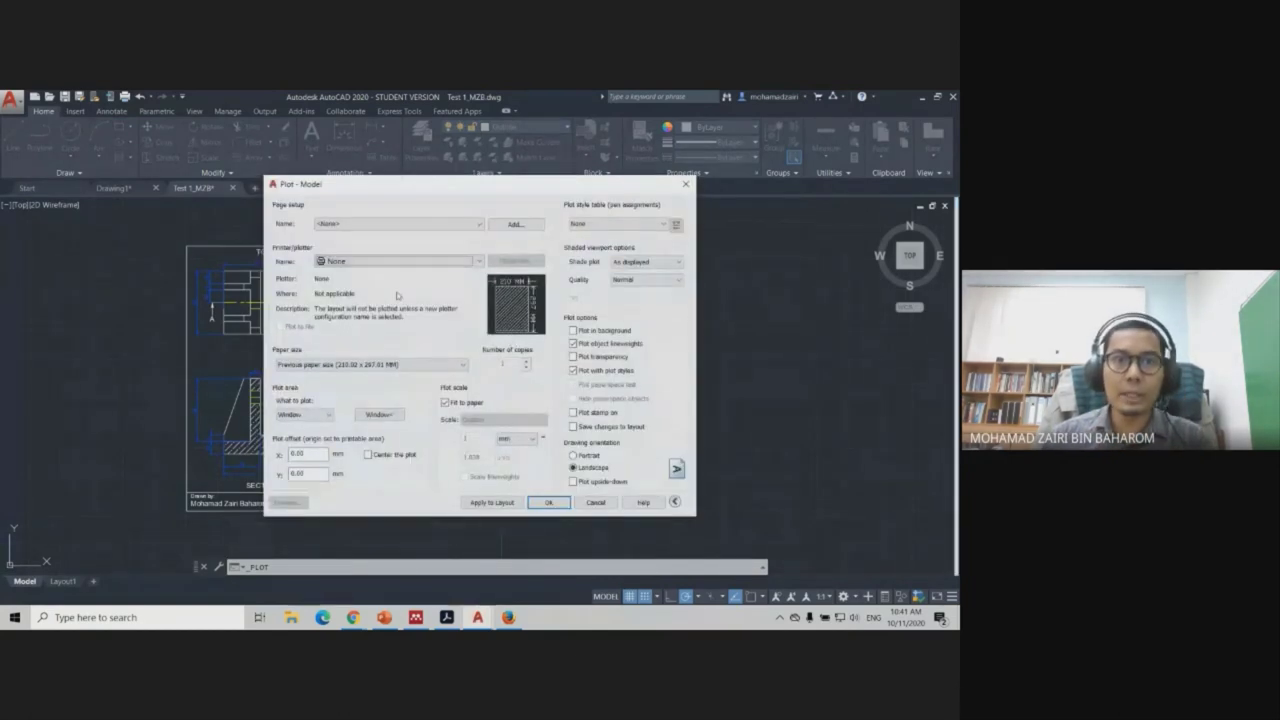
{"action": "left_click", "coordinate": [374, 263]}
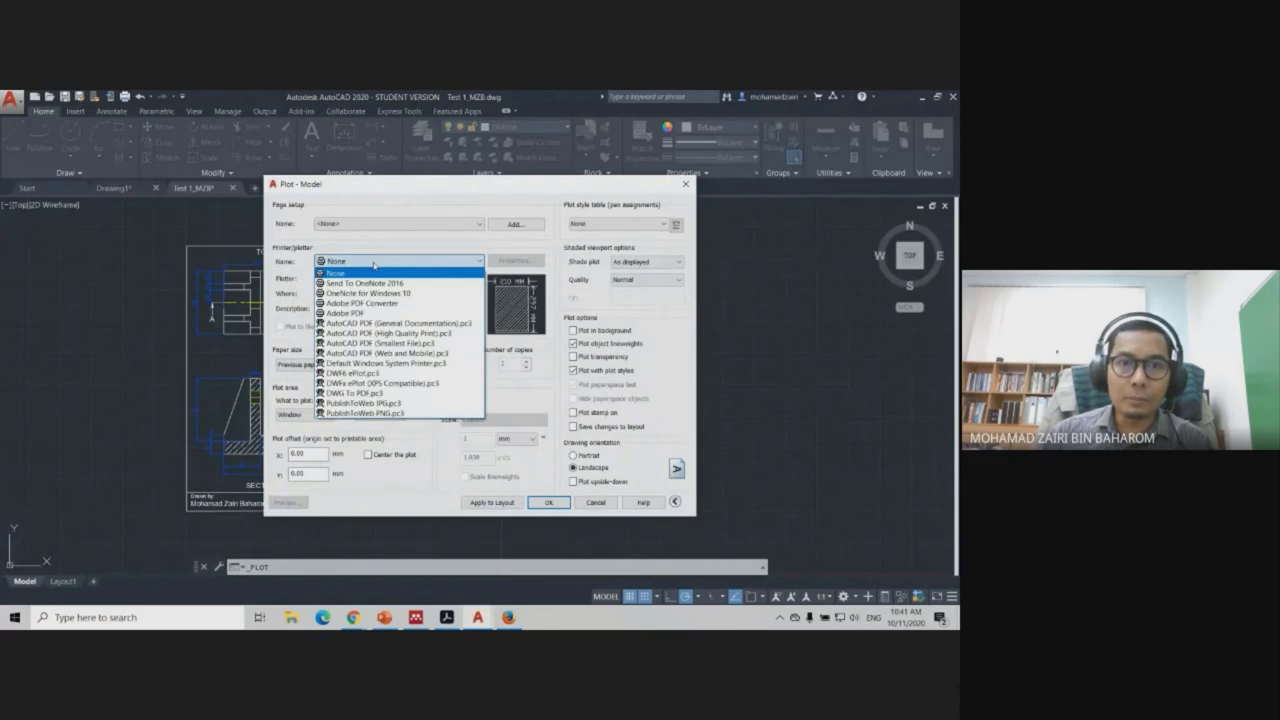
{"action": "left_click", "coordinate": [374, 313]}
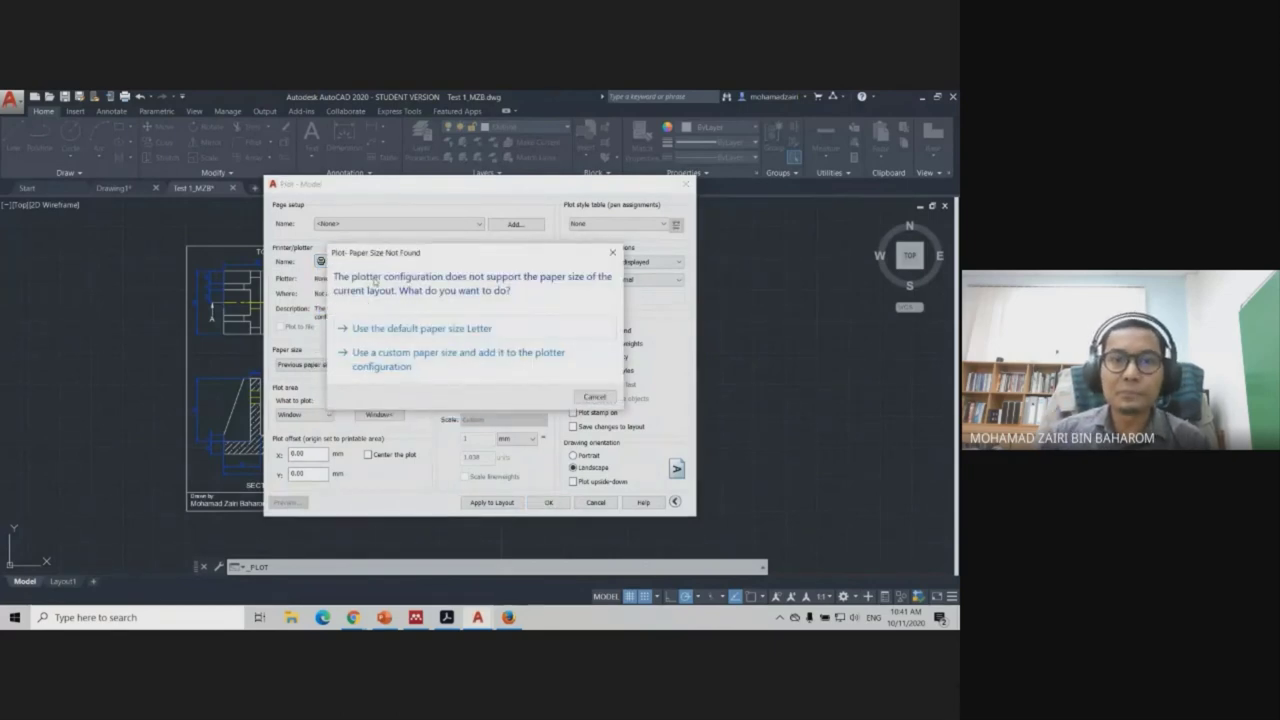
{"action": "left_click", "coordinate": [441, 333]}
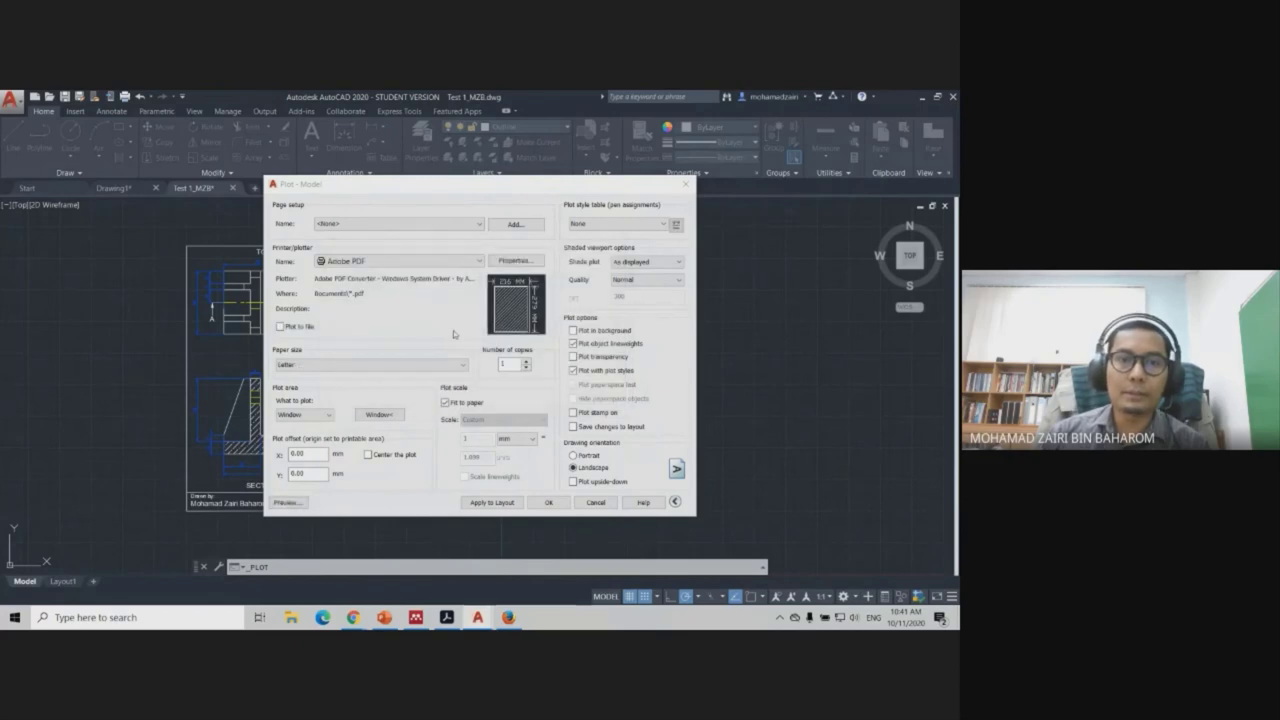
Set the plot area to a Window picked at the drawing frame's top-left and bottom-right corners.
{"action": "left_click", "coordinate": [307, 416]}
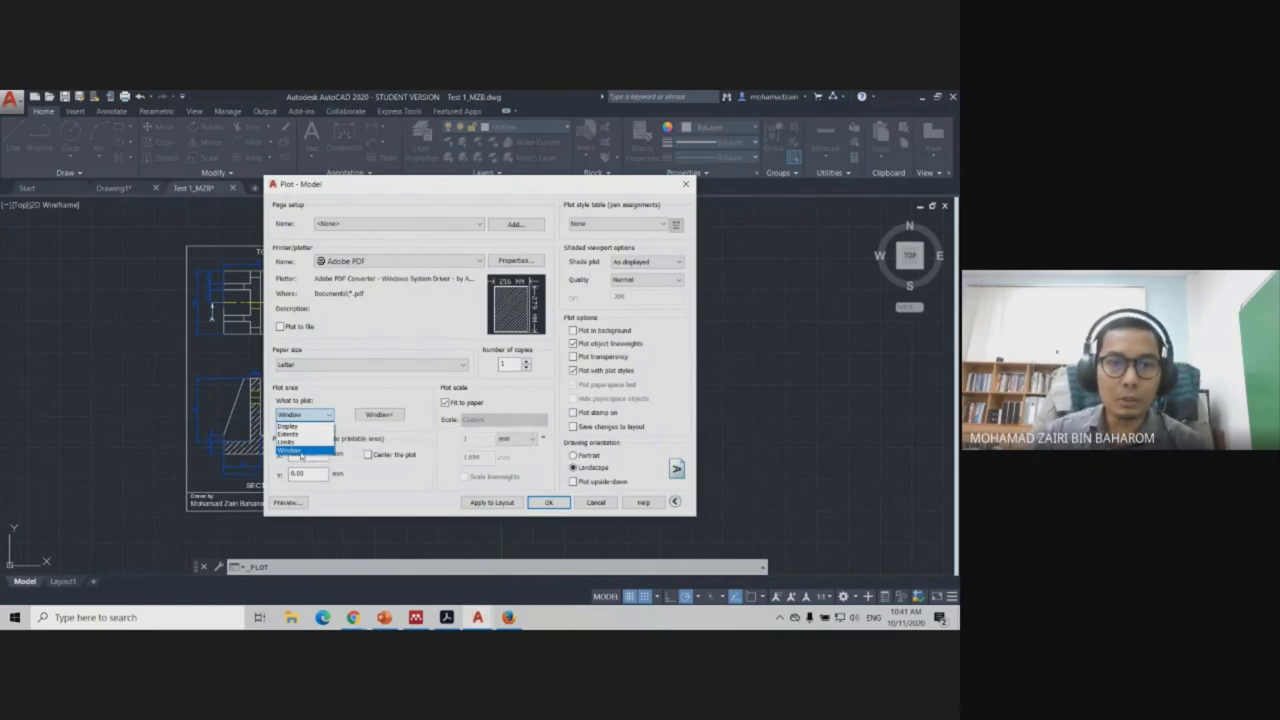
{"action": "left_click", "coordinate": [301, 455]}
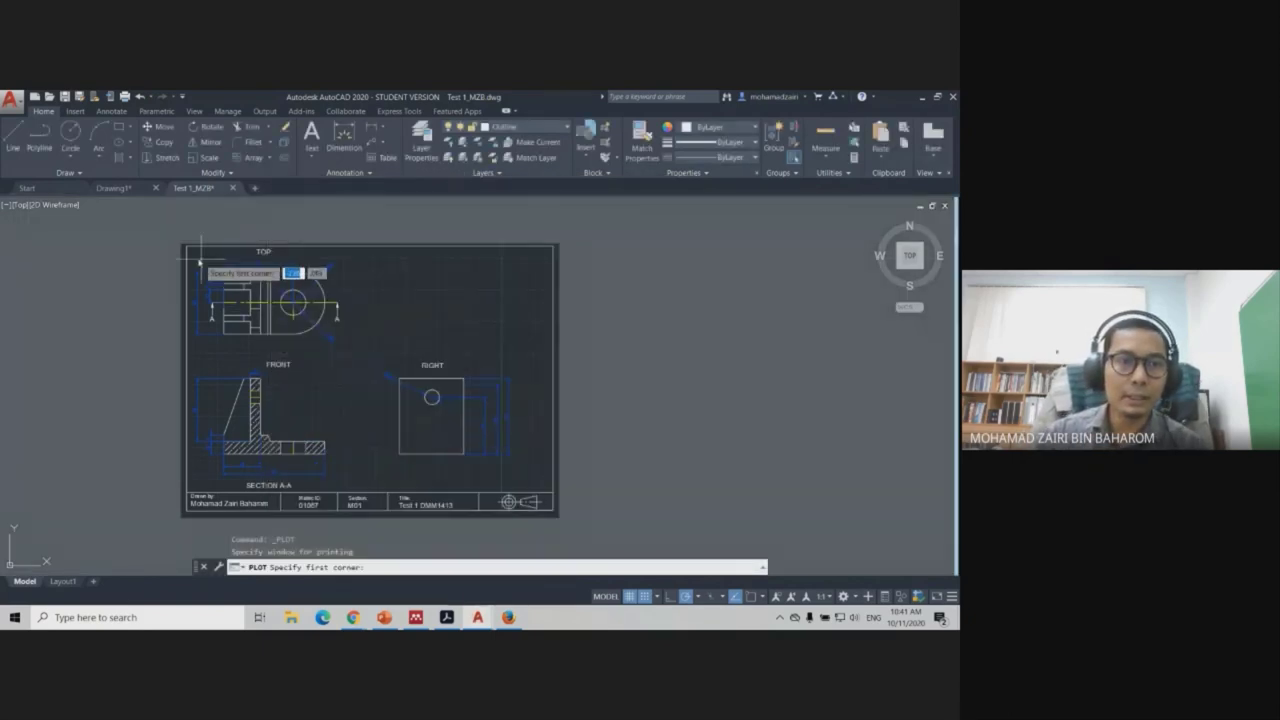
{"action": "left_click", "coordinate": [183, 245]}
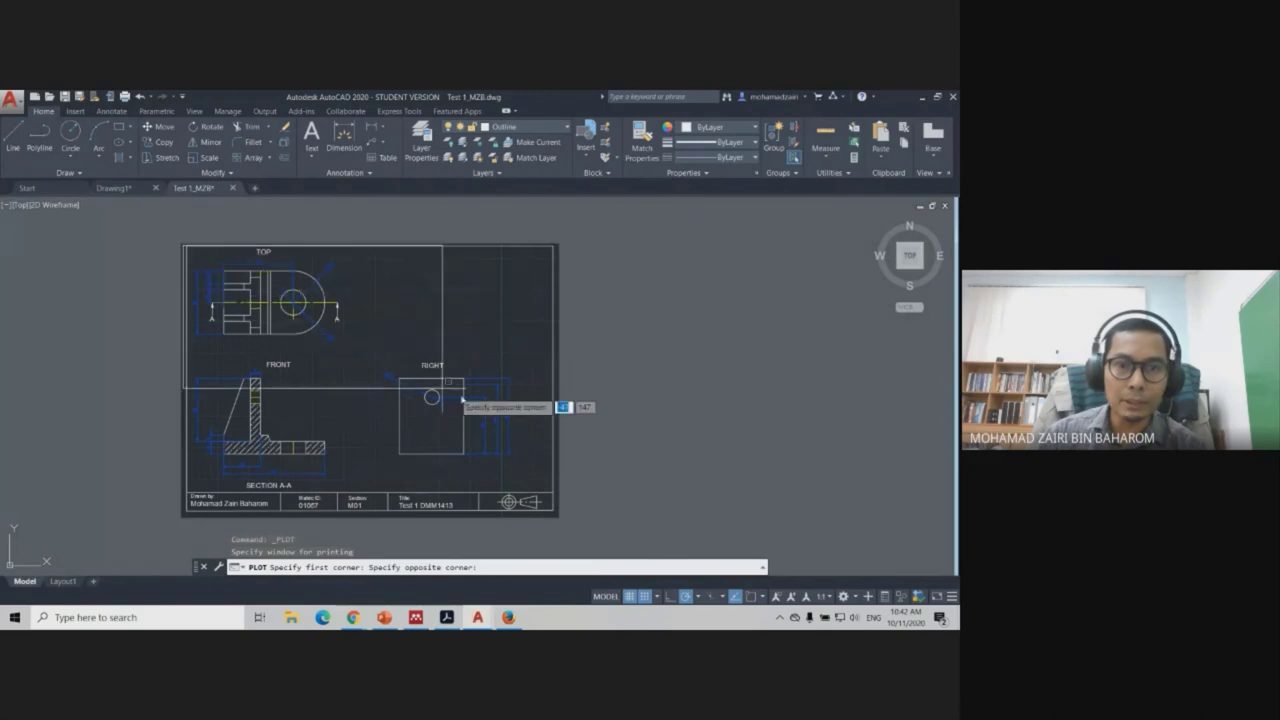
{"action": "left_click", "coordinate": [557, 515]}
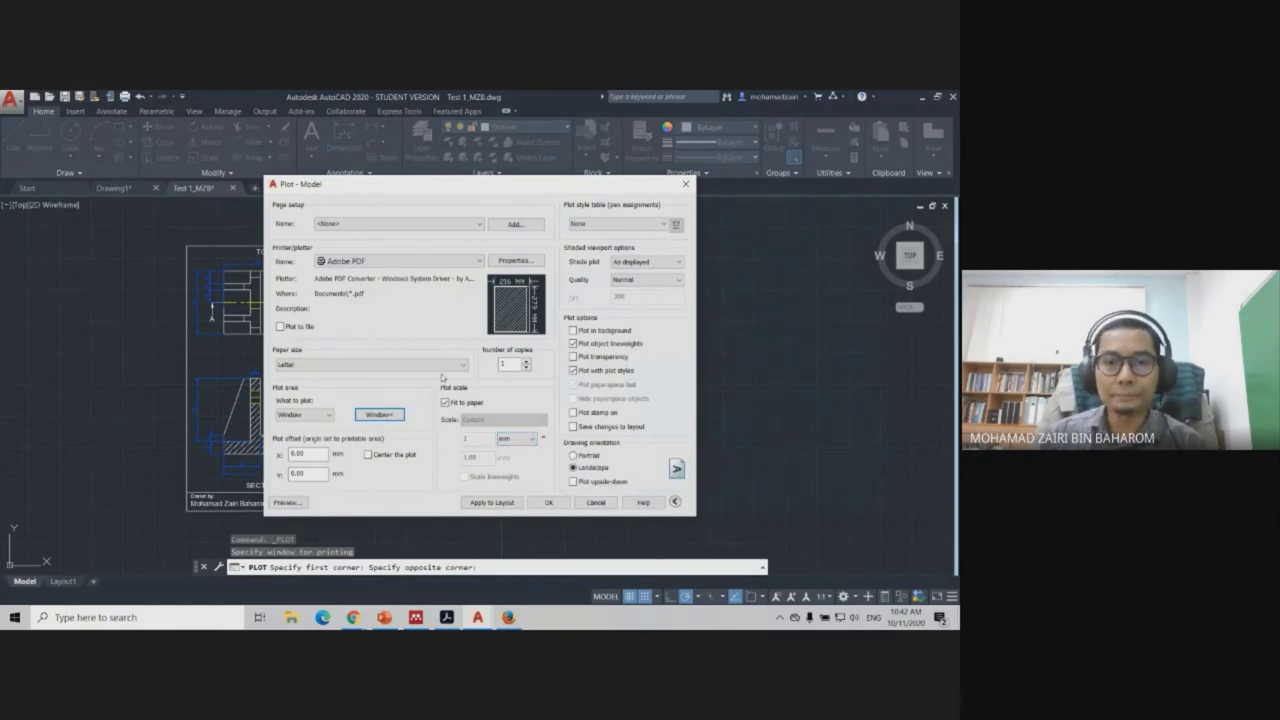
Preview the windowed Adobe PDF plot, then keep Letter as the paper size.
{"action": "left_click", "coordinate": [287, 503]}
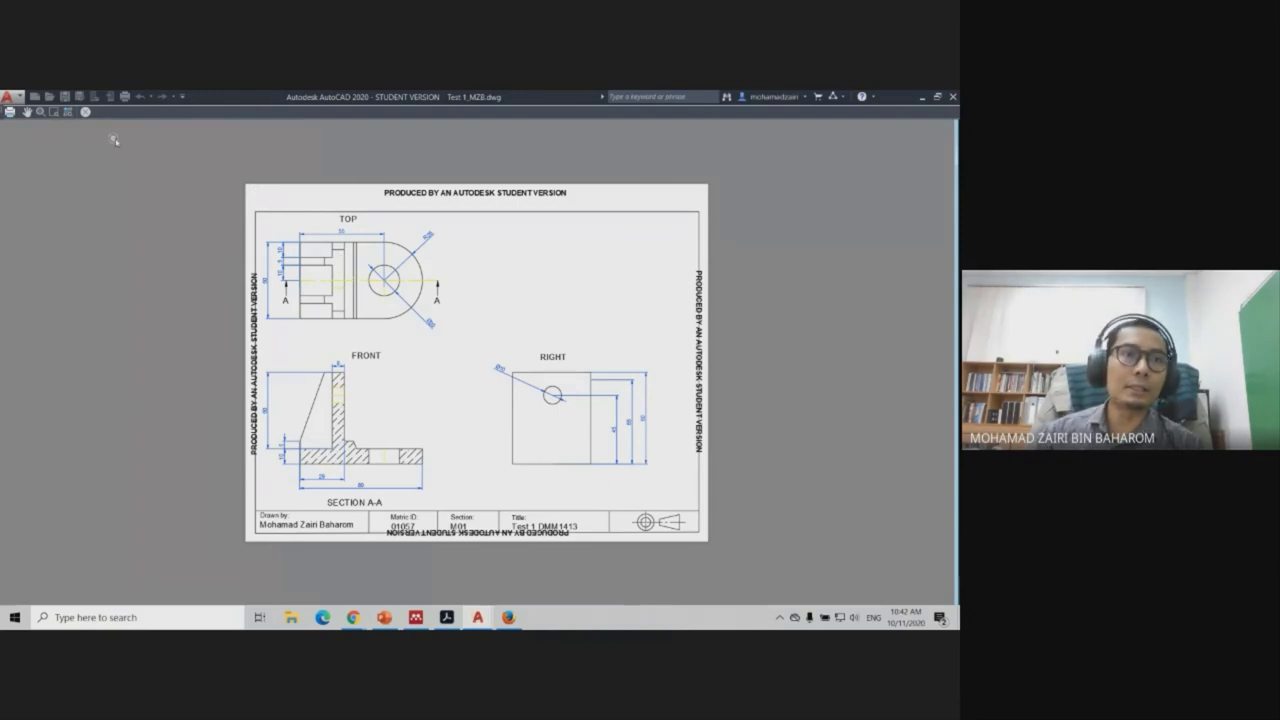
{"action": "left_click", "coordinate": [85, 112]}
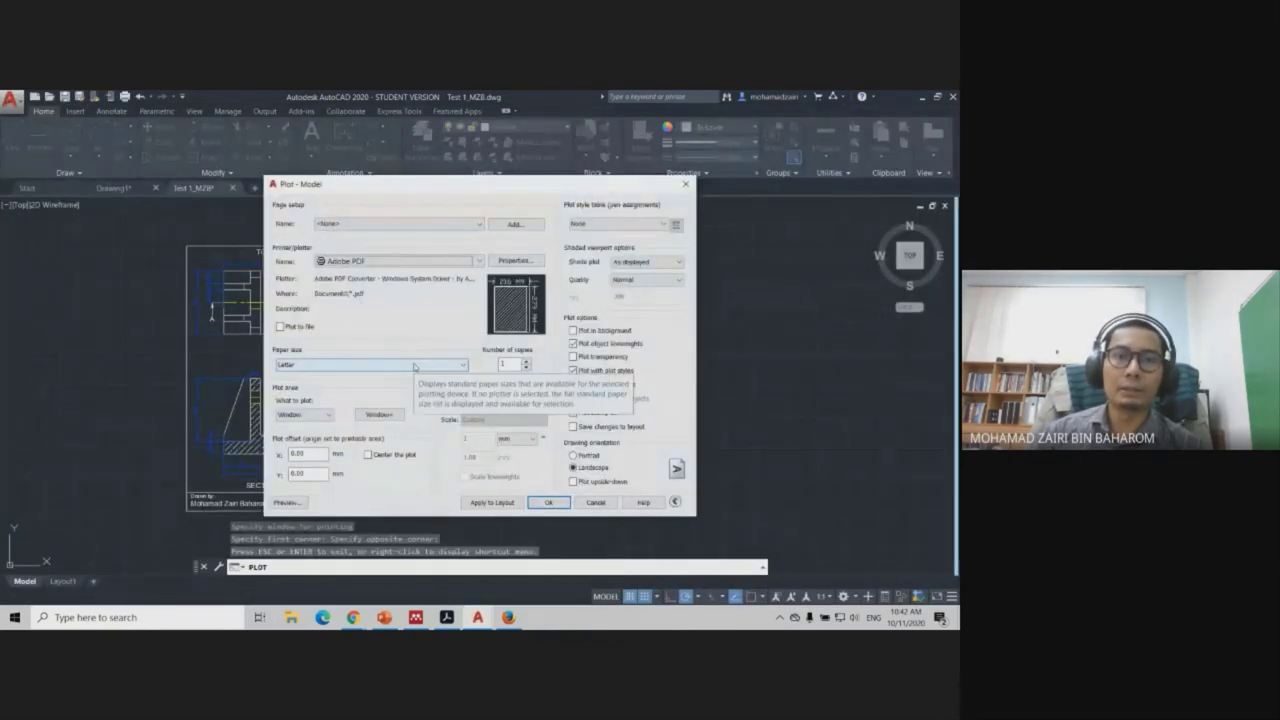
{"action": "left_click", "coordinate": [414, 366]}
{"action": "left_click", "coordinate": [414, 366]}
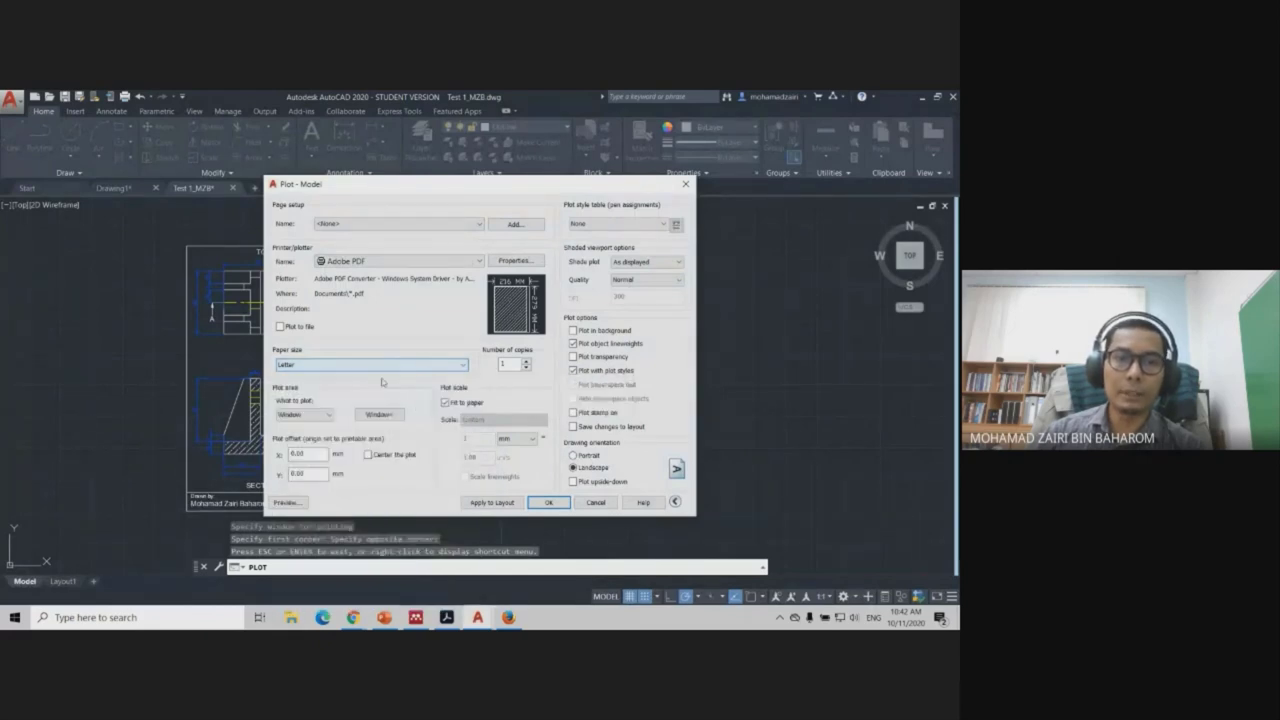
Switch the plot area to Display and preview the small off-centre drawing on the sheet.
{"action": "left_click", "coordinate": [323, 414]}
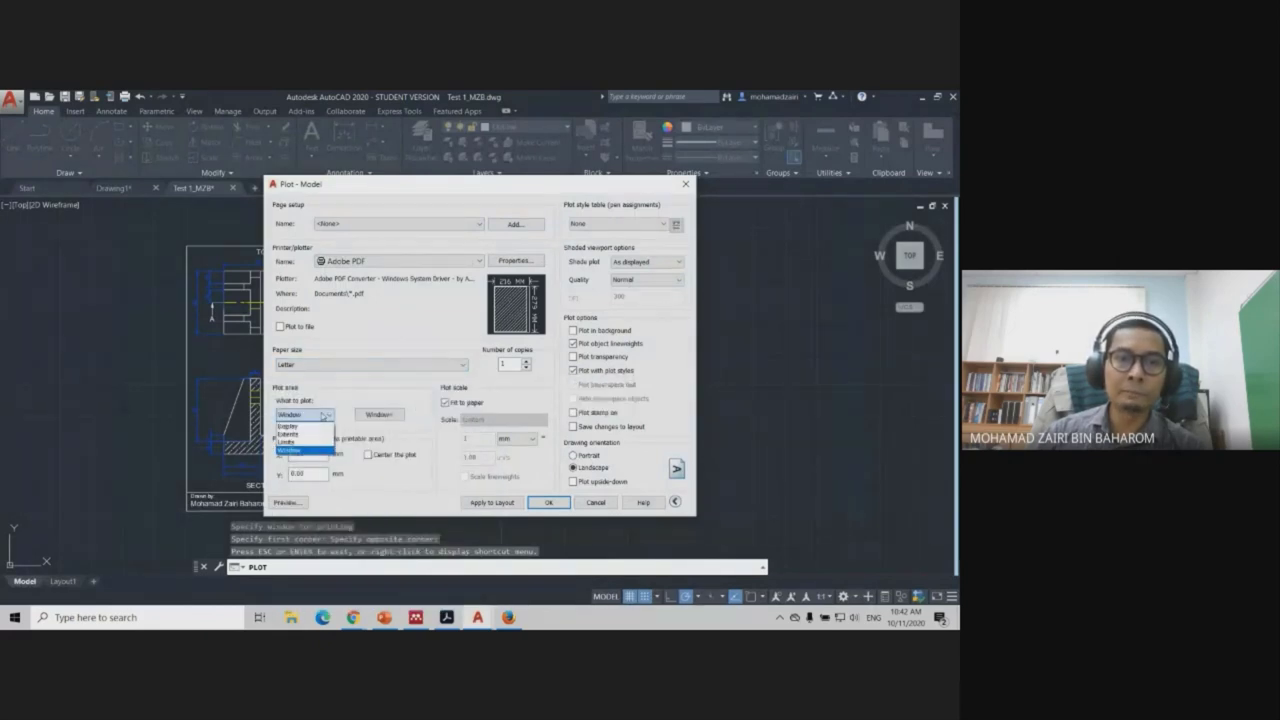
{"action": "left_click", "coordinate": [303, 427]}
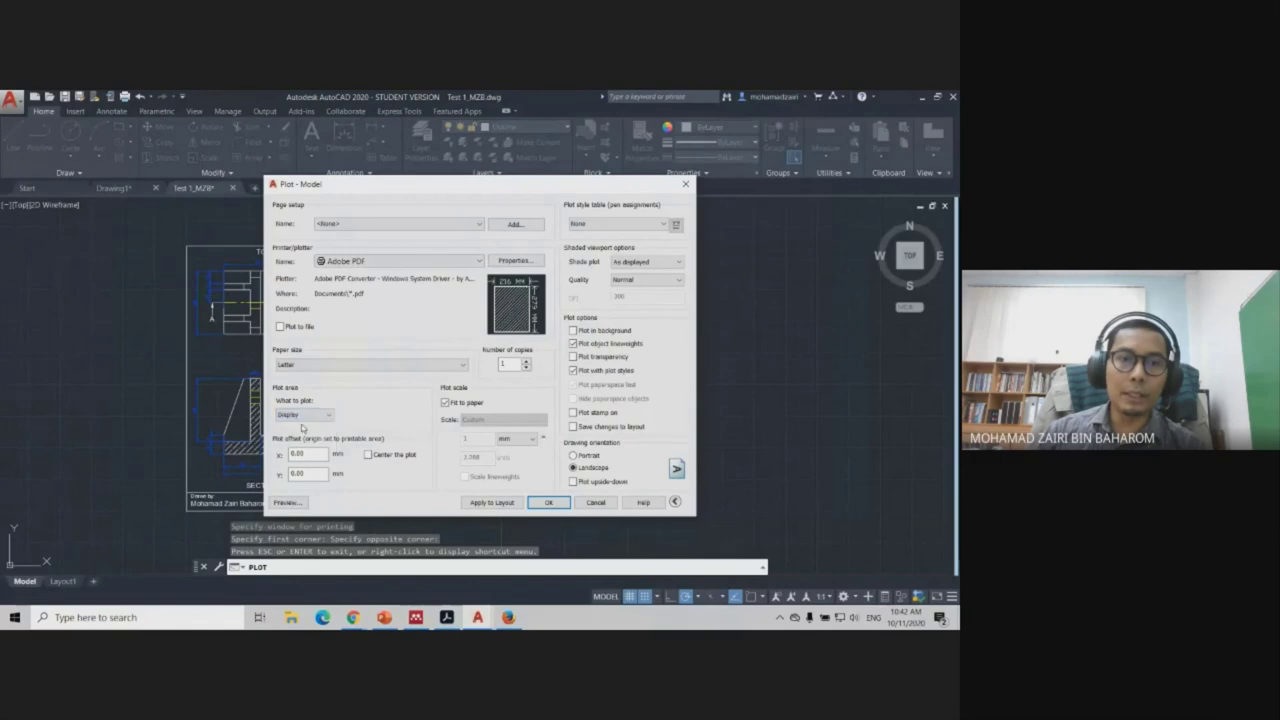
{"action": "left_click", "coordinate": [287, 502]}
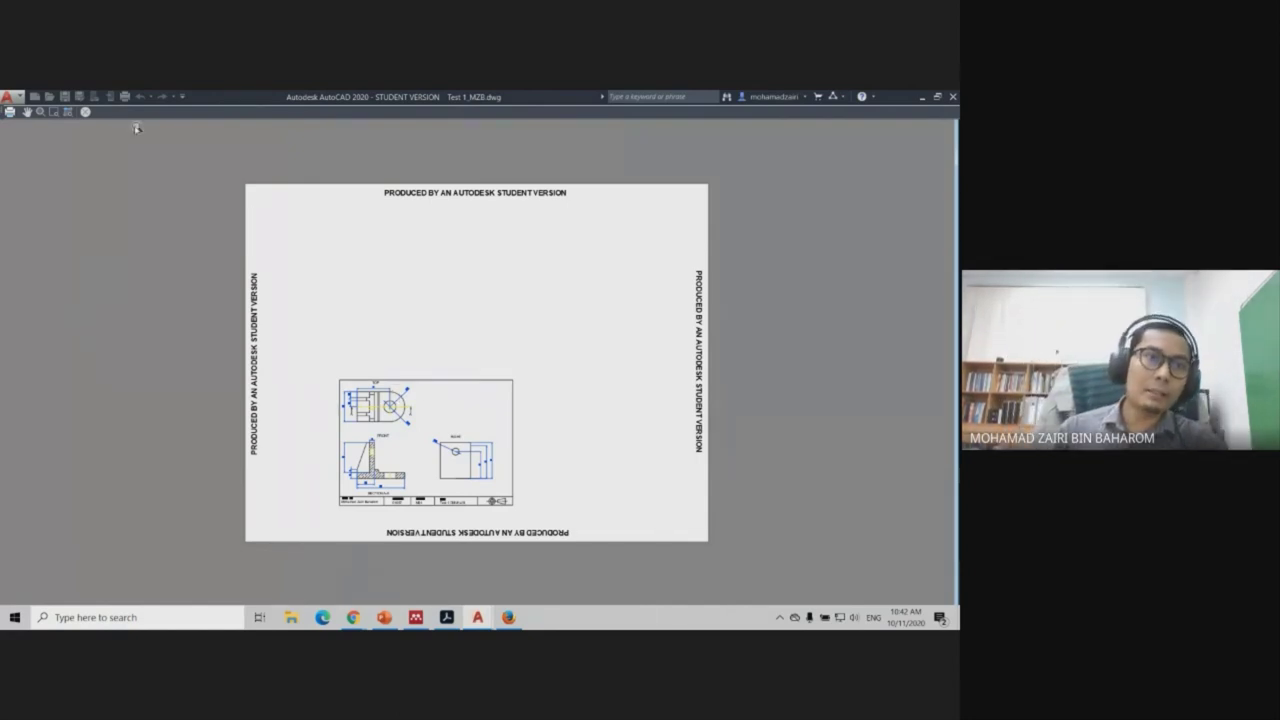
{"action": "key", "text": "Escape"}
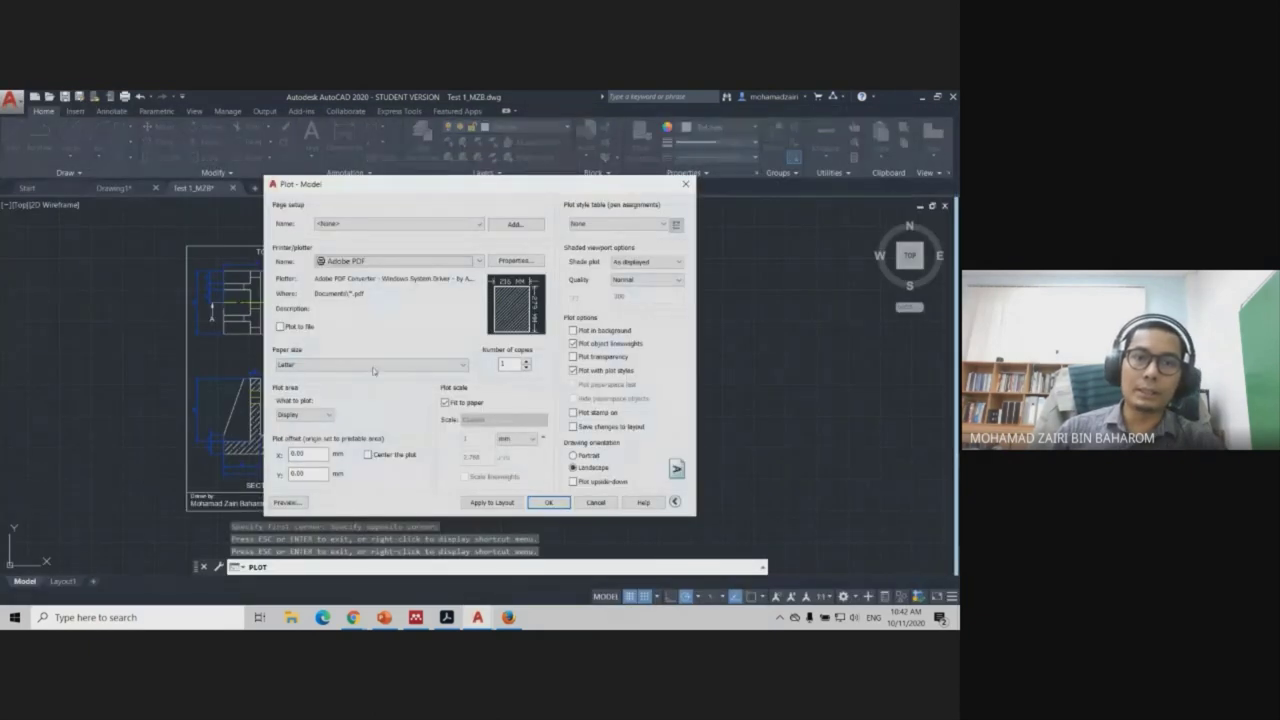
Set the plot area back to a Window around the frame corners and preview it filling the sheet.
{"action": "left_click", "coordinate": [305, 414]}
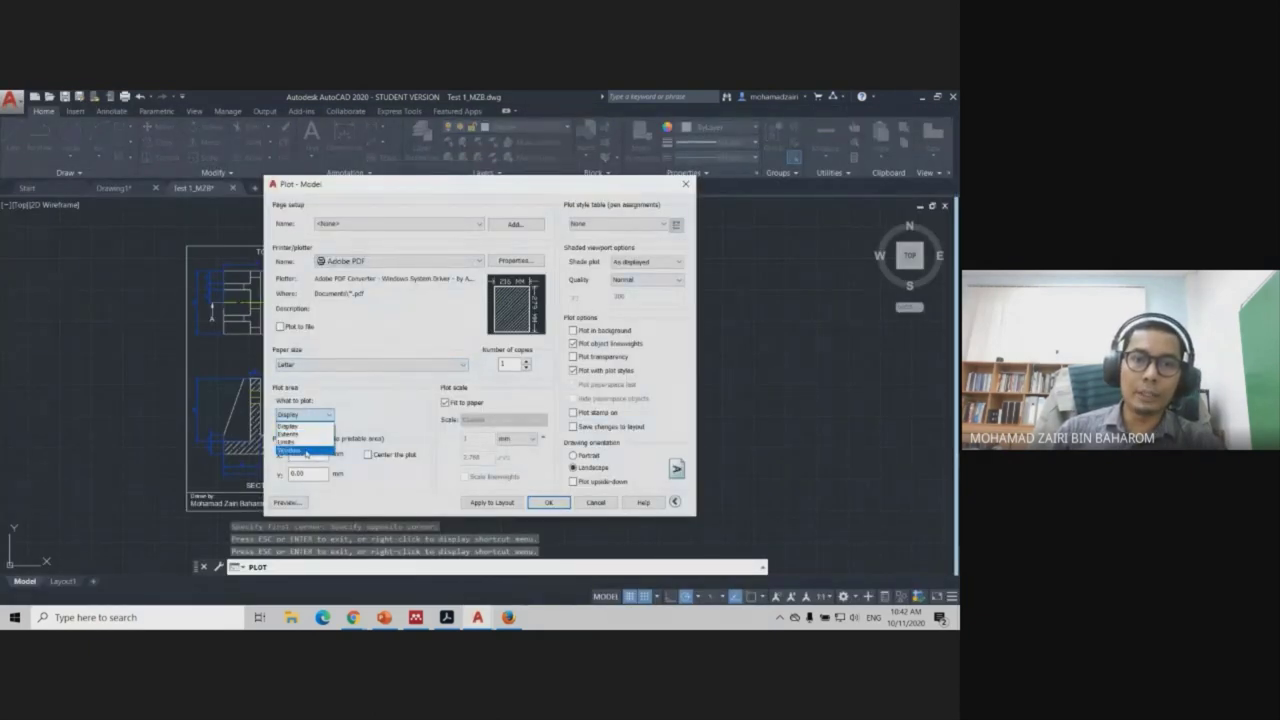
{"action": "left_click", "coordinate": [305, 452]}
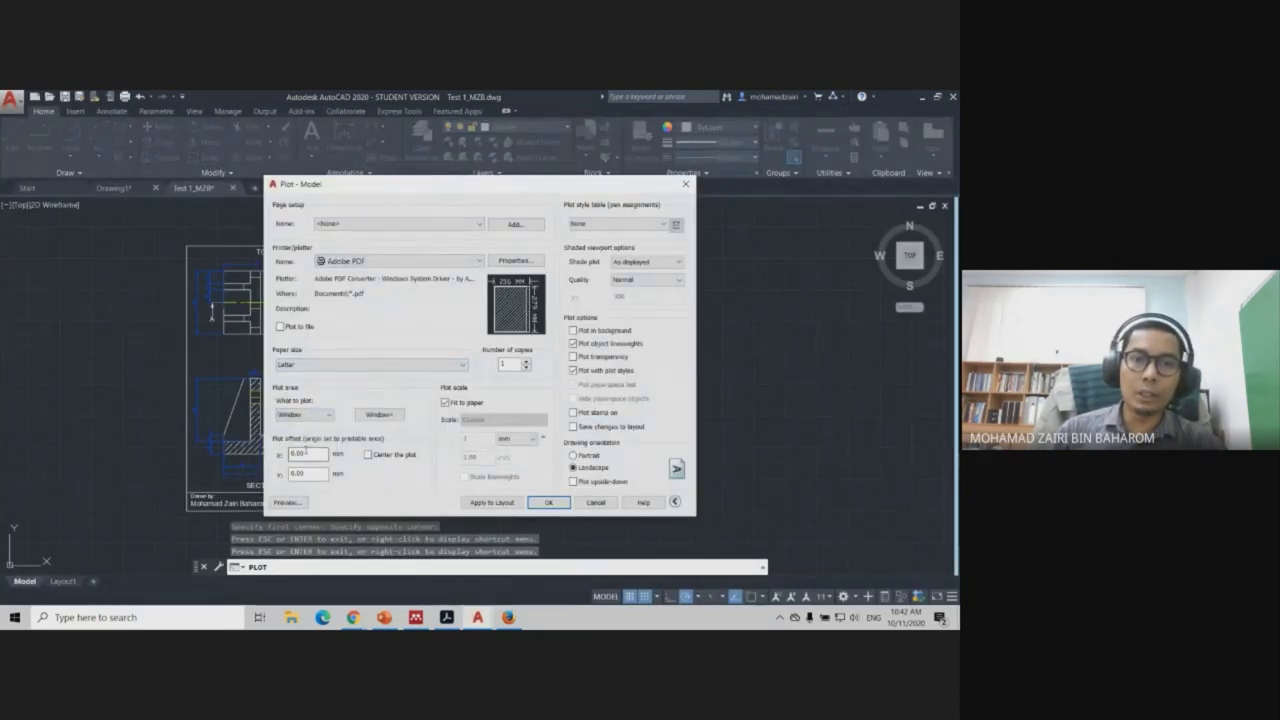
{"action": "left_click", "coordinate": [380, 418]}
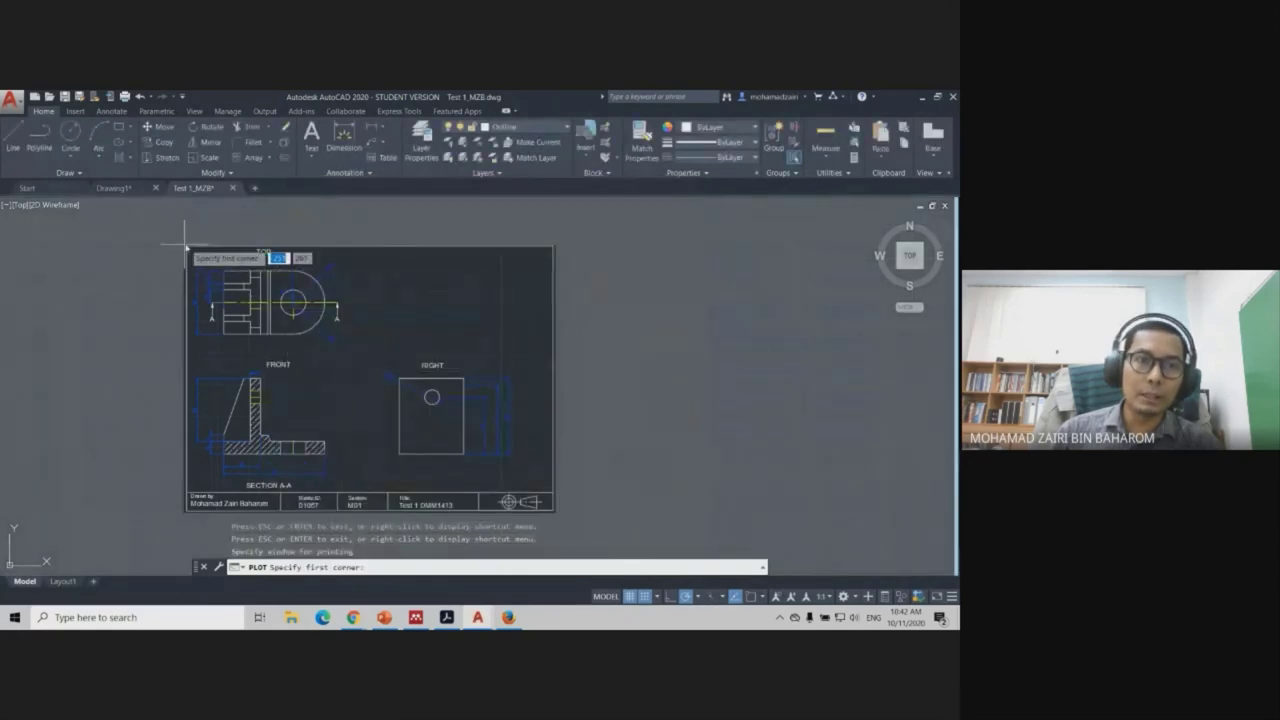
{"action": "left_click", "coordinate": [185, 245]}
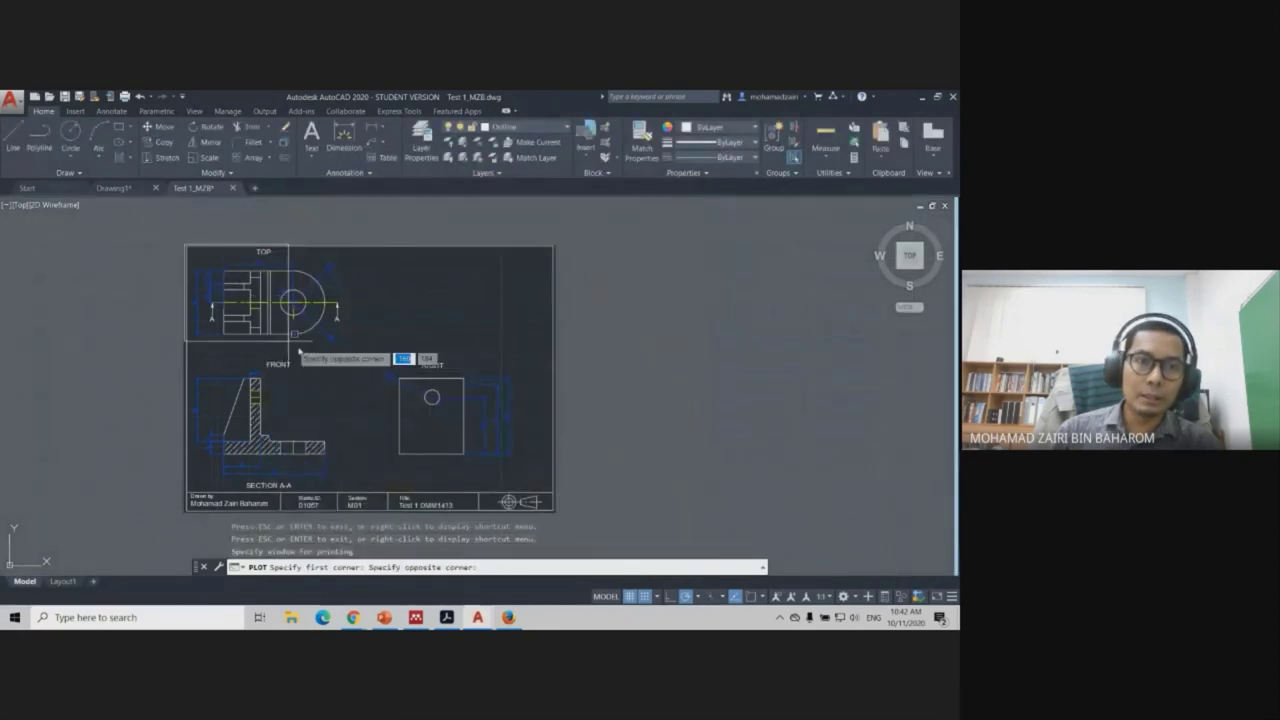
{"action": "left_click", "coordinate": [556, 514]}
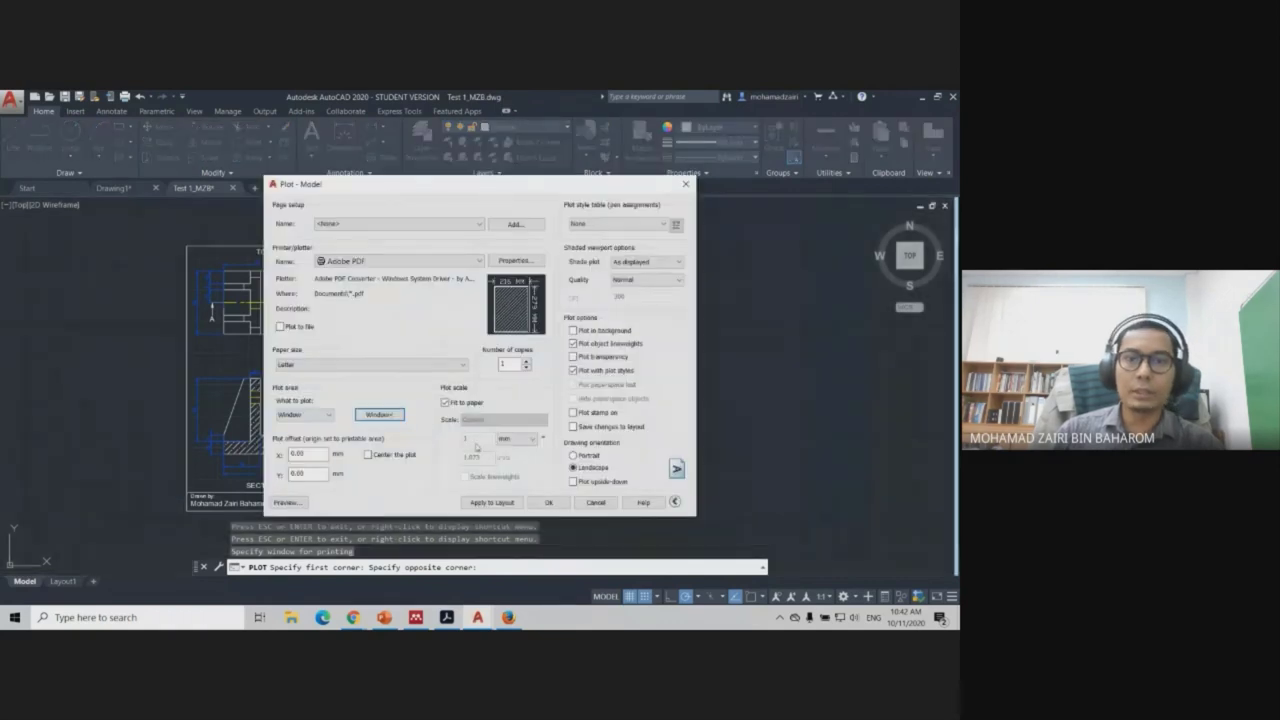
{"action": "left_click", "coordinate": [287, 502]}
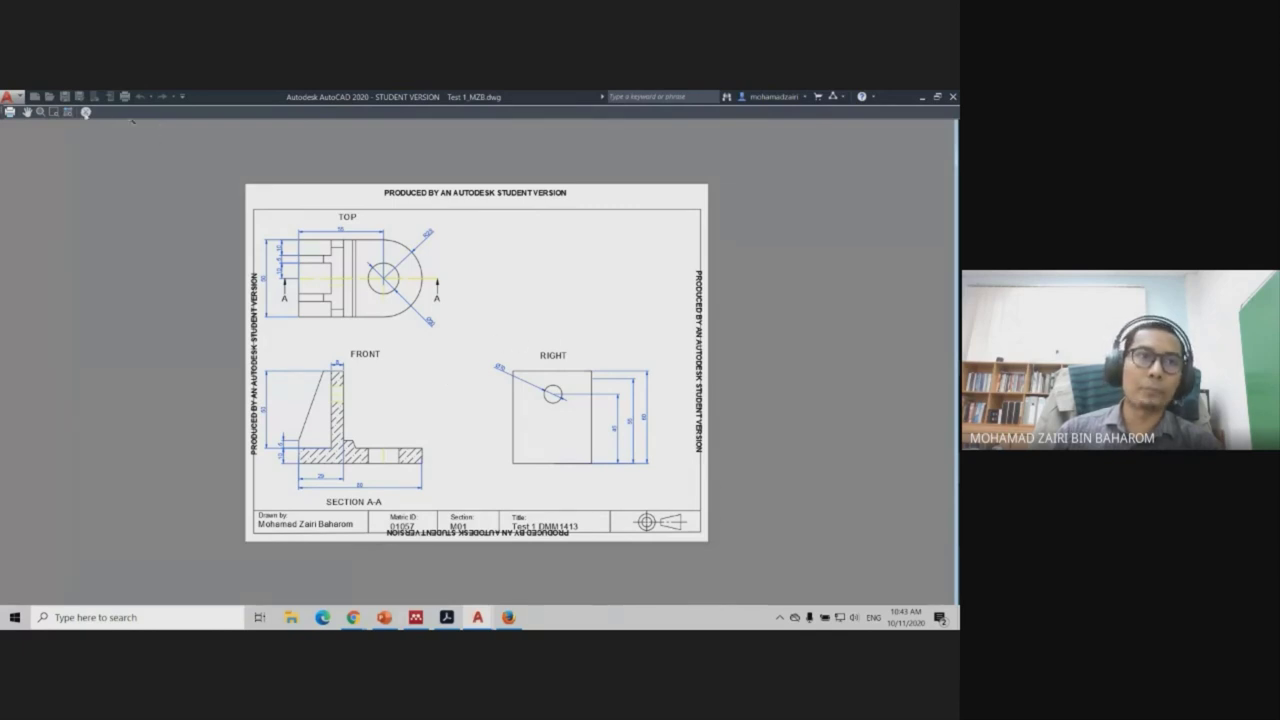
{"action": "key", "text": "Escape"}
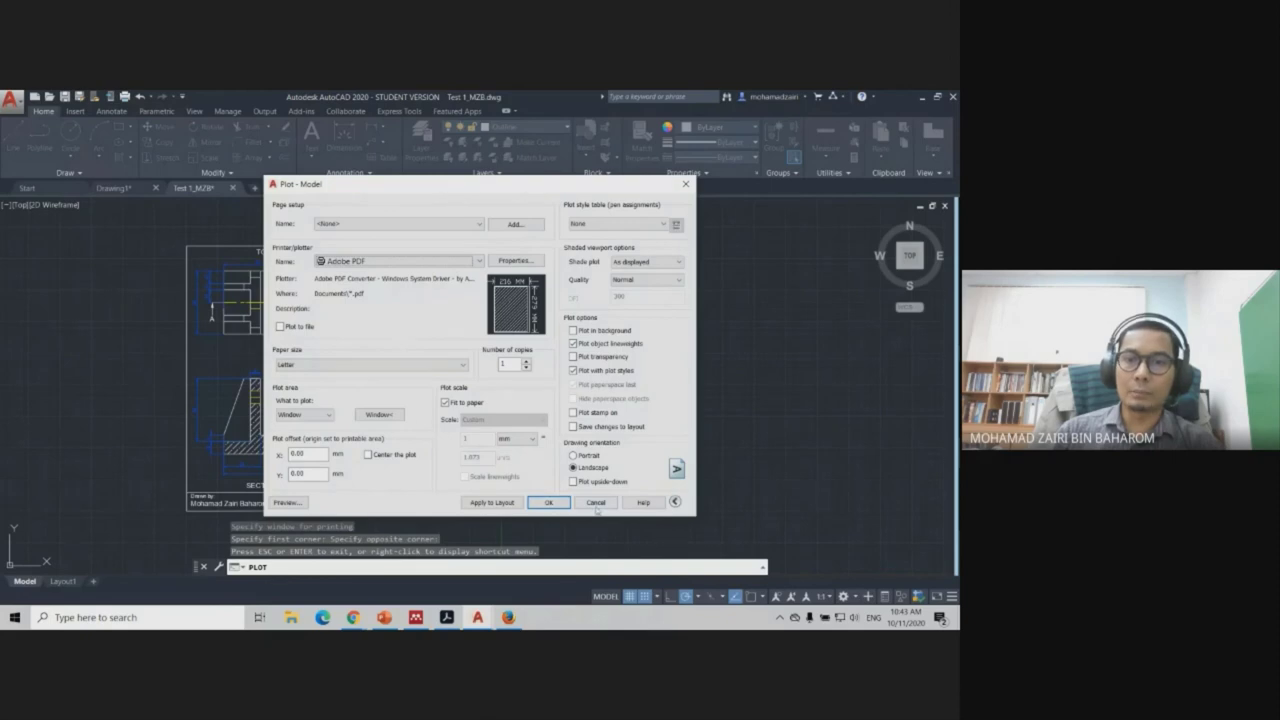
Cancel the Plot dialog and shift the drawing view to the right.
{"action": "left_click", "coordinate": [596, 502]}
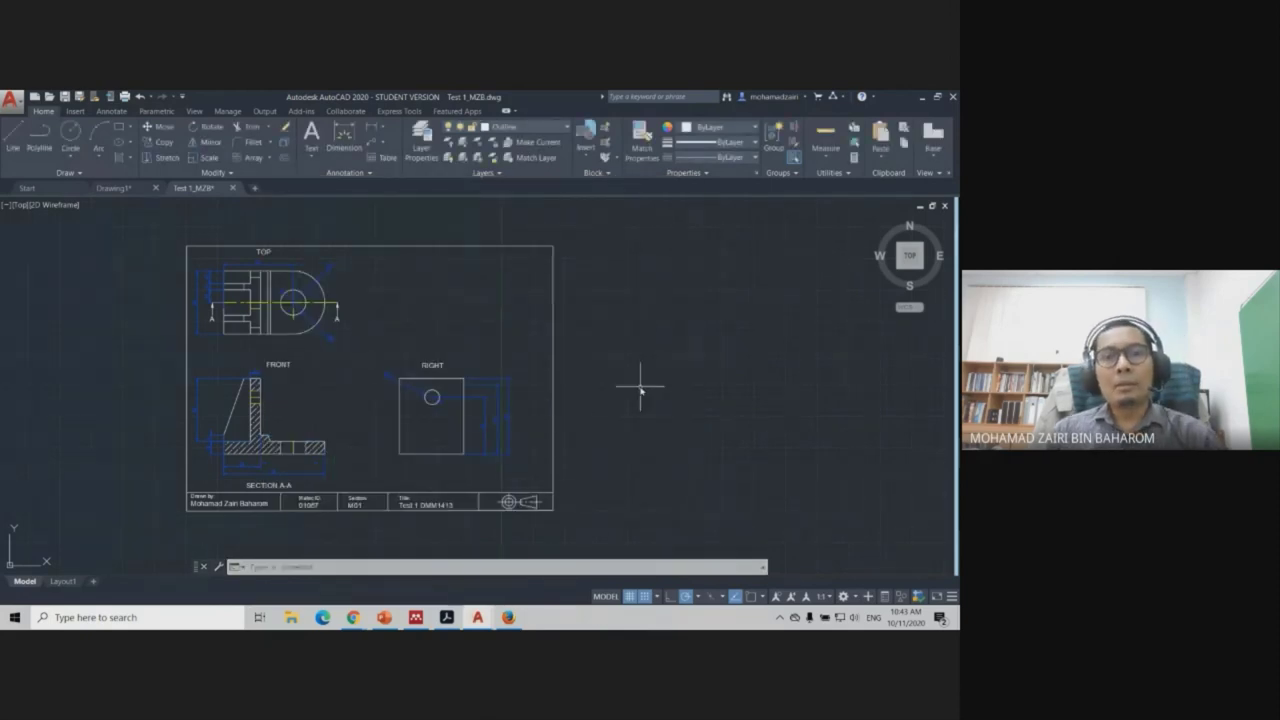
{"action": "middle_click_drag", "start_coordinate": [600, 354], "coordinate": [681, 355]}
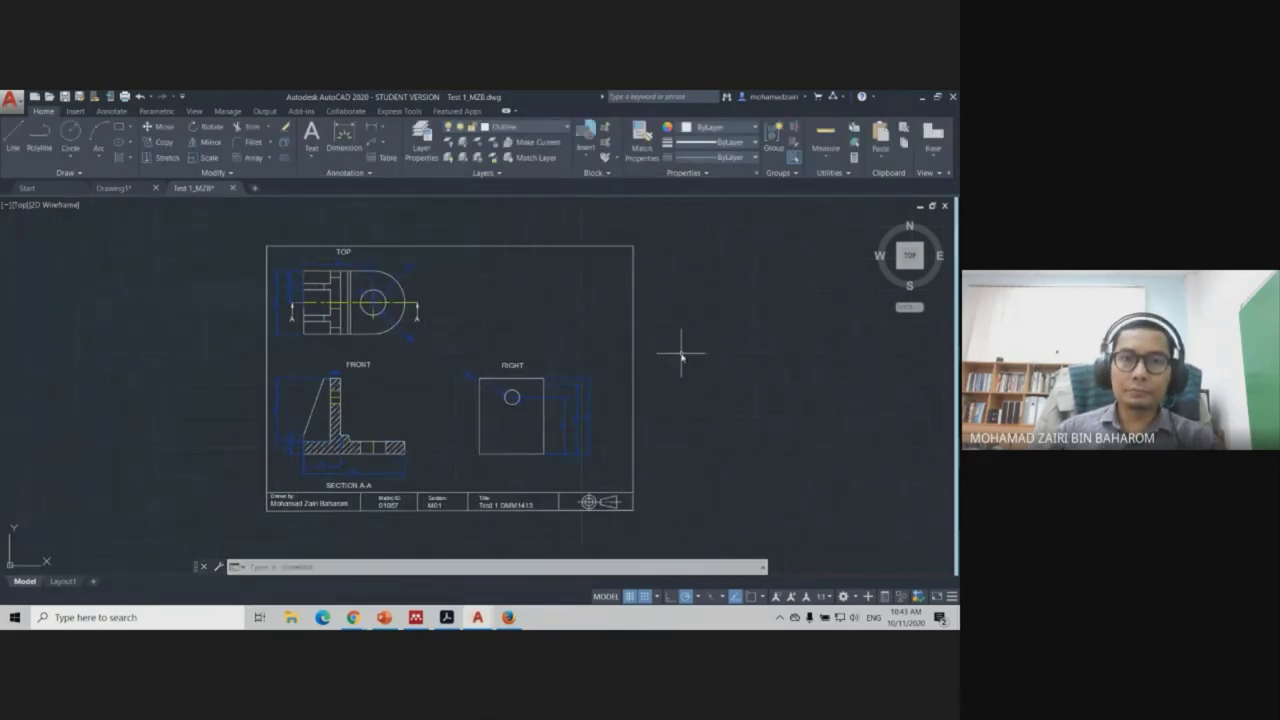
{"action": "left_click", "coordinate": [567, 128]}
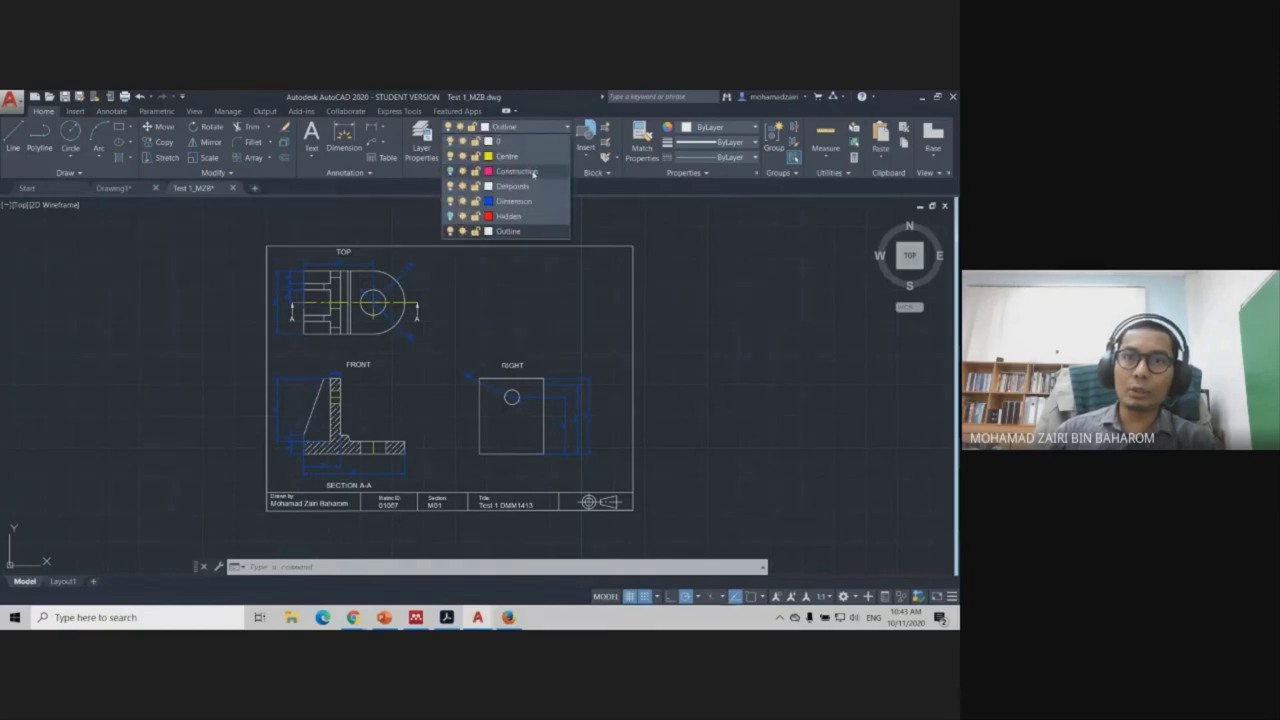
Turn the Construction layer back on and restart a single-sheet plot.
{"action": "left_click", "coordinate": [449, 171]}
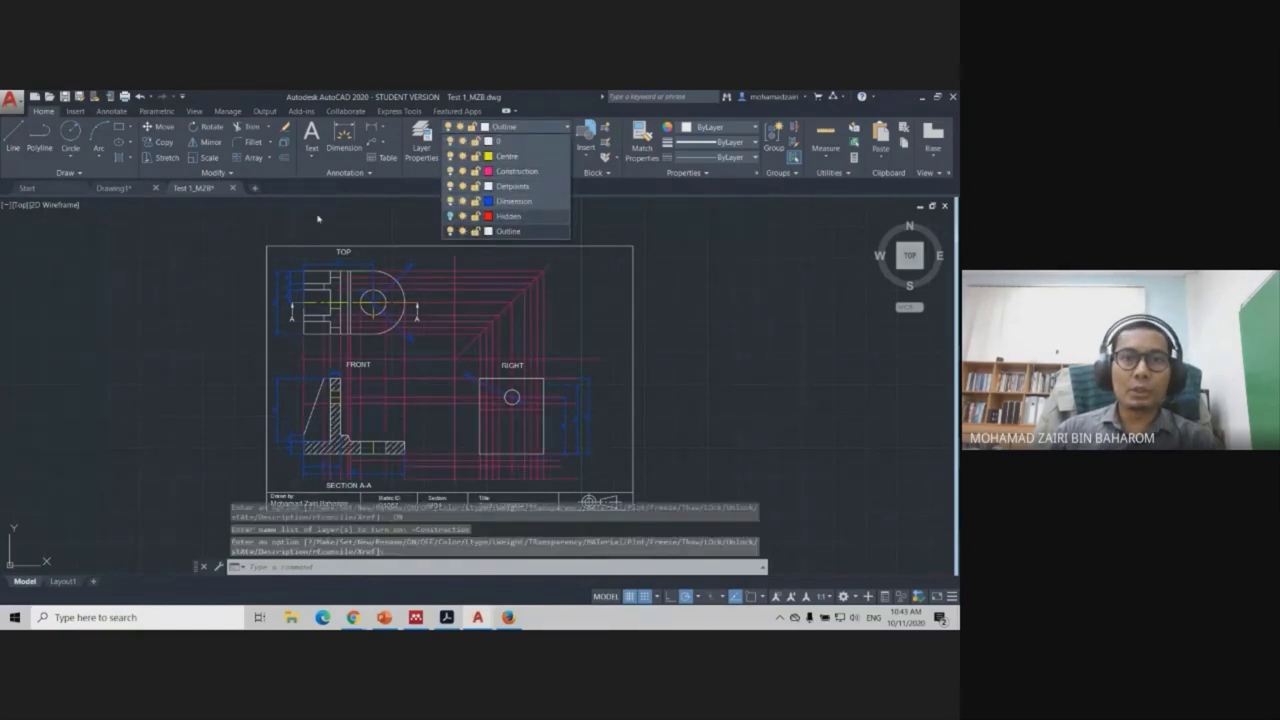
{"action": "left_click", "coordinate": [10, 100]}
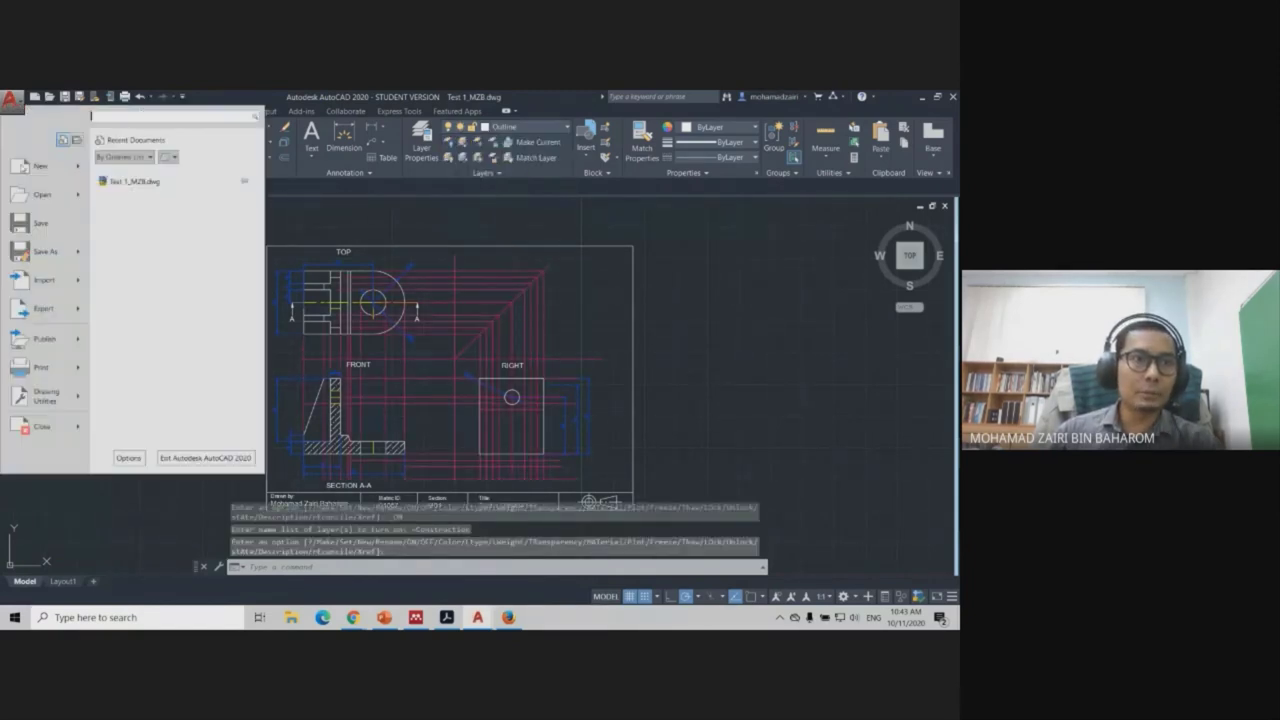
{"action": "left_click", "coordinate": [45, 372]}
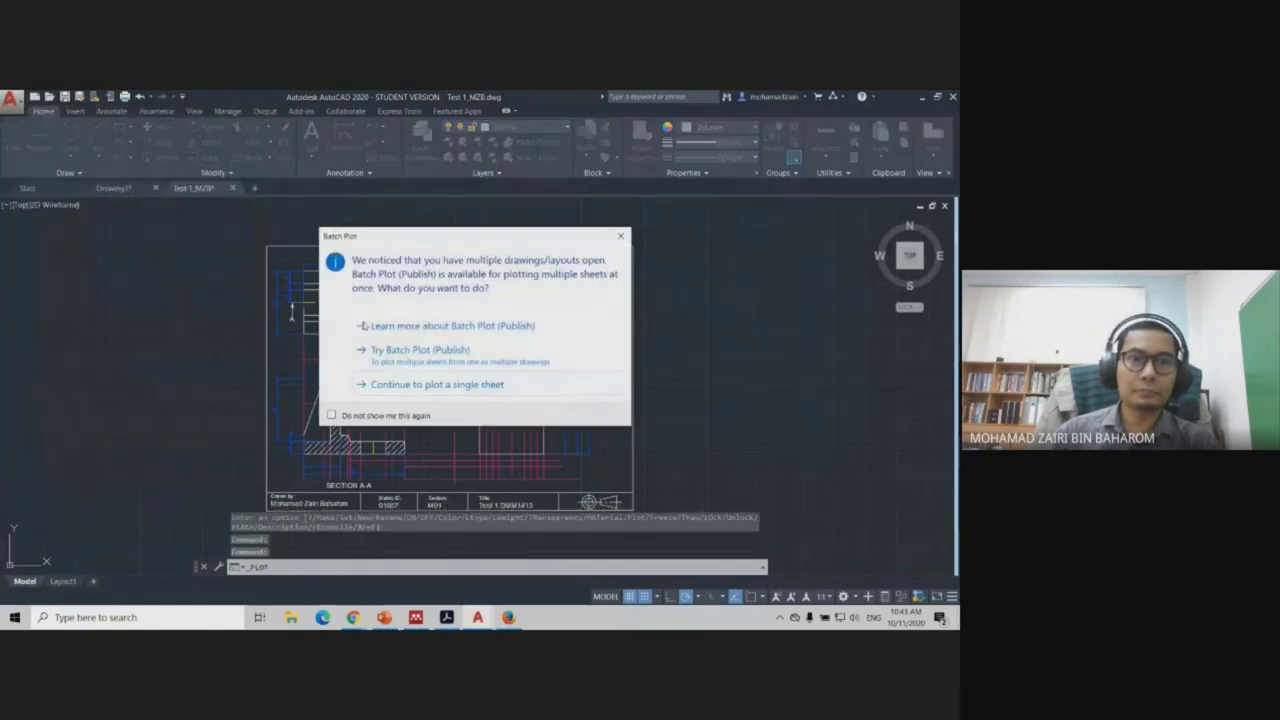
{"action": "left_click", "coordinate": [421, 384]}
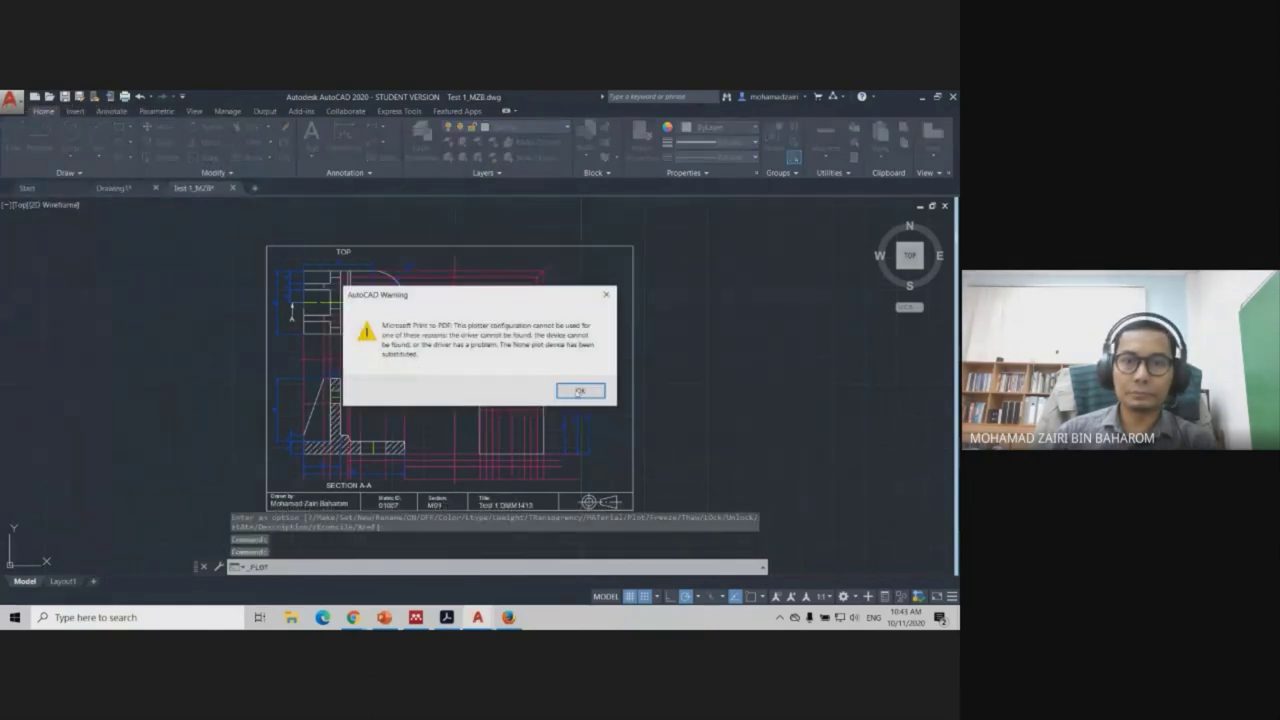
{"action": "key", "text": "Return"}
Window the plot area around the sheet frame's corners, re-picking it a second time.
{"action": "left_click", "coordinate": [379, 413]}
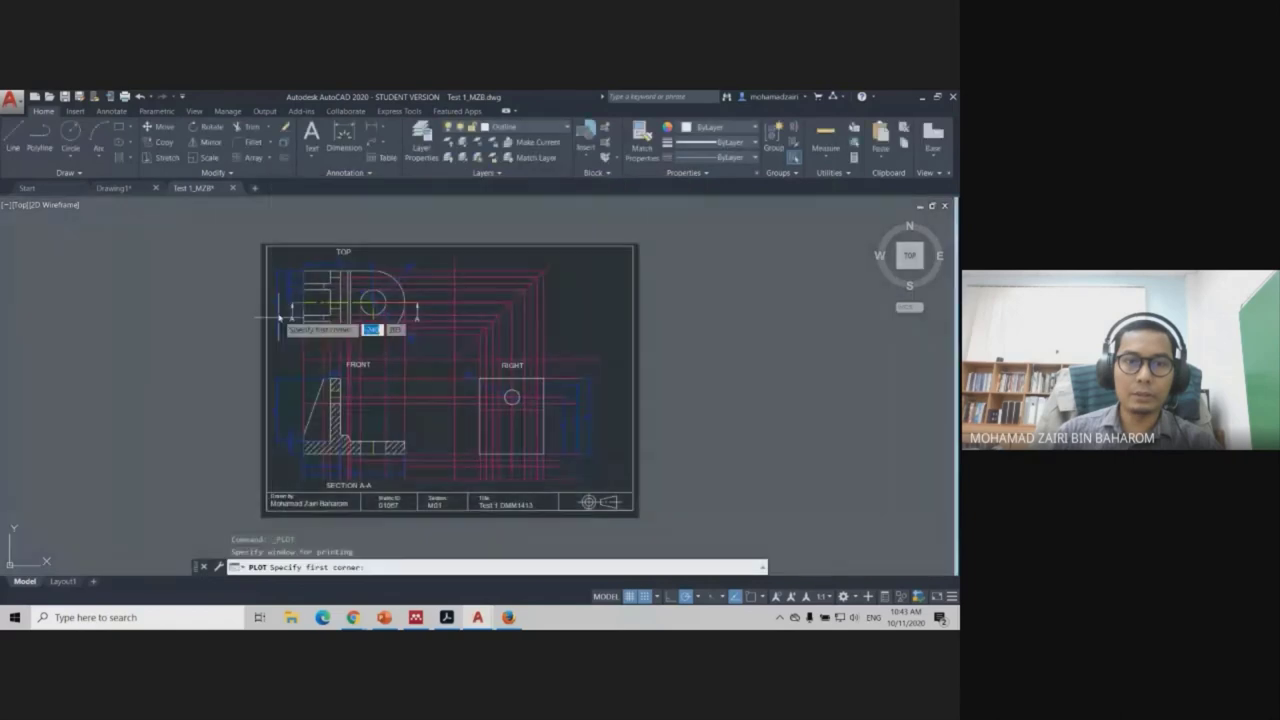
{"action": "left_click", "coordinate": [264, 245]}
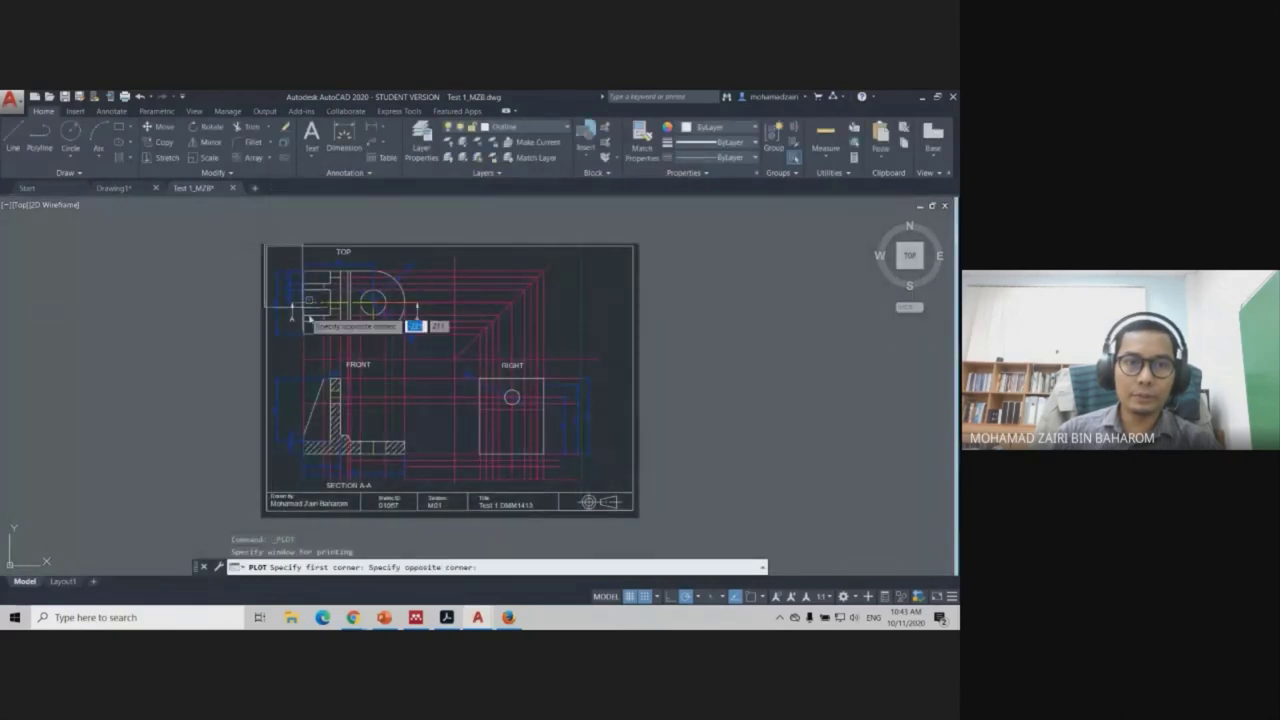
{"action": "left_click", "coordinate": [637, 514]}
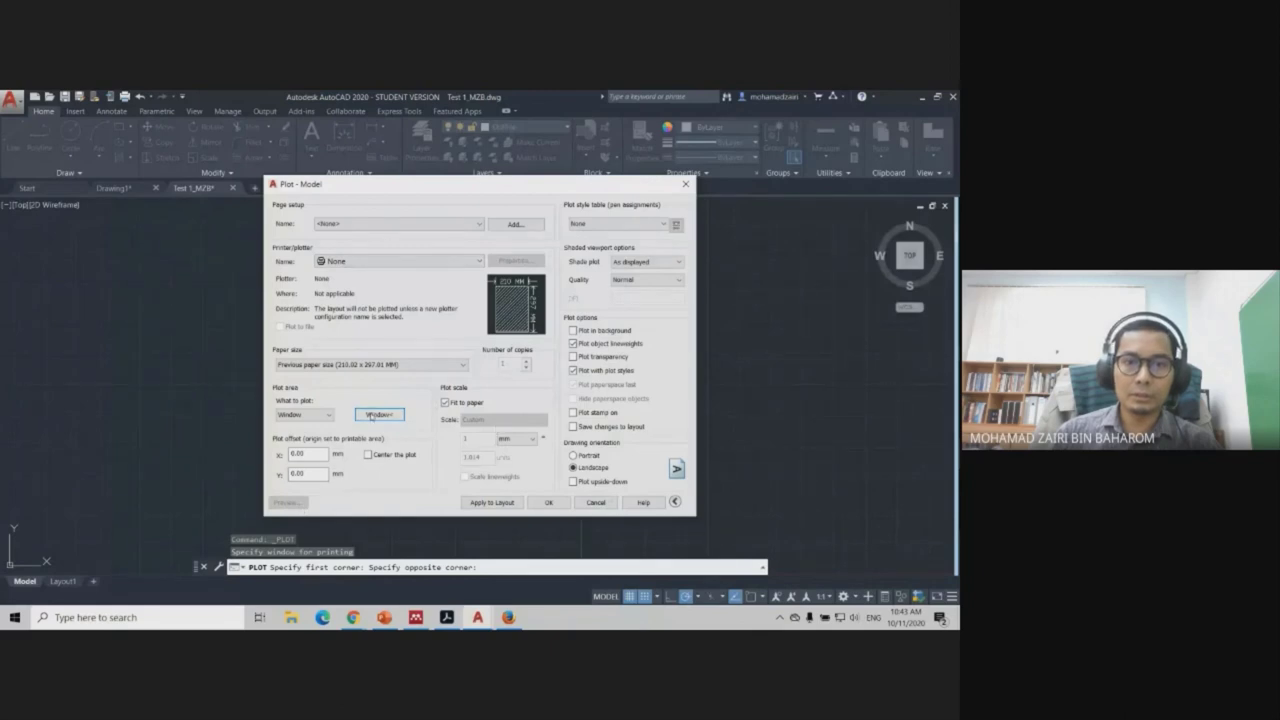
{"action": "left_click", "coordinate": [371, 415]}
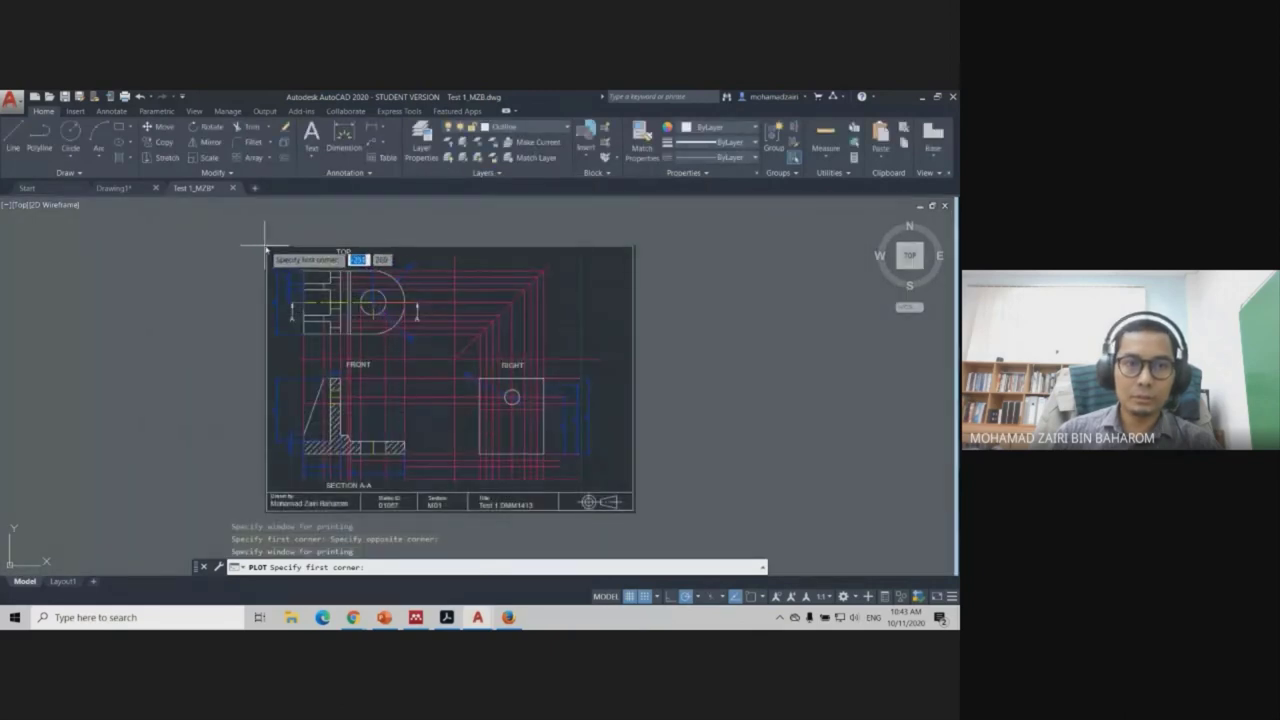
{"action": "left_click", "coordinate": [266, 246]}
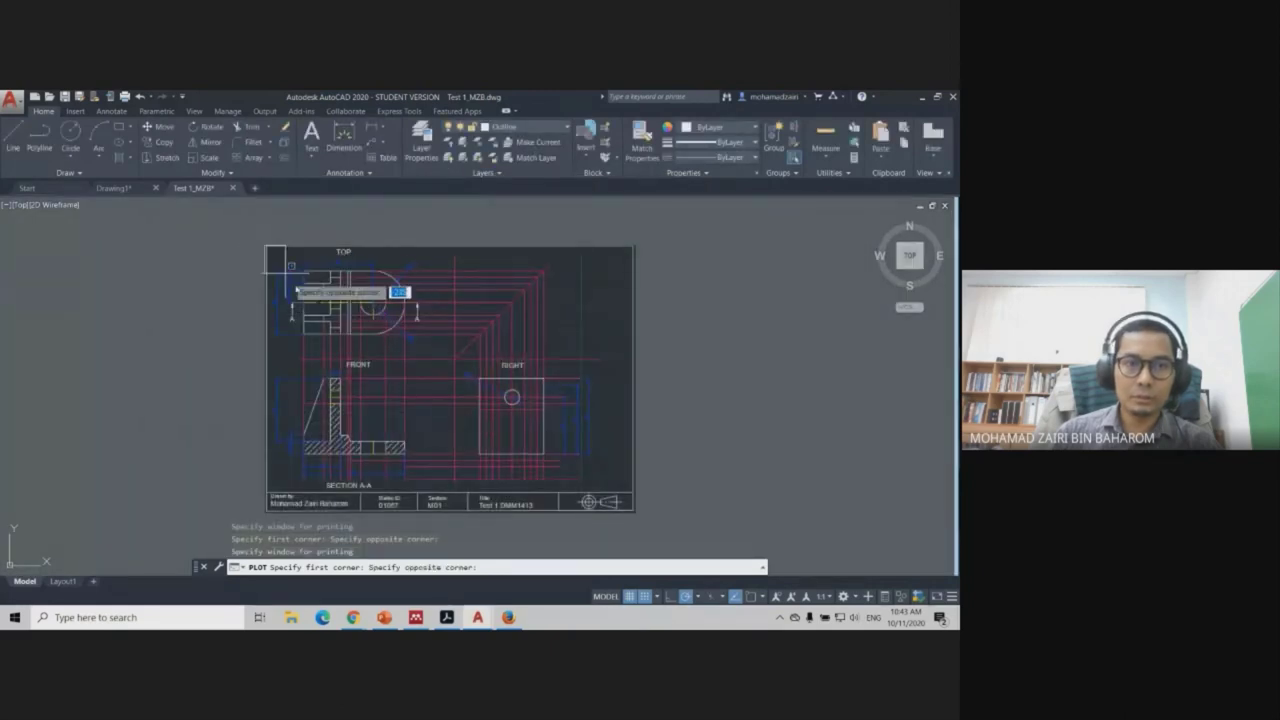
{"action": "left_click", "coordinate": [637, 514]}
Choose Adobe PDF, accept the paper size substitution, and re-window the sheet frame.
{"action": "left_click", "coordinate": [400, 261]}
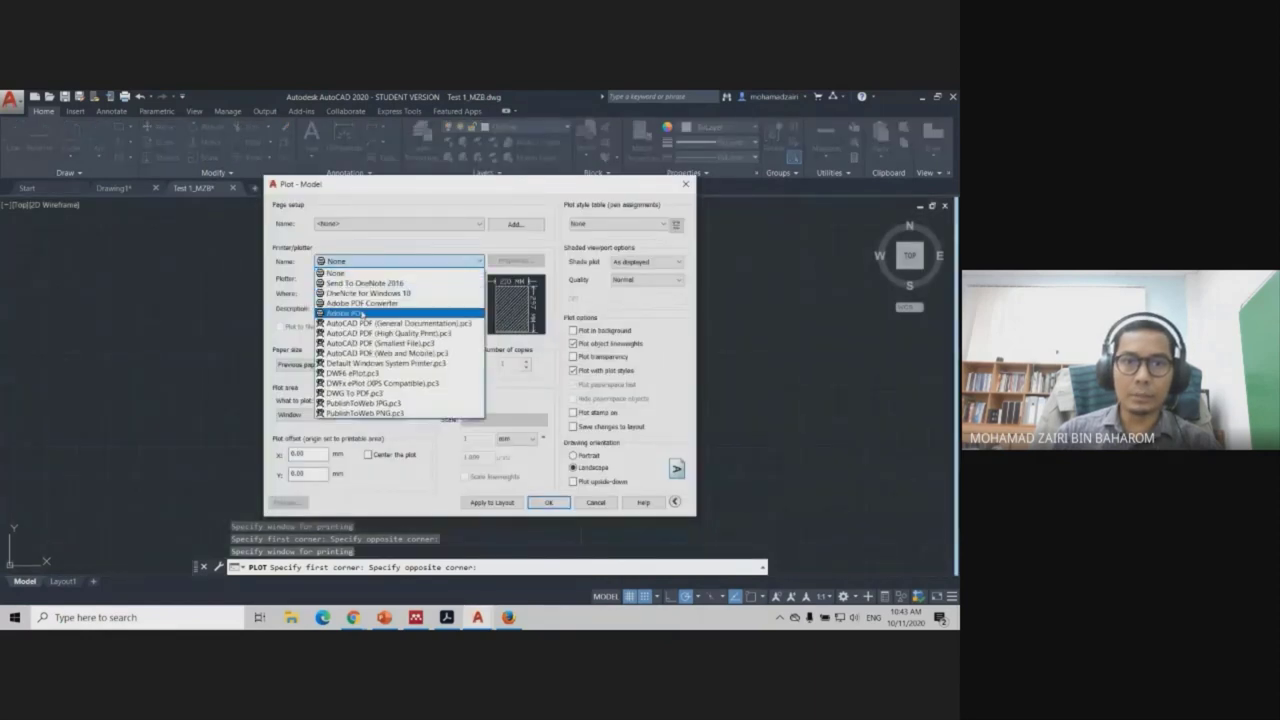
{"action": "left_click", "coordinate": [362, 314]}
{"action": "left_click", "coordinate": [396, 332]}
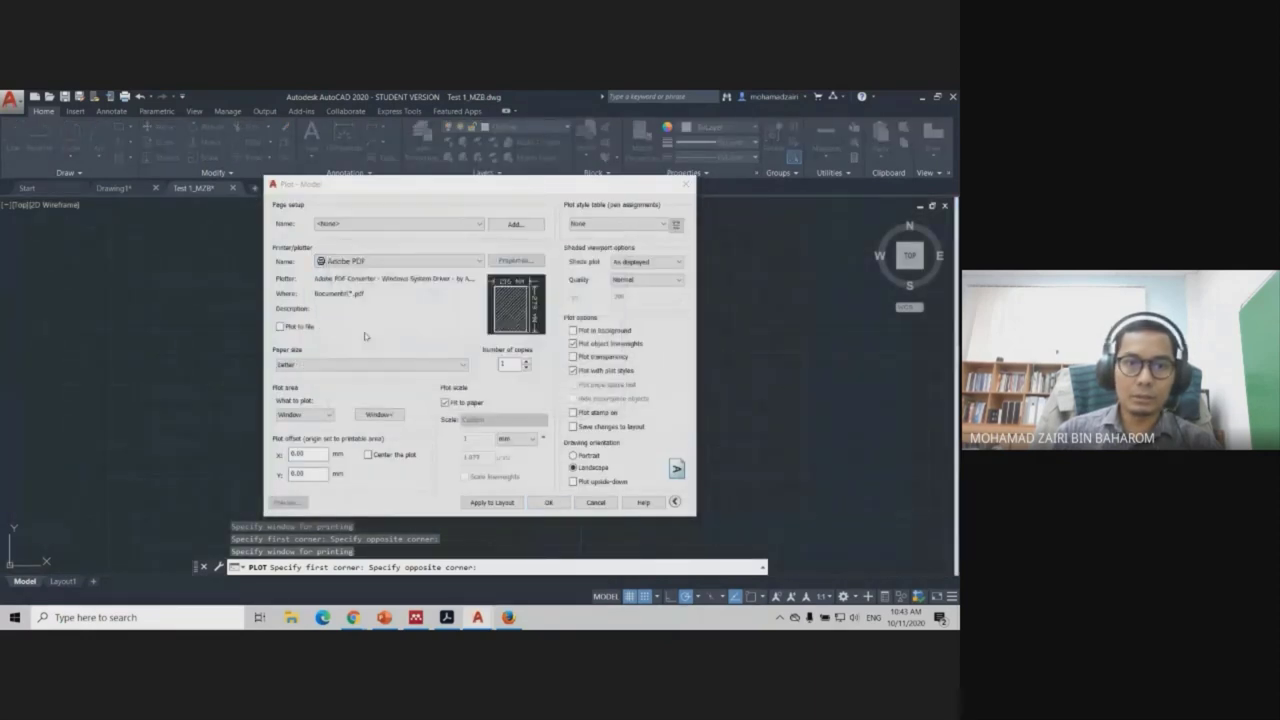
{"action": "left_click", "coordinate": [392, 416]}
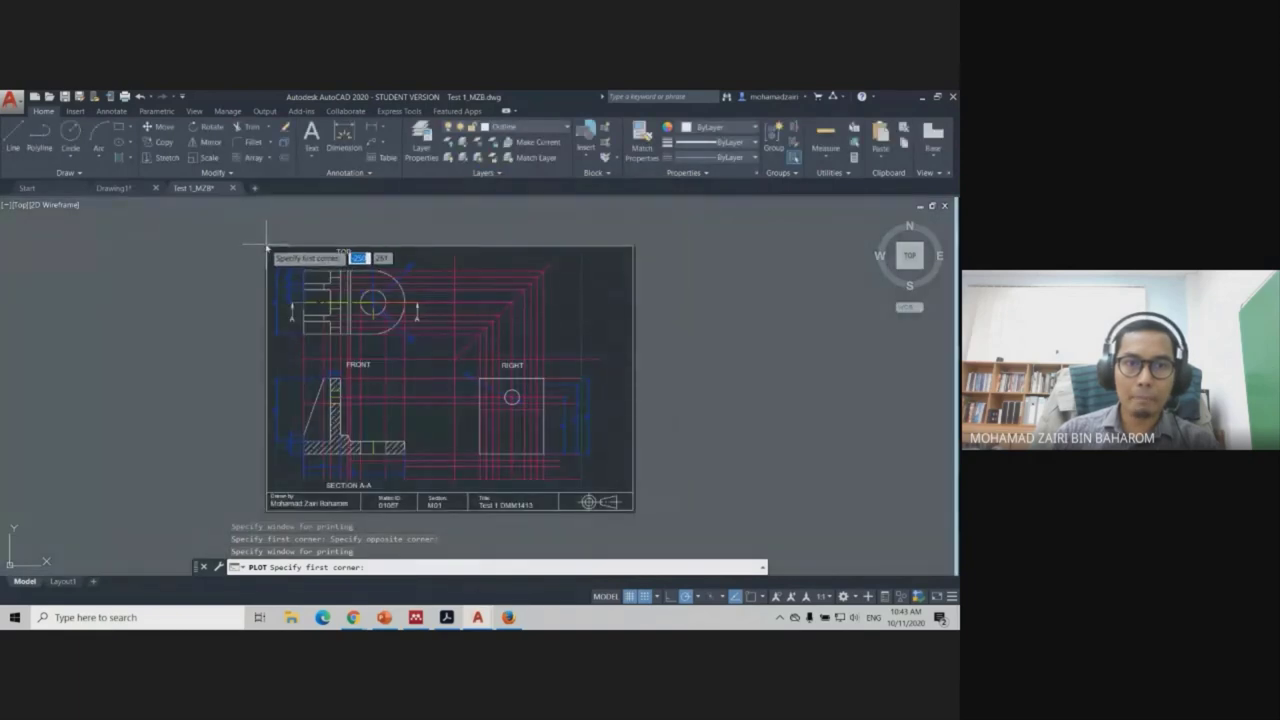
{"action": "left_click", "coordinate": [265, 245]}
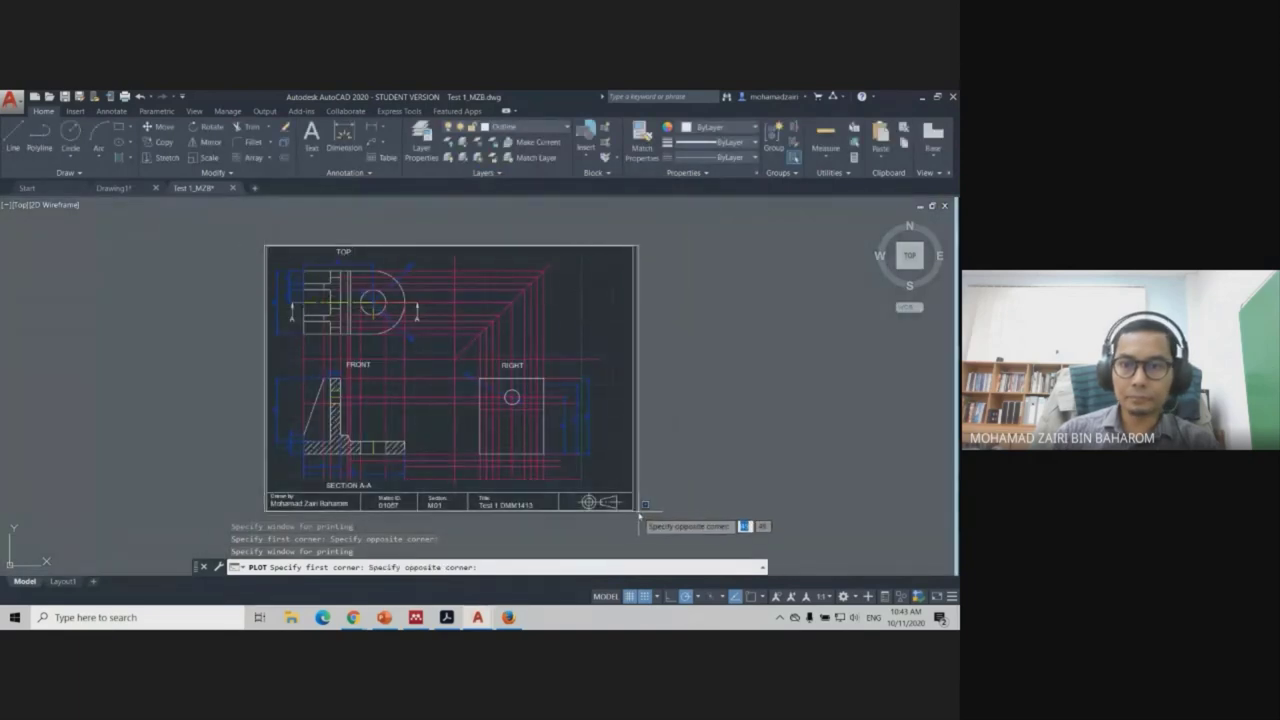
{"action": "left_click", "coordinate": [636, 512]}
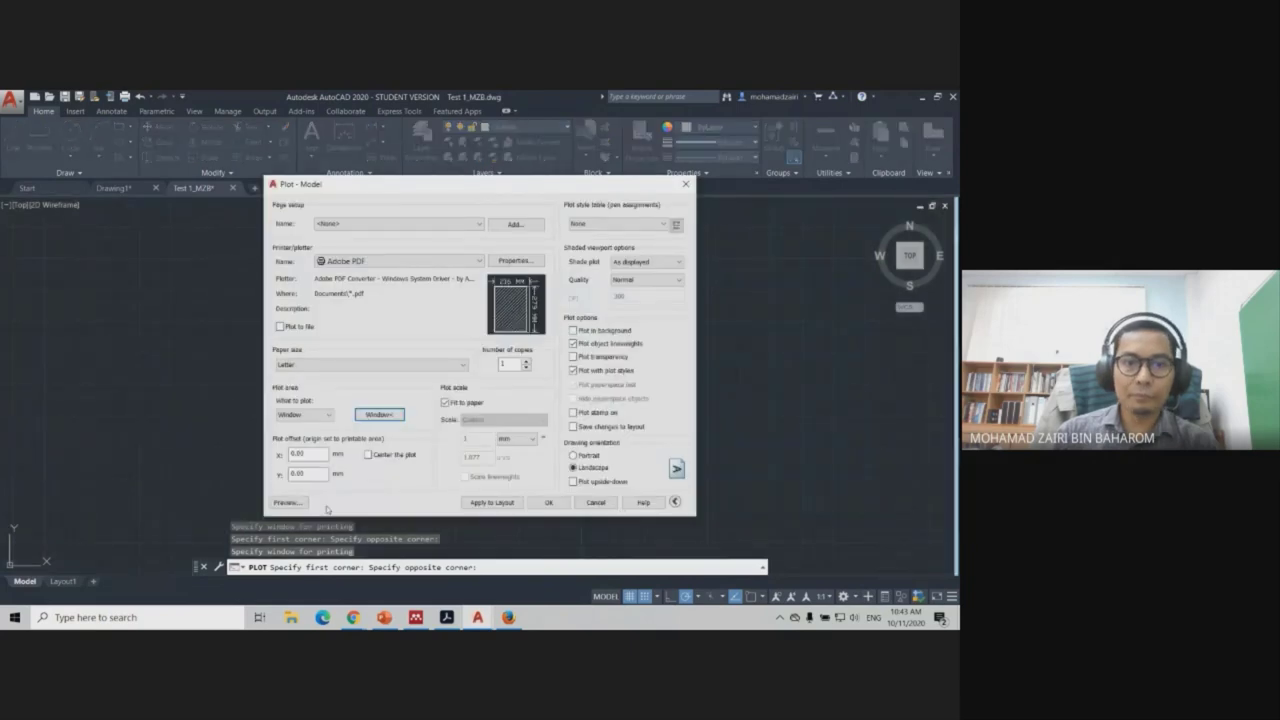
Preview the plot including construction lines, then close the Plot dialog.
{"action": "left_click", "coordinate": [290, 503]}
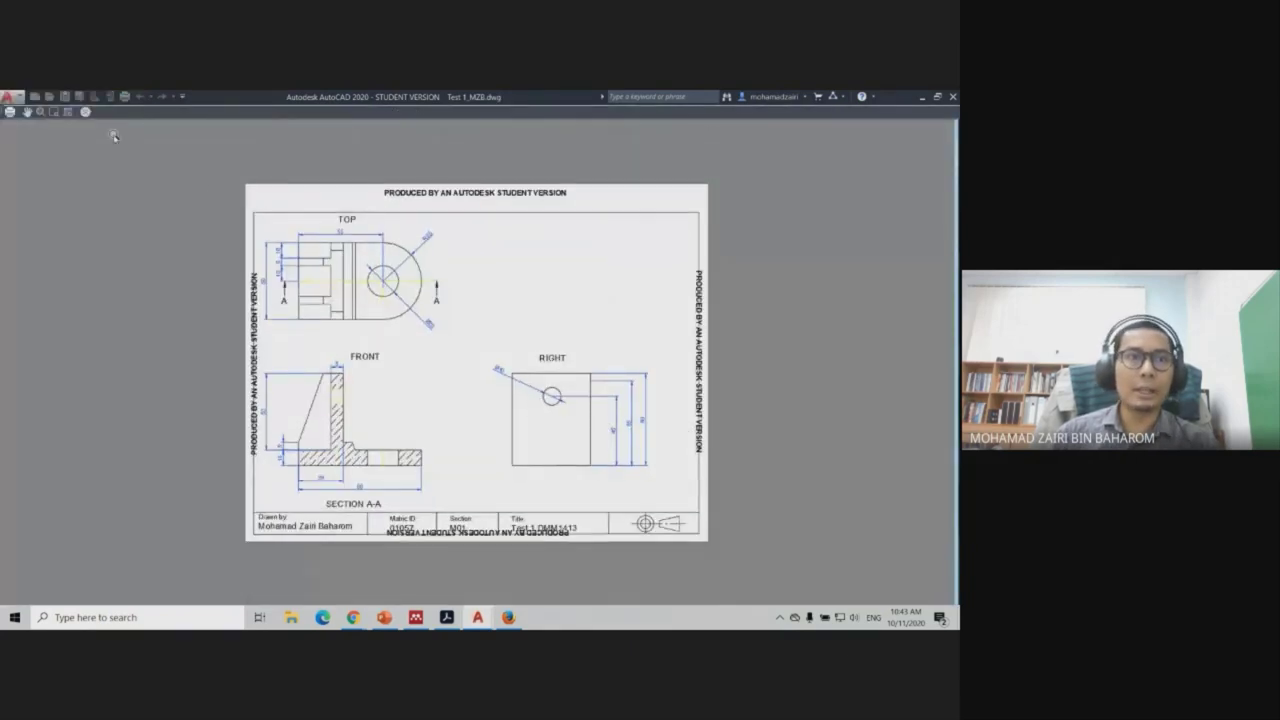
{"action": "left_click", "coordinate": [86, 113]}
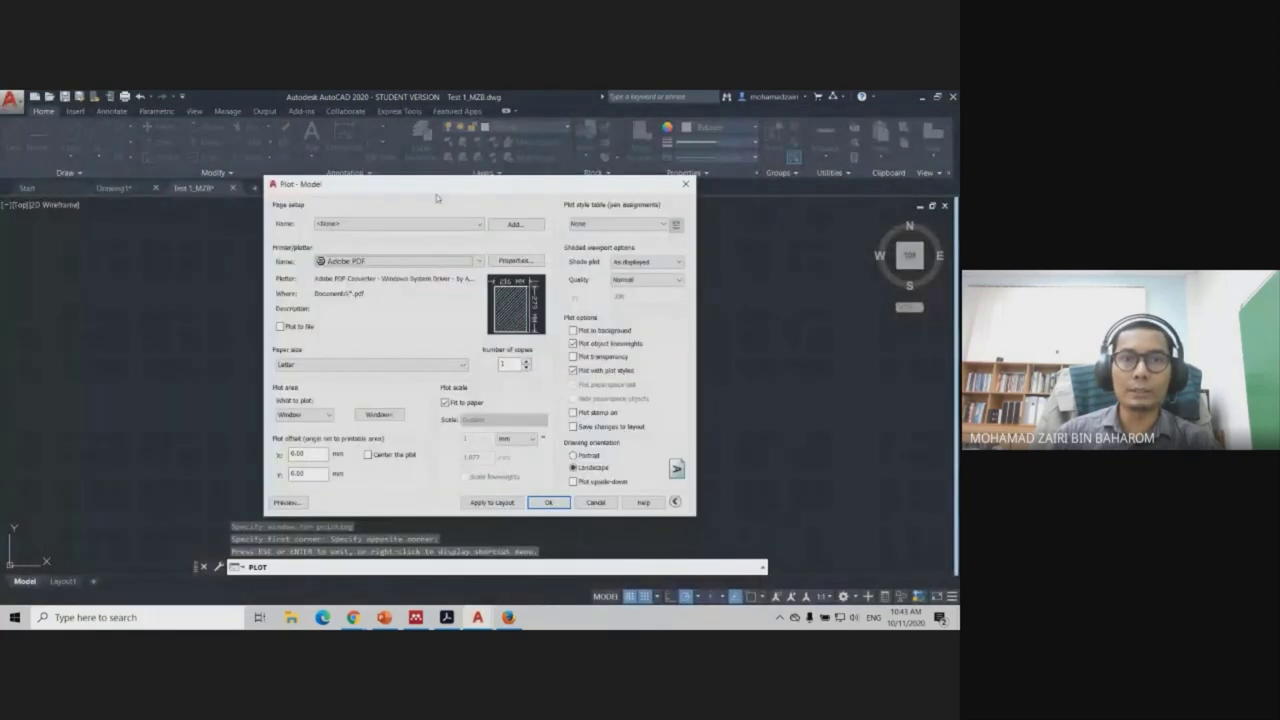
{"action": "left_click", "coordinate": [596, 502]}
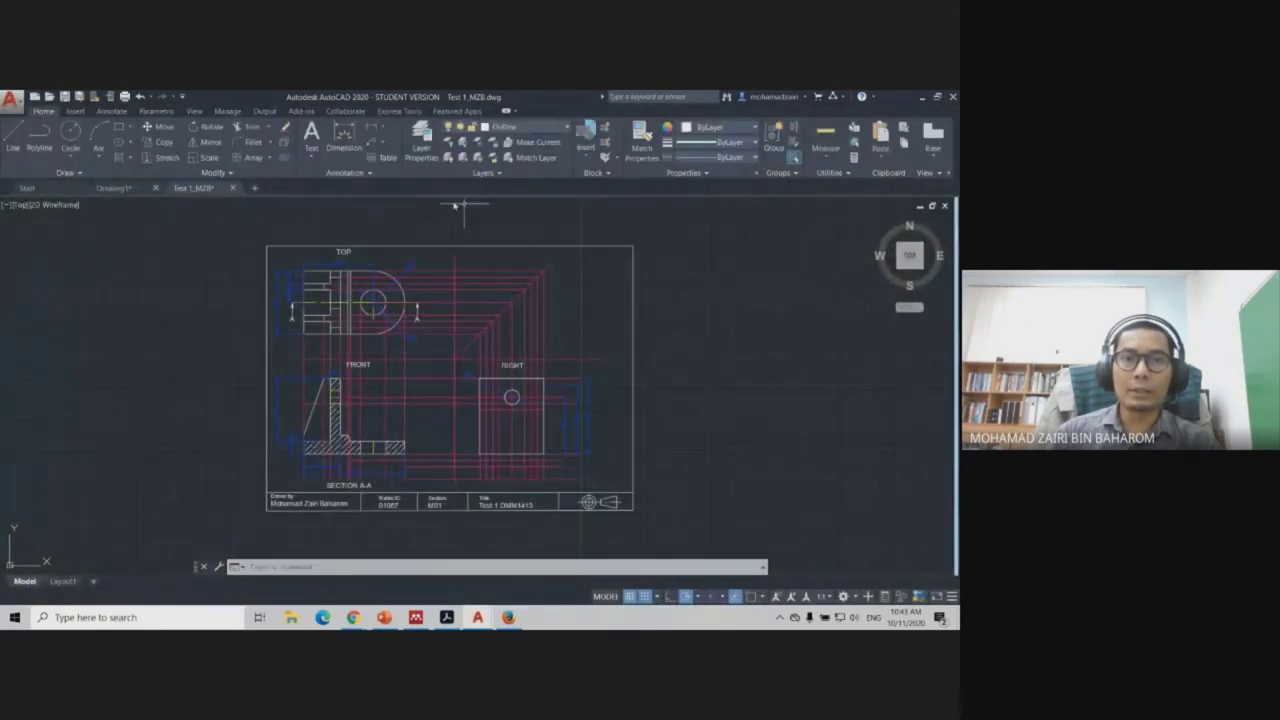
Review the layers in Layer Properties Manager, then open the application menu to print.
{"action": "left_click", "coordinate": [420, 135]}
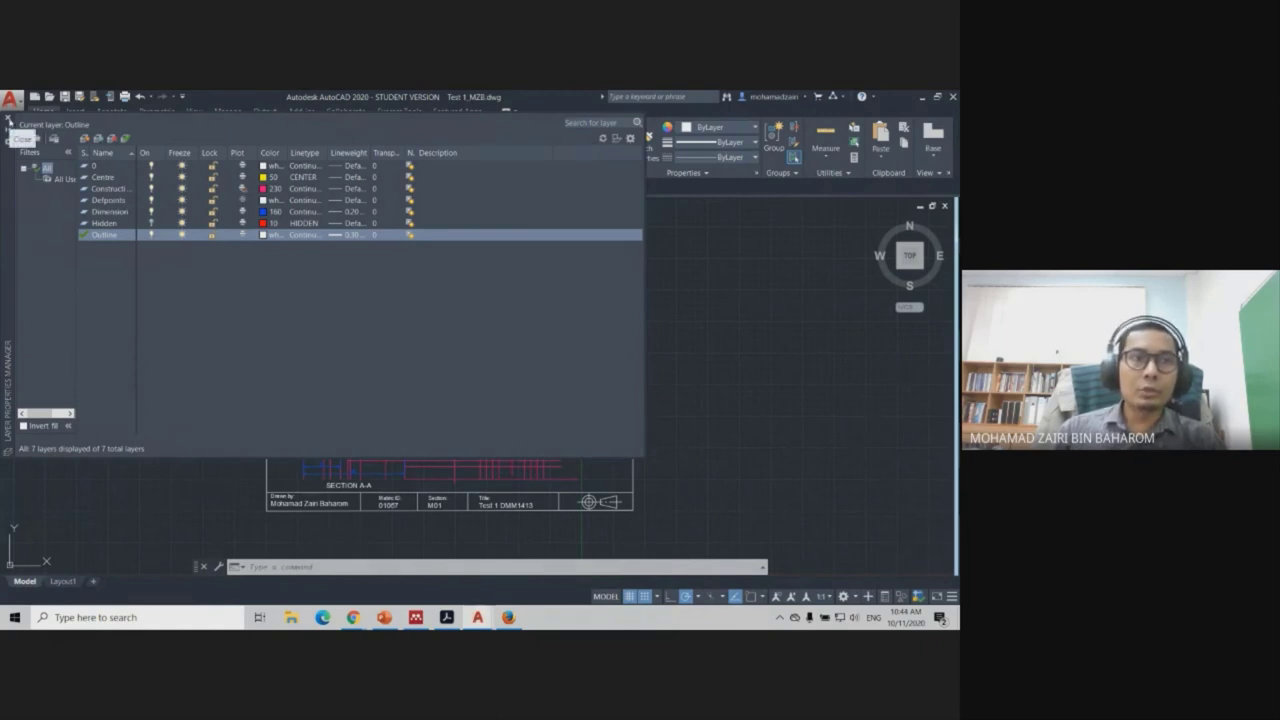
{"action": "left_click", "coordinate": [8, 118]}
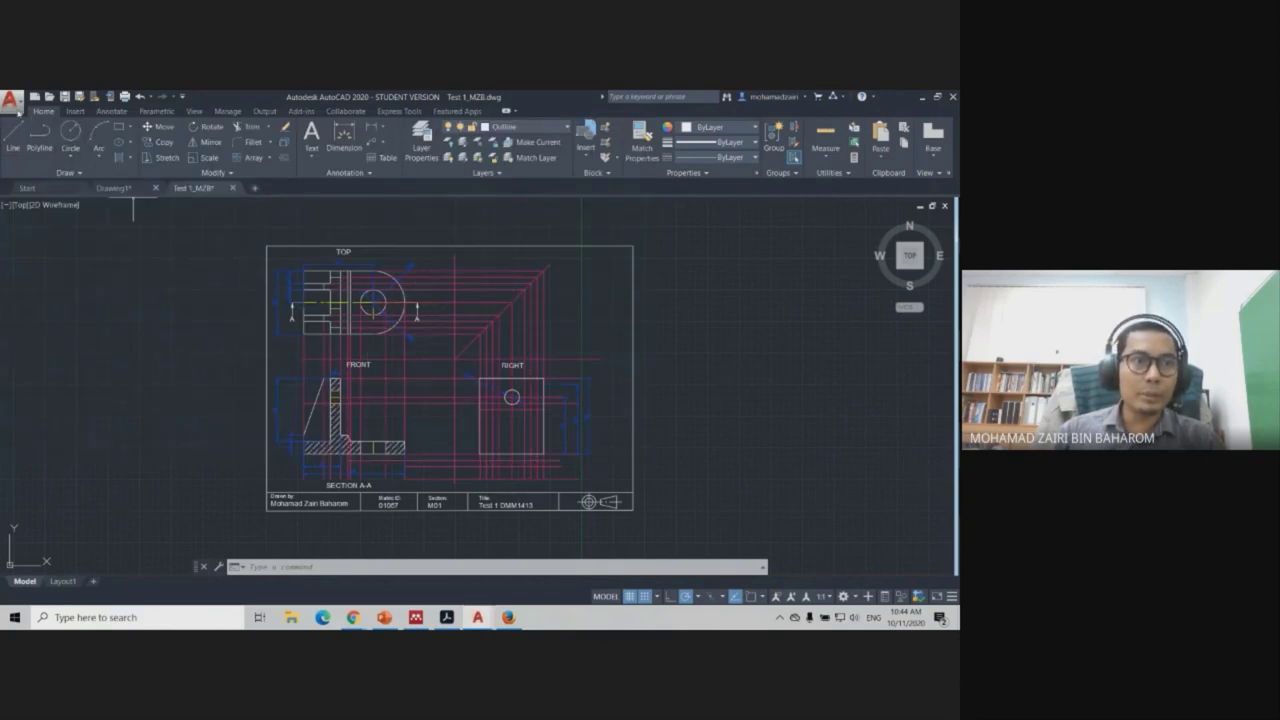
{"action": "left_click", "coordinate": [11, 100]}
Start a single-sheet plot to Adobe PDF, keeping Letter as the paper size.
{"action": "left_click", "coordinate": [43, 368]}
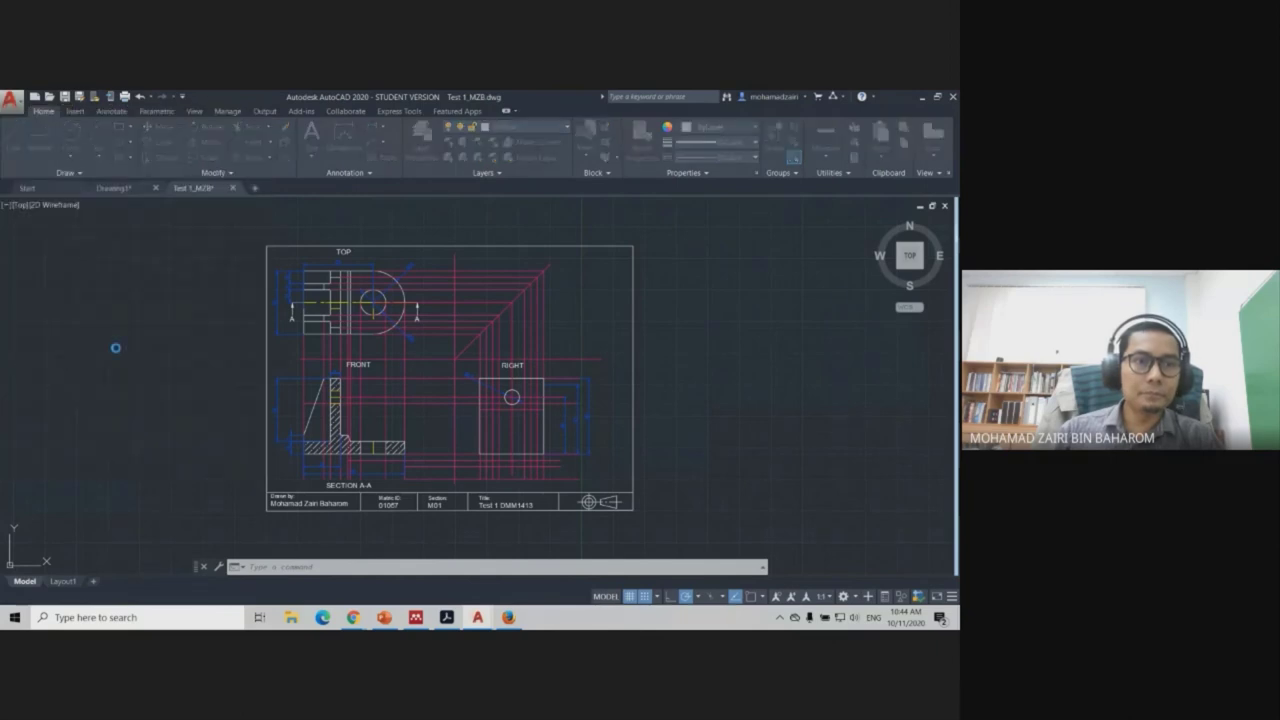
{"action": "left_click", "coordinate": [420, 384]}
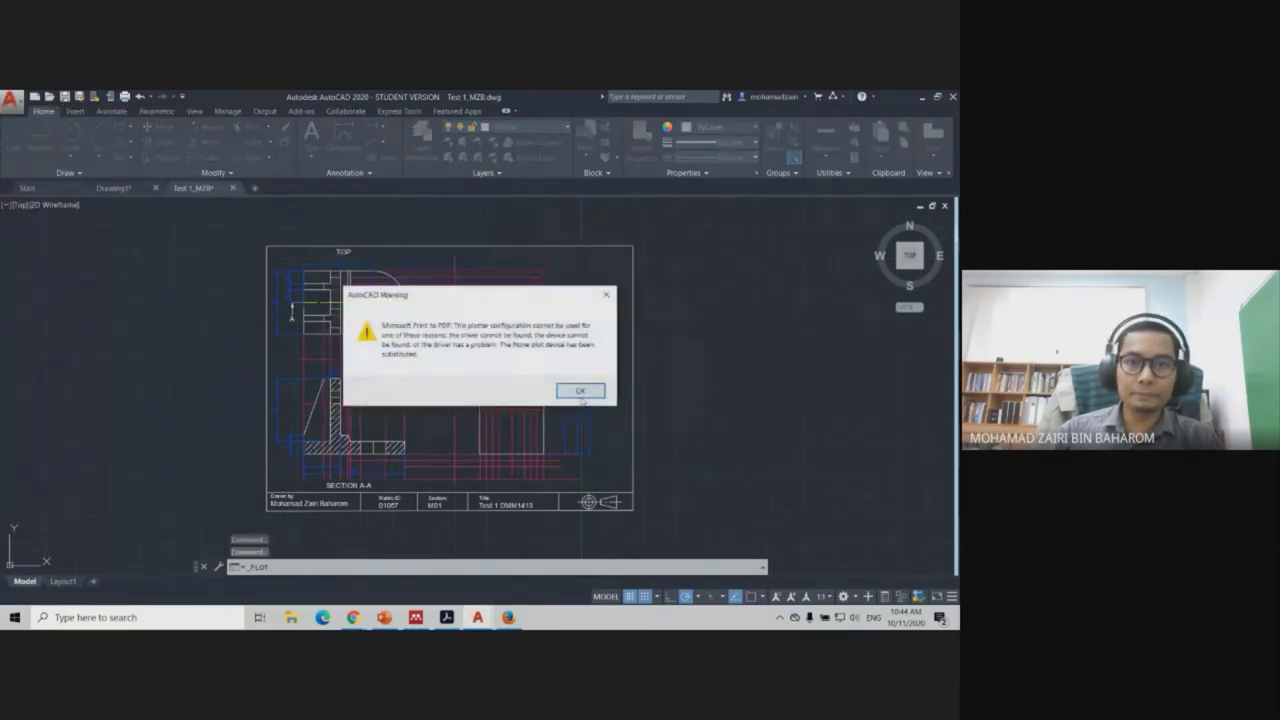
{"action": "left_click", "coordinate": [580, 390]}
{"action": "left_click", "coordinate": [380, 261]}
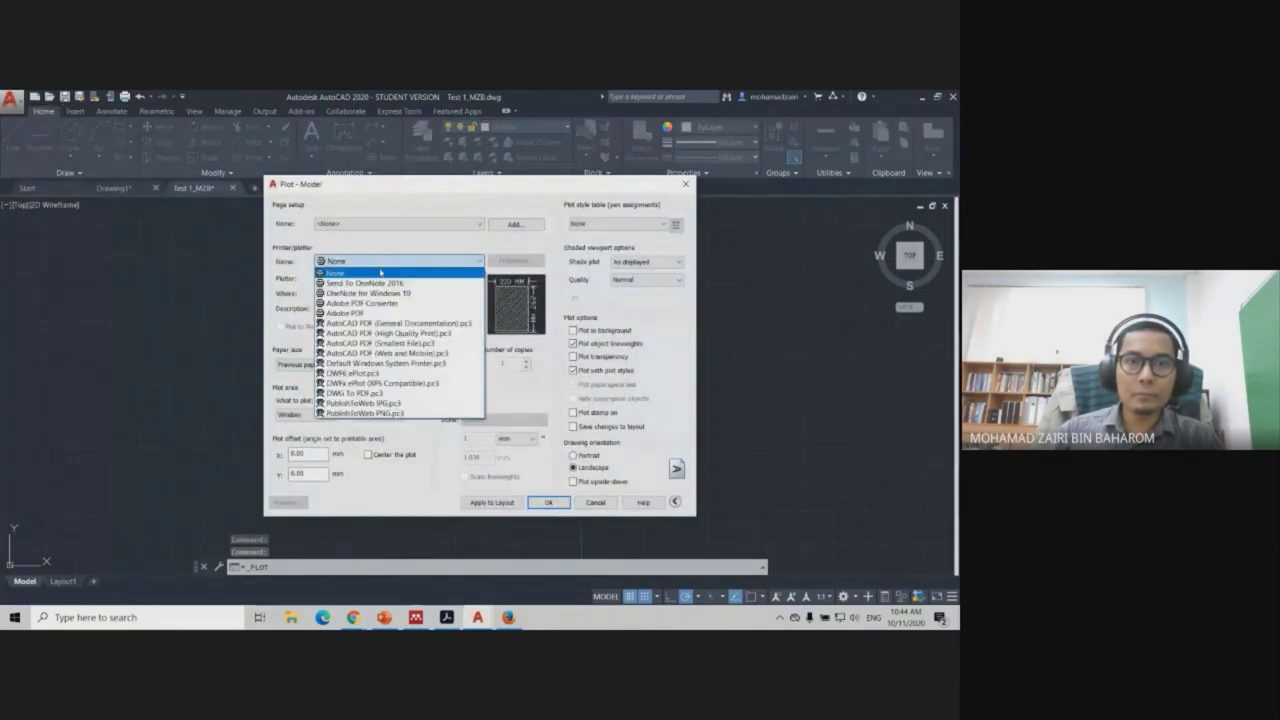
{"action": "left_click", "coordinate": [360, 313]}
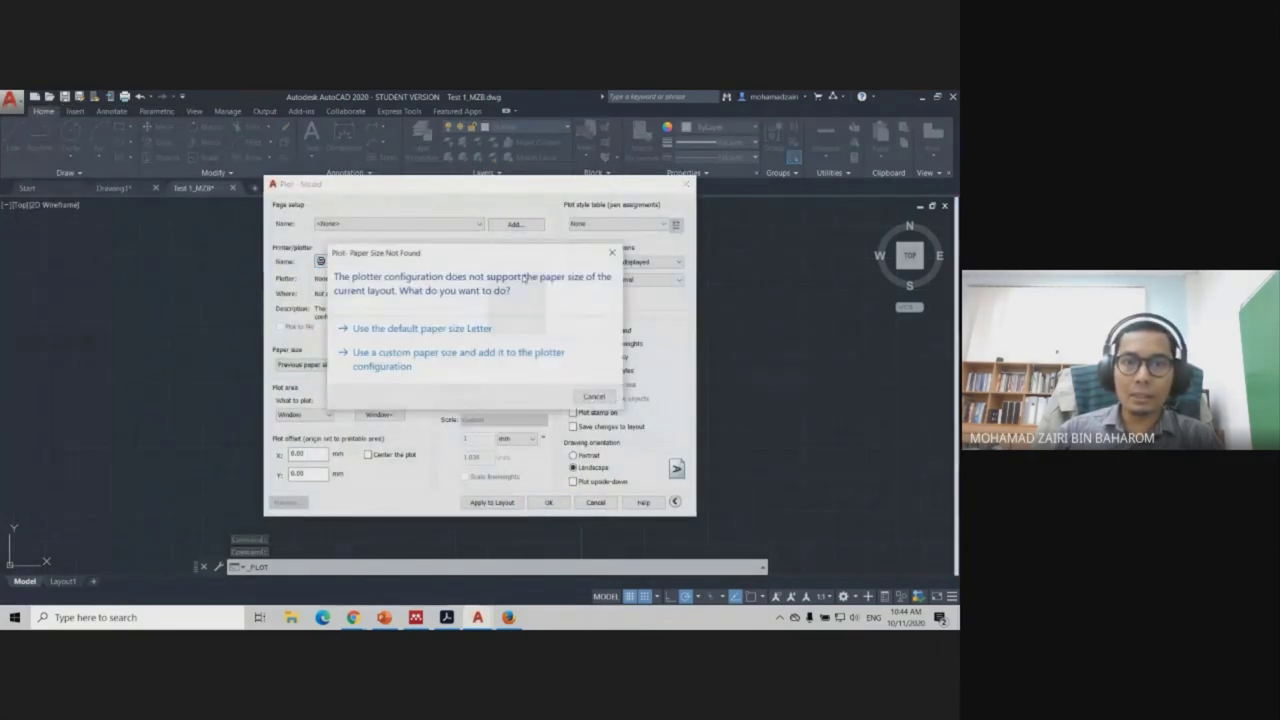
{"action": "left_click", "coordinate": [463, 329]}
{"action": "left_click", "coordinate": [332, 365]}
{"action": "left_click", "coordinate": [332, 365]}
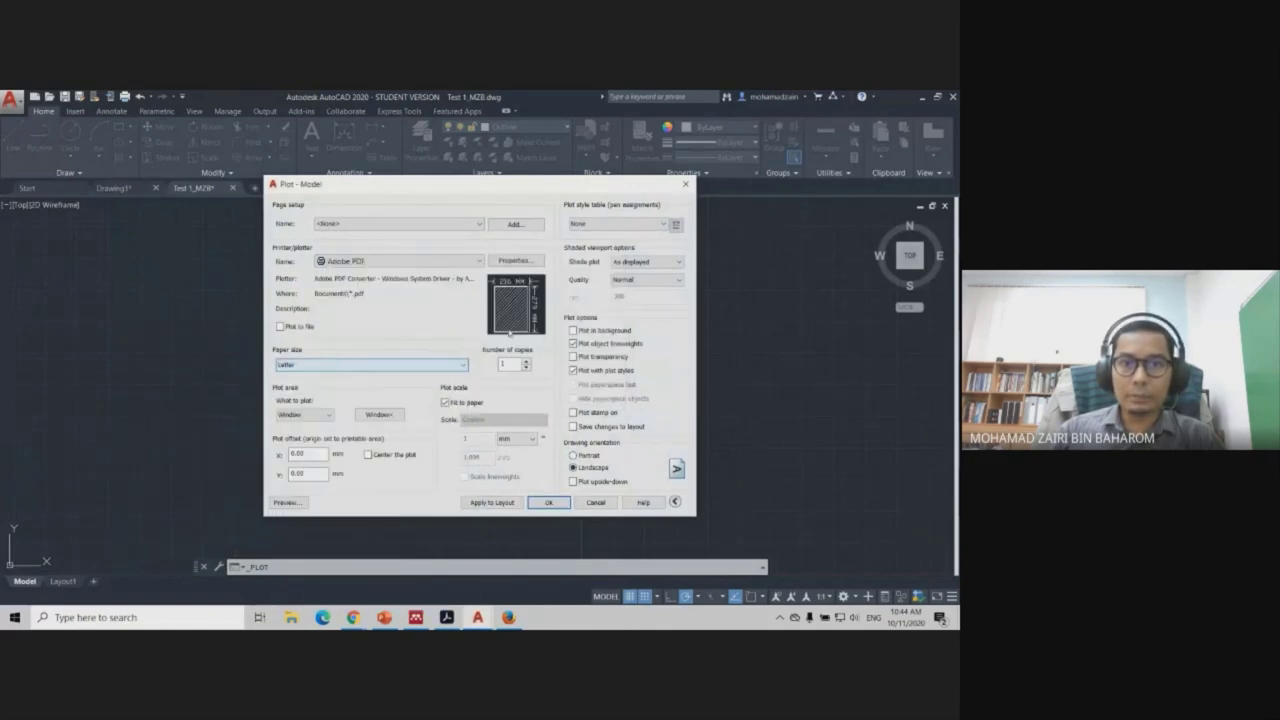
Window the sheet corners, preview without construction lines, then cancel the plot.
{"action": "left_click", "coordinate": [379, 414]}
{"action": "left_click", "coordinate": [262, 245]}
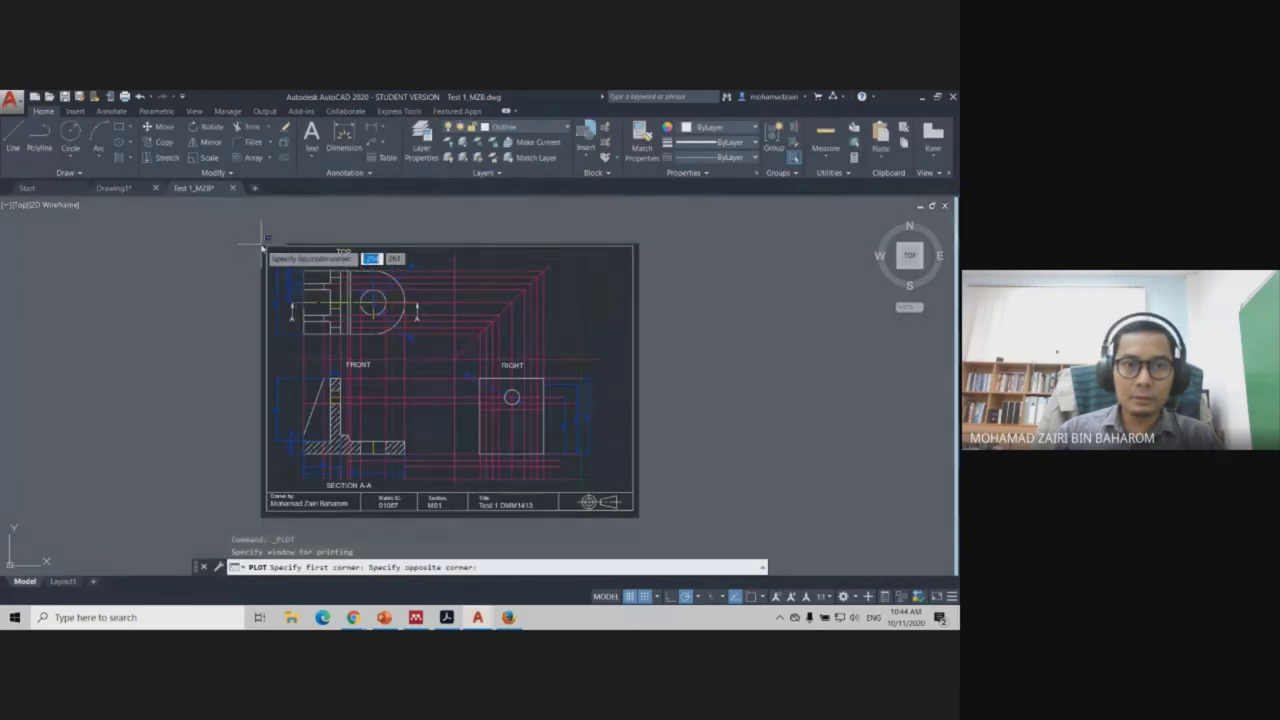
{"action": "left_click", "coordinate": [637, 517]}
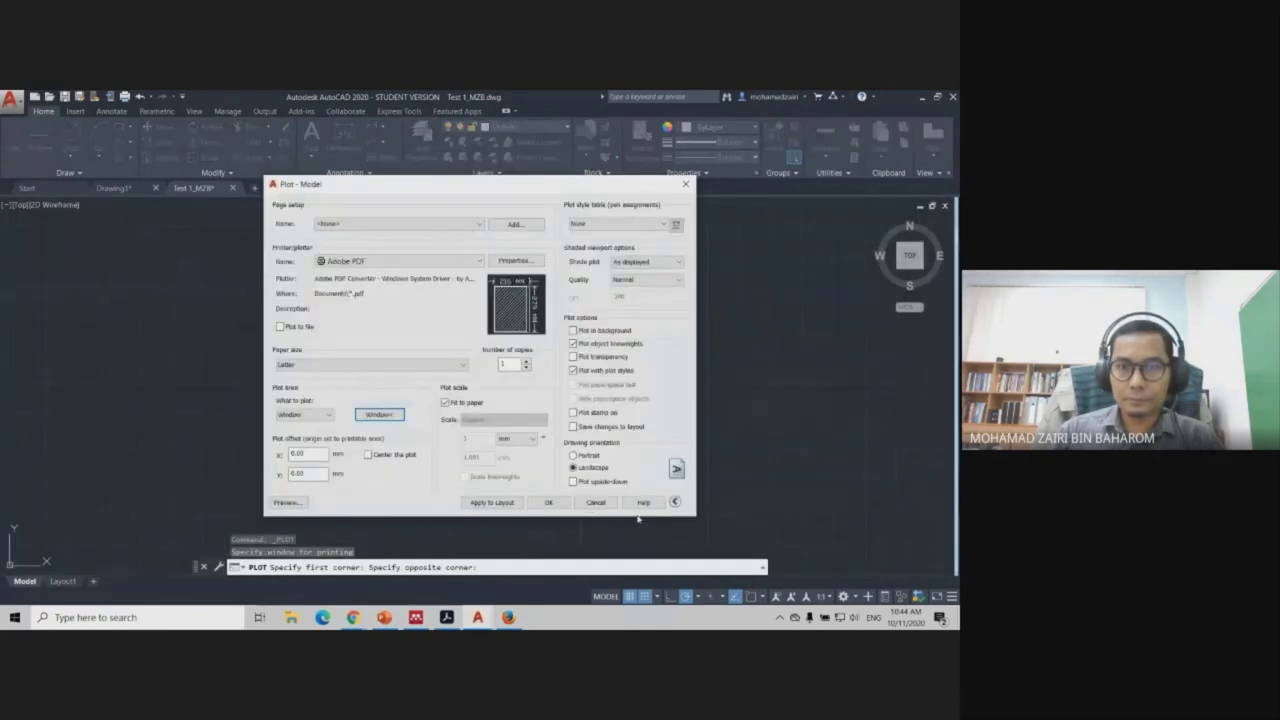
{"action": "left_click", "coordinate": [298, 504]}
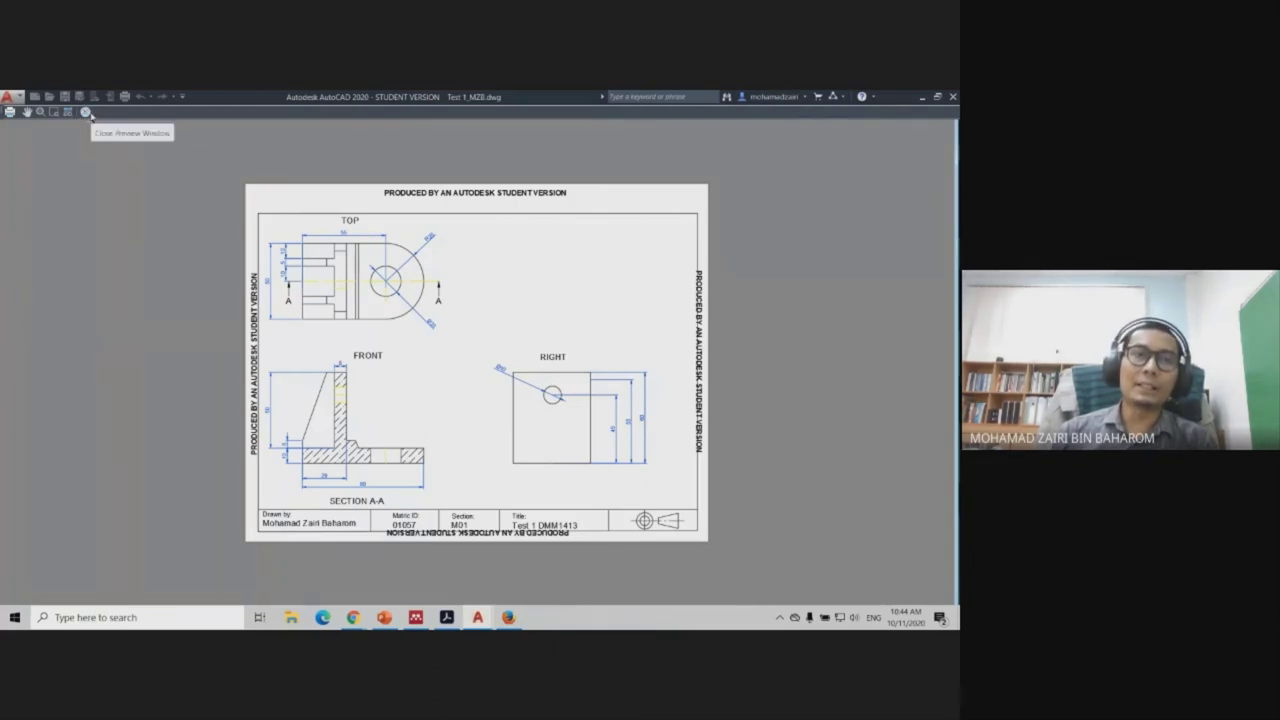
{"action": "left_click", "coordinate": [87, 113]}
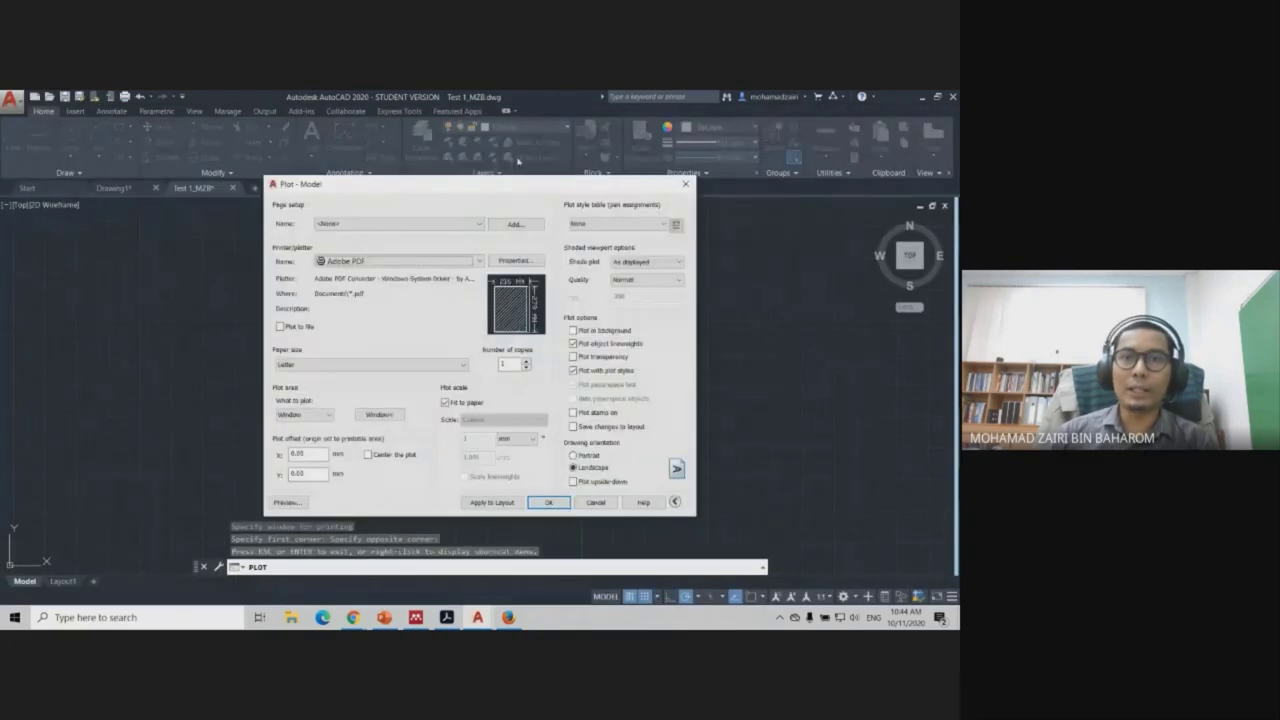
{"action": "left_click", "coordinate": [597, 502]}
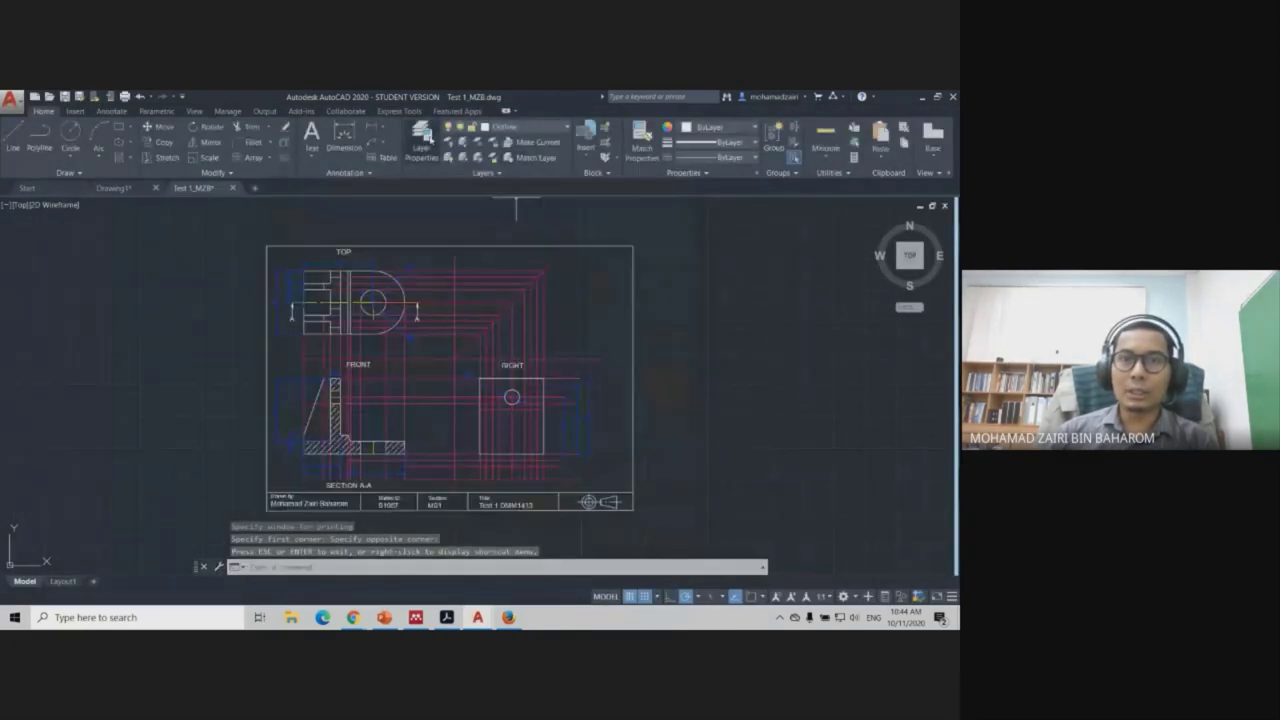
Turn on the Plot setting for the Construction layer in Layer Properties.
{"action": "left_click", "coordinate": [416, 141]}
{"action": "left_click", "coordinate": [243, 188]}
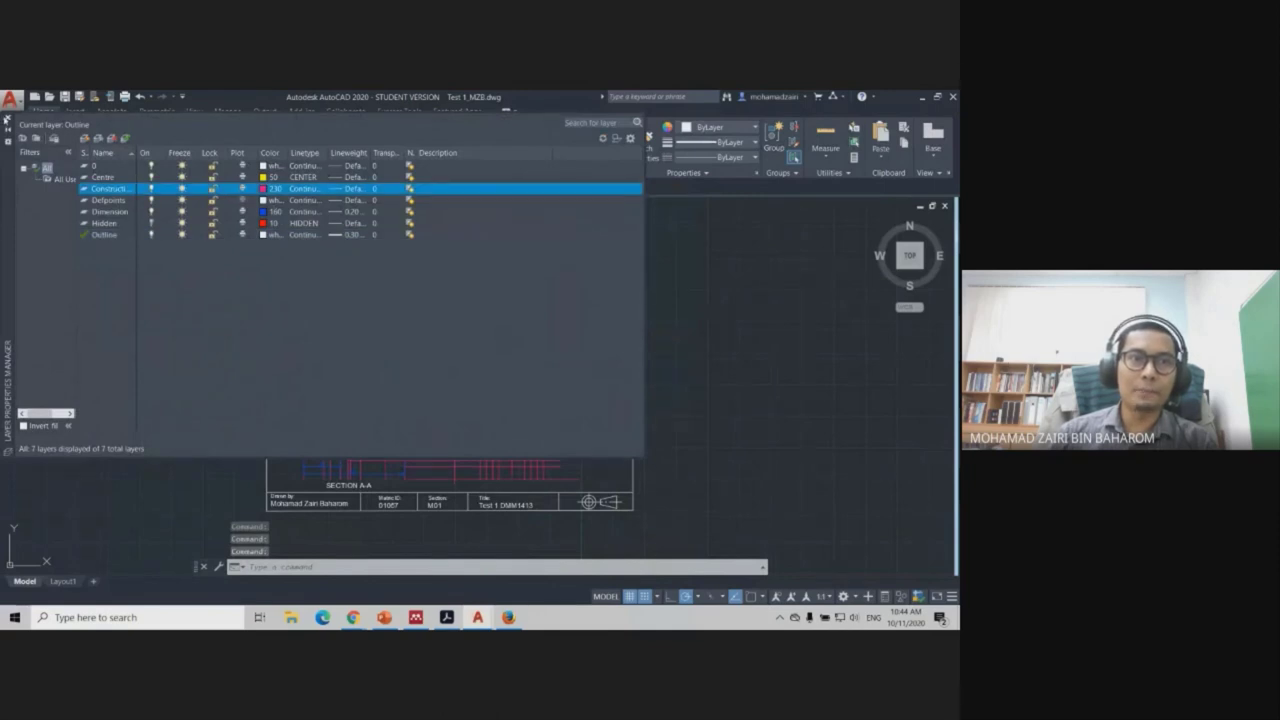
{"action": "left_click", "coordinate": [7, 118]}
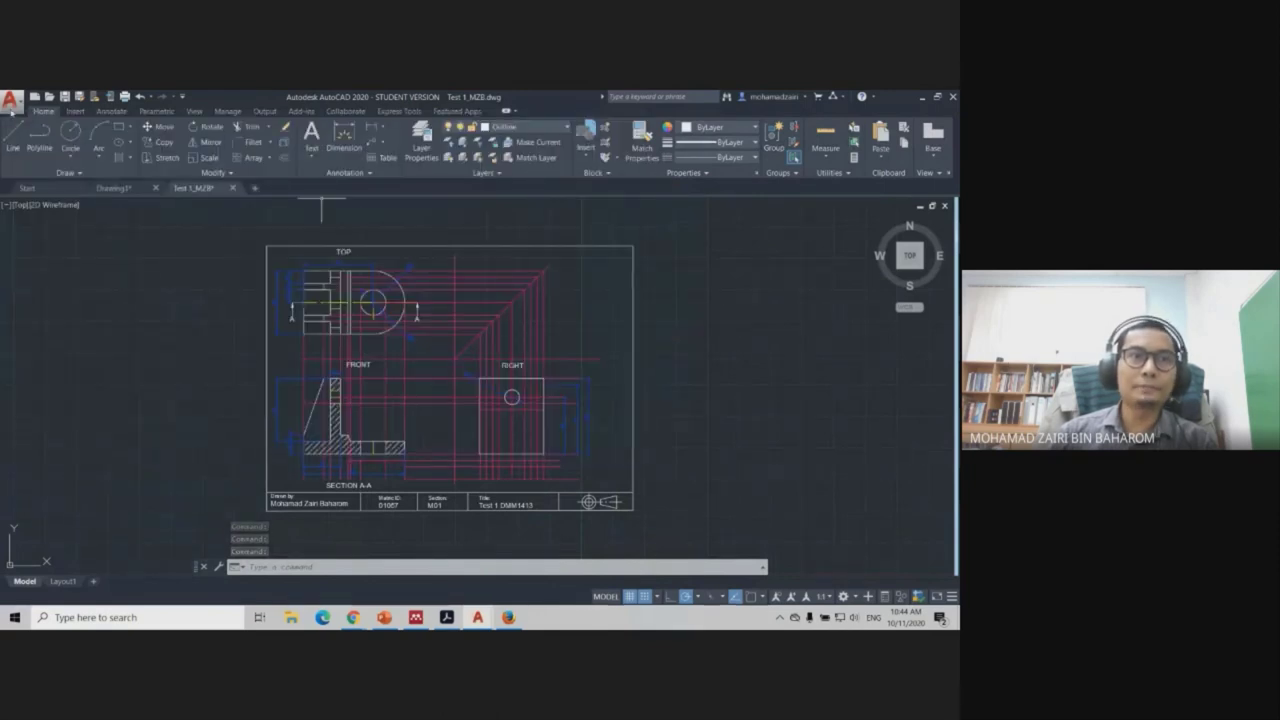
Restart a single-sheet plot to Adobe PDF on Letter and begin picking the plot window.
{"action": "left_click", "coordinate": [10, 100]}
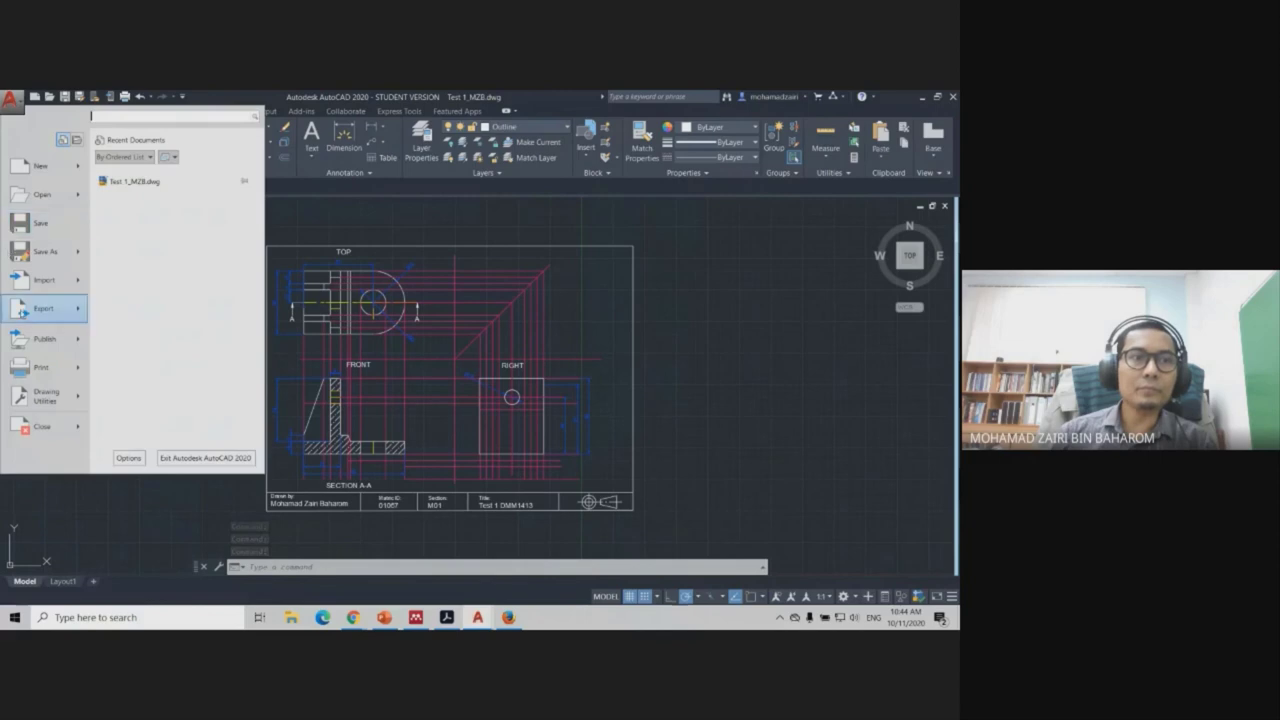
{"action": "left_click", "coordinate": [40, 368]}
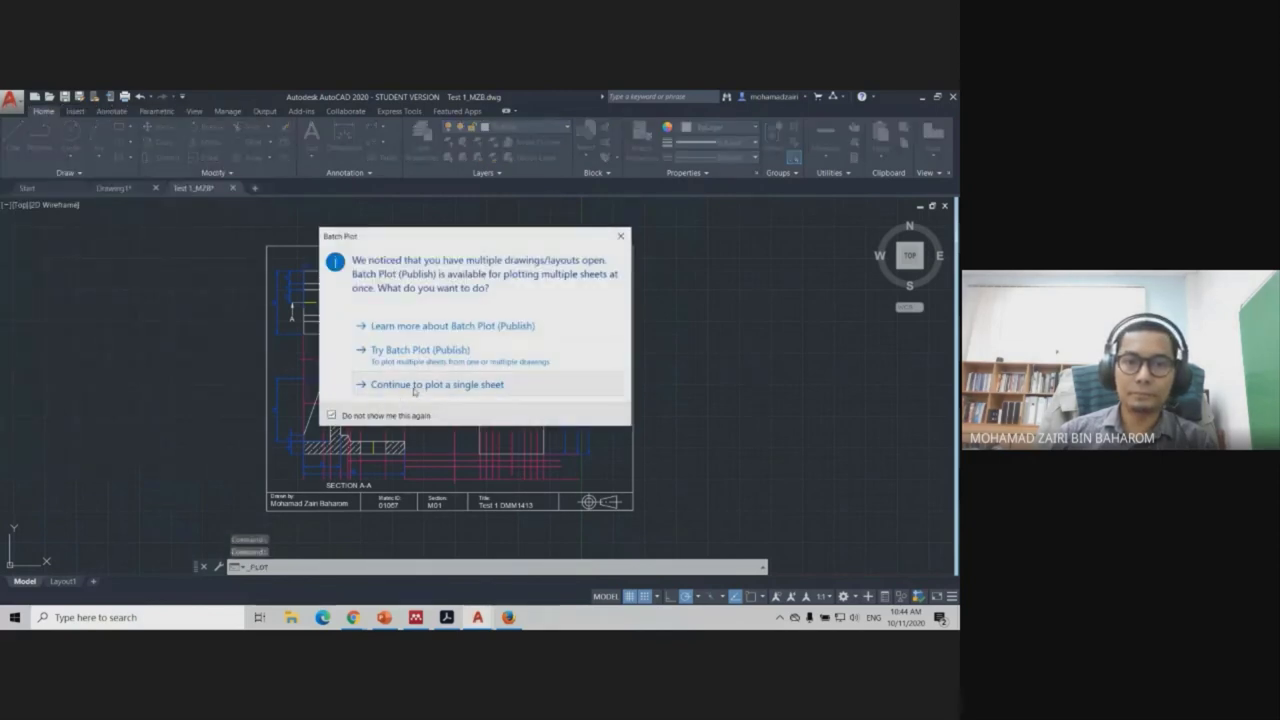
{"action": "left_click", "coordinate": [420, 385]}
{"action": "left_click", "coordinate": [580, 390]}
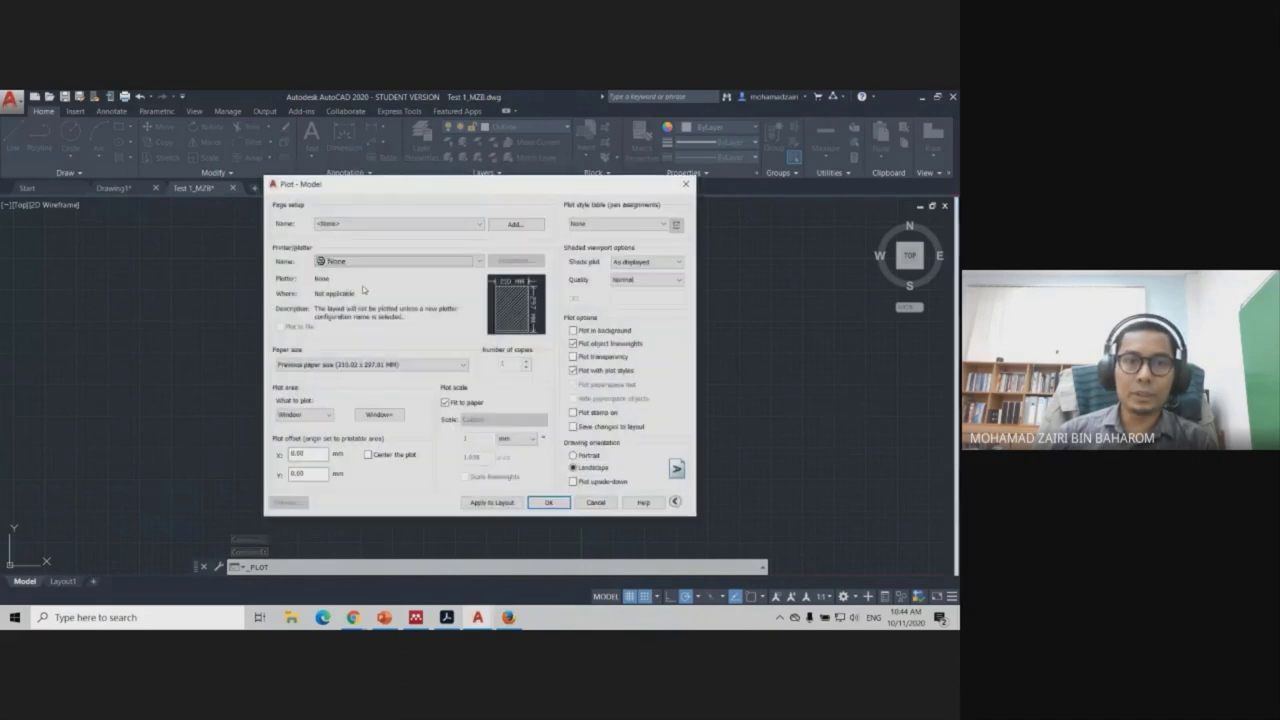
{"action": "left_click", "coordinate": [400, 261]}
{"action": "left_click", "coordinate": [358, 314]}
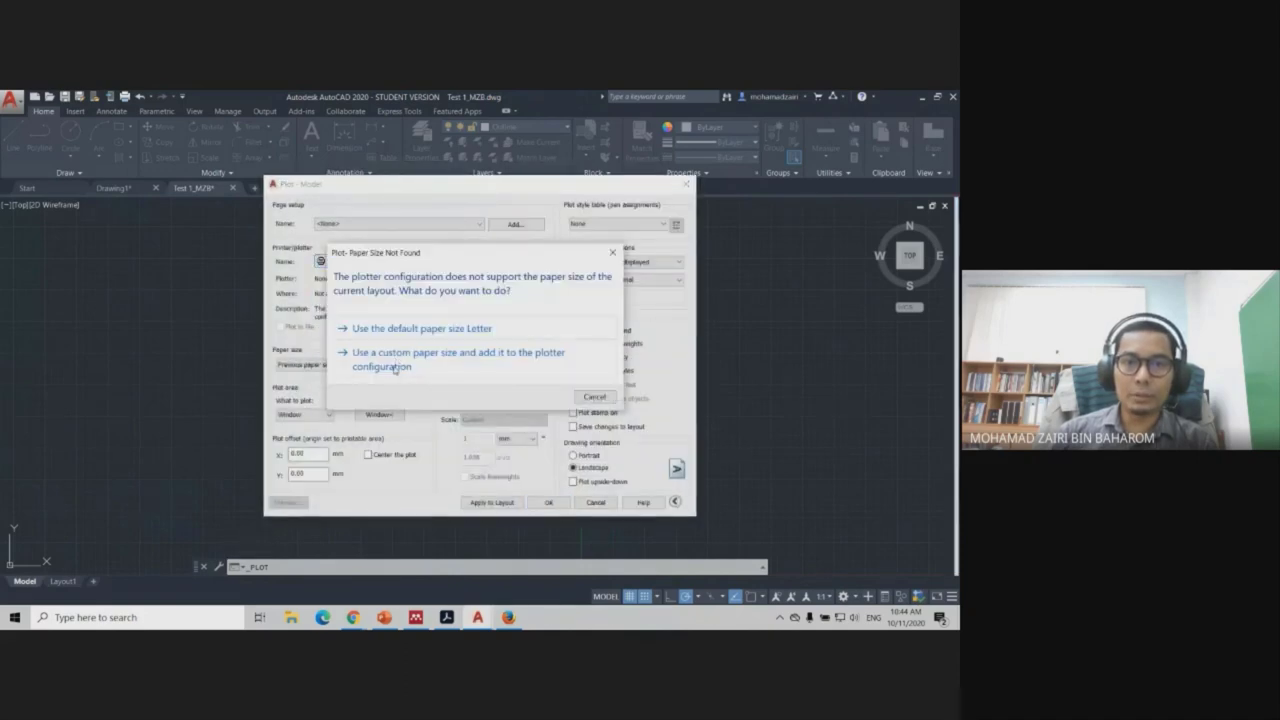
{"action": "left_click", "coordinate": [418, 328]}
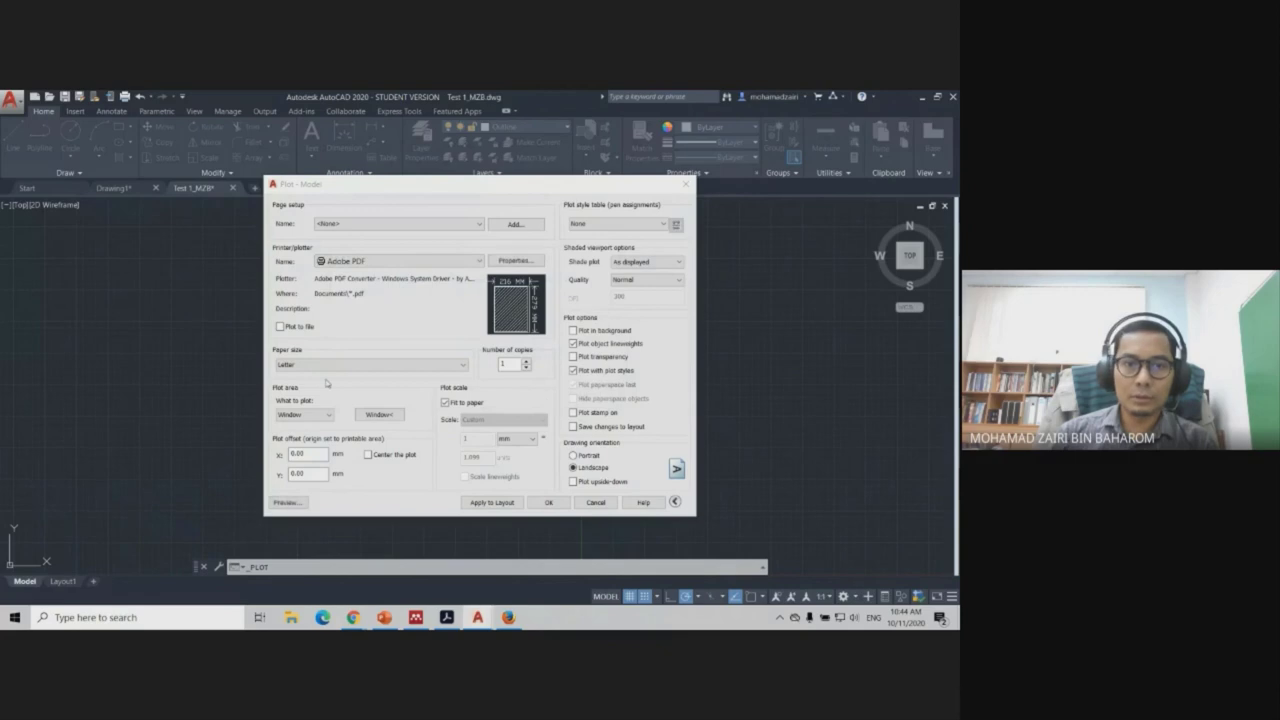
{"action": "left_click", "coordinate": [386, 416]}
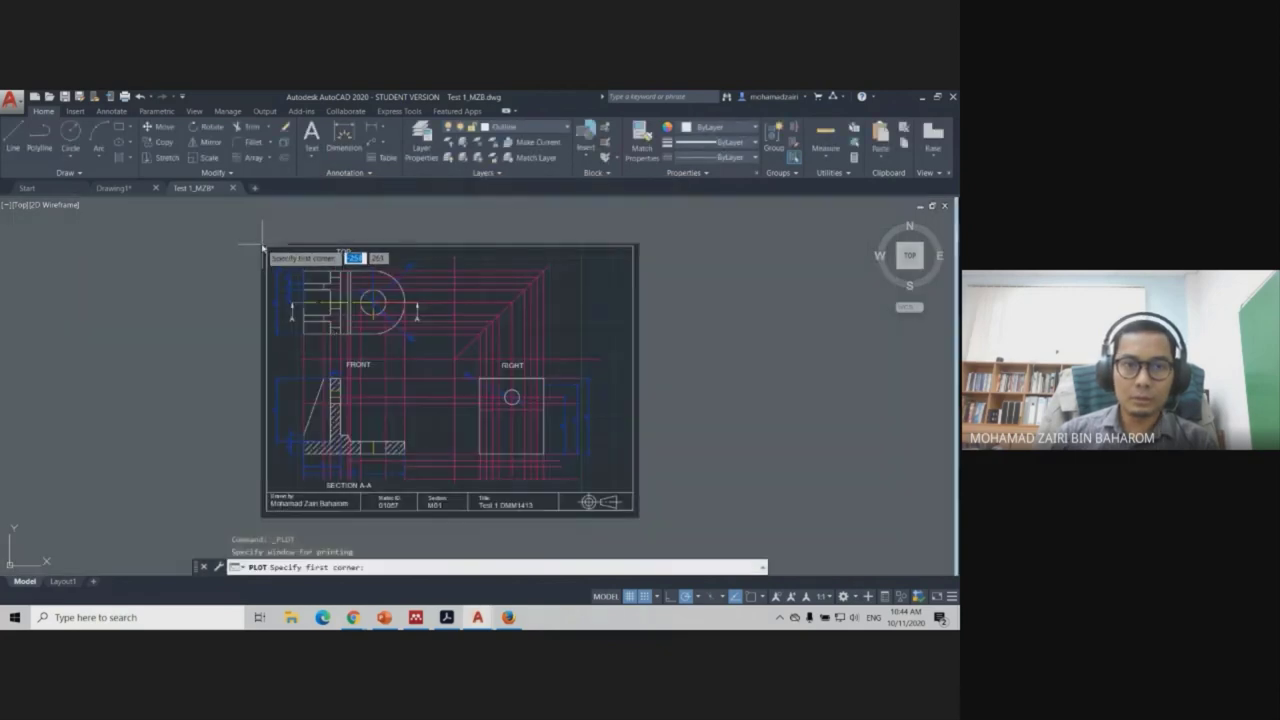
Pick the sheet's corners as the plot window and preview it with construction lines printing.
{"action": "left_click", "coordinate": [263, 244]}
{"action": "left_click", "coordinate": [636, 511]}
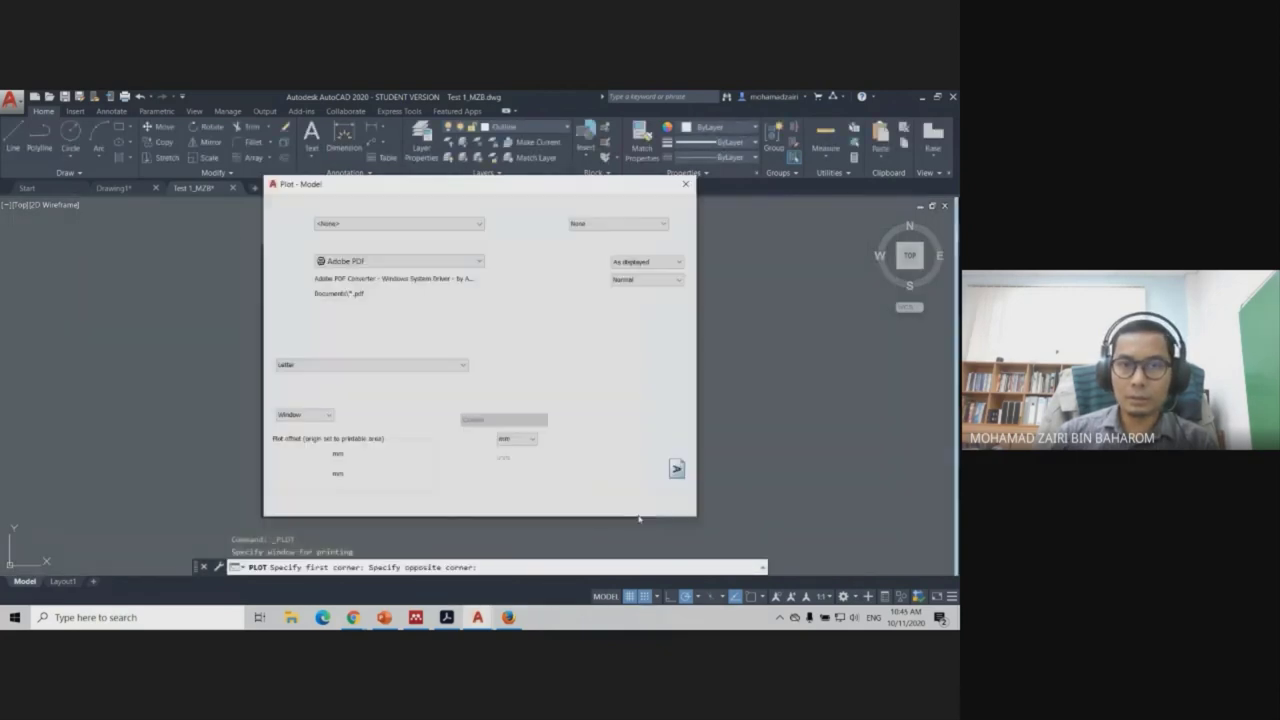
{"action": "left_click", "coordinate": [286, 502]}
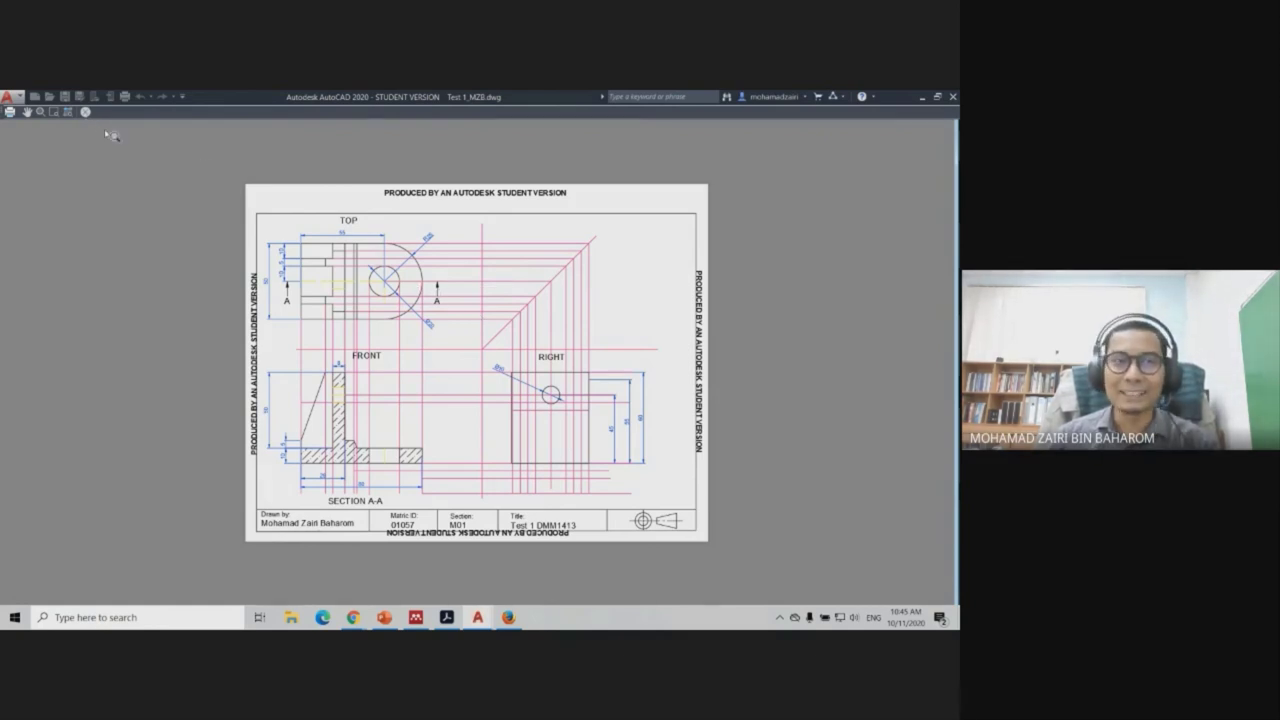
Exit the plot preview and Plot dialog, then zoom in on the TOP, FRONT and RIGHT views.
{"action": "left_click", "coordinate": [85, 112]}
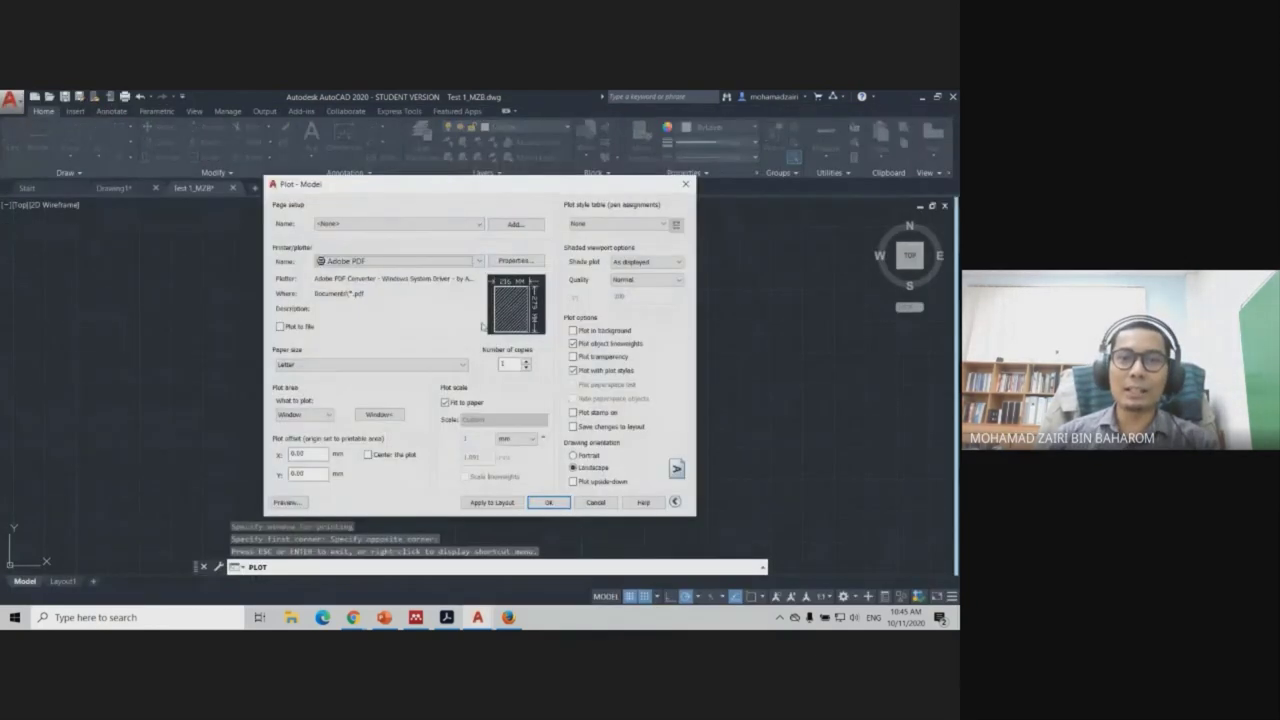
{"action": "left_click", "coordinate": [548, 502]}
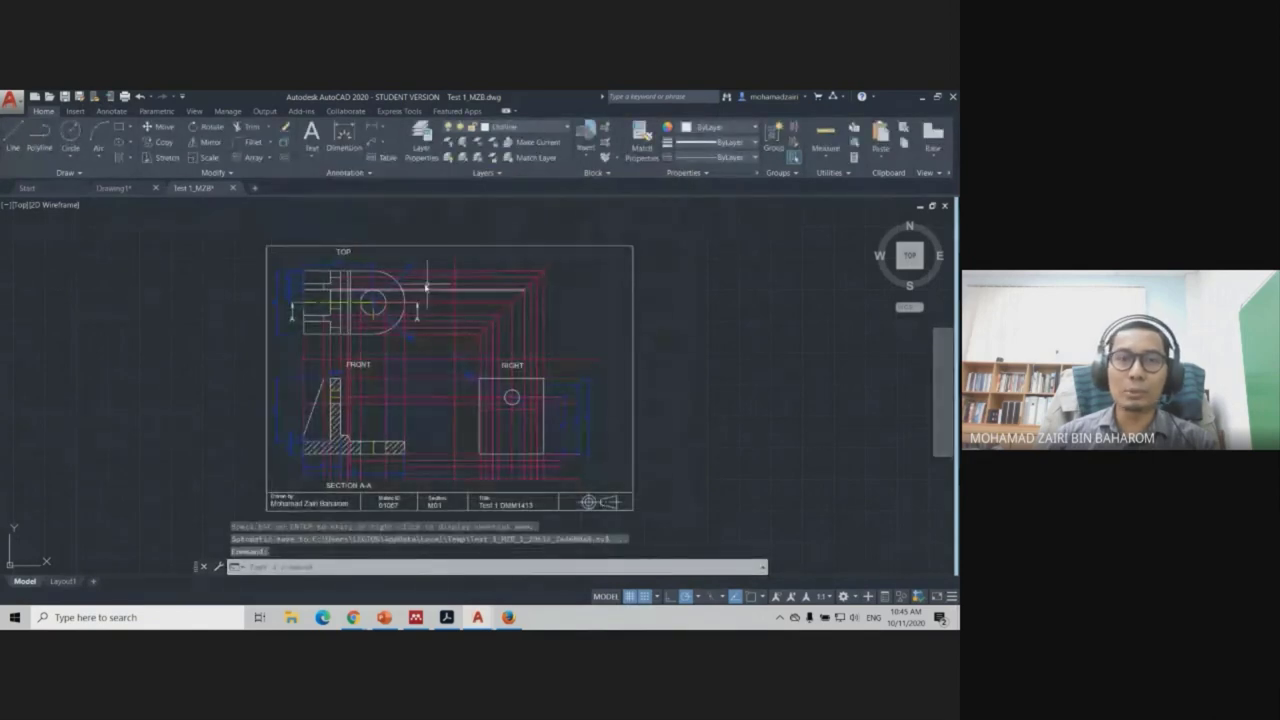
{"action": "scroll", "coordinate": [424, 288], "scroll_direction": "up", "scroll_amount": 2}
{"action": "middle_click_drag", "start_coordinate": [471, 349], "coordinate": [471, 329]}
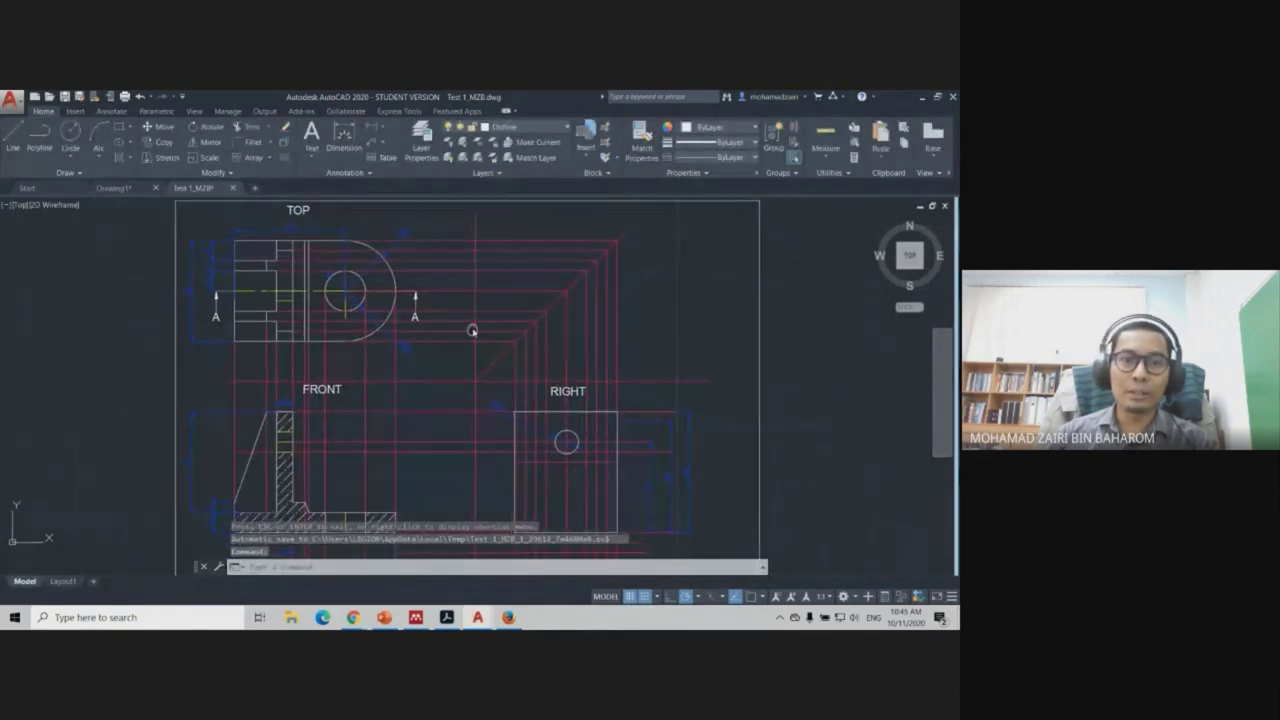